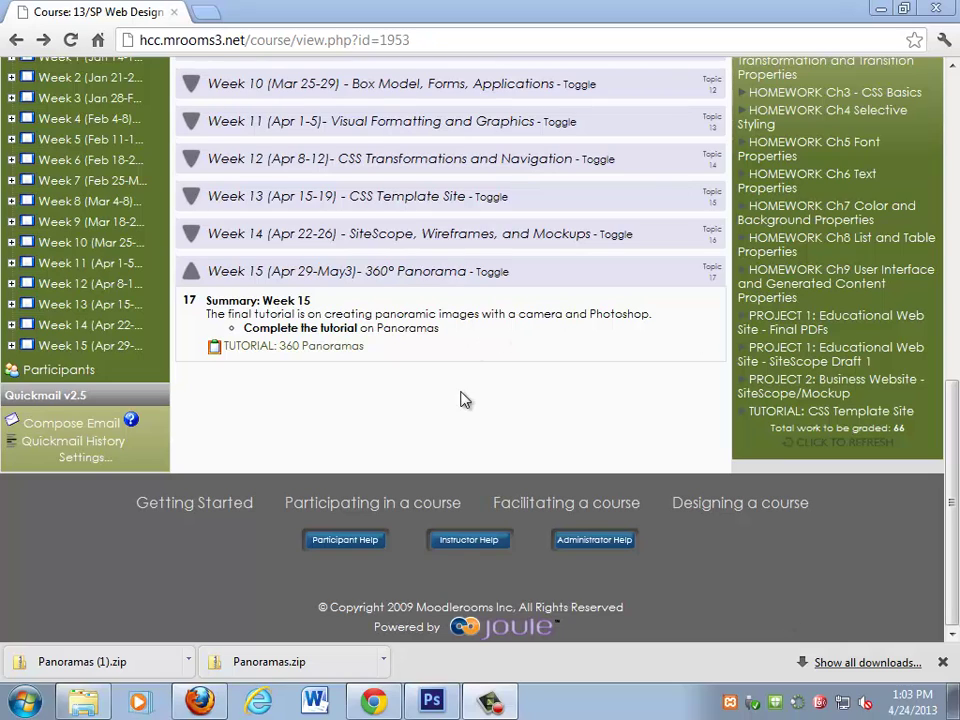
# - Open the 'TUTORIAL: 360 Panoramas' assignment in the Week 15 panorama section
pyautogui.click(238, 350)
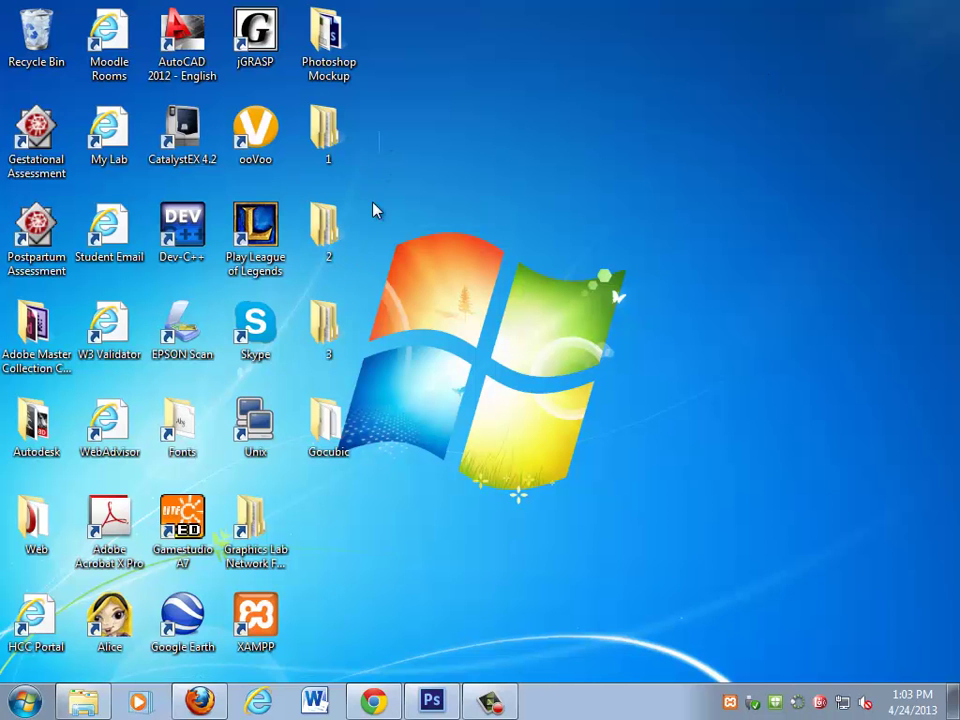
# - Select the desktop folders 1, 2, 3 and Gocubic together, then clear the selection
pyautogui.moveTo(368, 96); pyautogui.dragTo(343, 495)
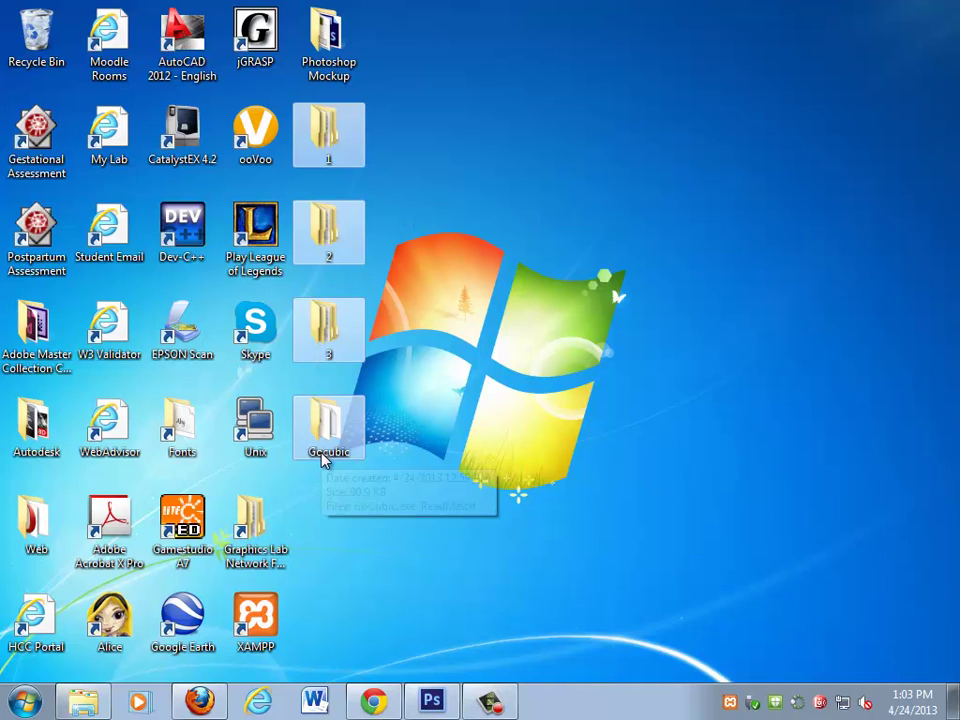
pyautogui.click(386, 544)
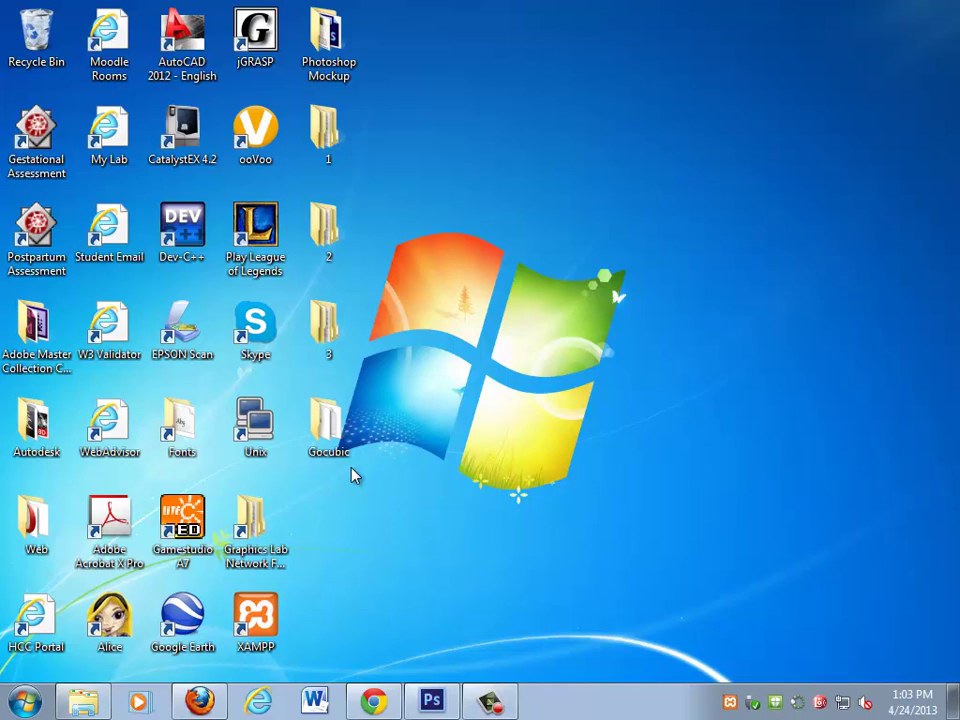
# - Browse folder 1's eleven photos and open DSC00394 in Photoshop
pyautogui.doubleClick(336, 153)
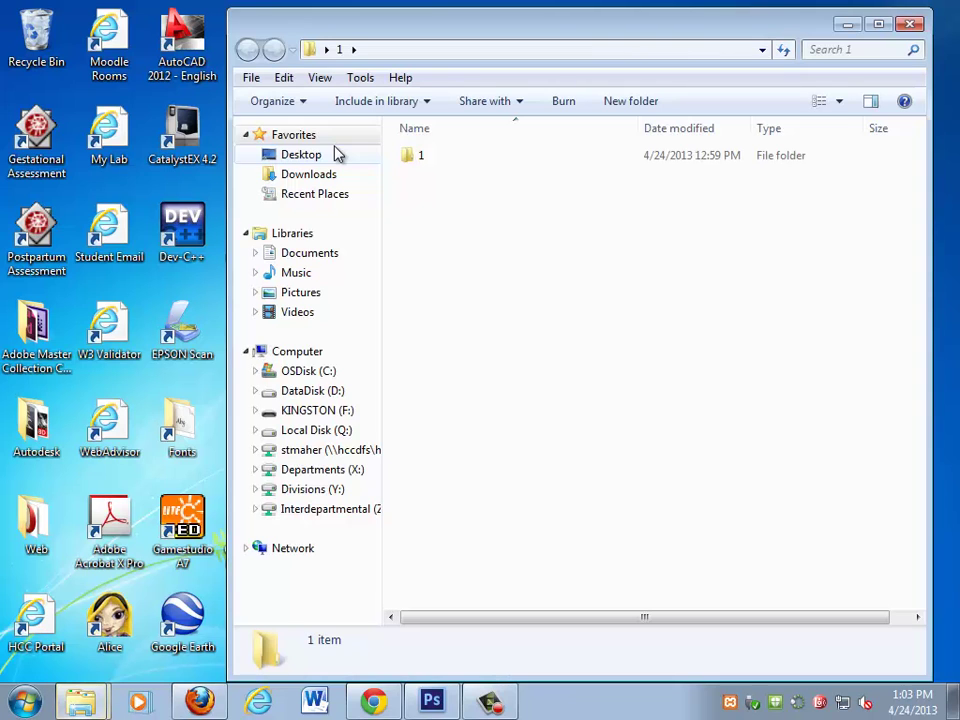
pyautogui.doubleClick(410, 155)
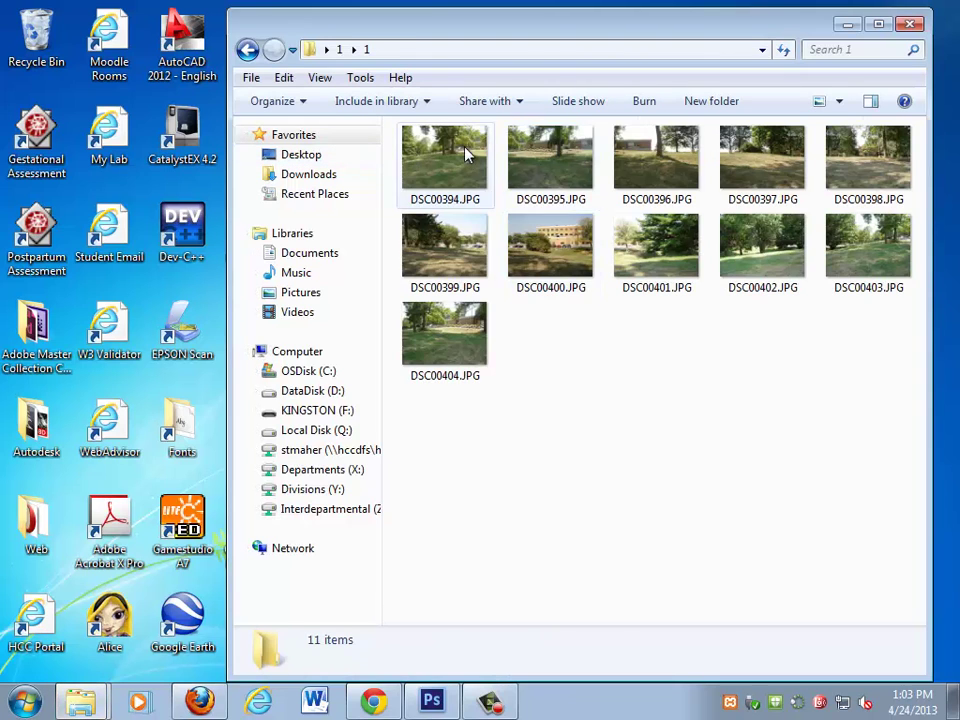
pyautogui.click(467, 154)
pyautogui.click(560, 165)
pyautogui.click(690, 180)
pyautogui.click(775, 190)
pyautogui.click(850, 195)
pyautogui.click(395, 233)
pyautogui.click(560, 235)
pyautogui.doubleClick(448, 180)
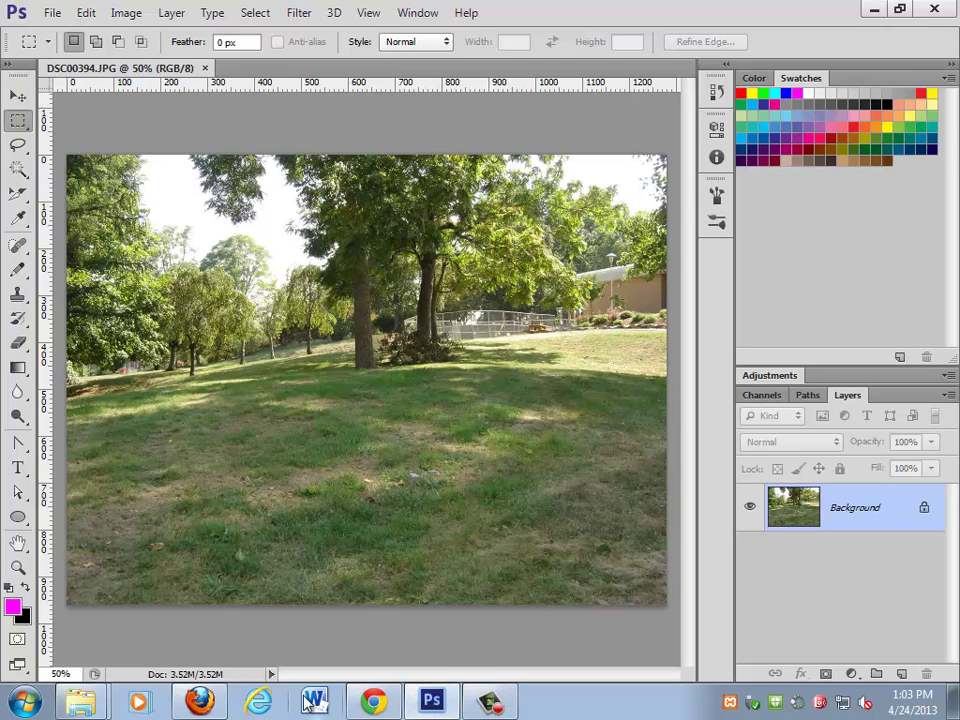
# - Open DSC00396 alongside DSC00394 in Photoshop, then close both documents
pyautogui.moveTo(80, 702)
pyautogui.click(100, 660)
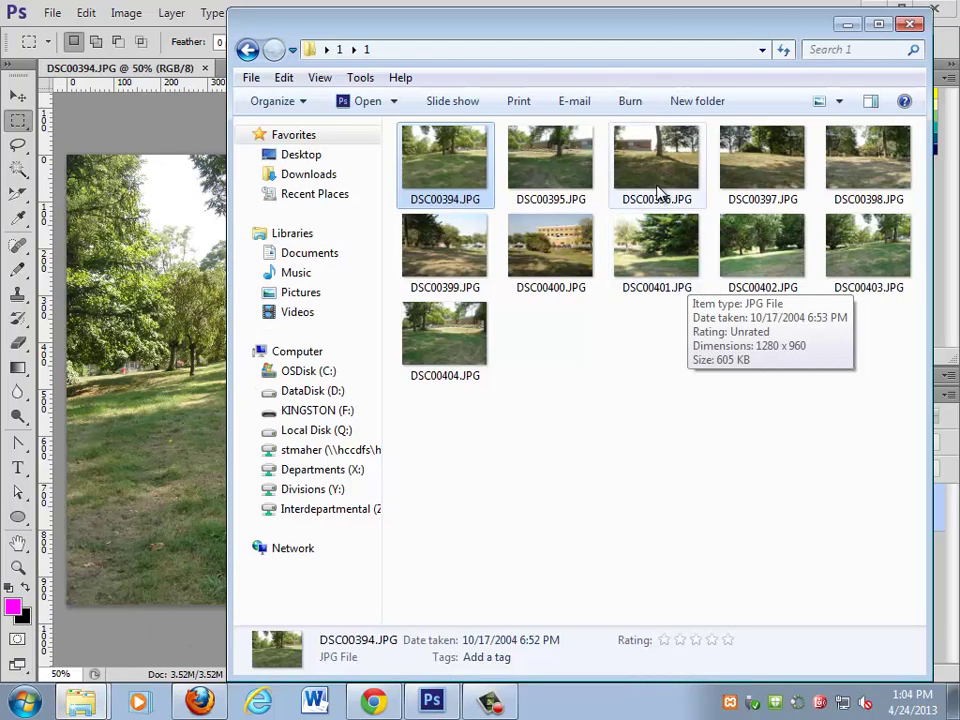
pyautogui.moveTo(656, 160); pyautogui.dragTo(218, 68)
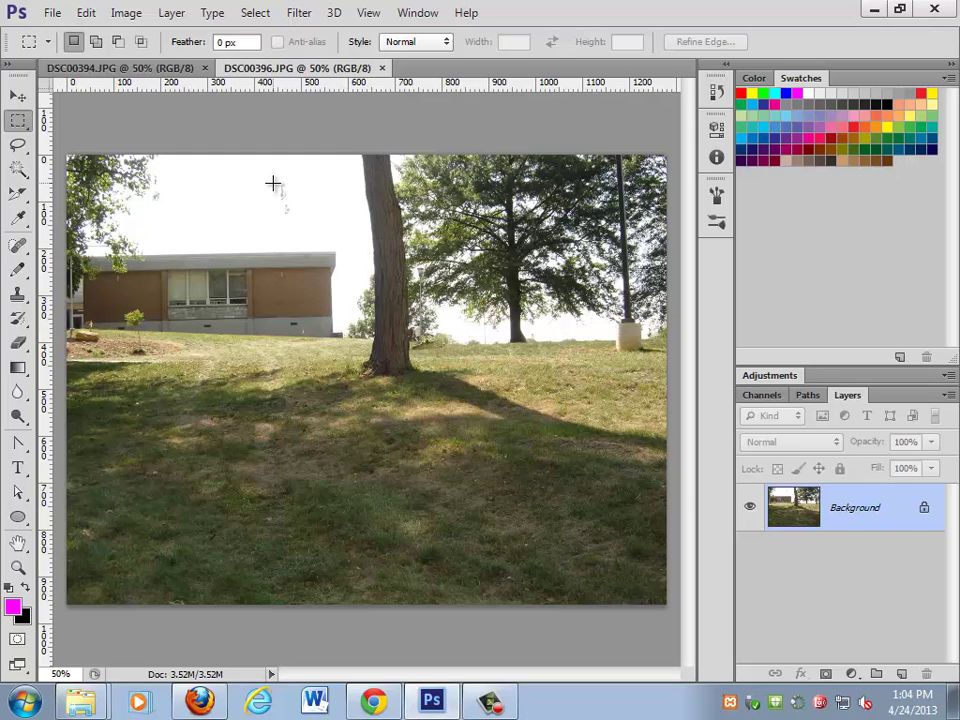
pyautogui.click(382, 68)
pyautogui.click(204, 68)
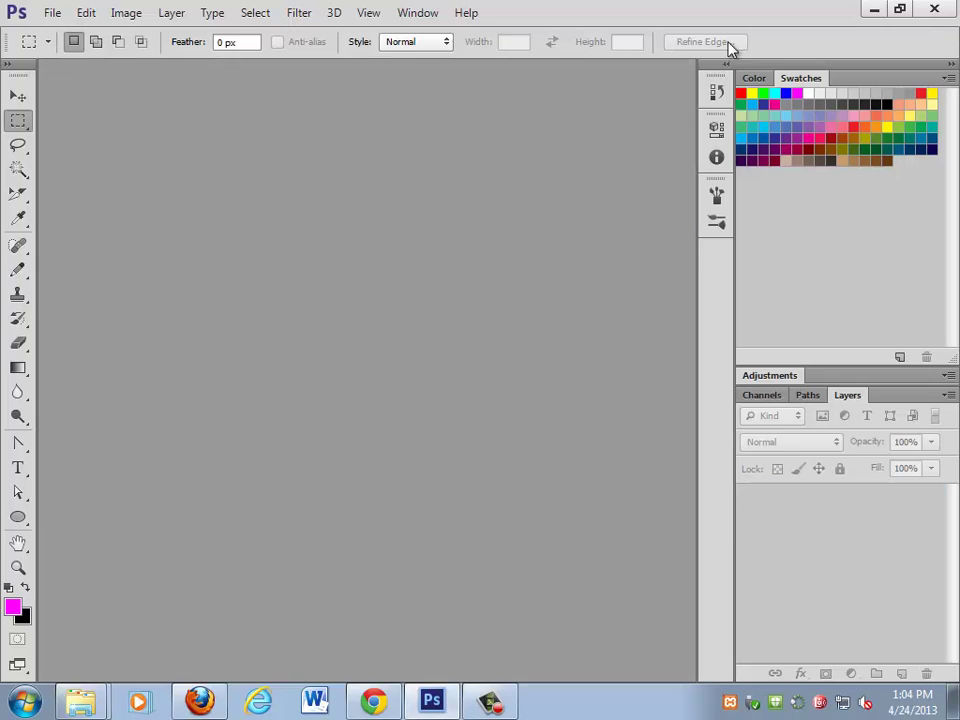
# - Open DSC00409 from folder 2's subfolder 2 in Photoshop
pyautogui.click(866, 16)
pyautogui.moveTo(669, 15)
pyautogui.mouseDown()
pyautogui.moveTo(666, 62)
pyautogui.moveTo(958, 200)
pyautogui.mouseUp()
pyautogui.doubleClick(323, 228)
pyautogui.doubleClick(468, 185)
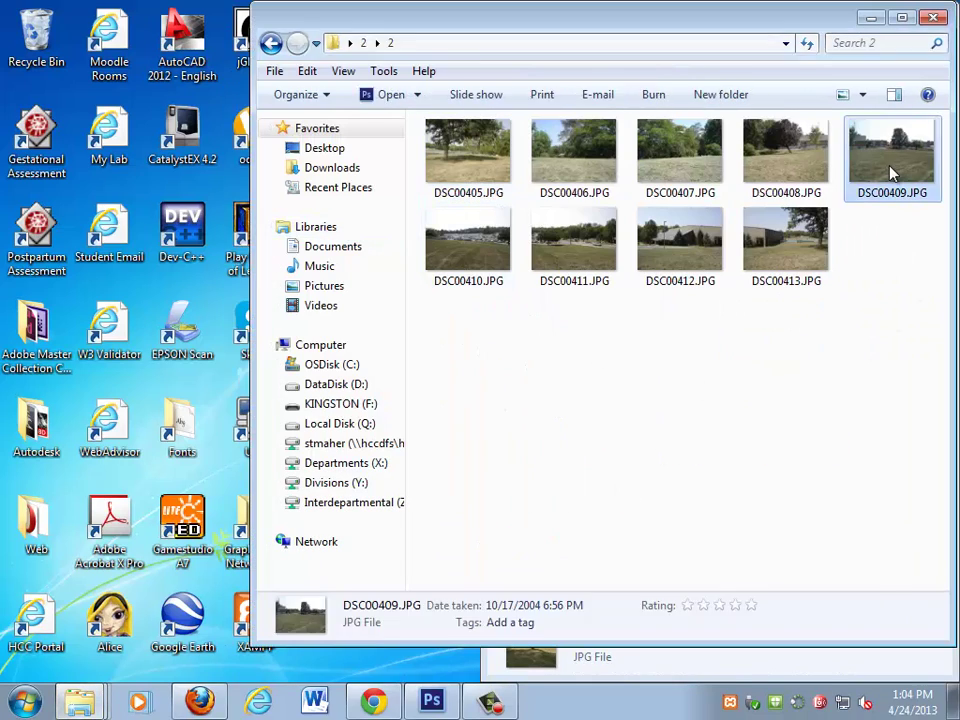
pyautogui.doubleClick(891, 155)
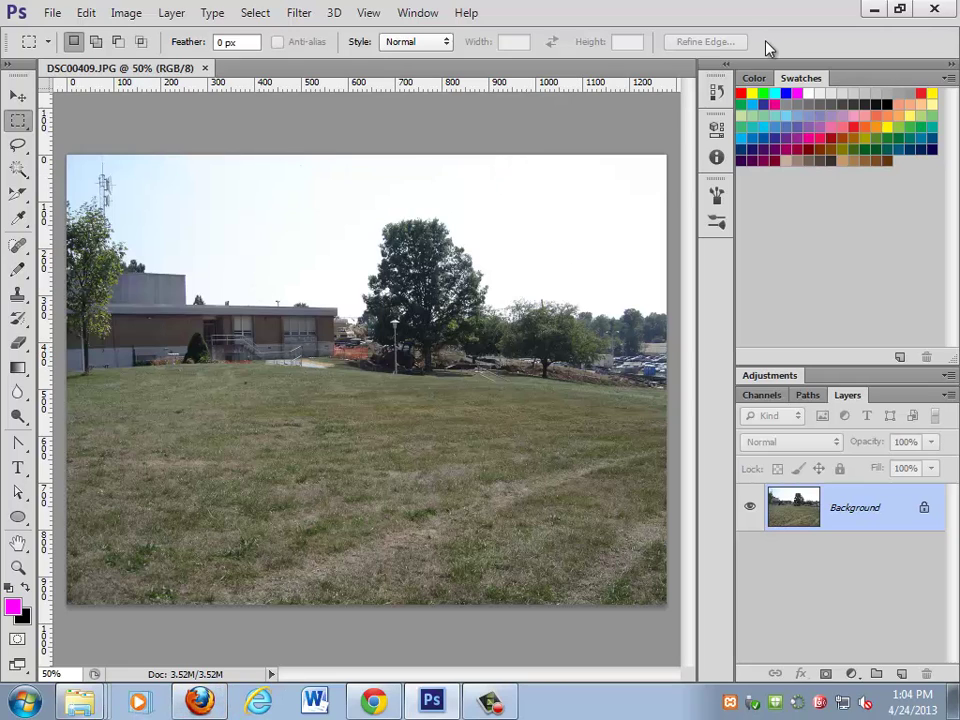
pyautogui.hotkey('alt', 'Tab')
# - Open DSC00434 from folder 3's subfolder 4 in Photoshop
pyautogui.doubleClick(345, 323)
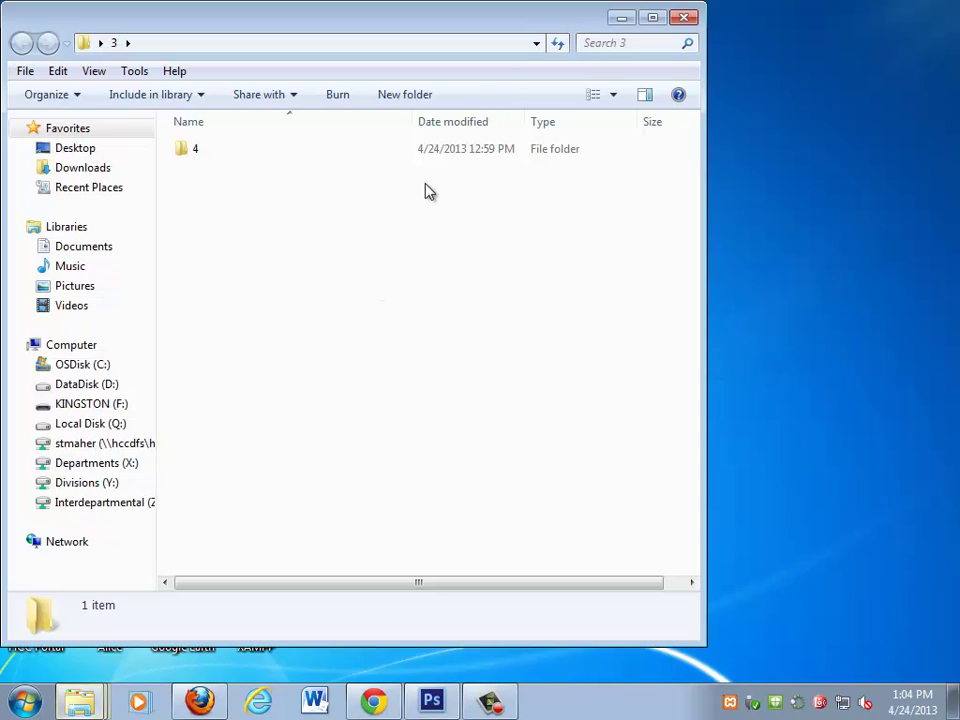
pyautogui.click(228, 148)
pyautogui.doubleClick(228, 148)
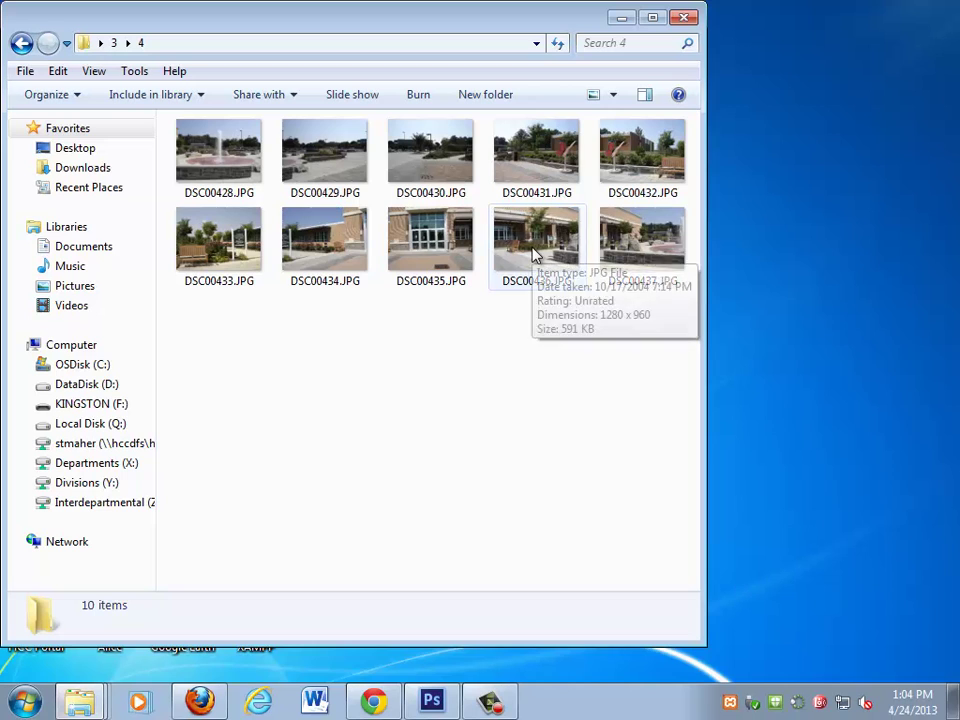
pyautogui.click(218, 245)
pyautogui.click(322, 257)
pyautogui.doubleClick(322, 257)
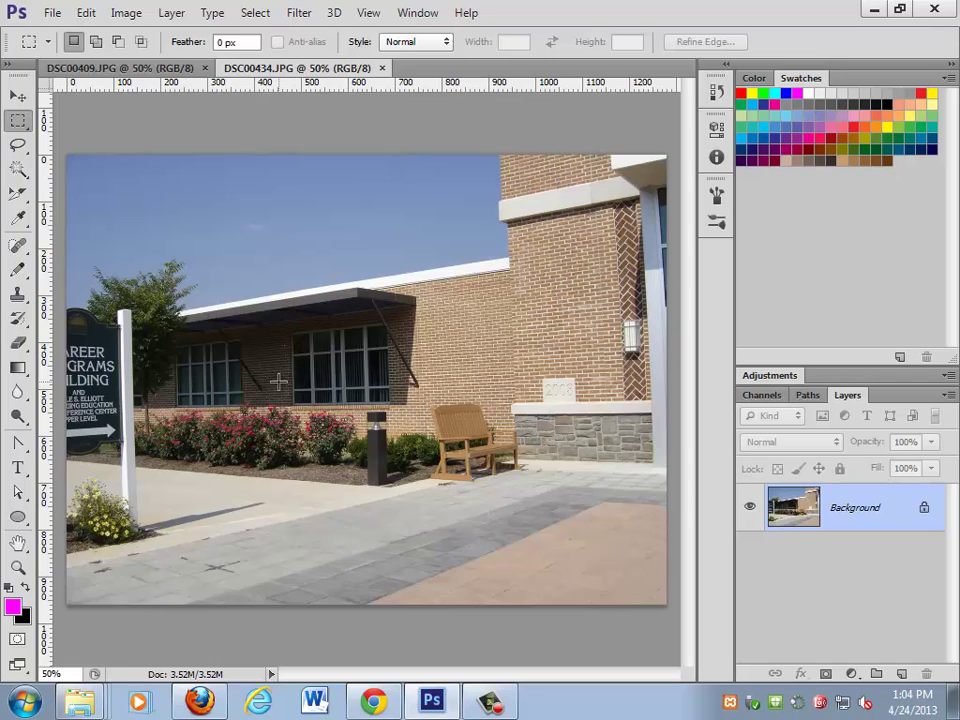
# - Close the Photoshop documents and return to an empty Photoshop window
pyautogui.hotkey('ctrl', 'w')
pyautogui.hotkey('ctrl', 'w')
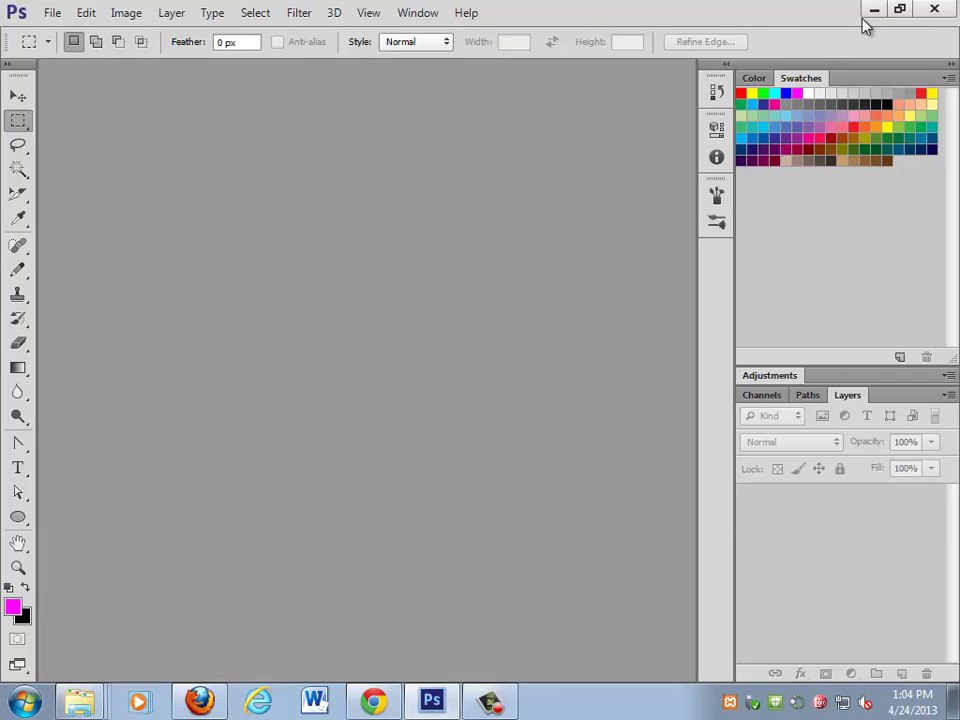
pyautogui.click(872, 10)
pyautogui.moveTo(320, 18); pyautogui.dragTo(476, 51)
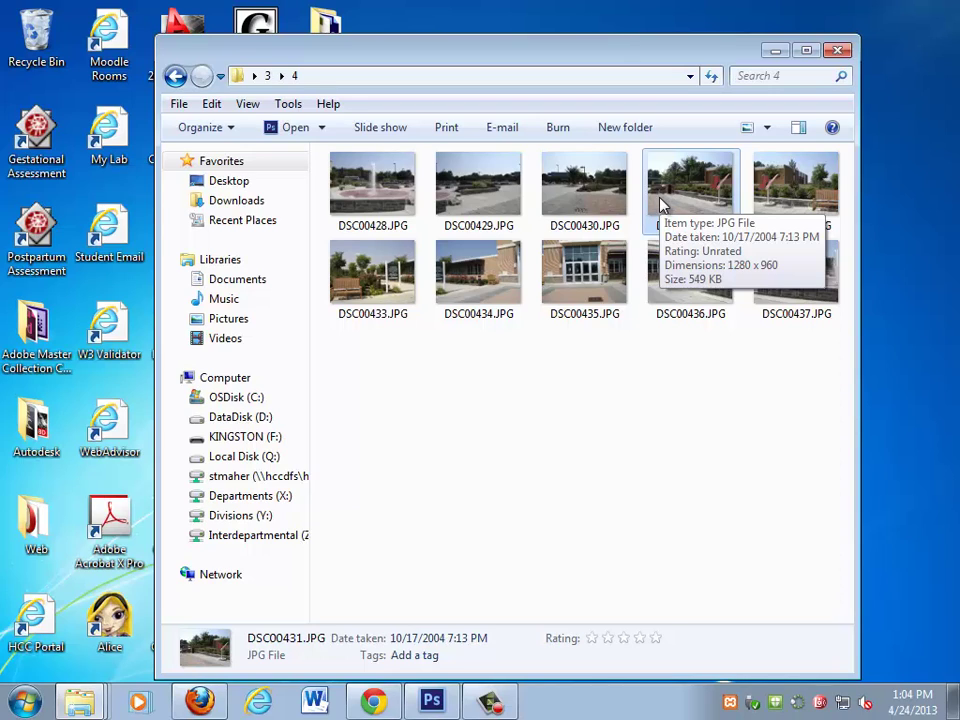
pyautogui.click(438, 702)
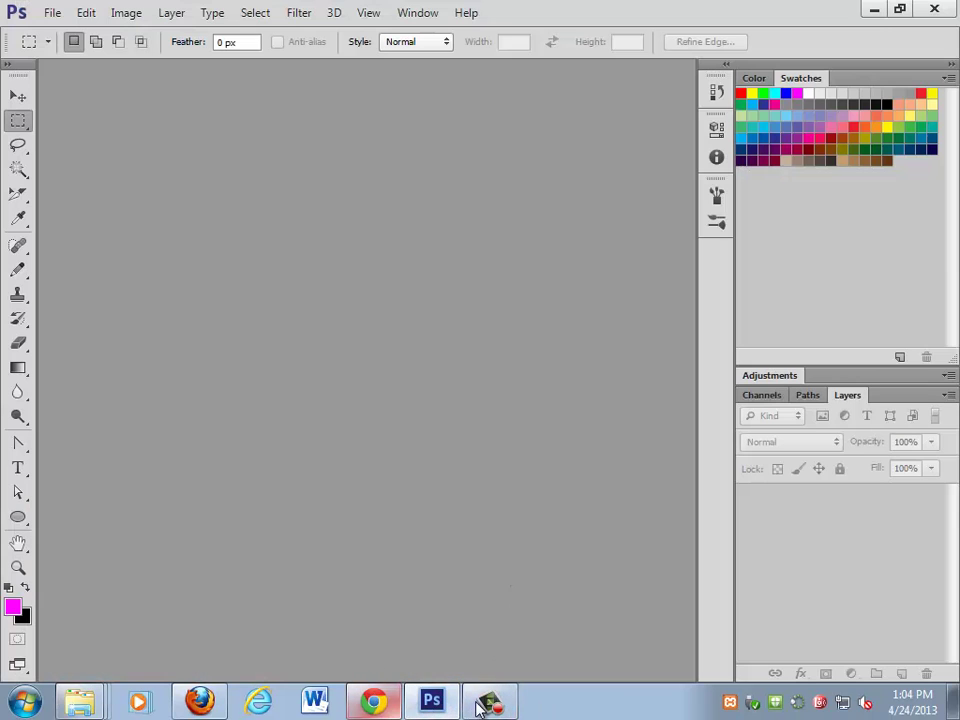
pyautogui.moveTo(373, 701)
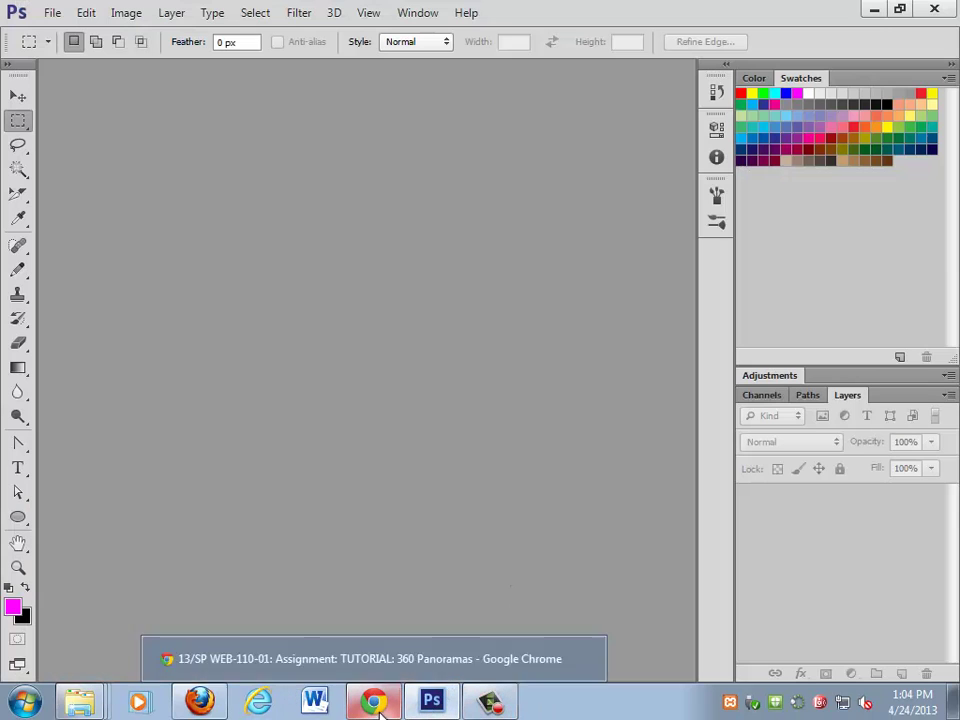
# - Open DSC00394.JPG and view its Image Size: 1280 × 960 pixels at 72 ppi
pyautogui.click(77, 598)
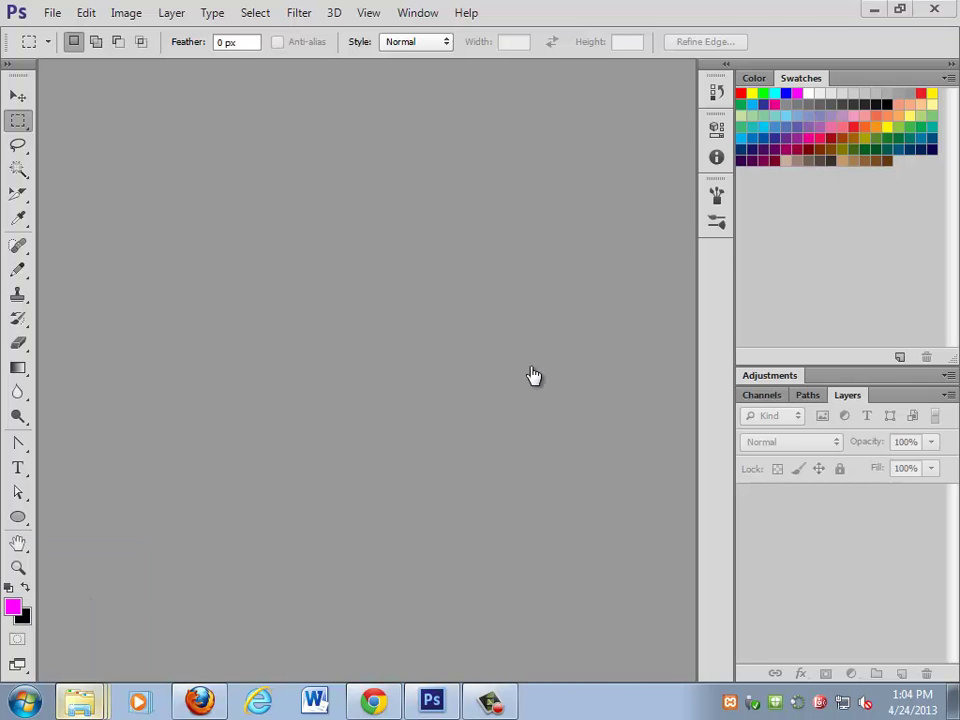
pyautogui.moveTo(666, 176); pyautogui.dragTo(118, 280)
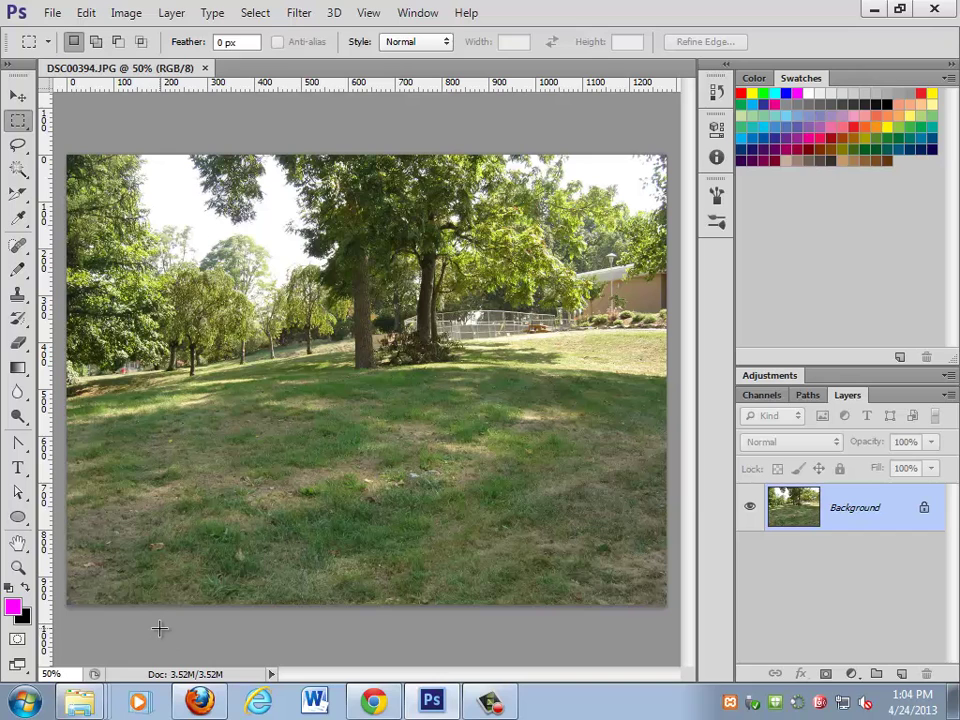
pyautogui.hotkey('alt', 'i')
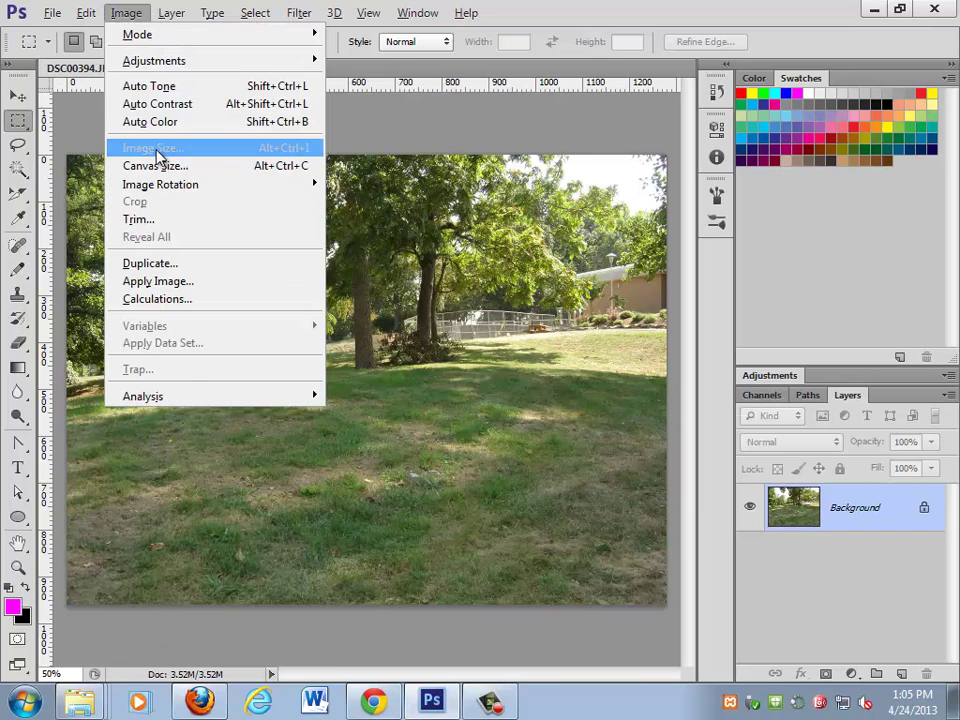
pyautogui.click(155, 148)
pyautogui.moveTo(568, 437); pyautogui.dragTo(490, 177)
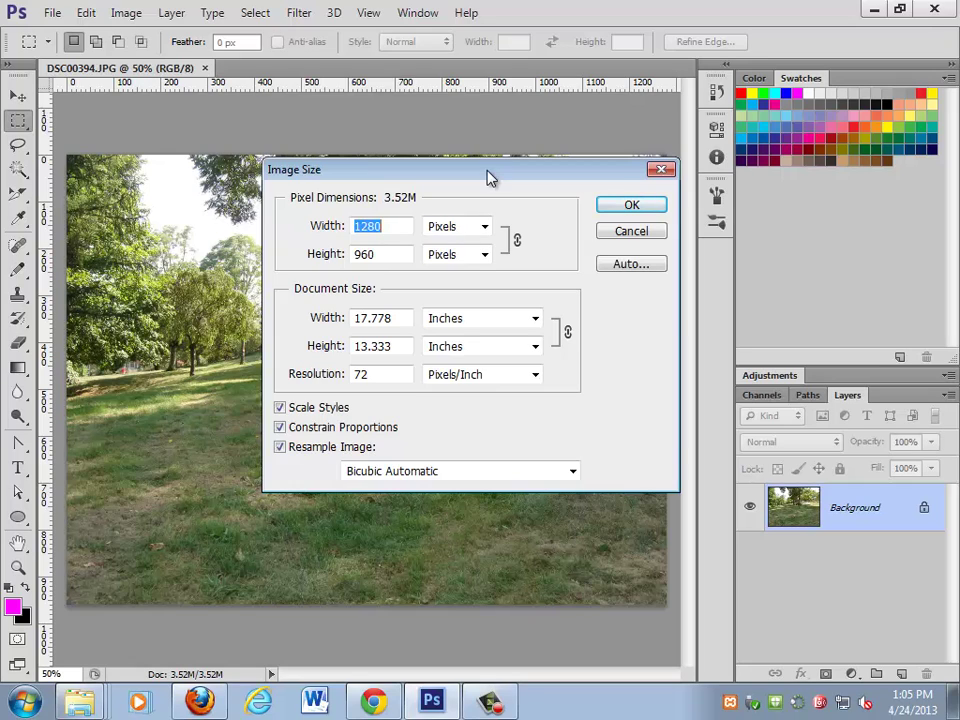
pyautogui.click(661, 169)
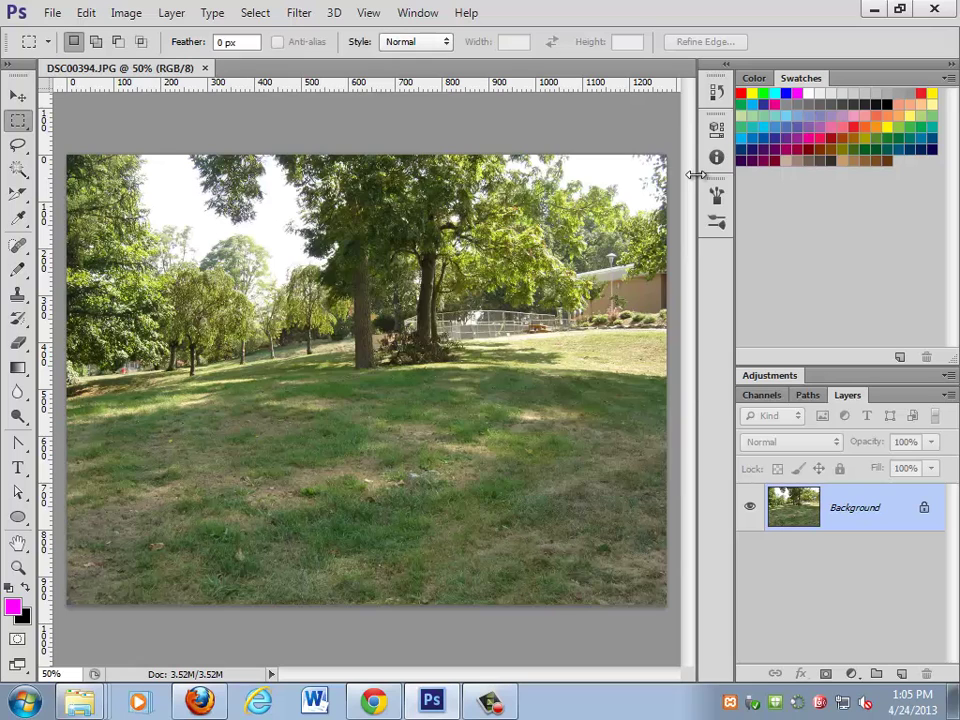
pyautogui.click(62, 14)
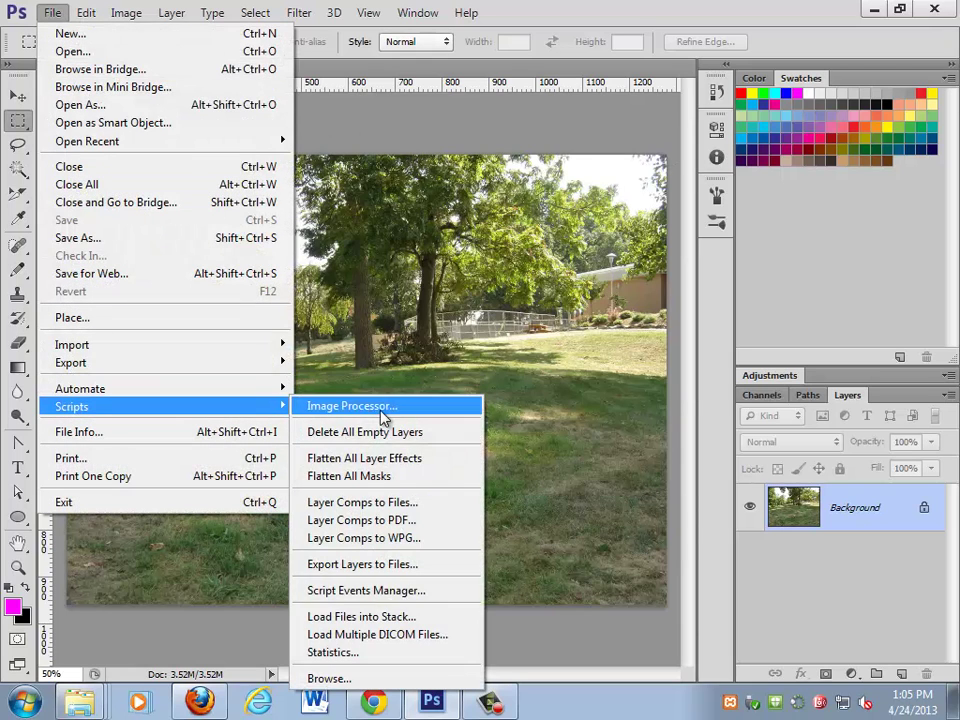
pyautogui.moveTo(72, 406)
pyautogui.click(377, 407)
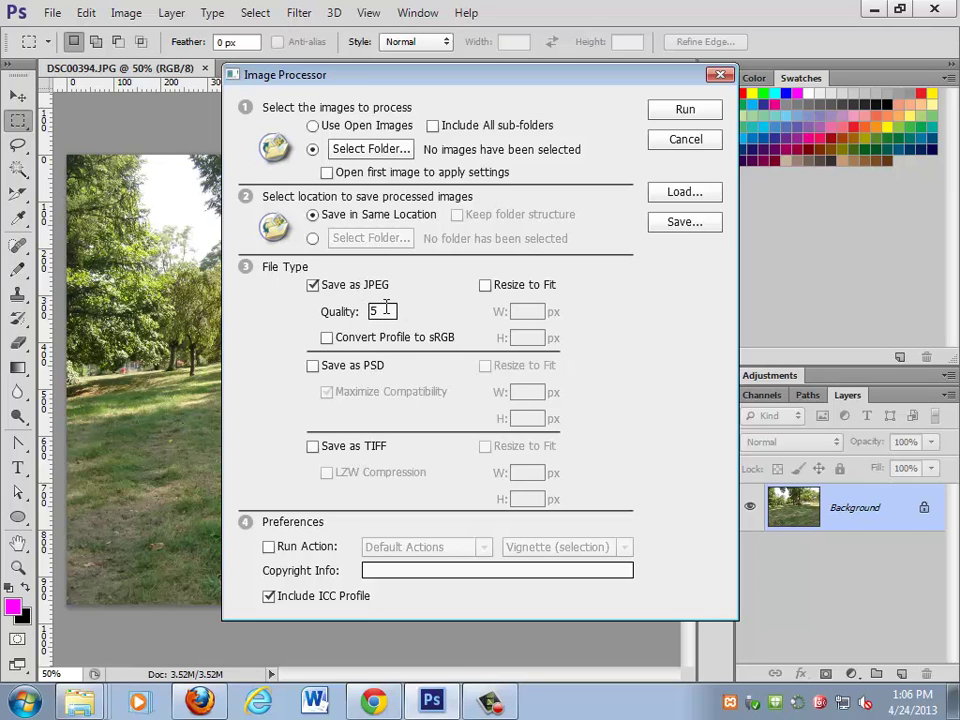
pyautogui.click(521, 286)
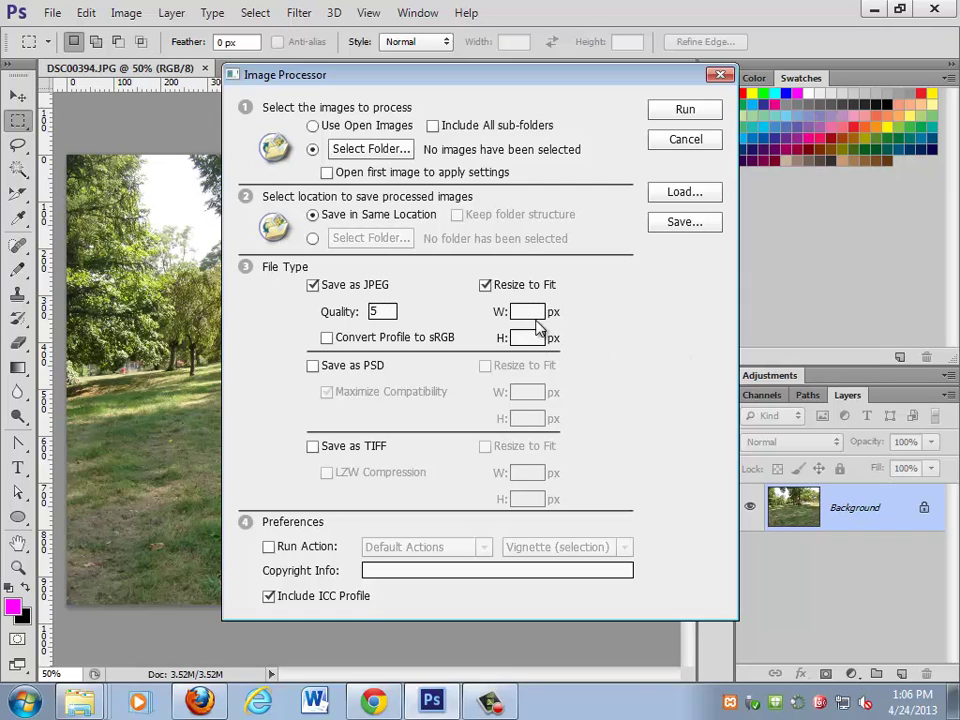
pyautogui.click(320, 548)
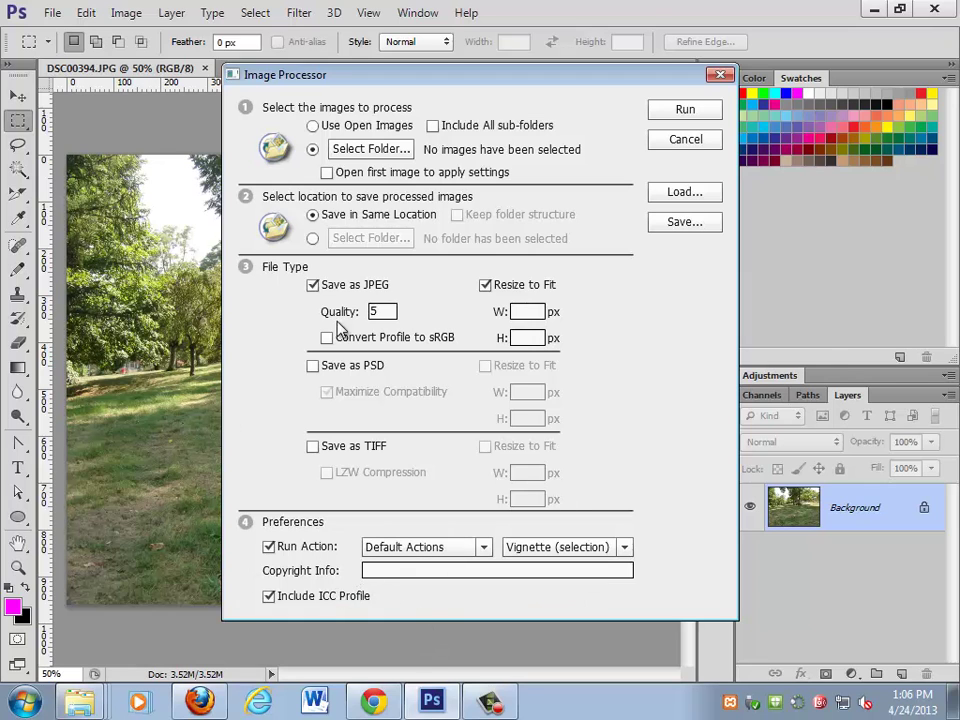
# - Cancel the Image Processor and show the Actions panel enlarged to list all actions
pyautogui.click(688, 139)
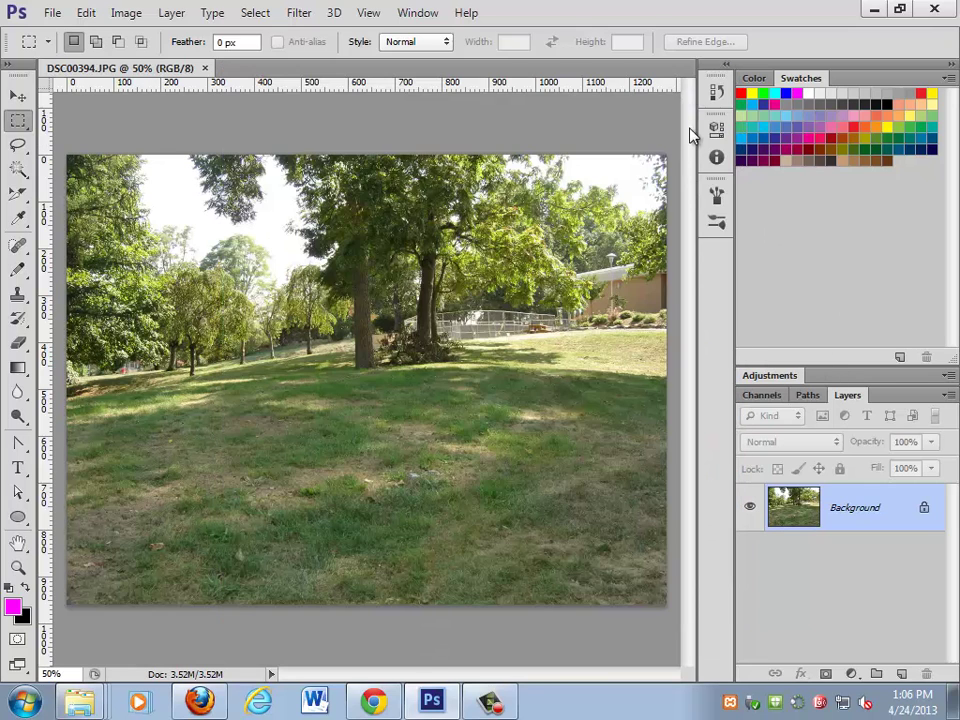
pyautogui.click(731, 67)
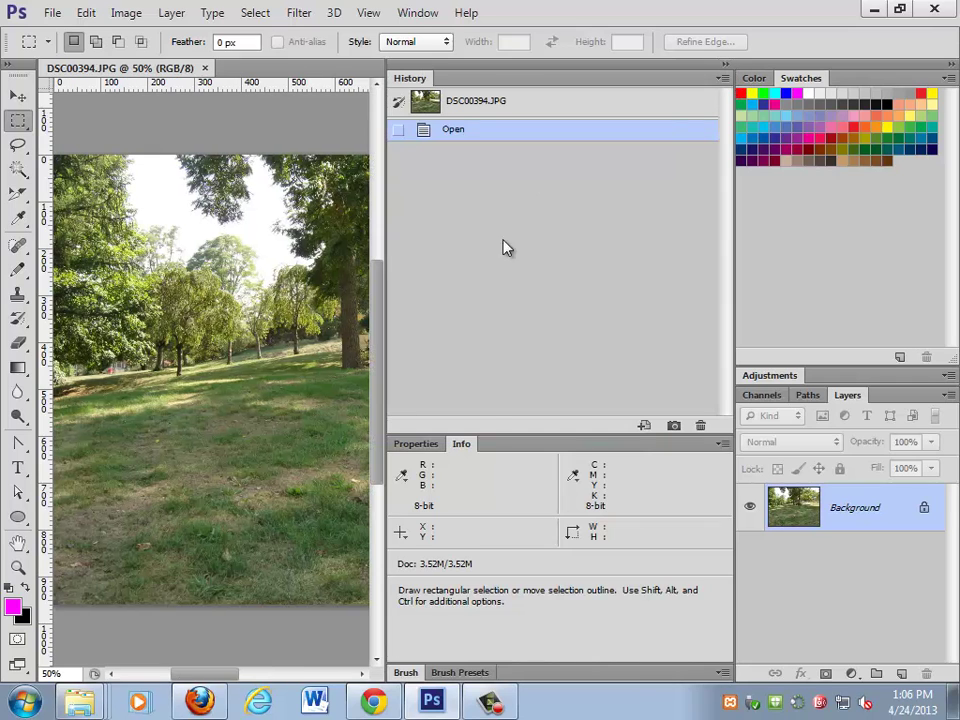
pyautogui.click(727, 66)
pyautogui.click(417, 13)
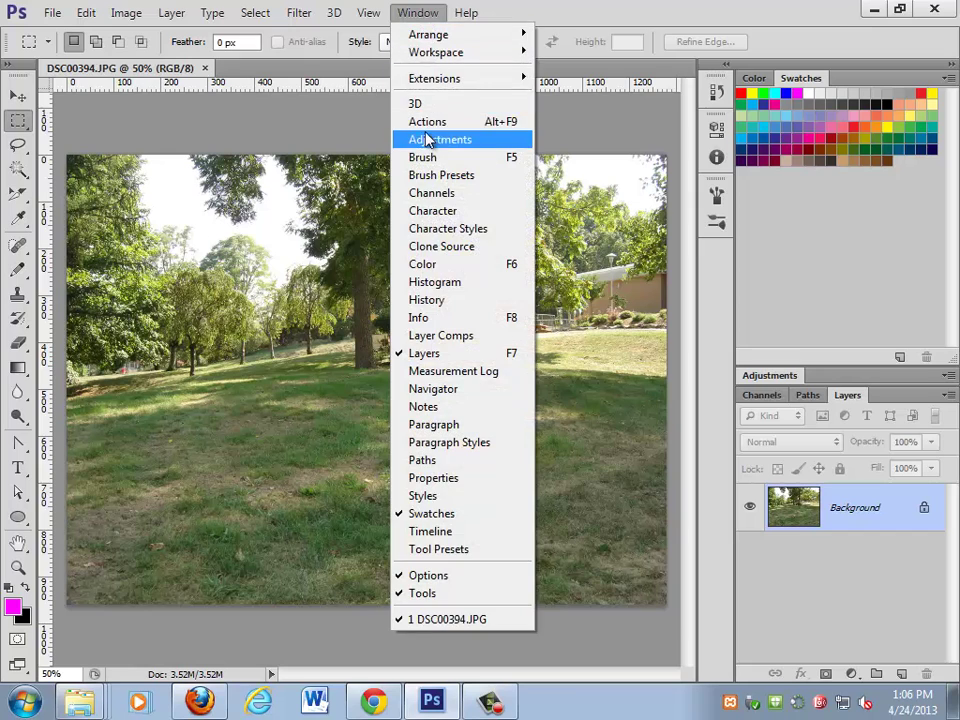
pyautogui.click(428, 122)
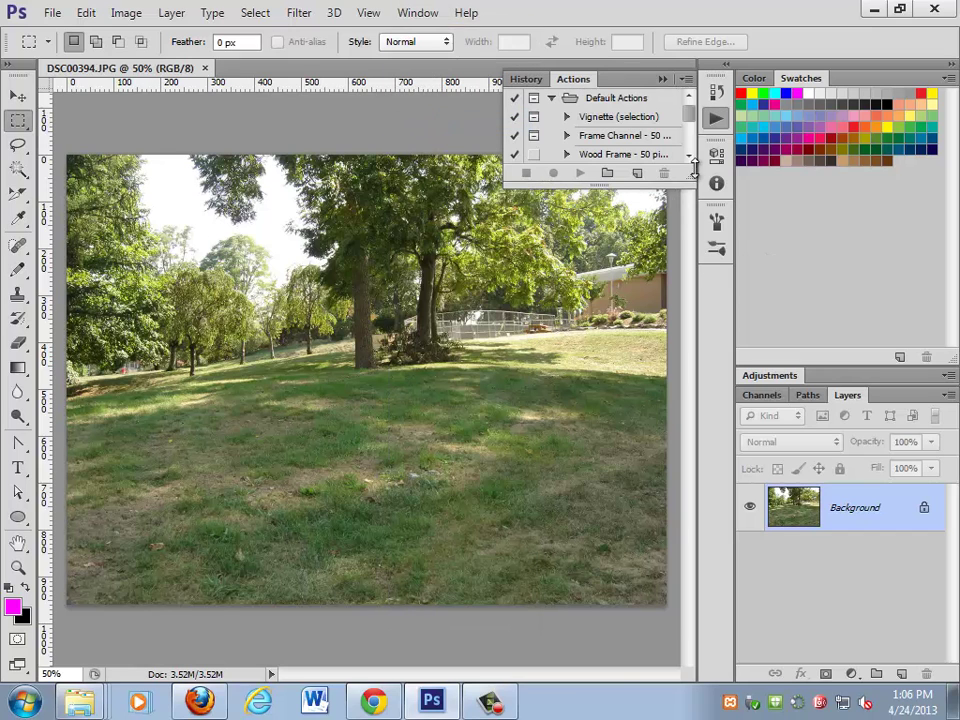
pyautogui.moveTo(694, 172); pyautogui.dragTo(694, 532)
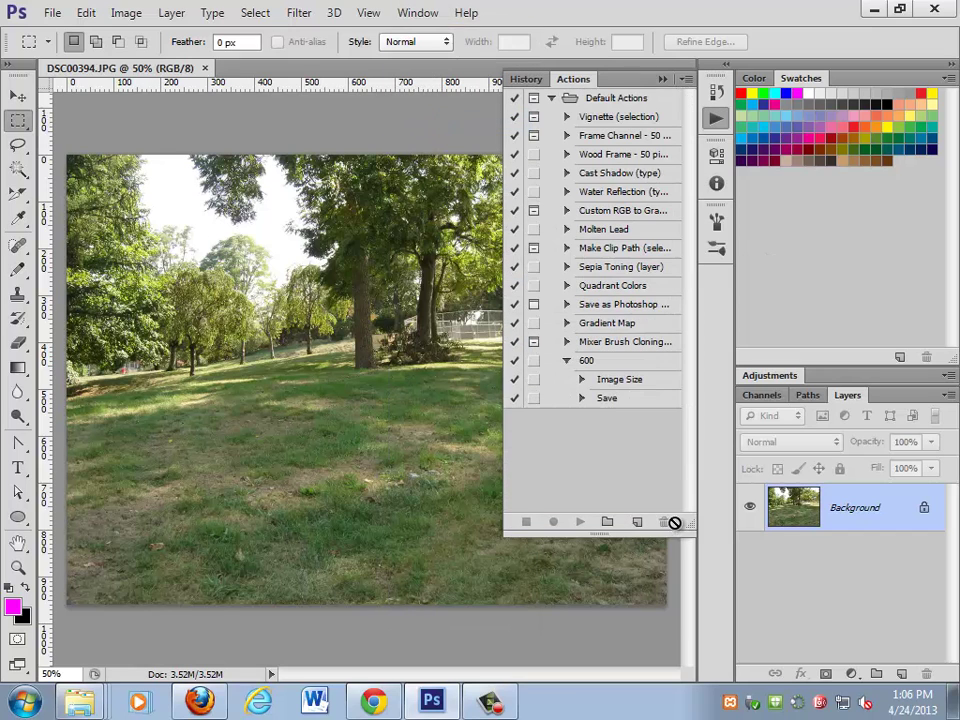
# - Drag the 600 action onto the trash to delete it
pyautogui.click(567, 361)
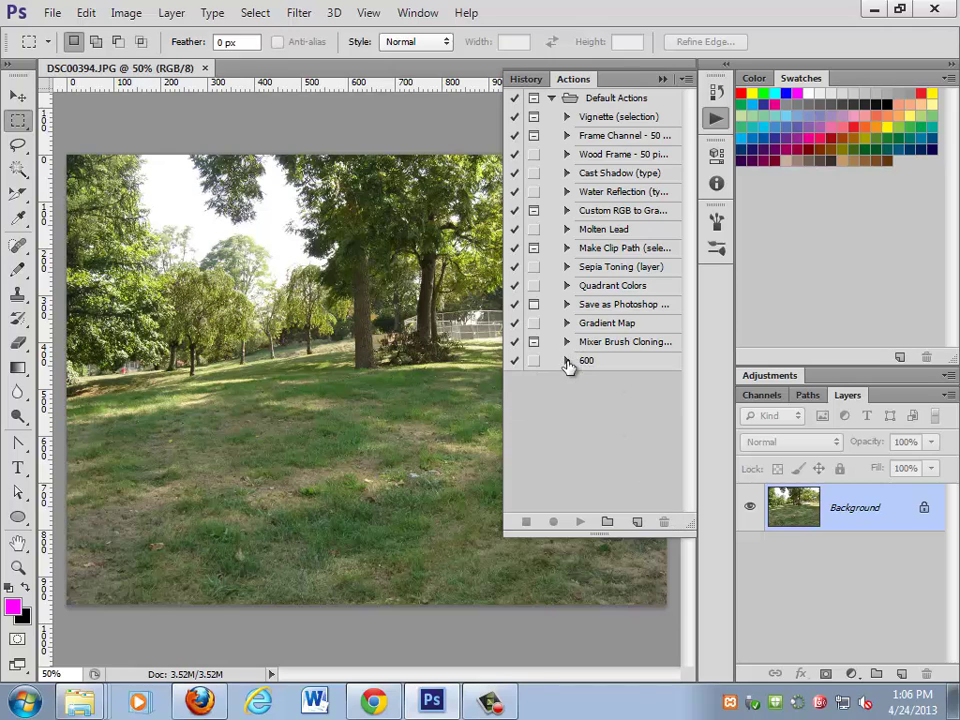
pyautogui.click(588, 362)
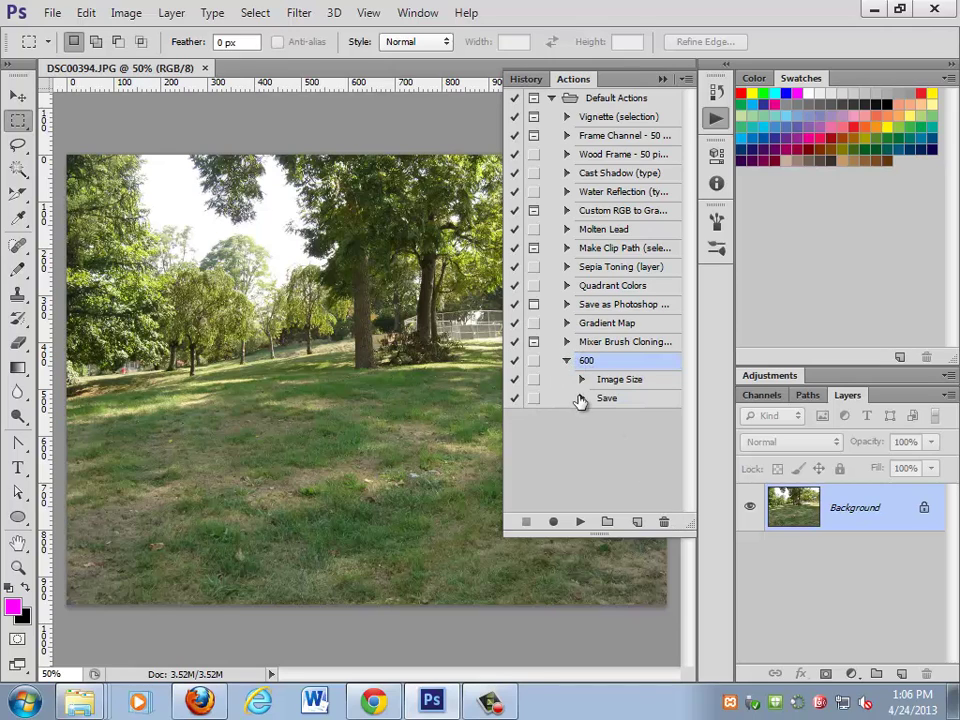
pyautogui.moveTo(586, 361); pyautogui.dragTo(664, 521)
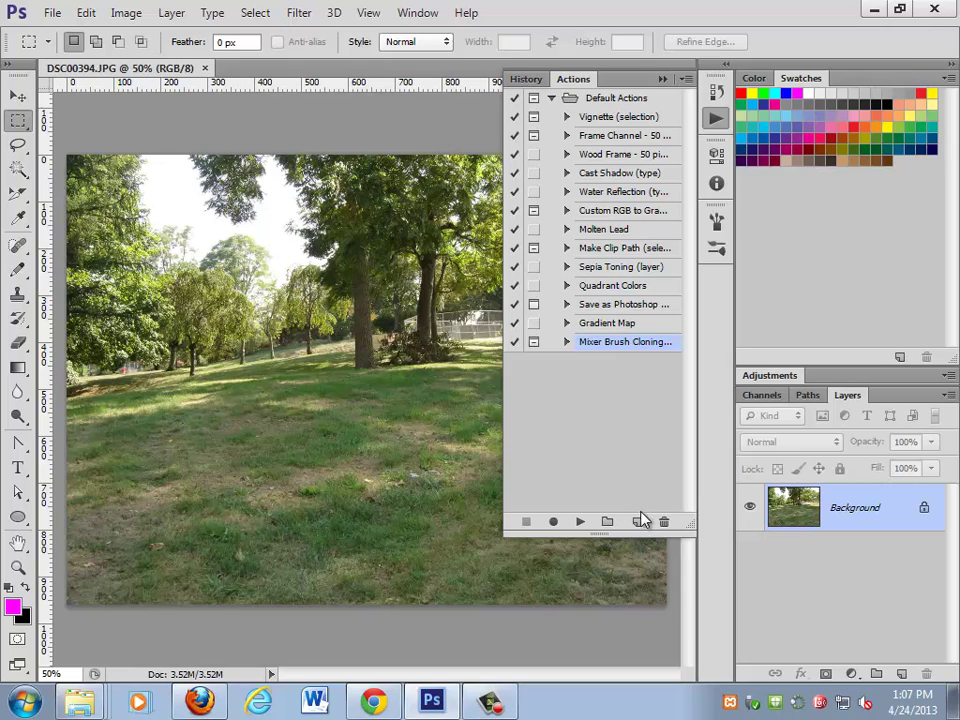
# - Add a 'Color Correction' action to Default Actions and begin recording
pyautogui.click(636, 523)
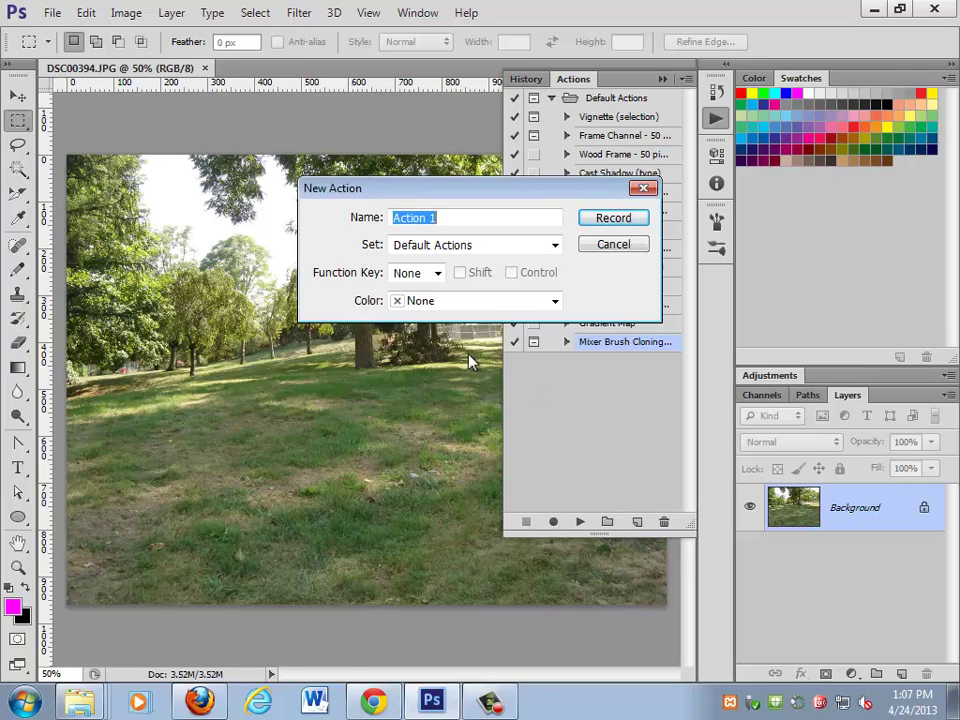
pyautogui.write('Color Correction')
pyautogui.press('Return')
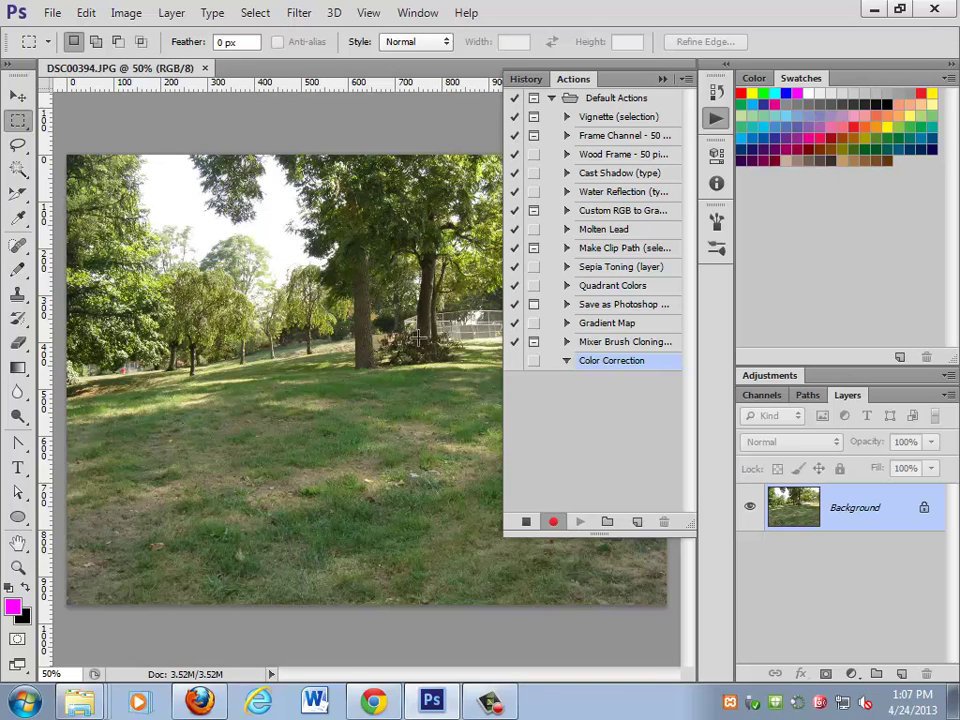
pyautogui.click(130, 14)
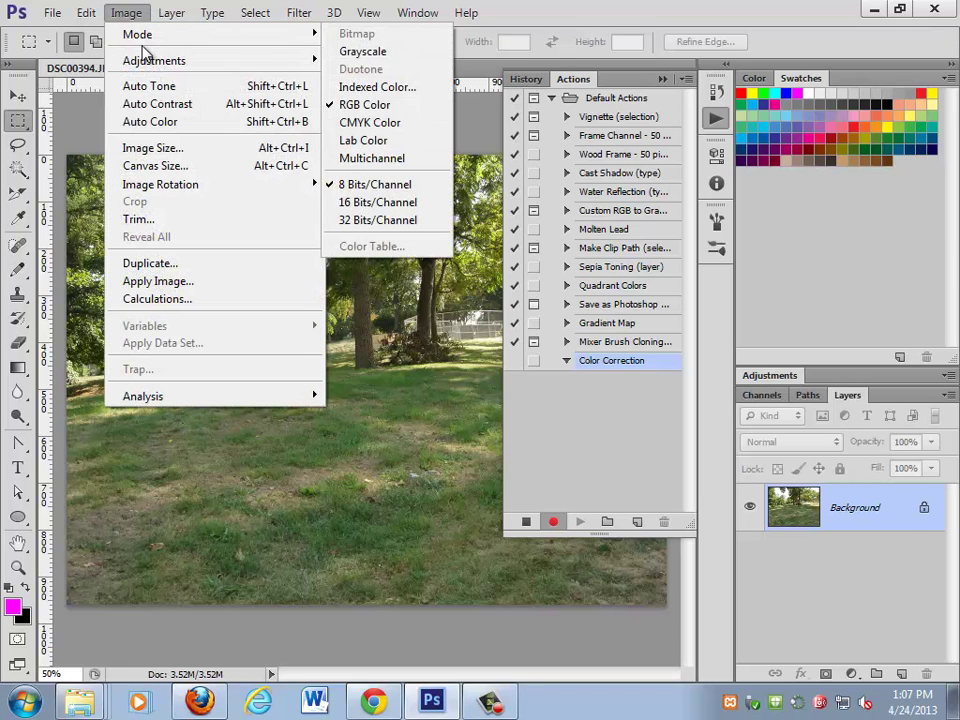
pyautogui.moveTo(154, 61)
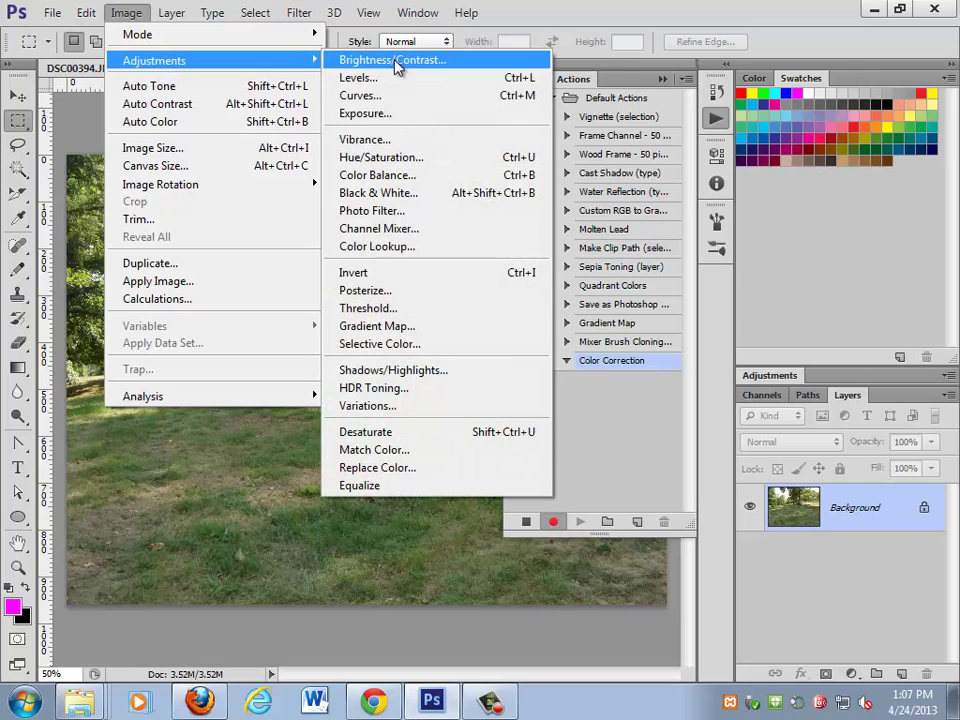
# - Record an automatic Levels correction
pyautogui.click(394, 79)
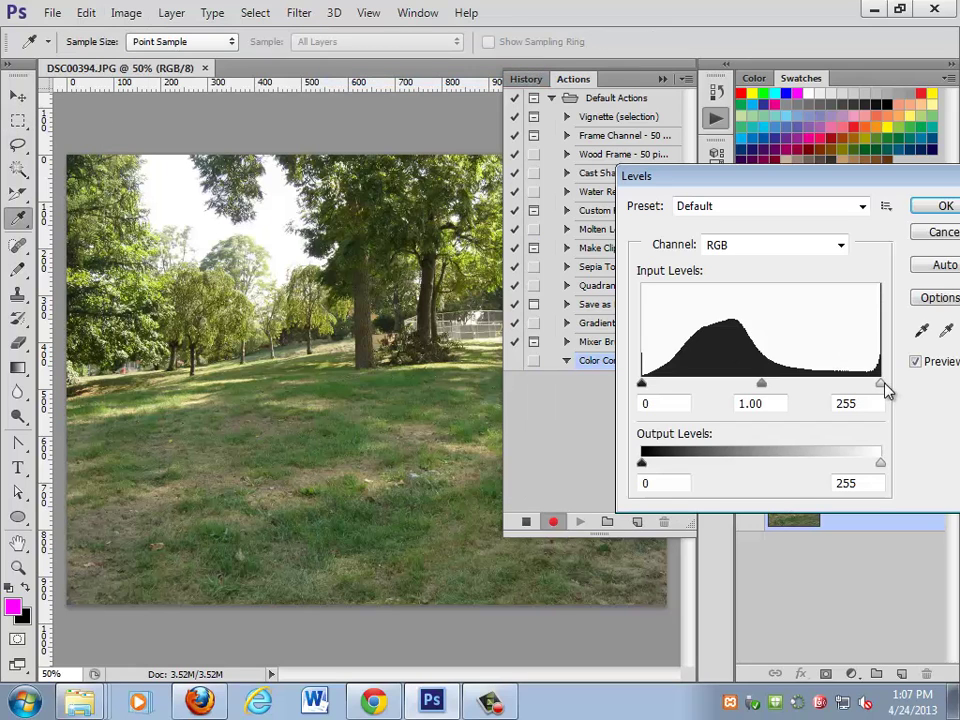
pyautogui.moveTo(810, 184); pyautogui.dragTo(703, 183)
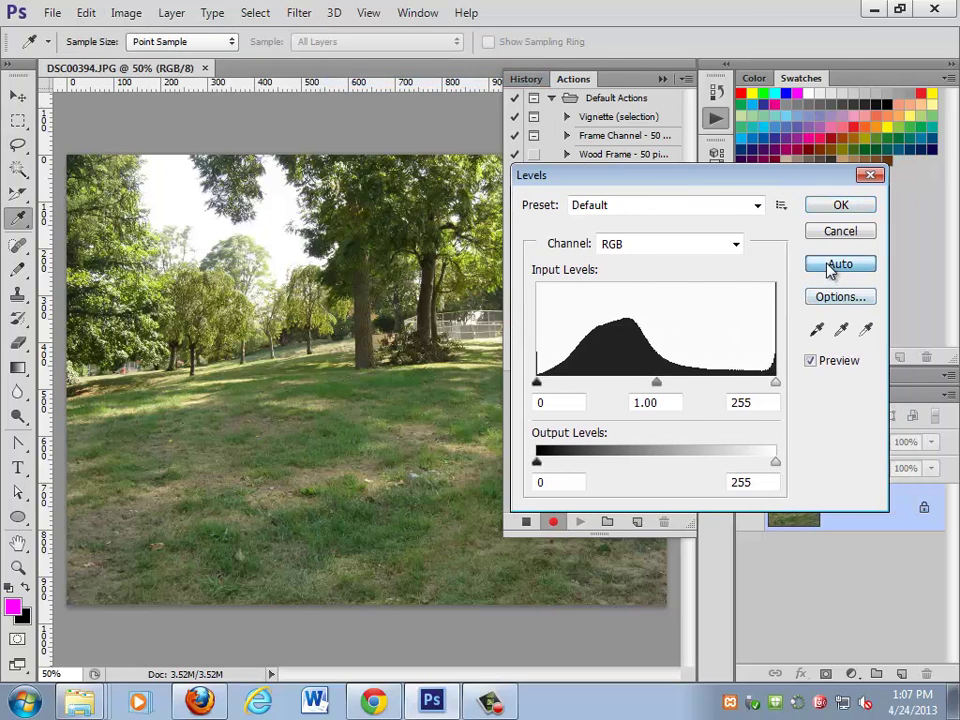
pyautogui.click(828, 265)
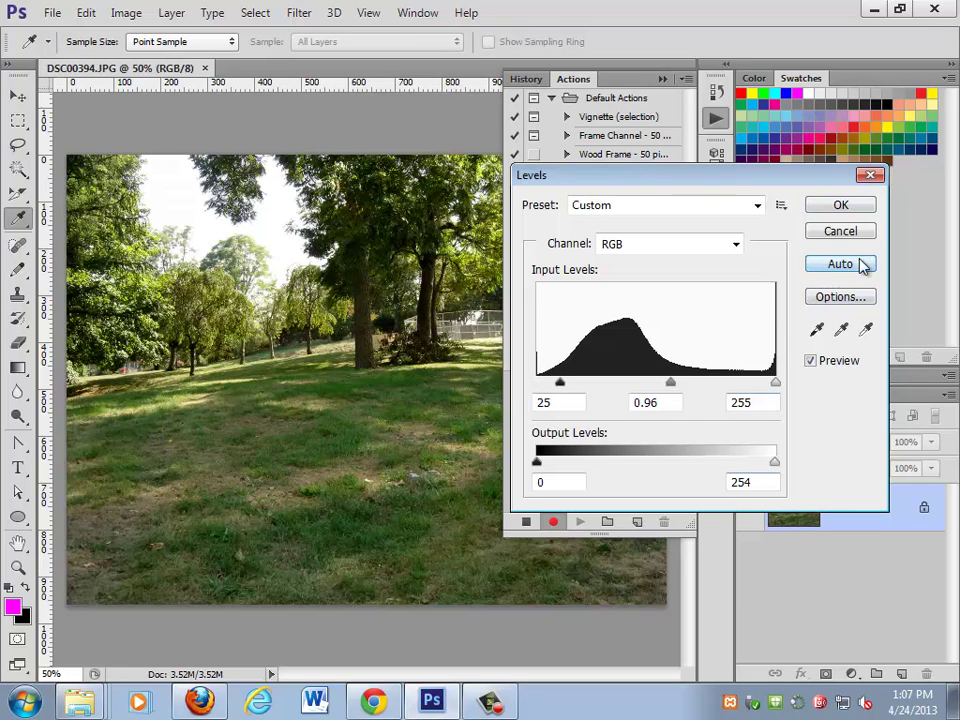
pyautogui.click(841, 205)
# - Record a contrast S-curve in Curves with points 180/204 and 61/39
pyautogui.click(124, 13)
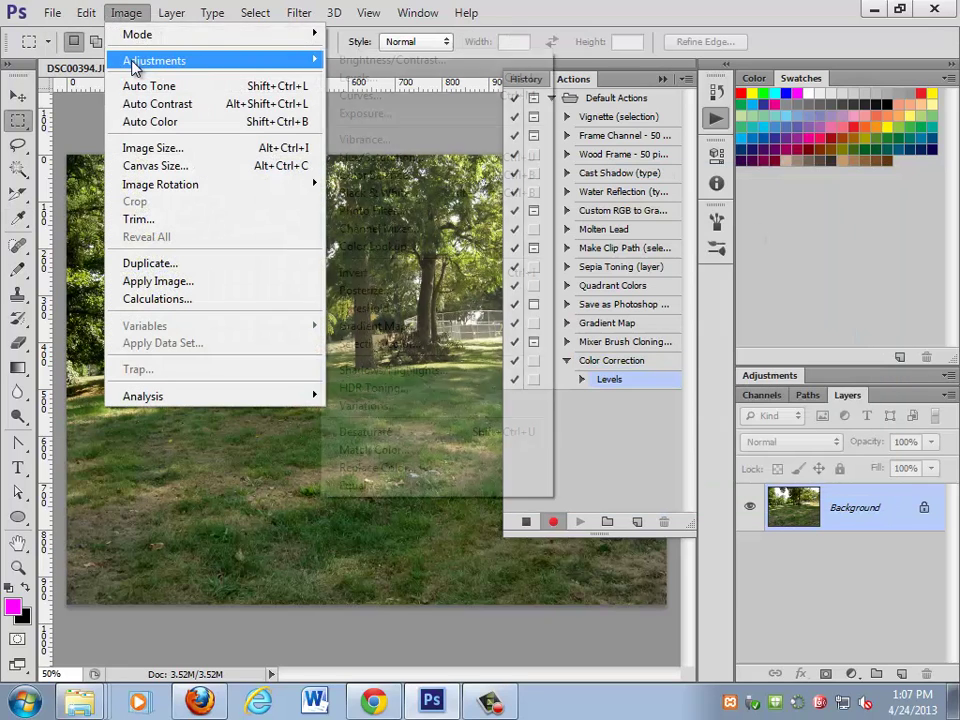
pyautogui.click(390, 95)
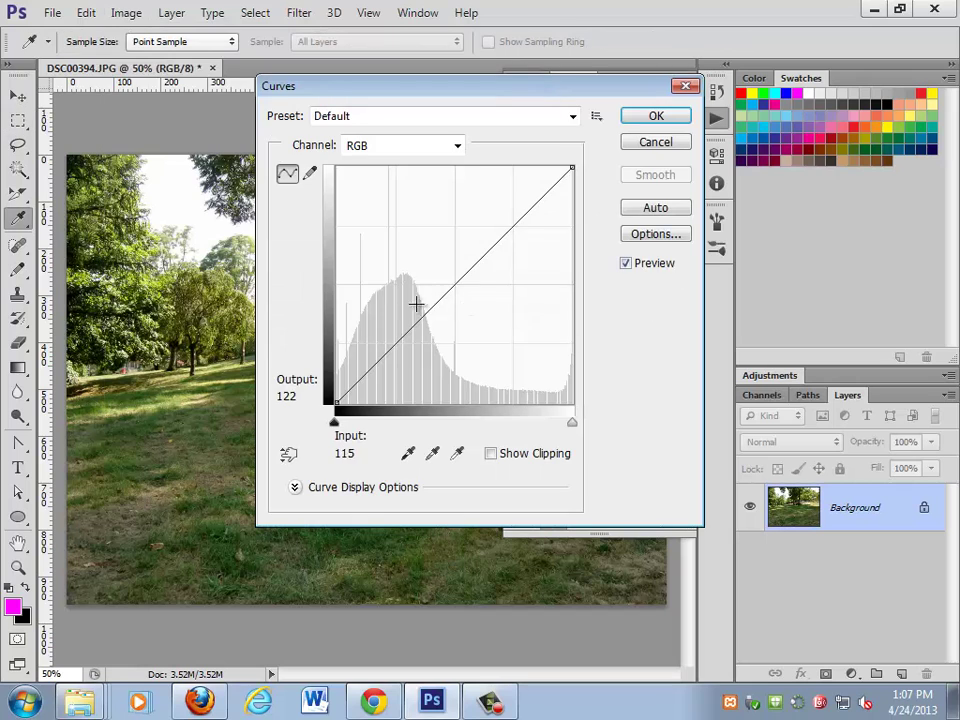
pyautogui.moveTo(405, 315); pyautogui.dragTo(373, 343)
pyautogui.moveTo(514, 227)
pyautogui.mouseDown()
pyautogui.moveTo(516, 235)
pyautogui.moveTo(504, 217)
pyautogui.mouseUp()
pyautogui.moveTo(373, 343); pyautogui.dragTo(389, 362)
pyautogui.moveTo(505, 219); pyautogui.dragTo(502, 214)
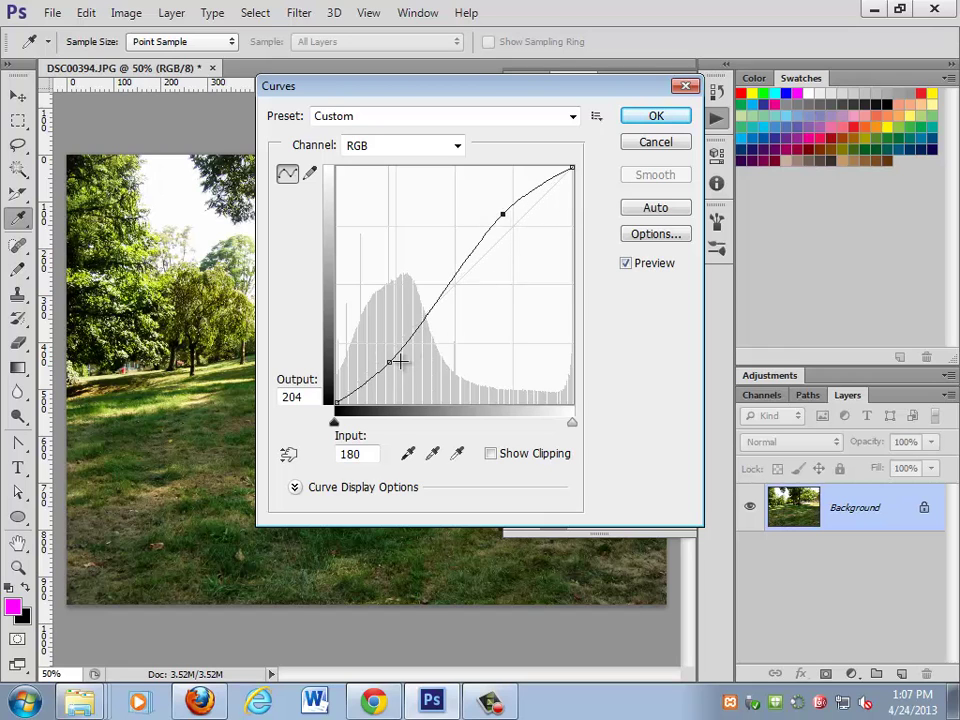
pyautogui.moveTo(389, 362); pyautogui.dragTo(393, 367)
pyautogui.moveTo(482, 88)
pyautogui.mouseDown()
pyautogui.moveTo(588, 134)
pyautogui.moveTo(860, 368)
pyautogui.mouseUp()
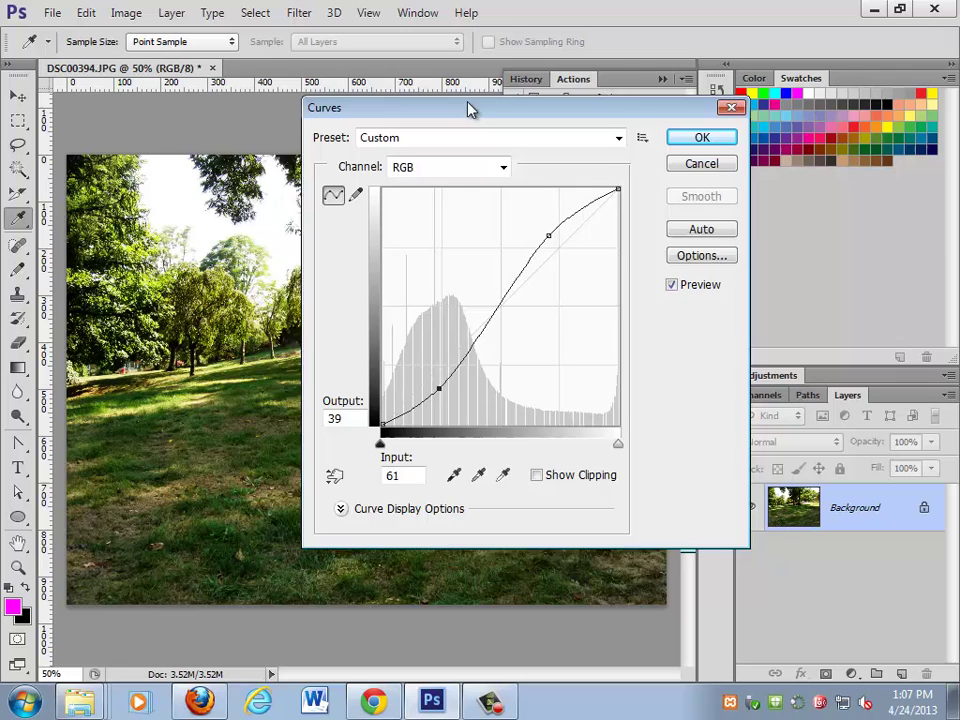
pyautogui.moveTo(900, 410); pyautogui.dragTo(600, 140)
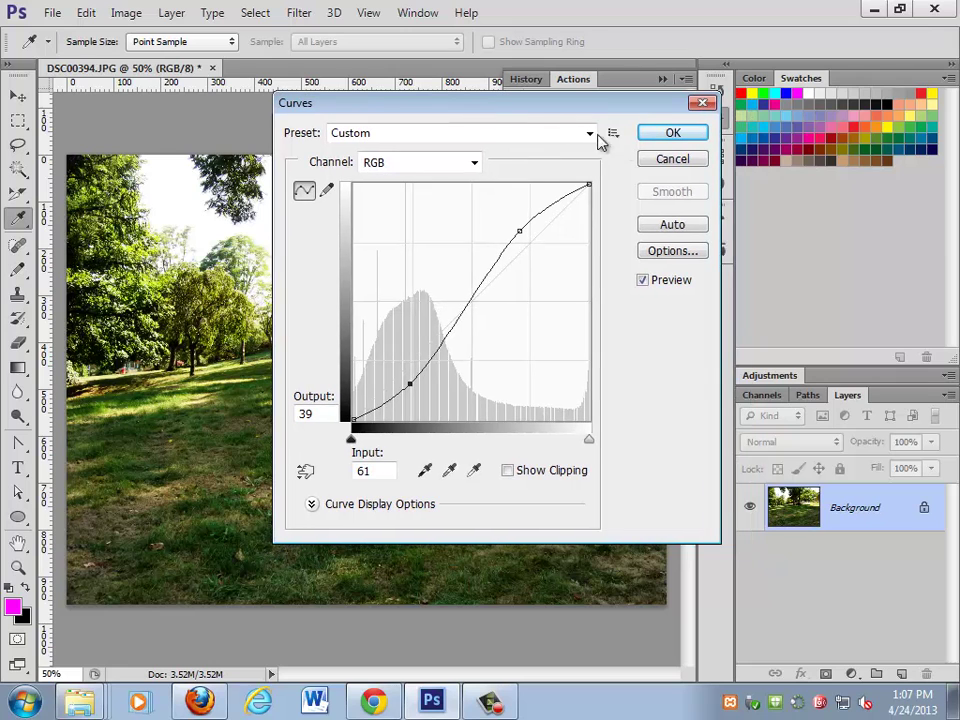
pyautogui.click(675, 140)
pyautogui.press('m')
# - Start a Black & White adjustment previewing the photo in grayscale
pyautogui.click(126, 14)
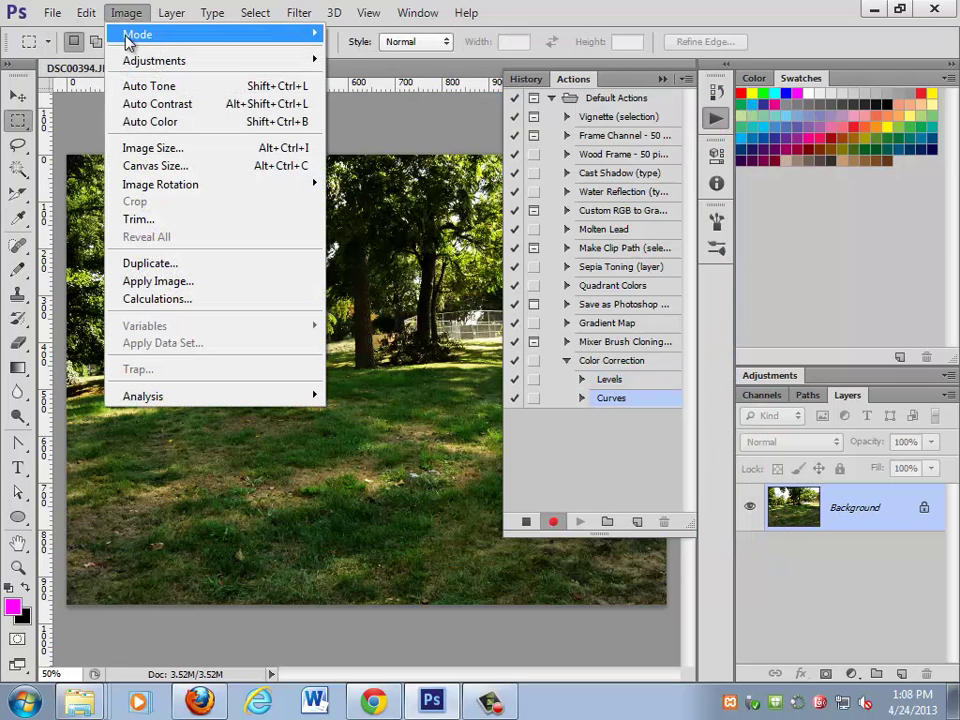
pyautogui.moveTo(154, 60)
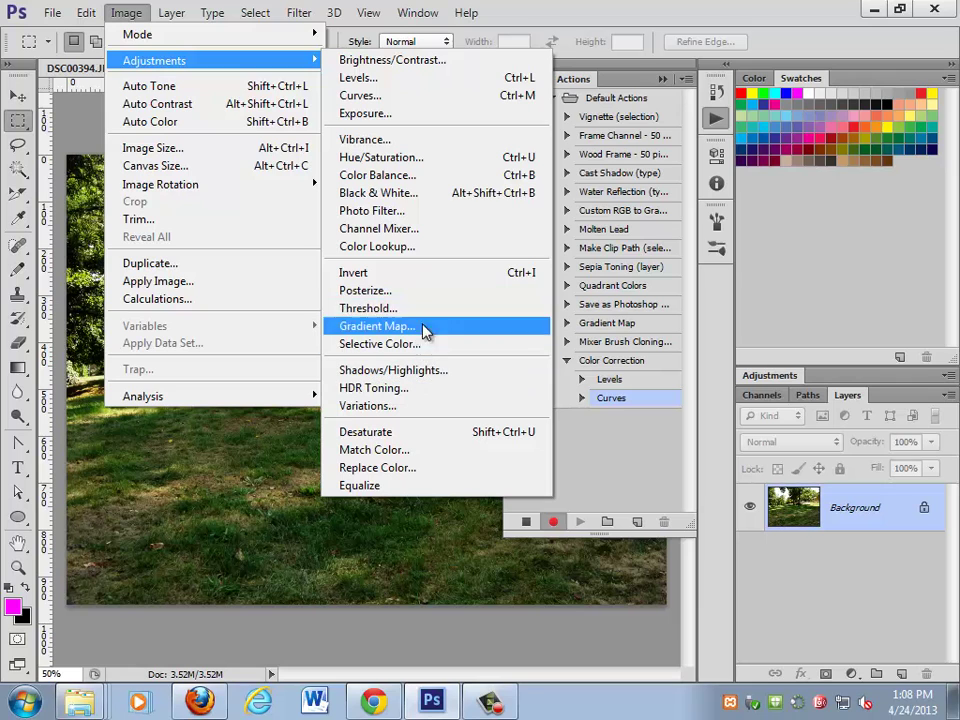
pyautogui.click(420, 200)
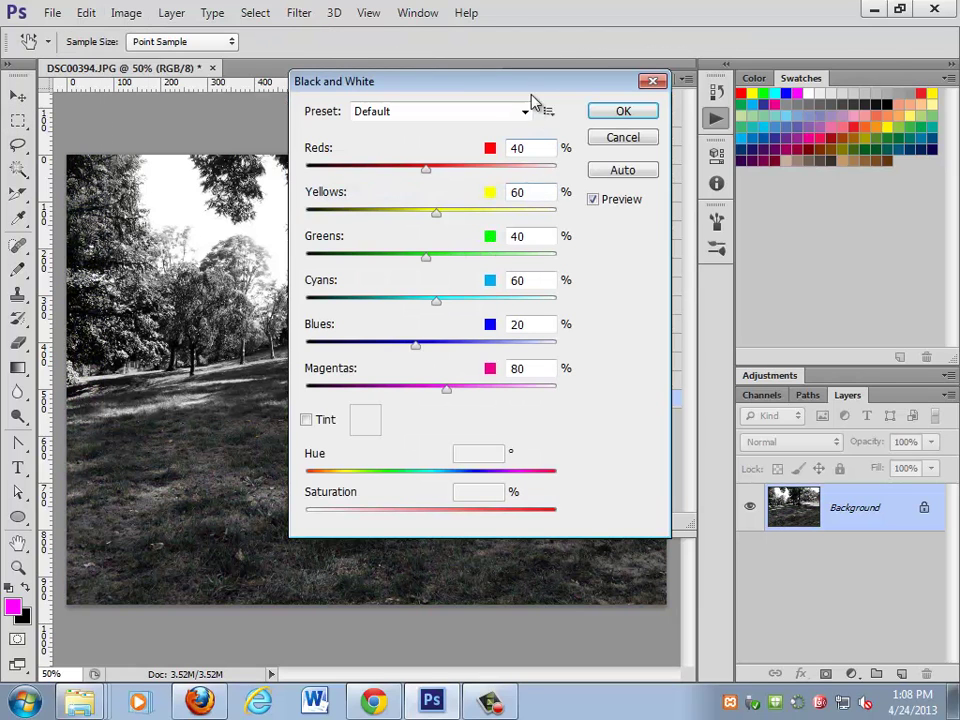
pyautogui.moveTo(568, 80); pyautogui.dragTo(829, 41)
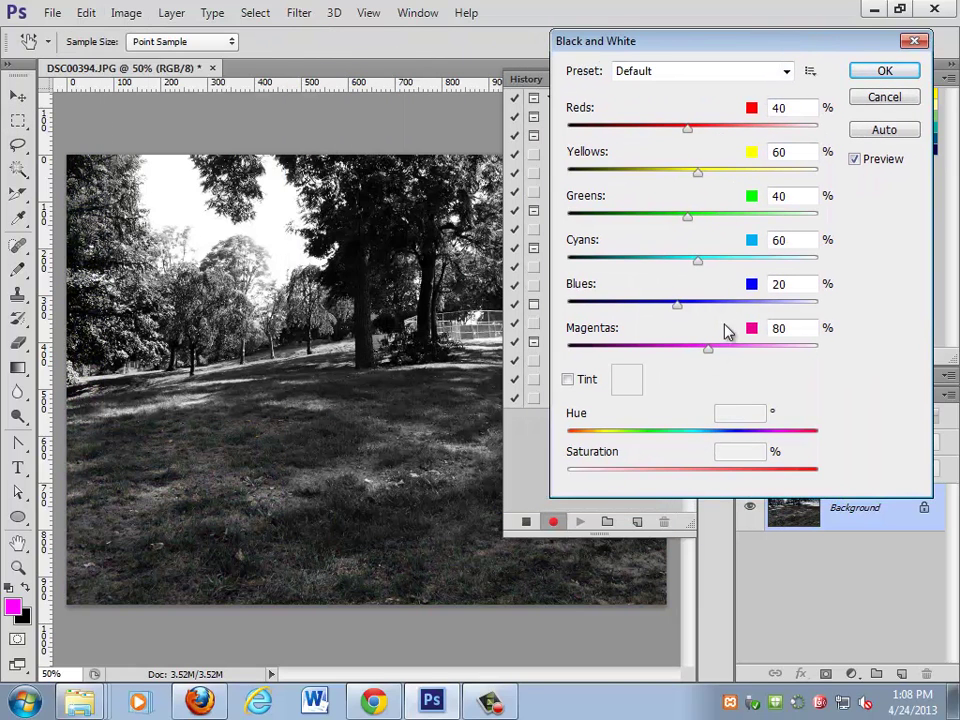
# - Accept the Black & White step, stop recording, and expand the recorded steps' settings
pyautogui.click(886, 71)
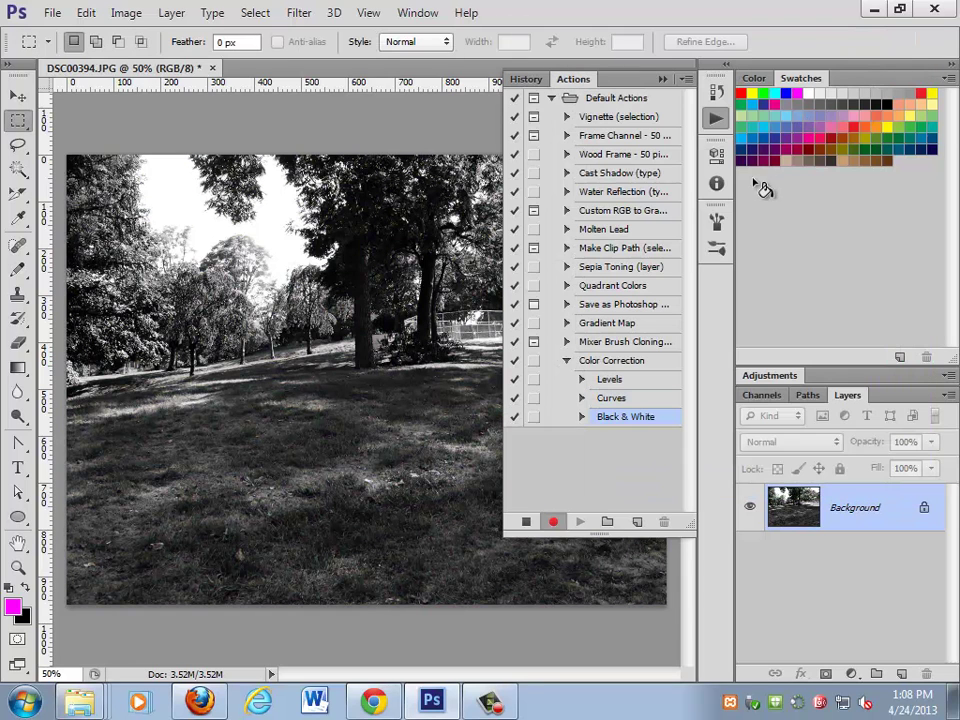
pyautogui.click(527, 521)
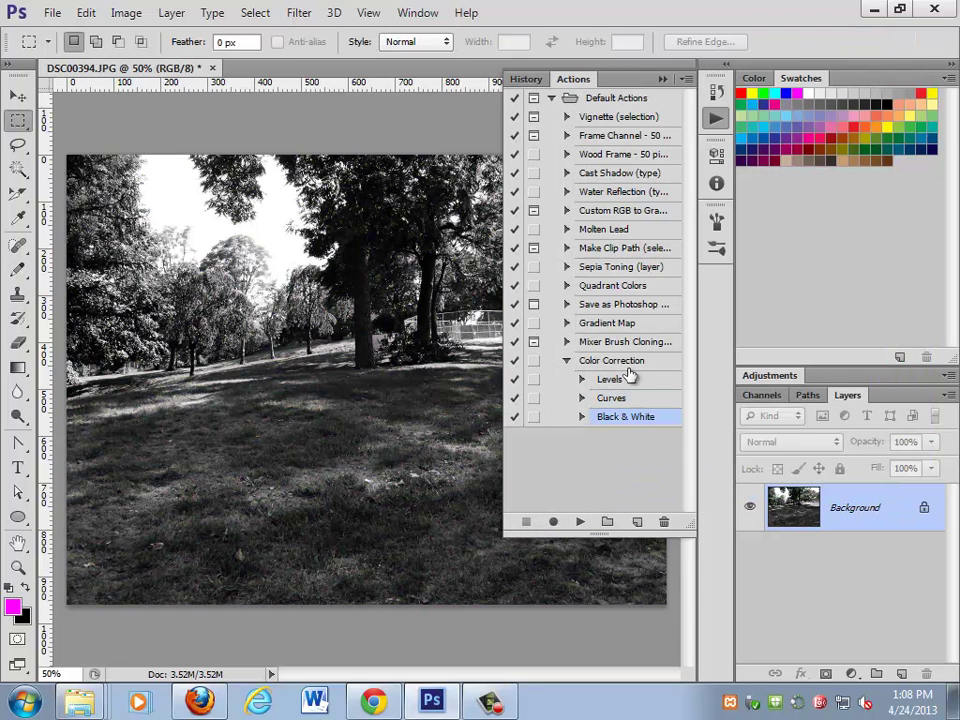
pyautogui.click(622, 380)
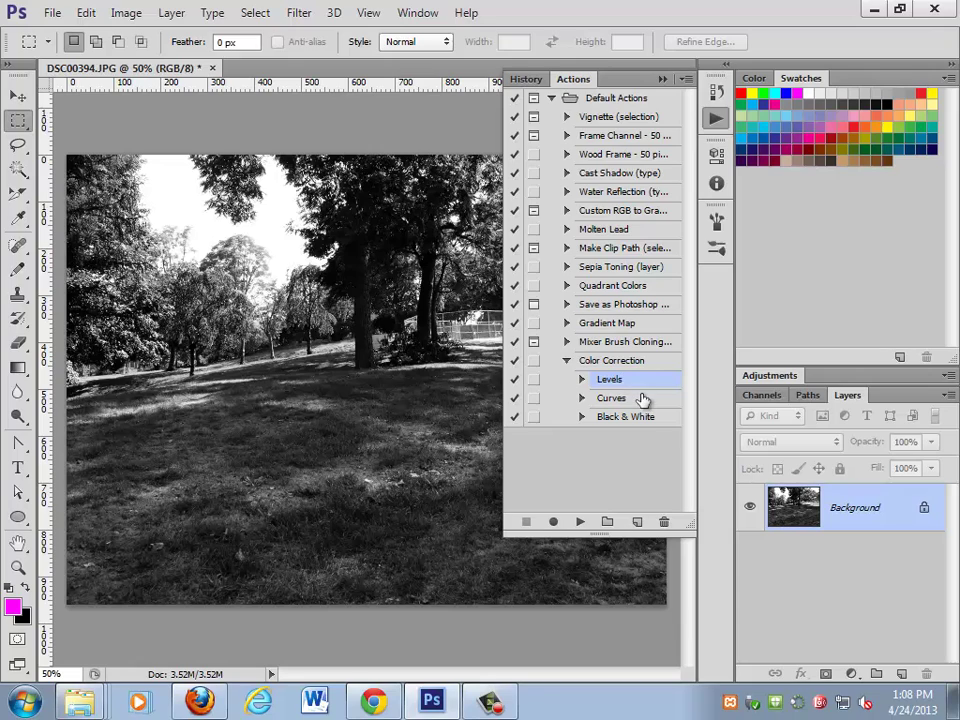
pyautogui.click(643, 398)
pyautogui.click(656, 422)
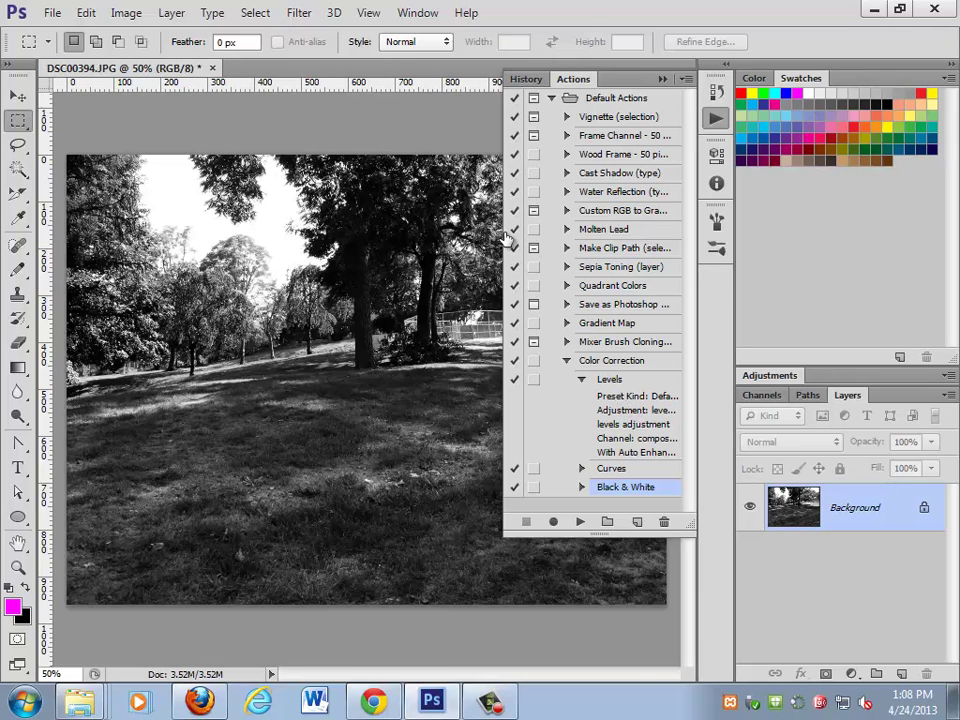
pyautogui.moveTo(505, 238); pyautogui.dragTo(336, 238)
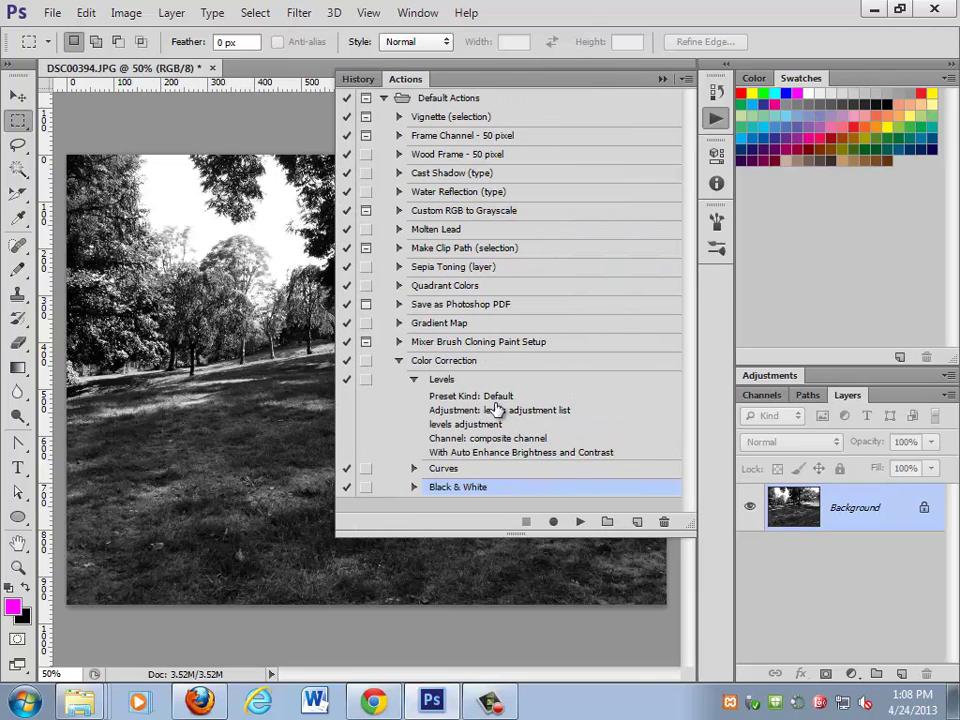
pyautogui.click(414, 469)
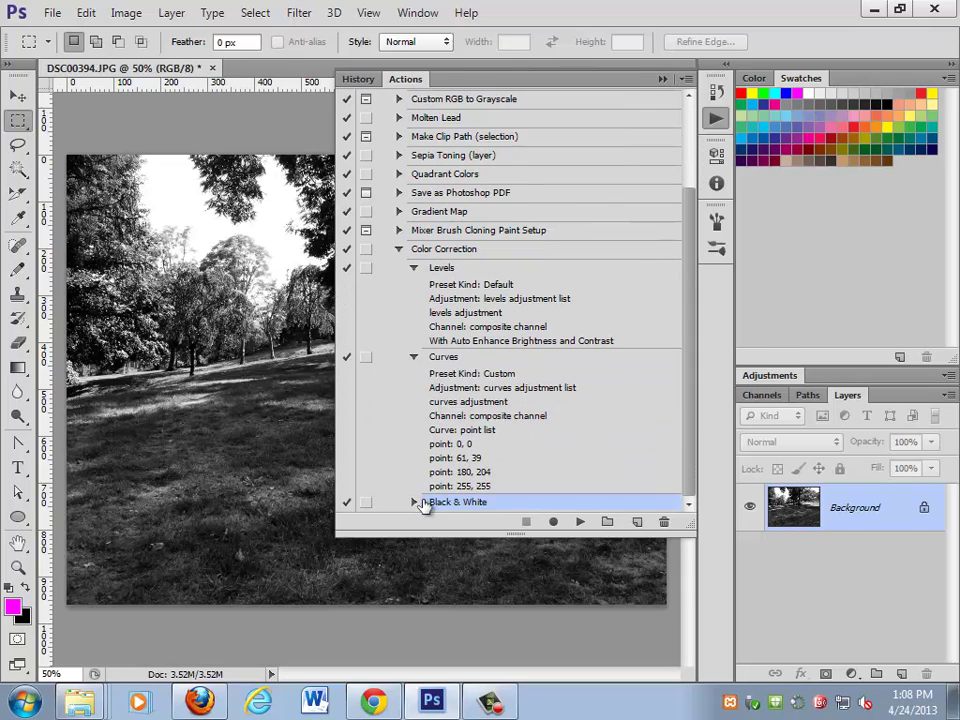
pyautogui.click(414, 502)
pyautogui.scroll(-3, 456, 487)
pyautogui.scroll(-1, 519, 439)
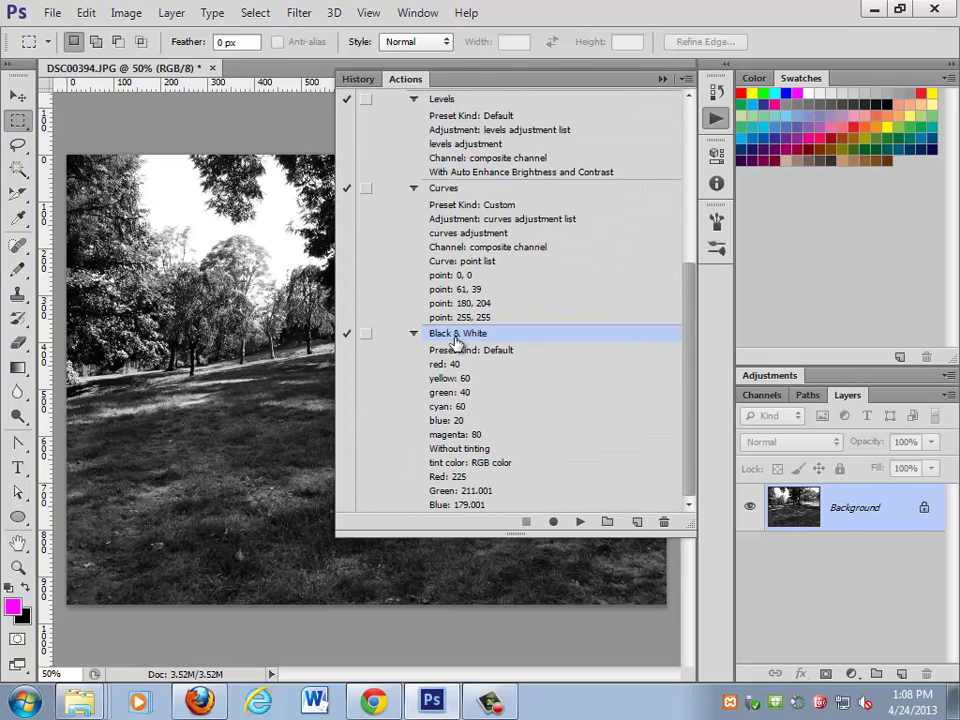
# - Set the Black & White step's Magentas to 165, then close the photo unsaved
pyautogui.doubleClick(468, 336)
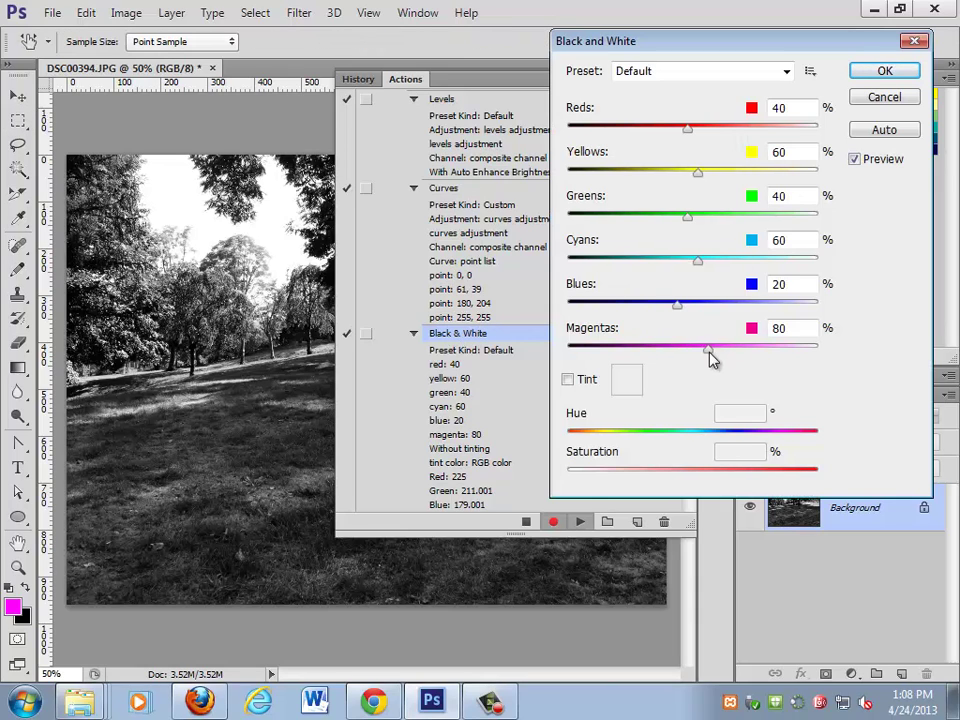
pyautogui.moveTo(709, 352); pyautogui.dragTo(750, 349)
pyautogui.click(870, 74)
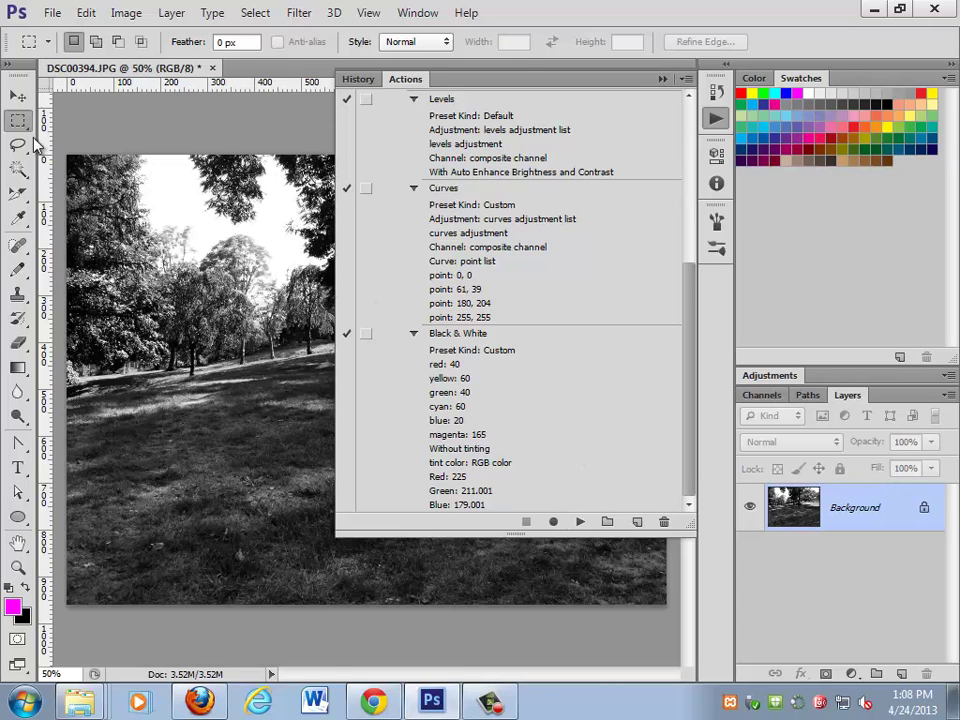
pyautogui.click(212, 68)
pyautogui.click(486, 274)
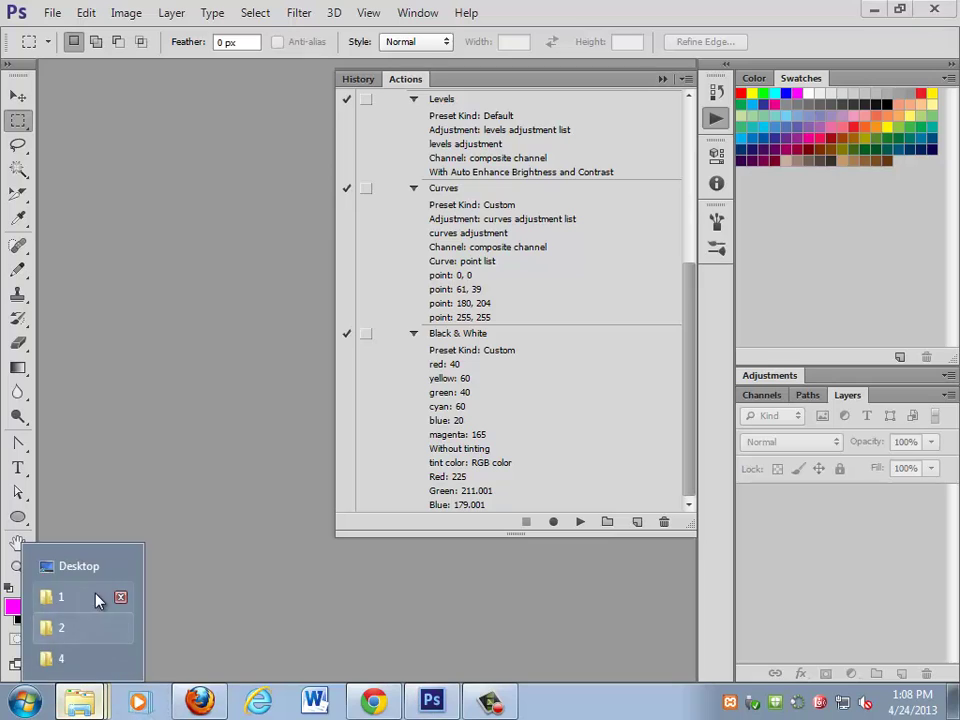
# - Open all eleven folder 1 photos in Photoshop and collapse the recorded step settings
pyautogui.click(97, 598)
pyautogui.moveTo(945, 540)
pyautogui.mouseDown()
pyautogui.moveTo(692, 178)
pyautogui.moveTo(165, 268)
pyautogui.mouseUp()
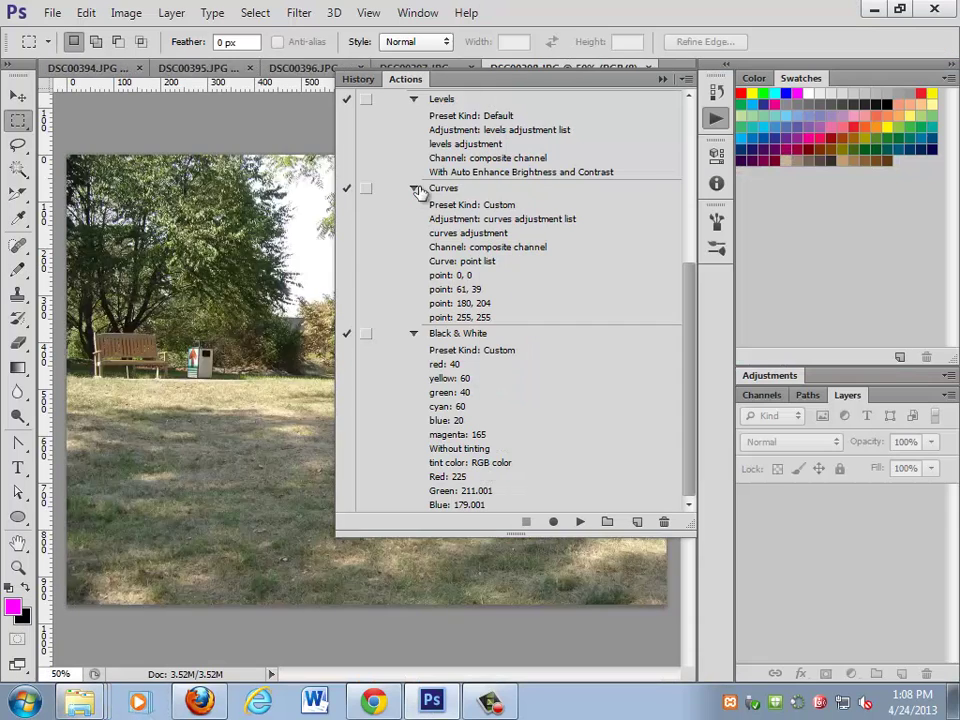
pyautogui.click(417, 190)
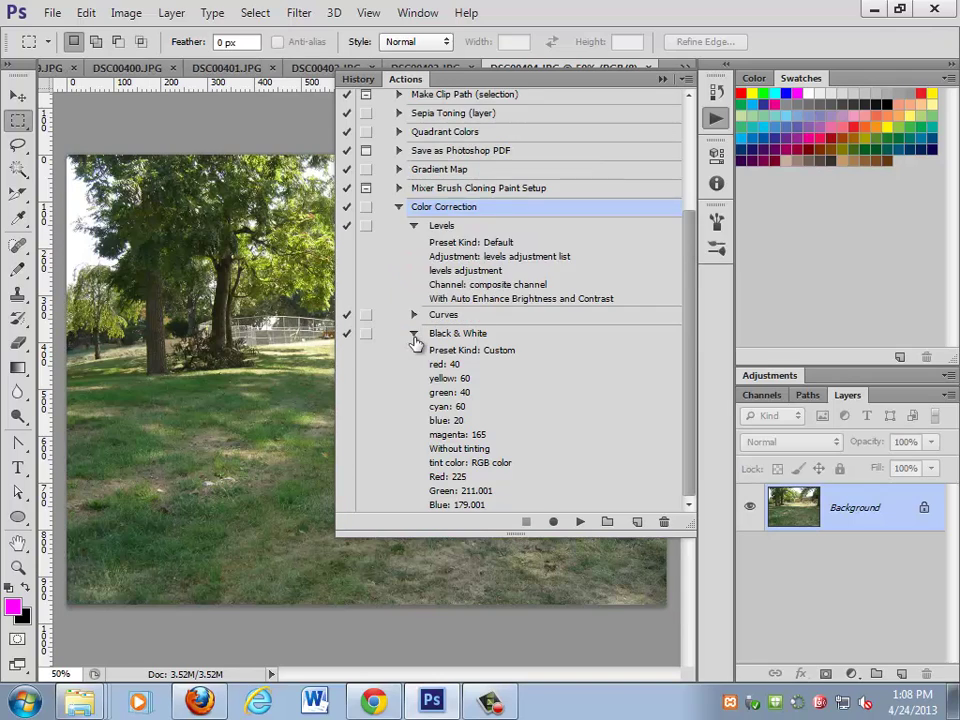
pyautogui.click(413, 336)
pyautogui.click(414, 379)
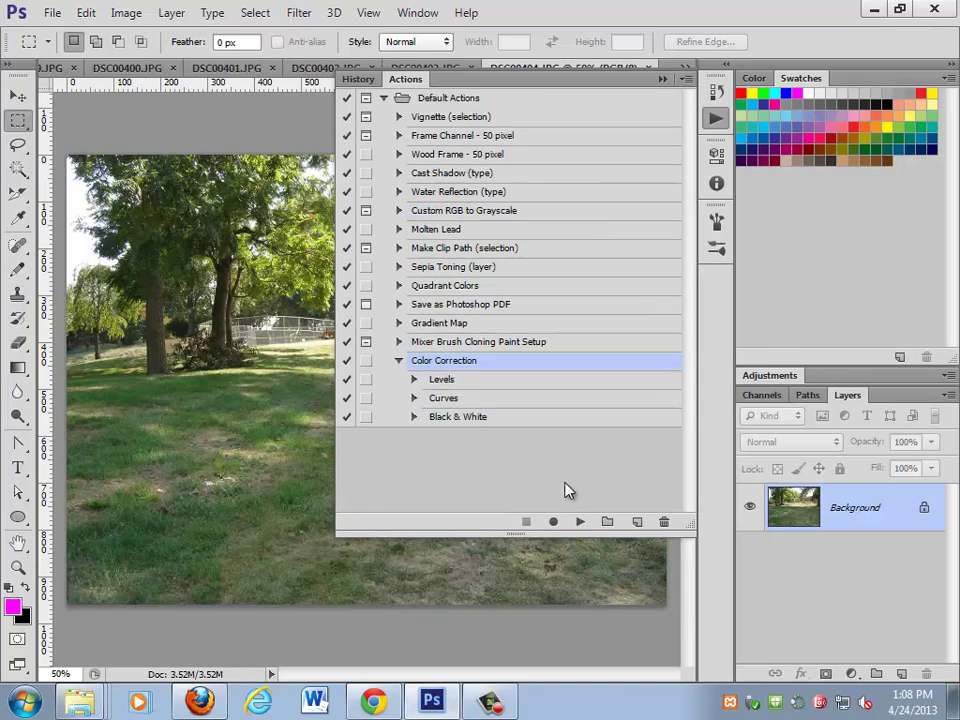
# - Play Color Correction on the current photo, DSC00401 and DSC00400
pyautogui.click(580, 521)
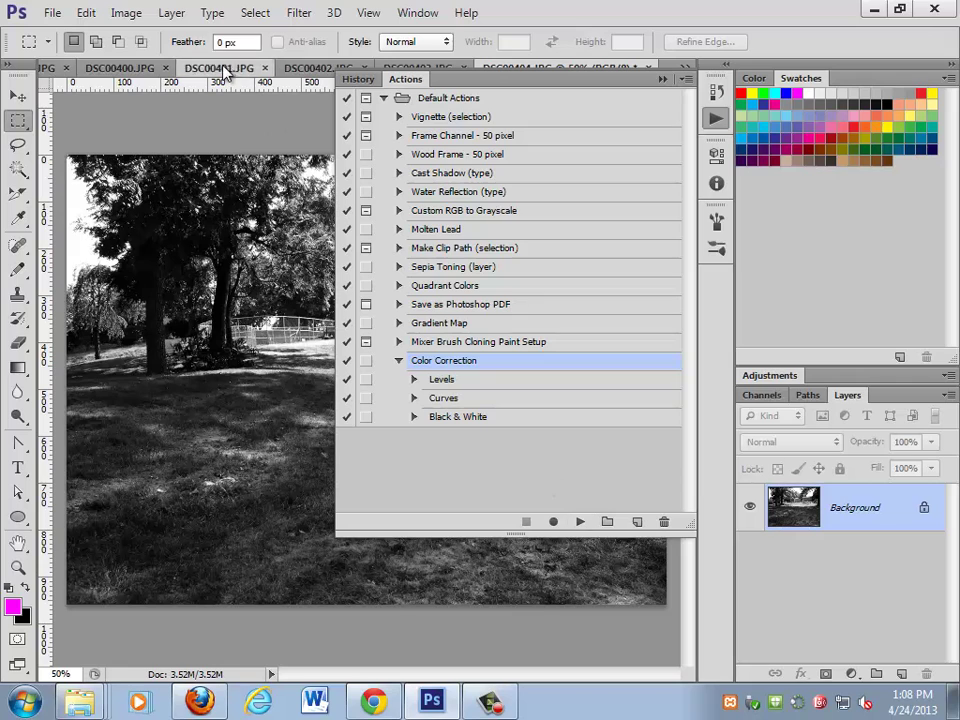
pyautogui.click(220, 68)
pyautogui.click(580, 521)
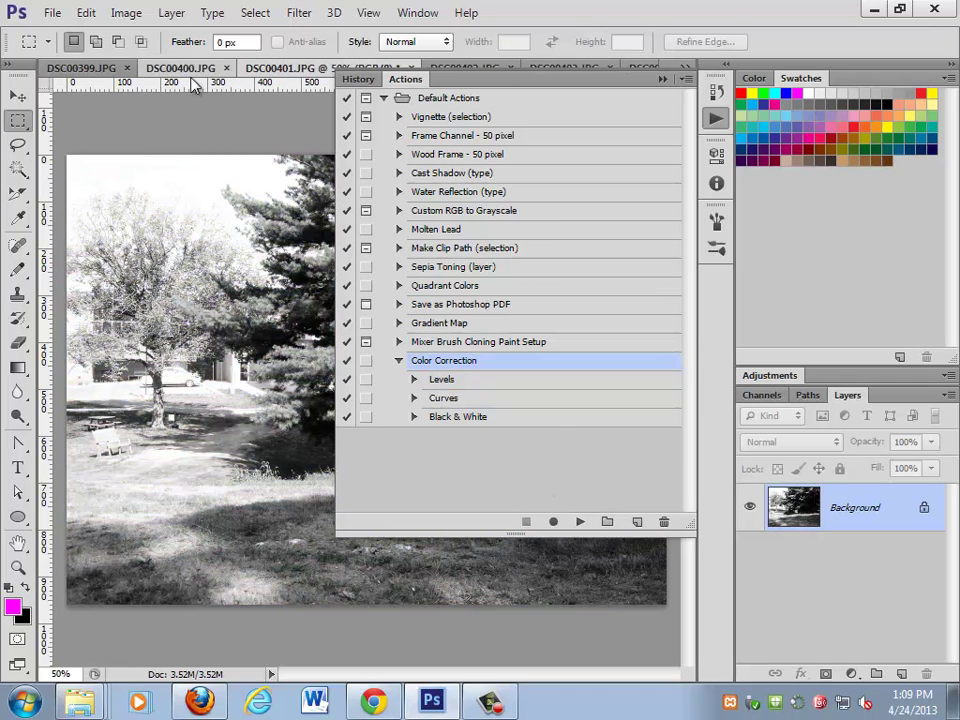
pyautogui.click(185, 67)
pyautogui.click(580, 521)
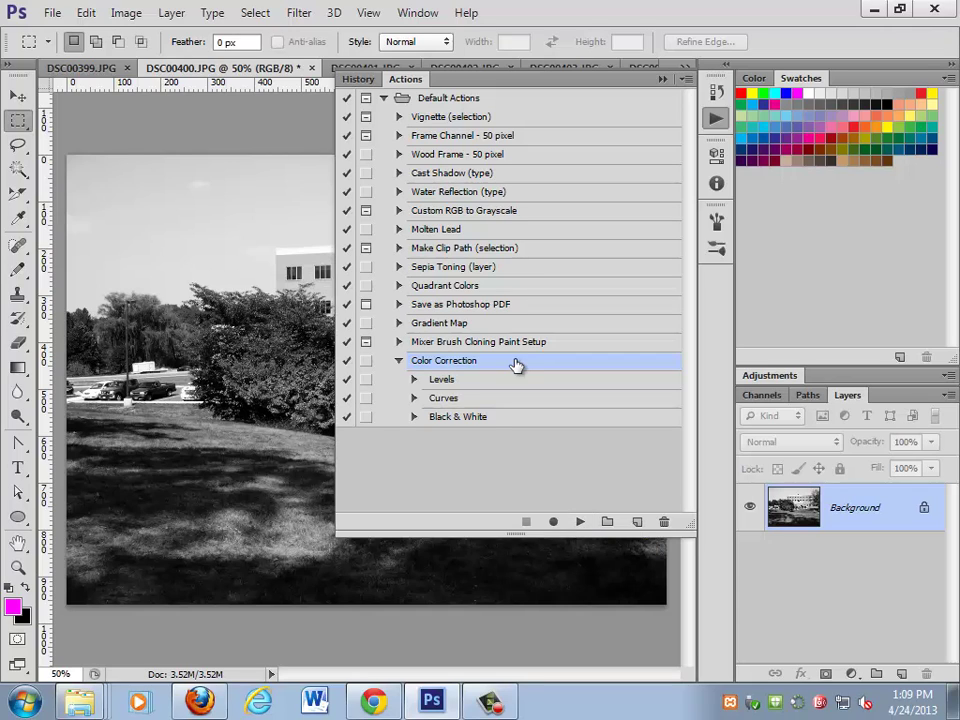
# - Close all open photos without saving, applying 'No' to every document
pyautogui.click(50, 12)
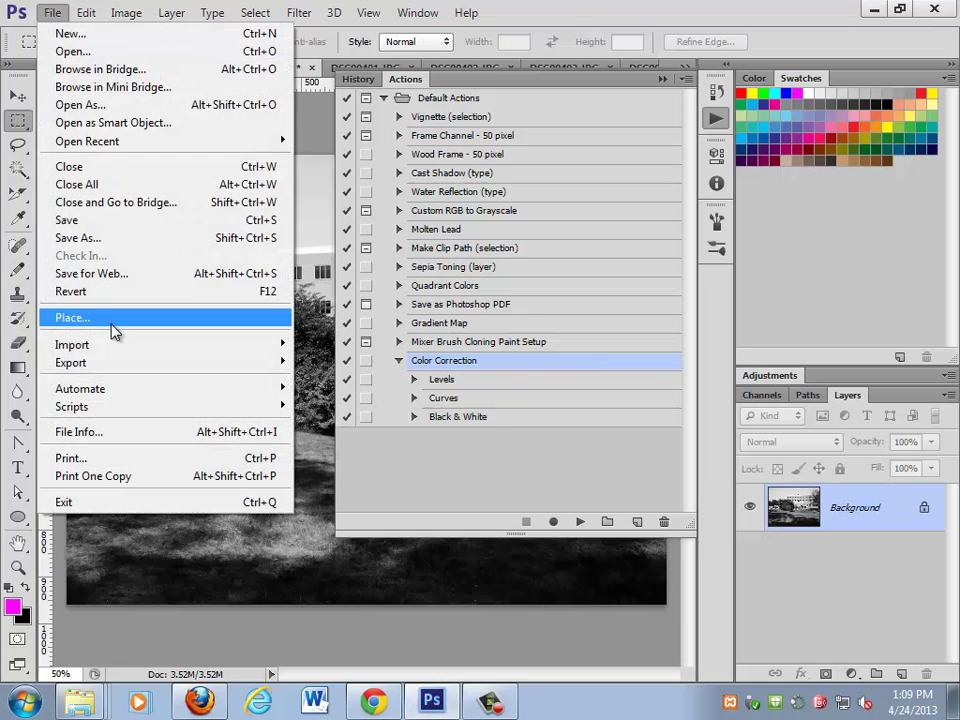
pyautogui.click(118, 186)
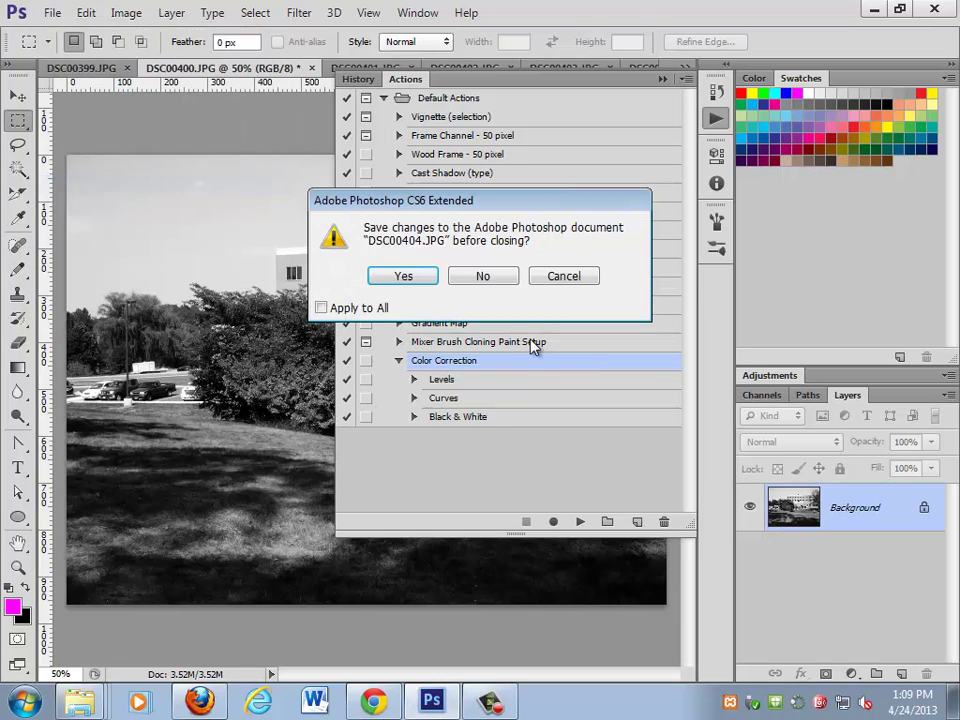
pyautogui.click(483, 277)
pyautogui.click(330, 308)
pyautogui.click(483, 276)
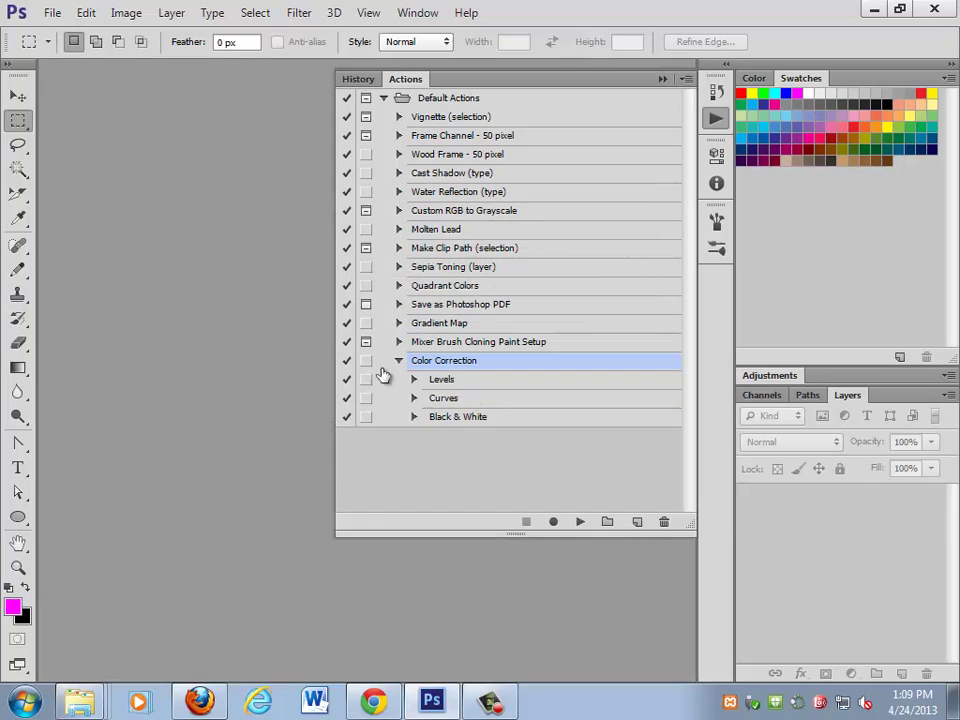
# - Collapse the Actions panel and launch the Image Processor from File > Scripts
pyautogui.click(662, 78)
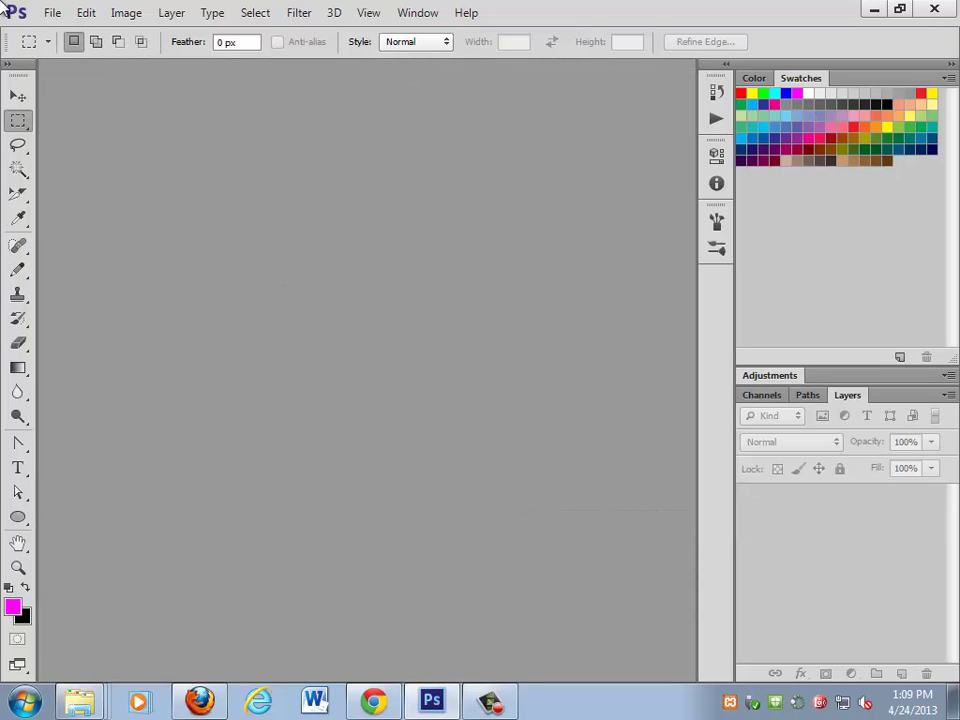
pyautogui.click(48, 13)
pyautogui.moveTo(72, 406)
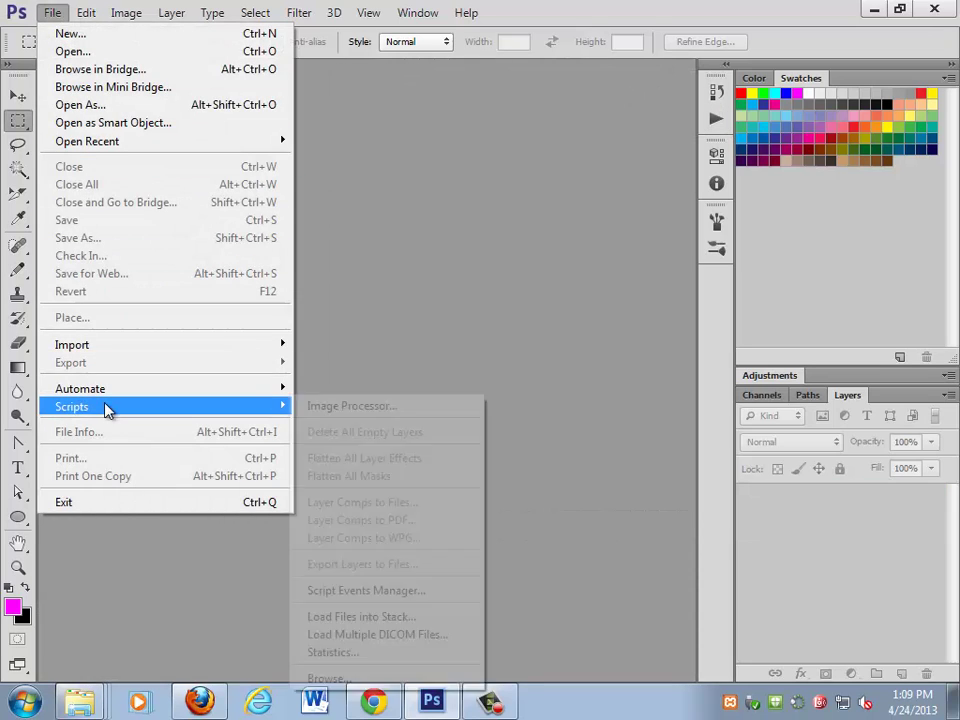
pyautogui.click(388, 406)
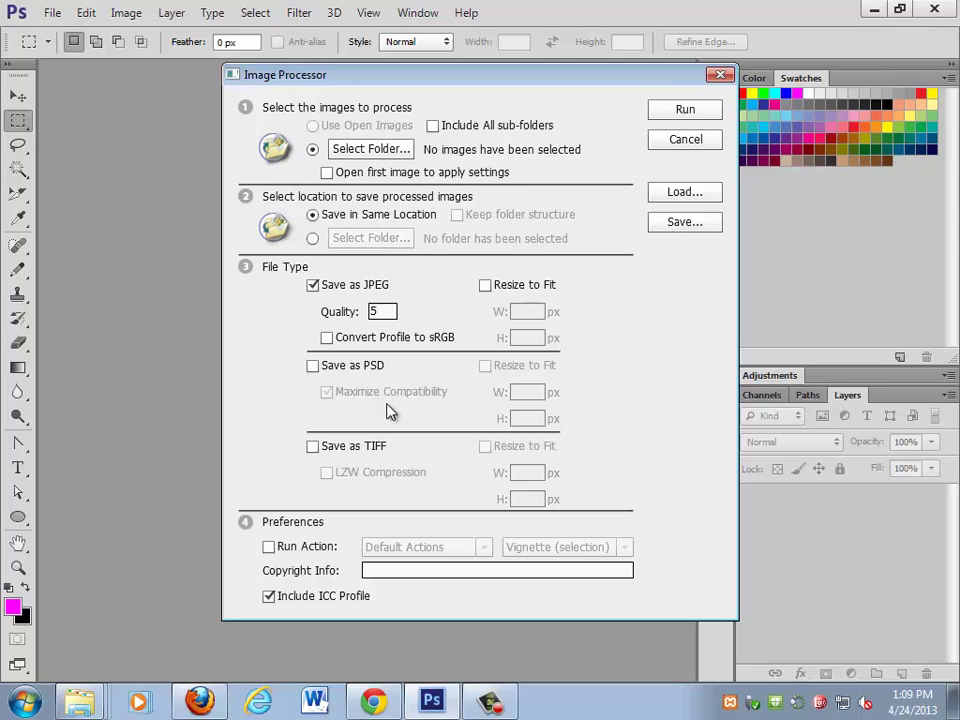
# - Set the Image Processor source folder to Desktop\1\1
pyautogui.moveTo(388, 312); pyautogui.dragTo(344, 312)
pyautogui.click(372, 149)
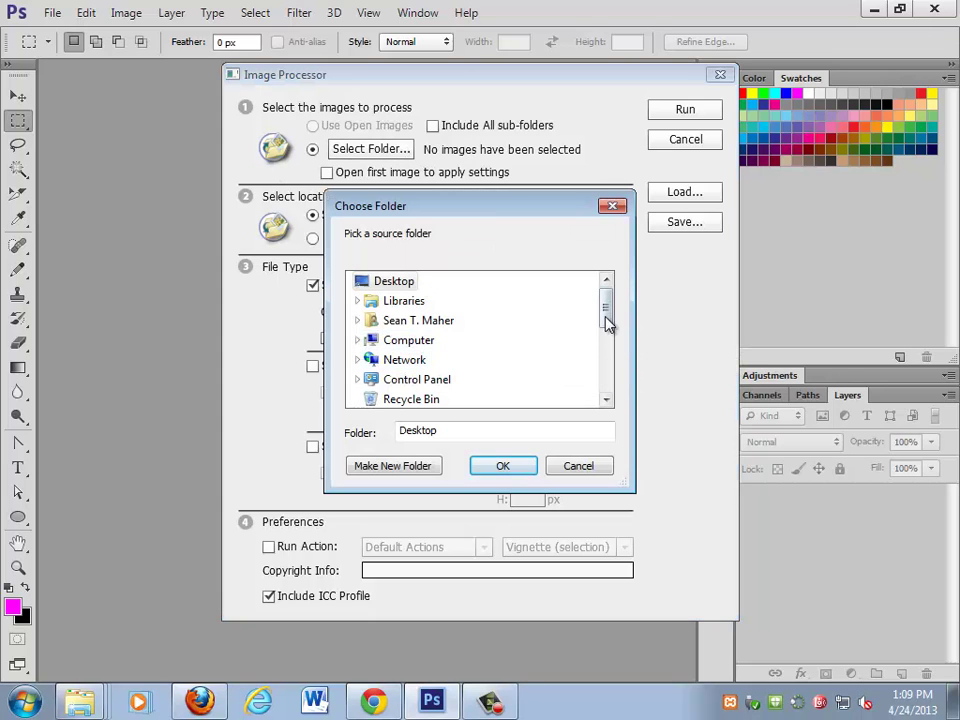
pyautogui.moveTo(606, 315)
pyautogui.mouseDown()
pyautogui.moveTo(611, 358)
pyautogui.moveTo(589, 381)
pyautogui.mouseUp()
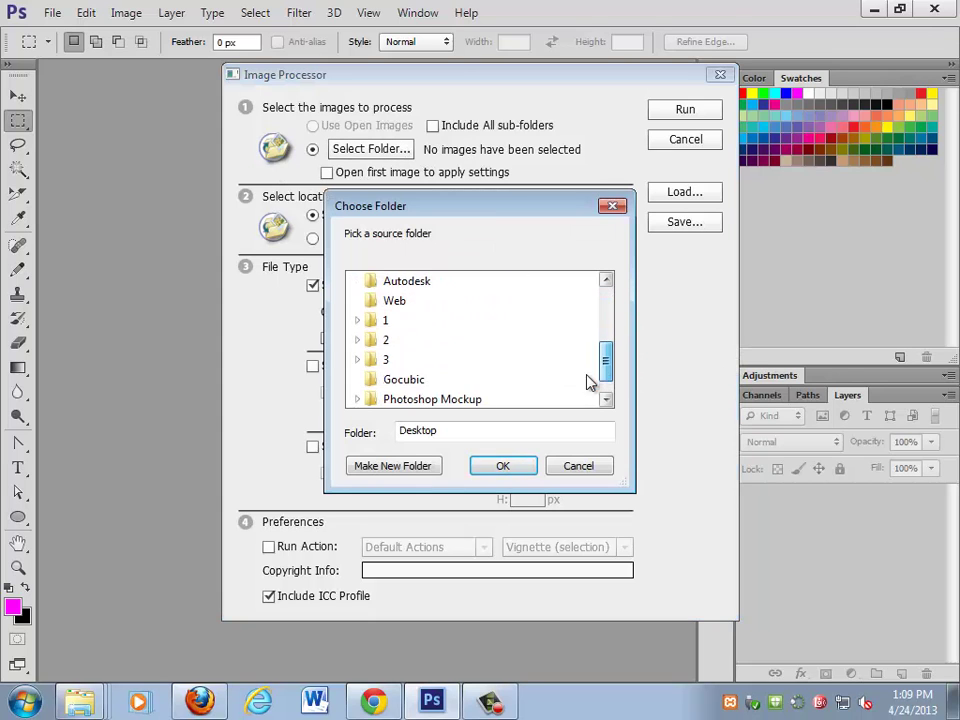
pyautogui.click(357, 320)
pyautogui.click(392, 345)
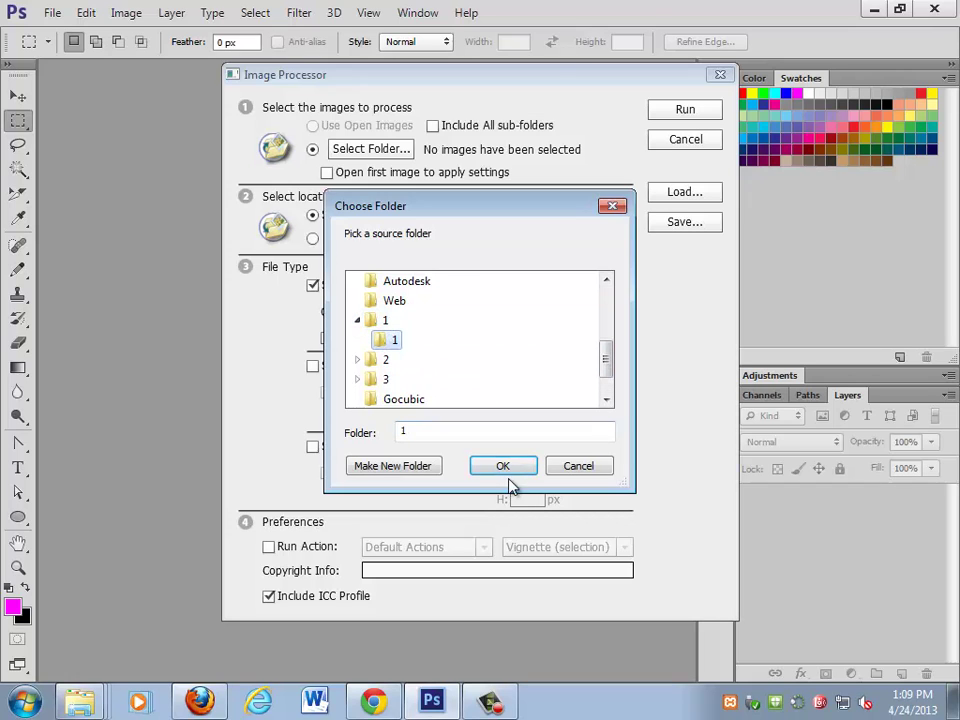
pyautogui.click(506, 466)
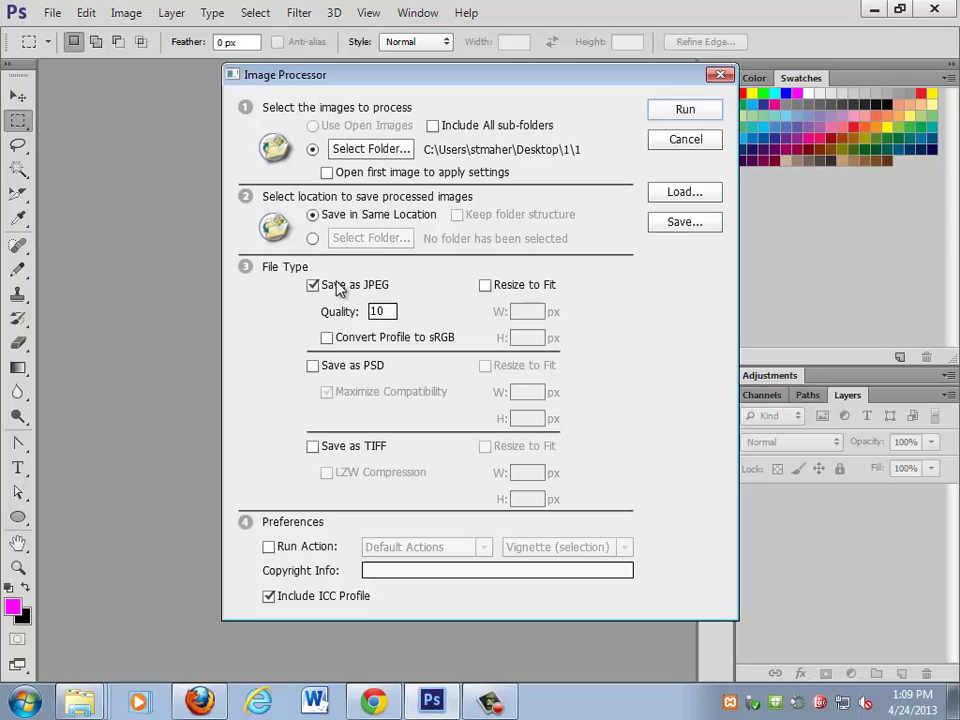
# - Save as PSD instead of JPEG, resized to fit 600 px wide
pyautogui.click(340, 284)
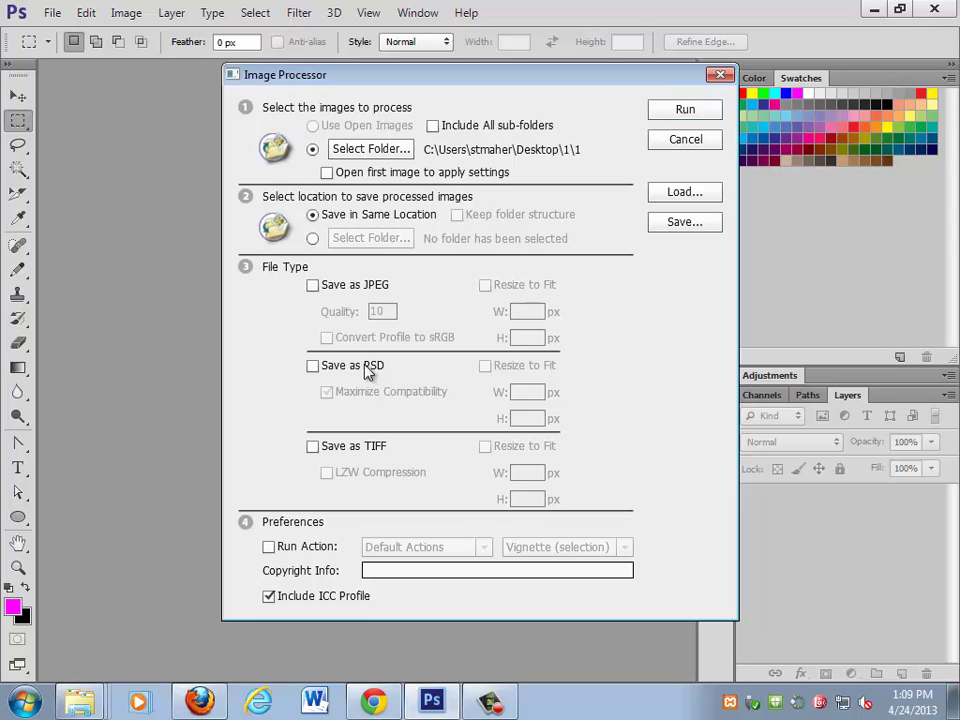
pyautogui.click(368, 366)
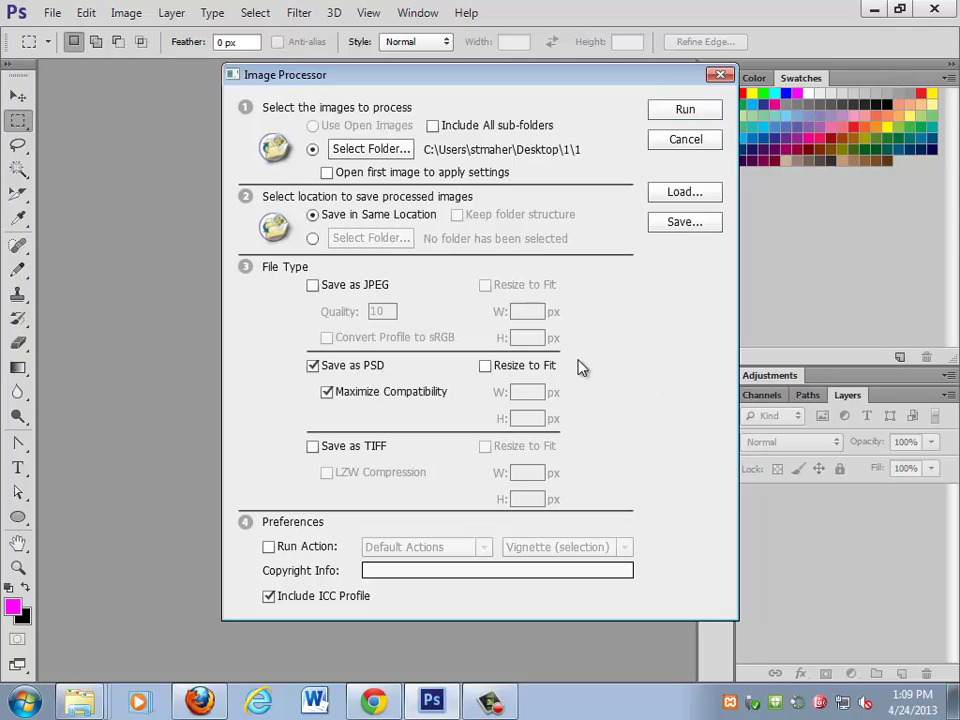
pyautogui.click(549, 370)
pyautogui.click(537, 393)
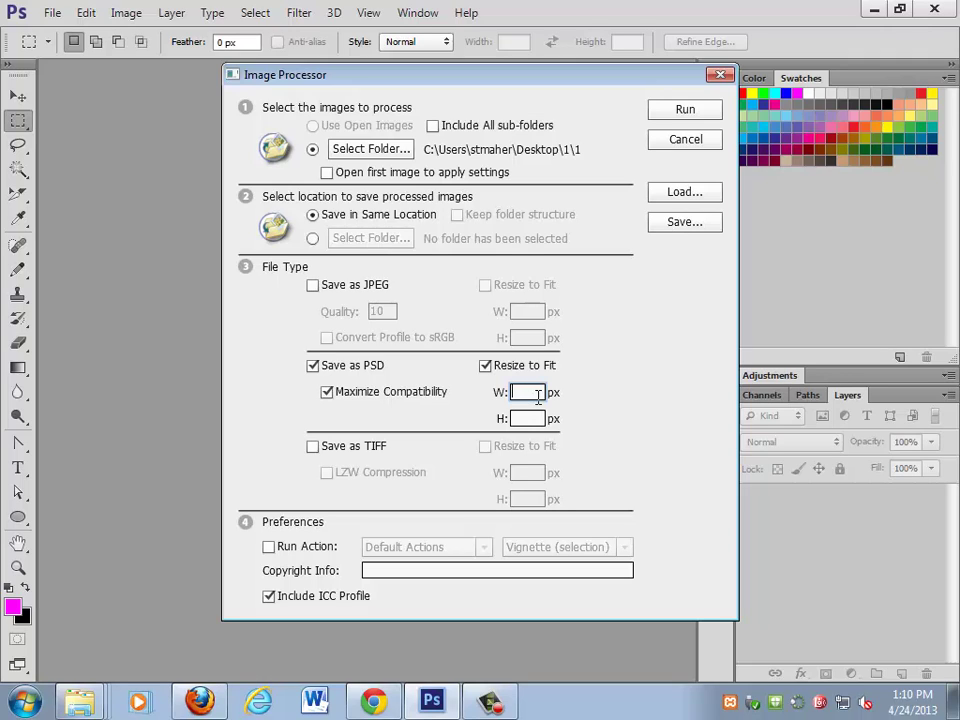
pyautogui.write('600')
pyautogui.click(534, 420)
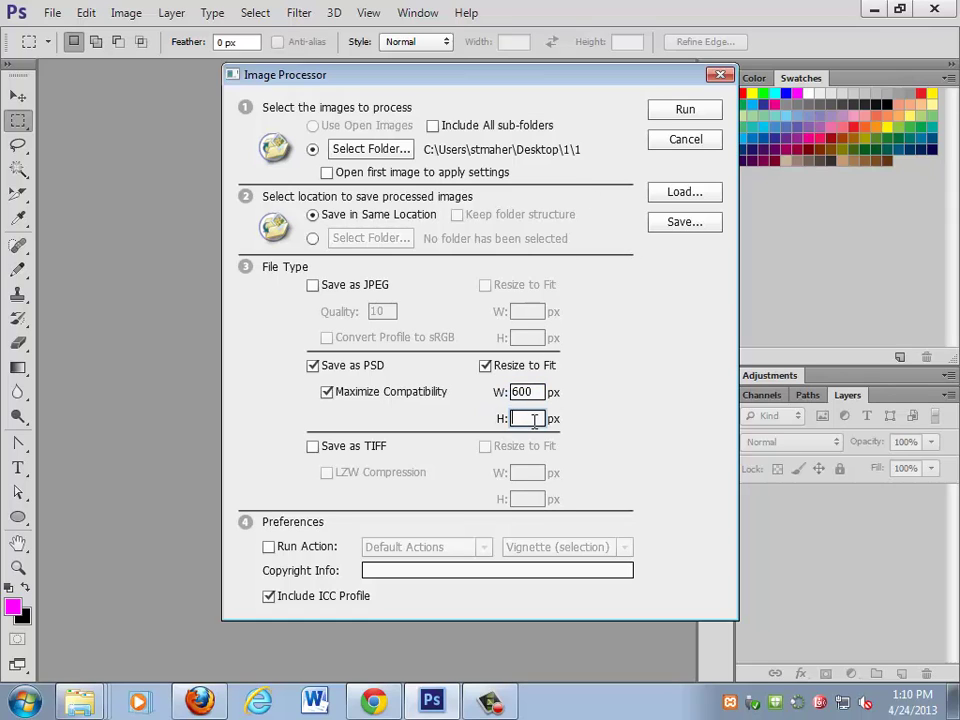
# - Enable Run Action with the Vignette action from Default Actions
pyautogui.click(269, 547)
pyautogui.click(482, 547)
pyautogui.click(551, 550)
pyautogui.click(572, 686)
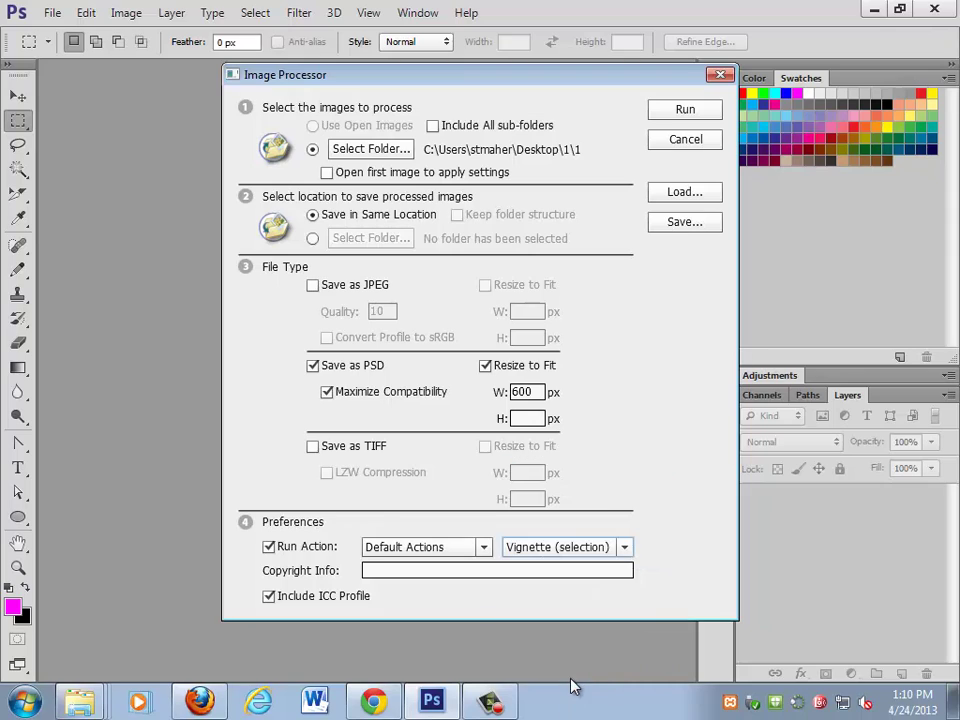
pyautogui.click(484, 549)
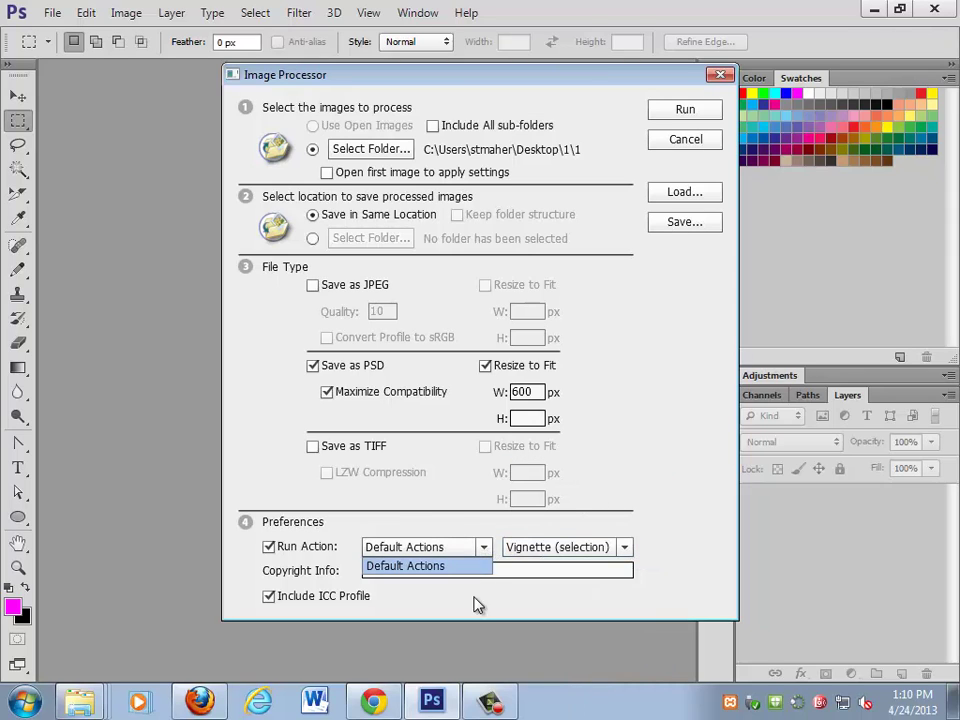
pyautogui.click(495, 540)
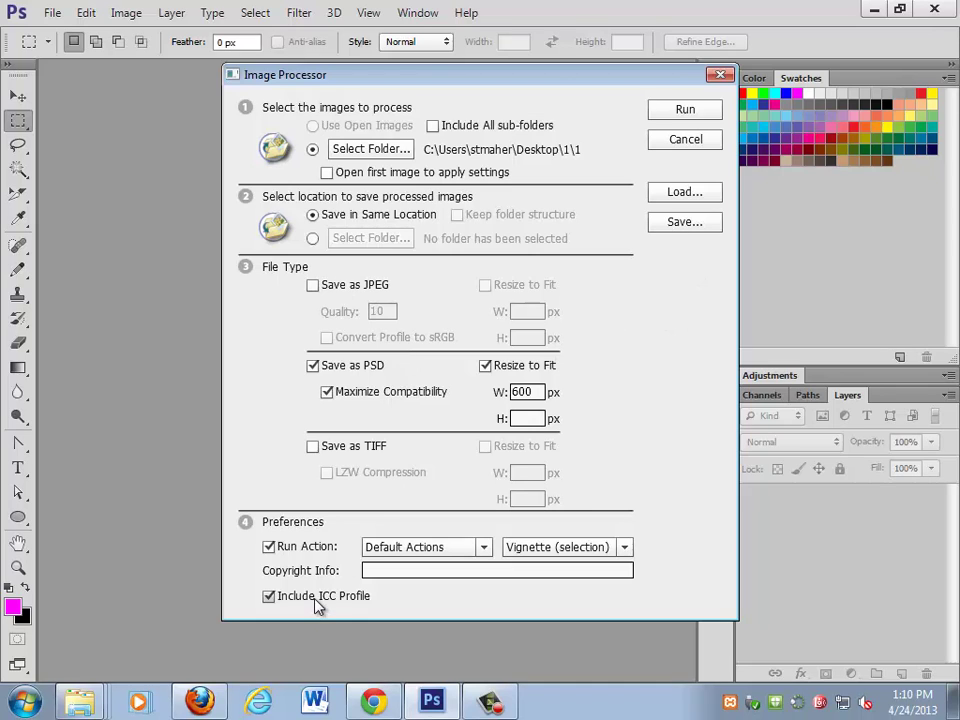
# - Run the batch after the missing-height warning, then stop it at the Feather error
pyautogui.click(680, 111)
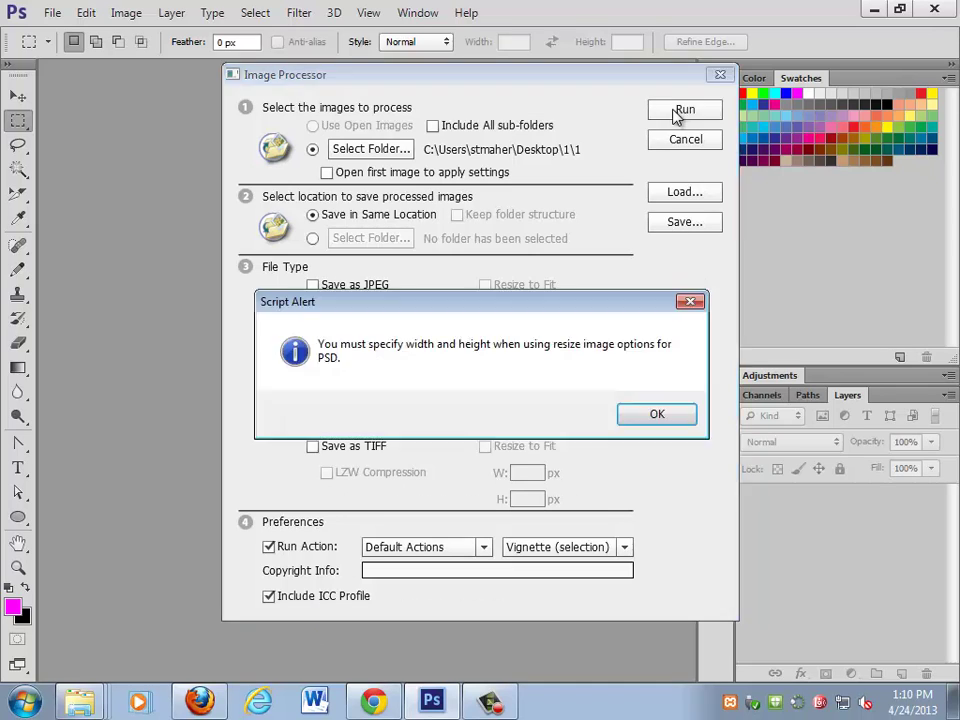
pyautogui.click(657, 415)
pyautogui.write('600')
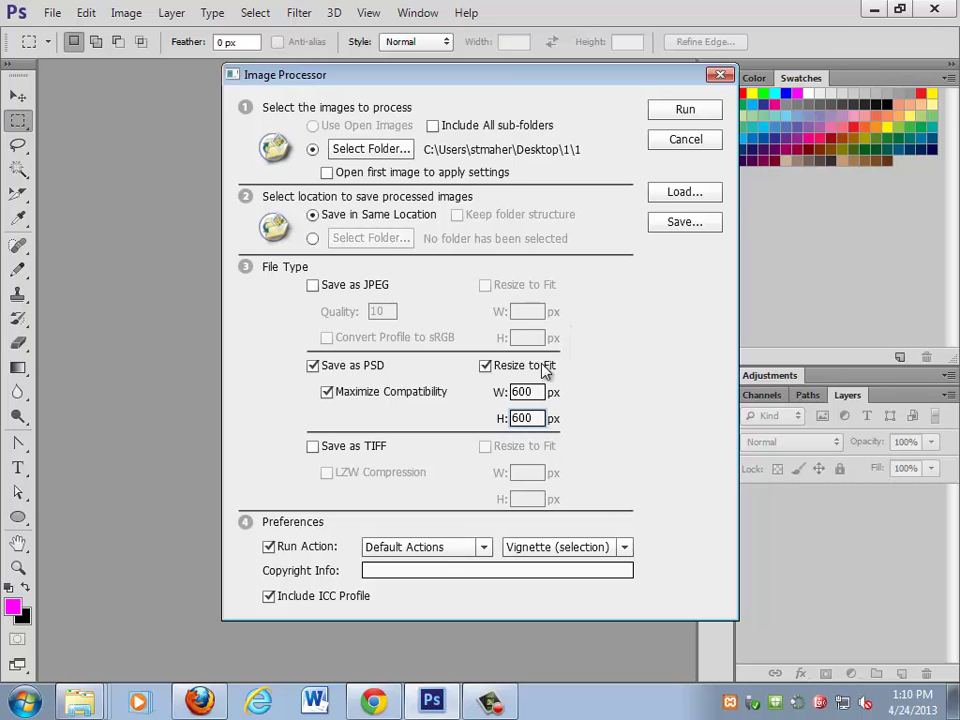
pyautogui.click(683, 117)
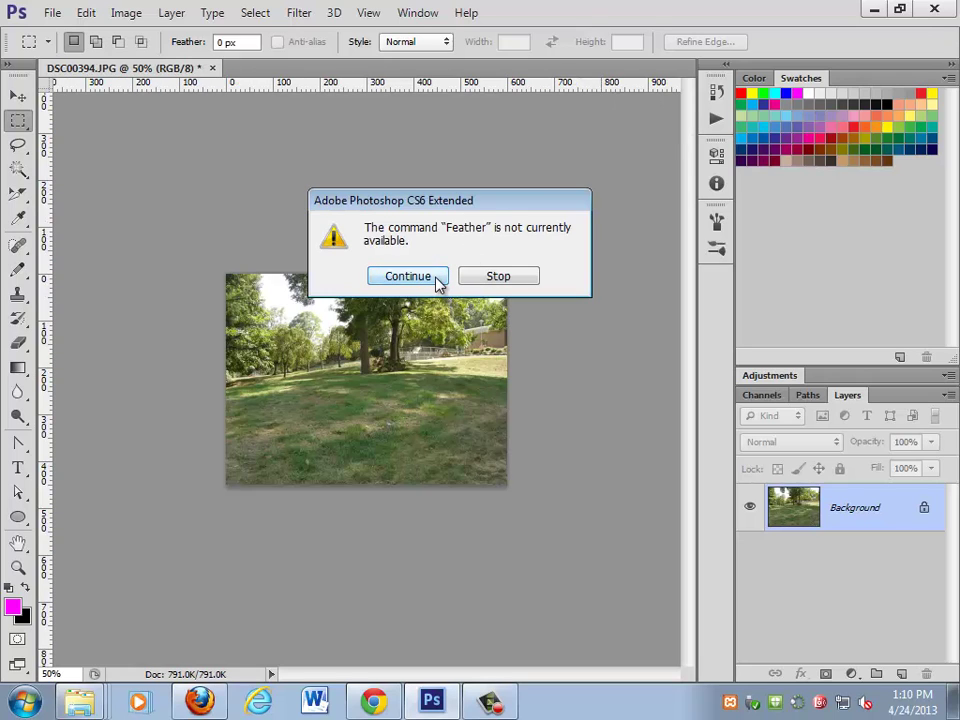
pyautogui.click(489, 279)
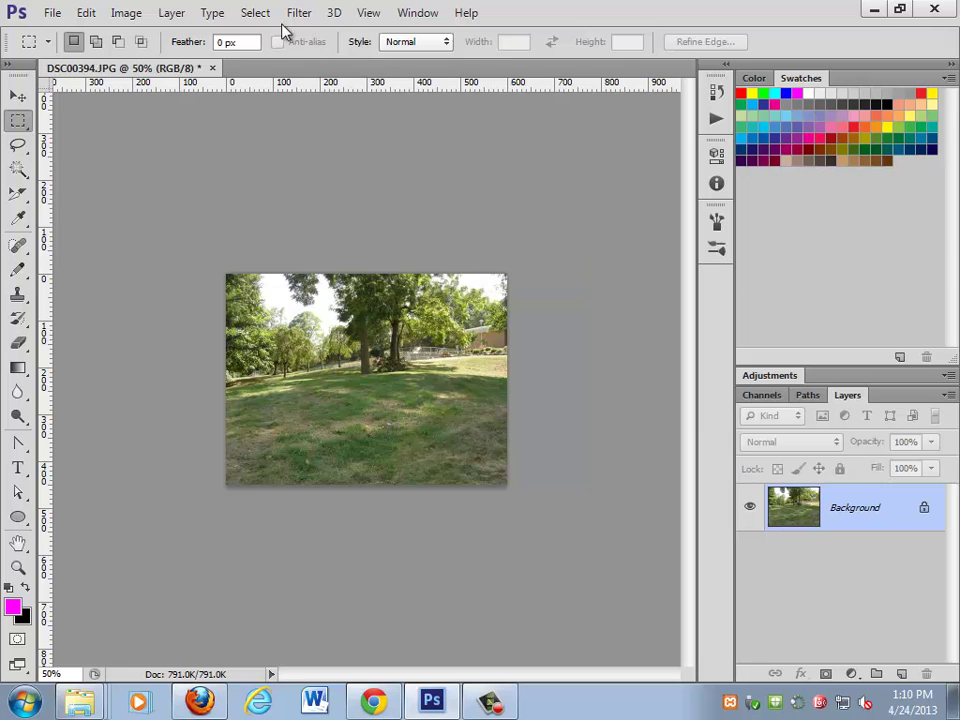
# - Reopen Image Processor, pick Color Correction, cancel it, and close the park photo
pyautogui.click(50, 13)
pyautogui.click(378, 404)
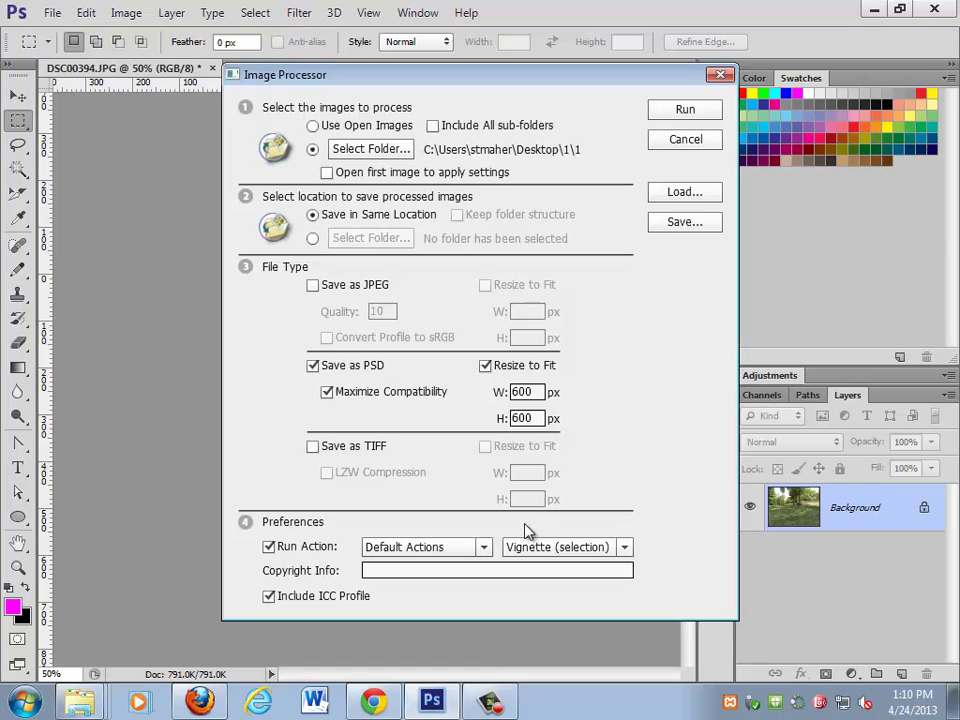
pyautogui.click(541, 548)
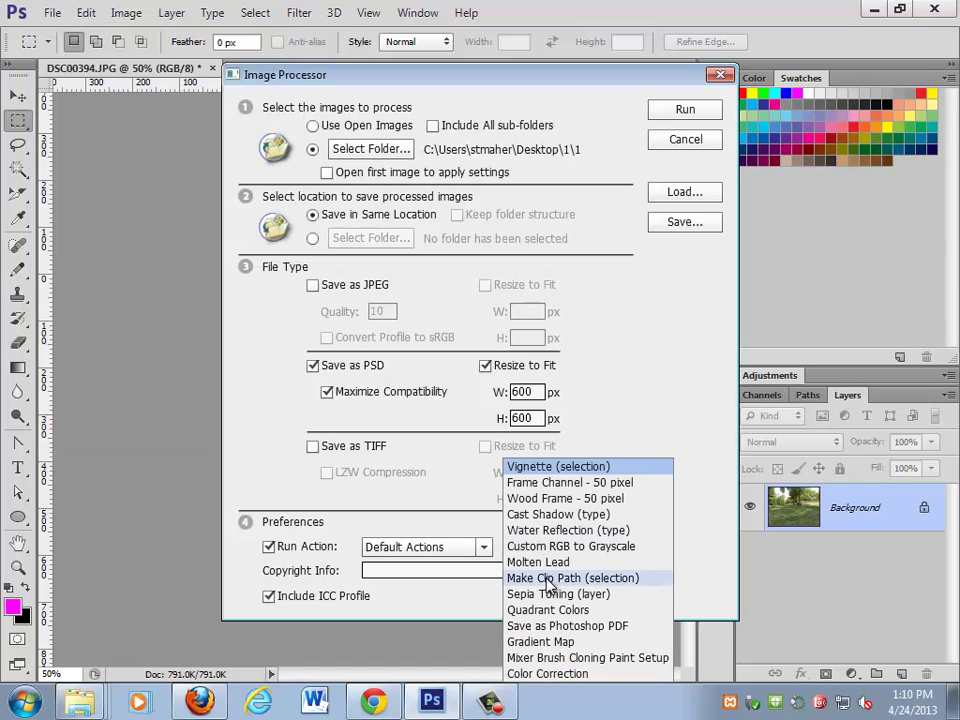
pyautogui.click(557, 674)
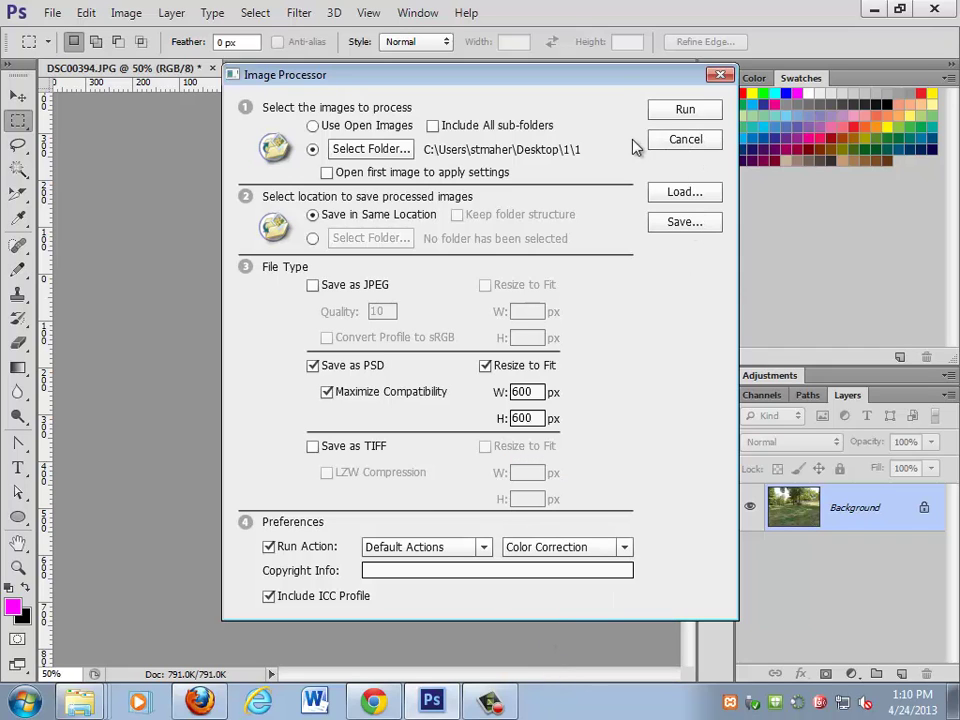
pyautogui.moveTo(617, 80); pyautogui.dragTo(630, 174)
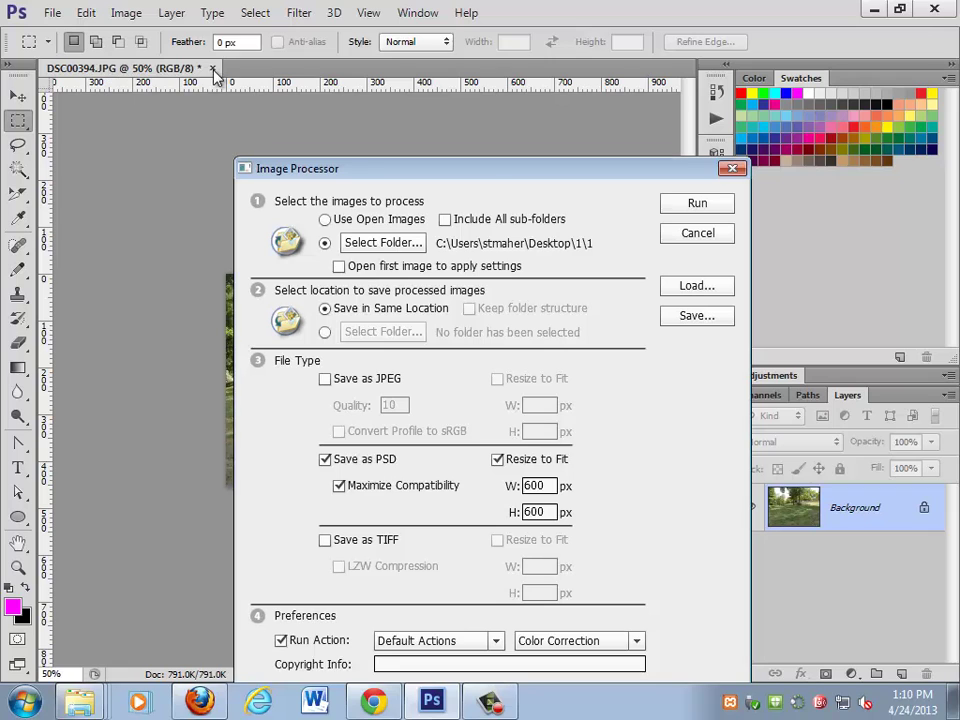
pyautogui.click(695, 240)
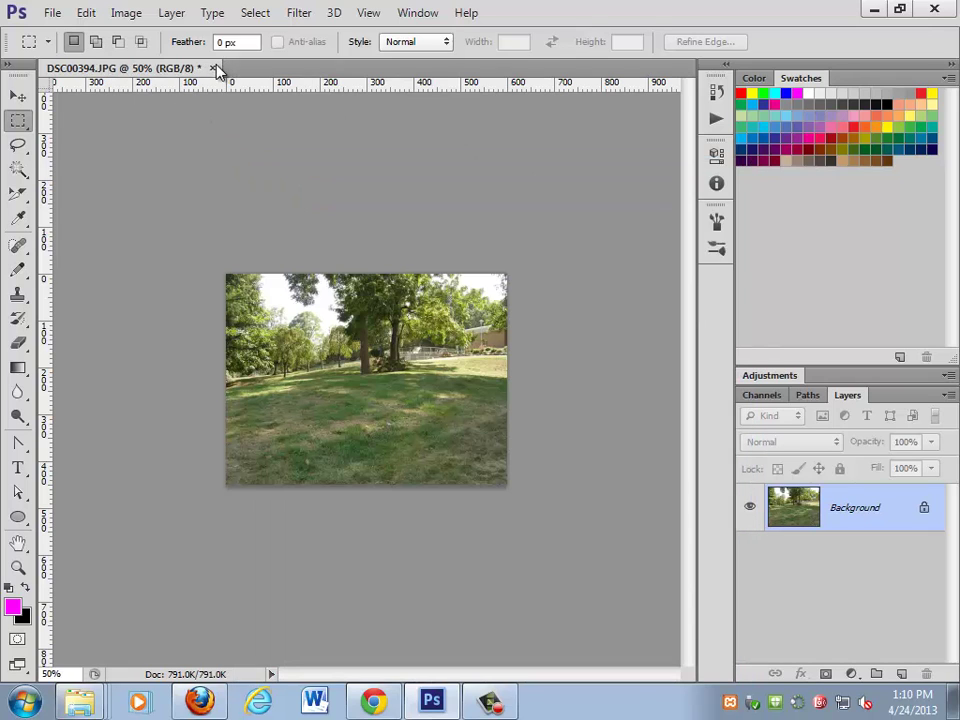
pyautogui.click(212, 67)
# - Discard the photo's changes and rerun Image Processor with the Color Correction action
pyautogui.click(480, 276)
pyautogui.click(52, 12)
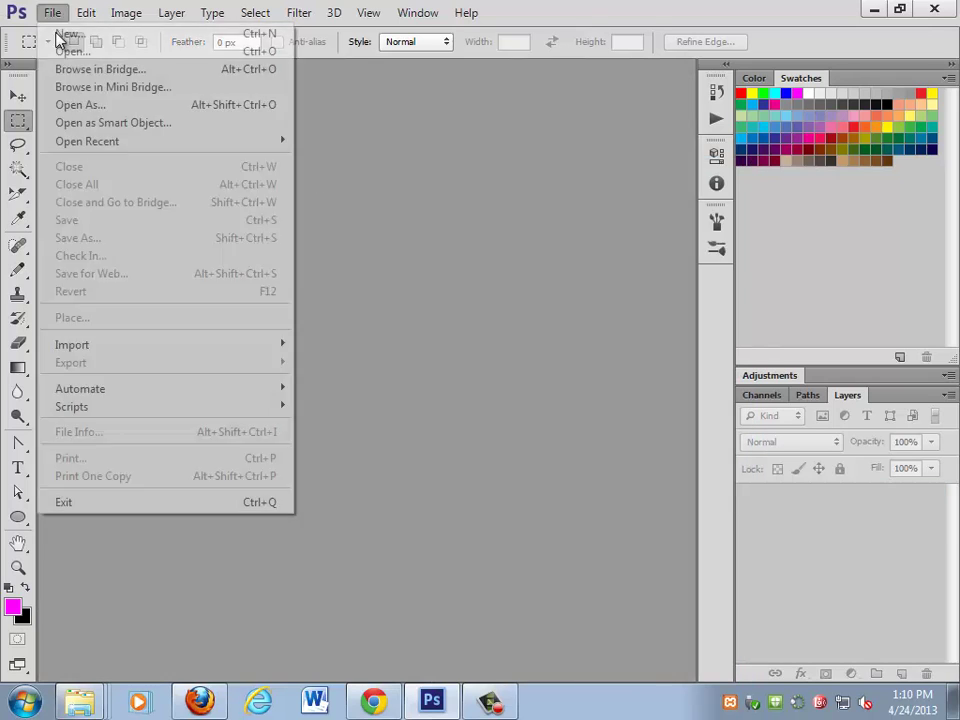
pyautogui.moveTo(72, 406)
pyautogui.click(328, 410)
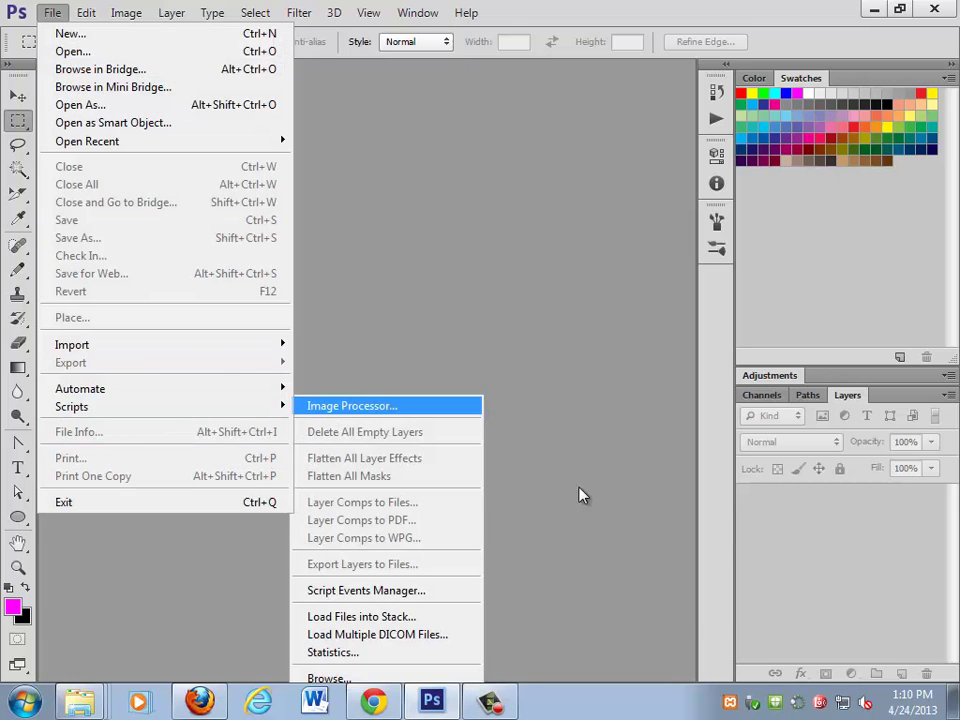
pyautogui.click(525, 549)
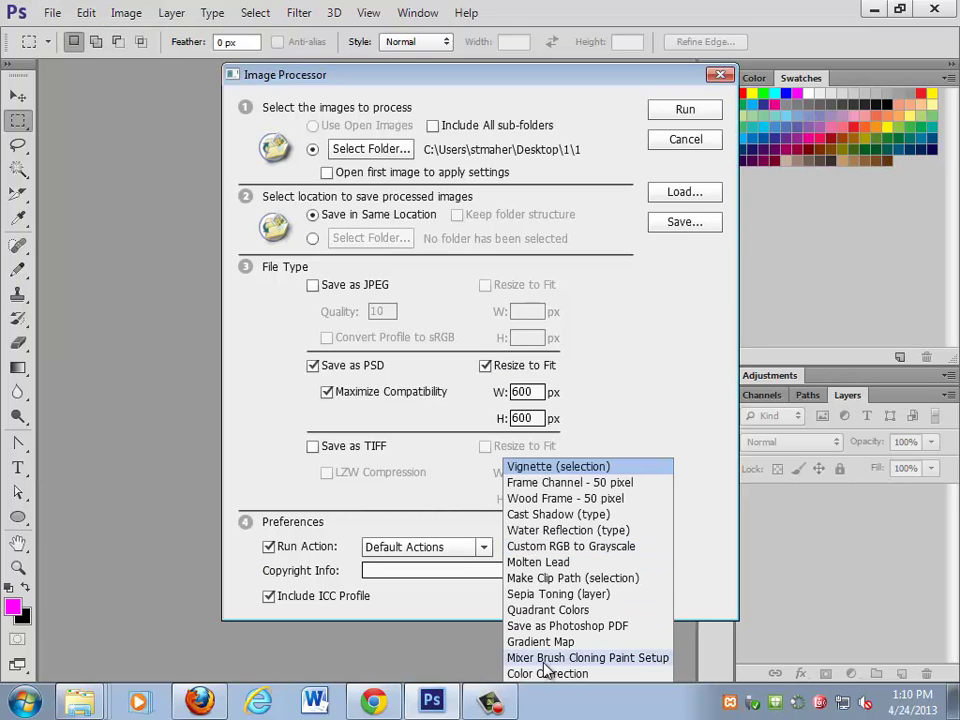
pyautogui.click(546, 678)
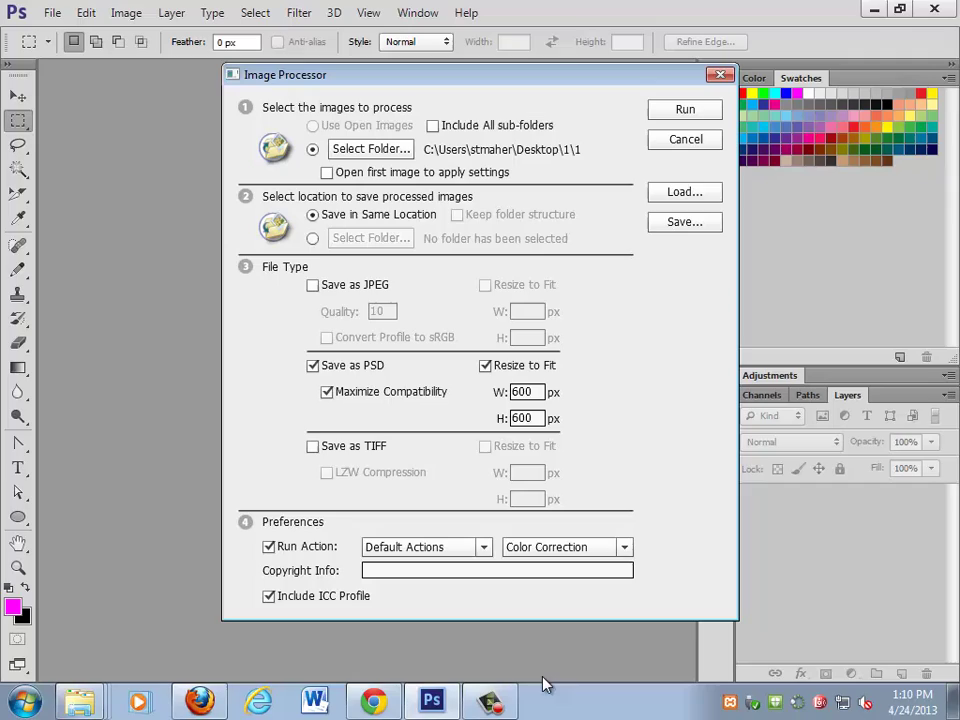
pyautogui.click(685, 112)
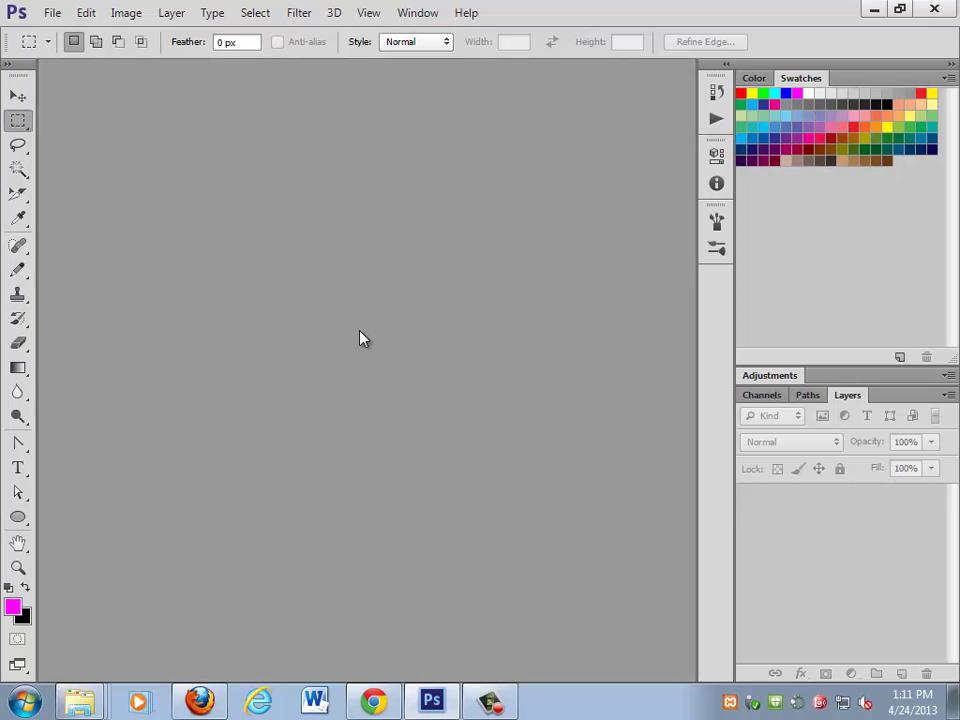
# - Open the PSD output folder and preview DSC00394.psd in Photoshop, then close it
pyautogui.click(108, 598)
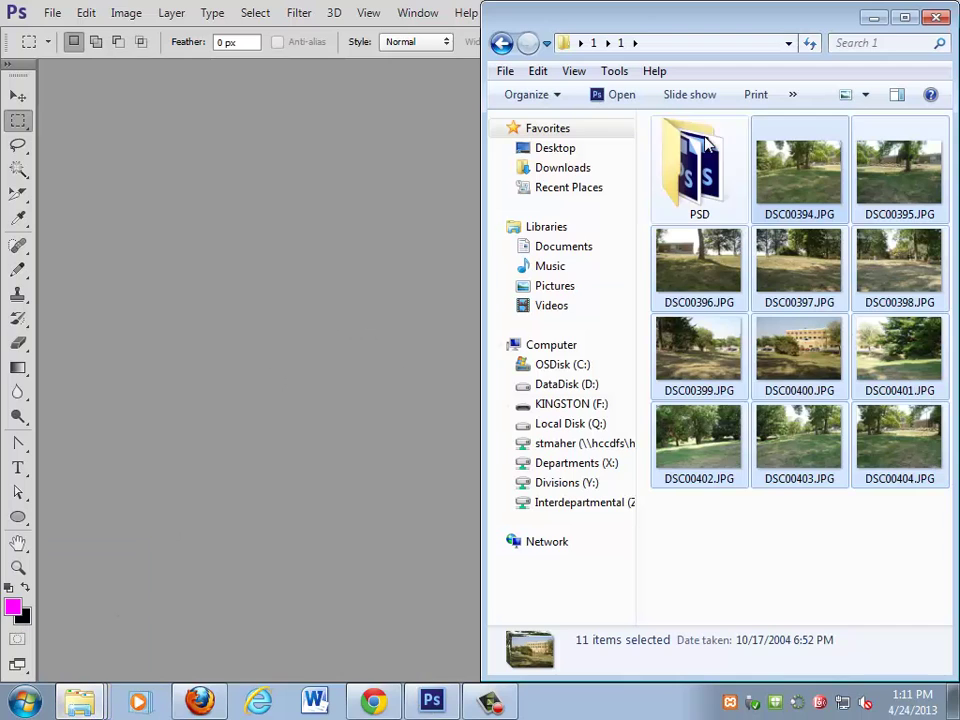
pyautogui.click(700, 145)
pyautogui.moveTo(724, 23); pyautogui.dragTo(442, 23)
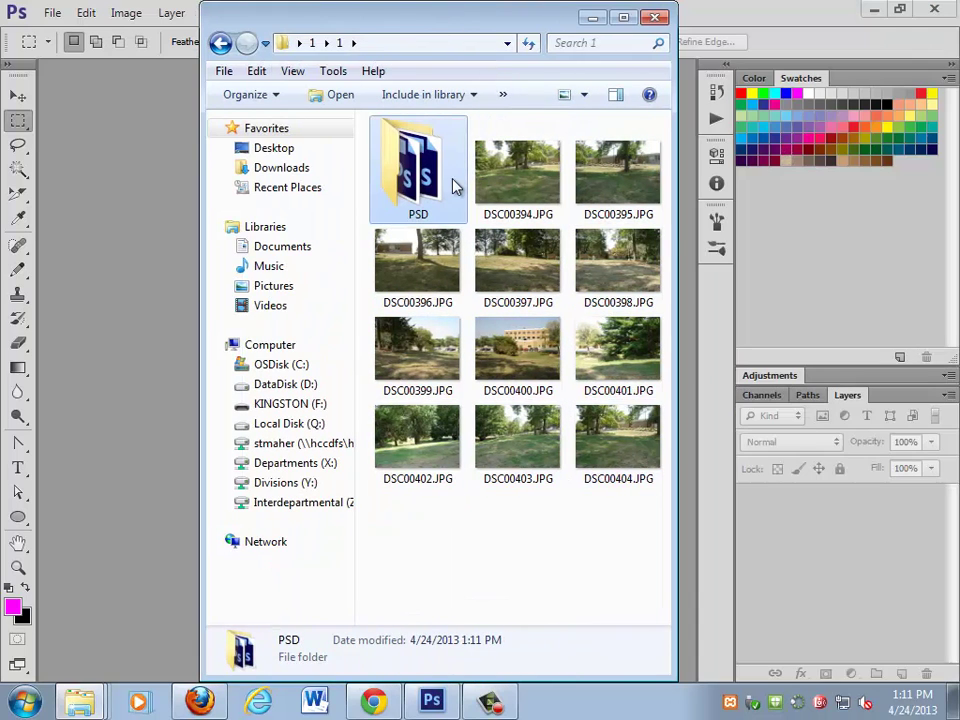
pyautogui.moveTo(699, 168)
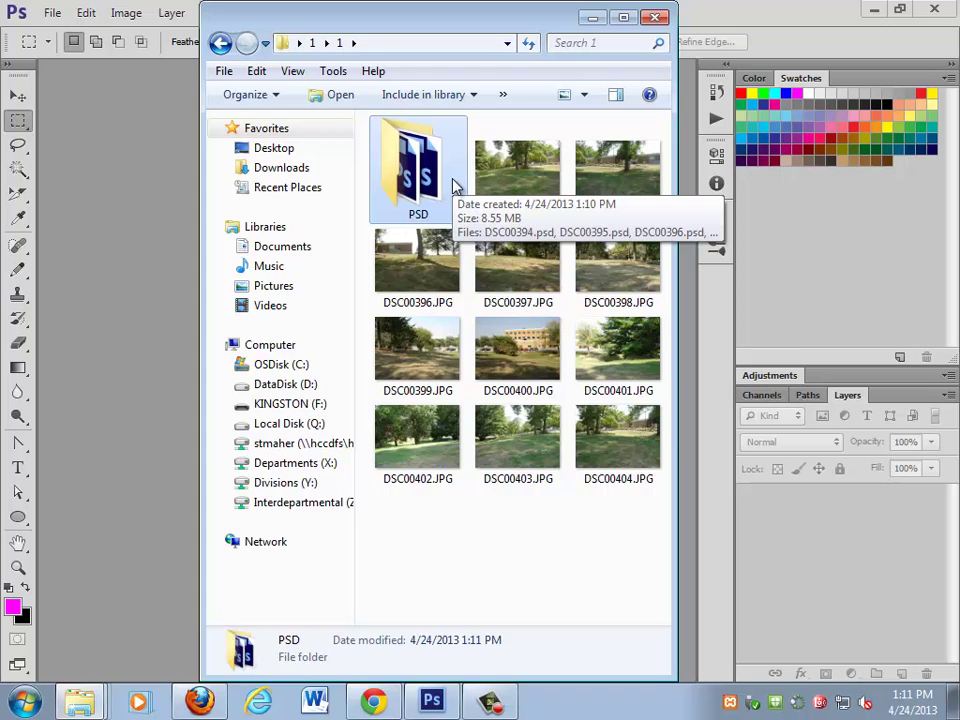
pyautogui.doubleClick(416, 186)
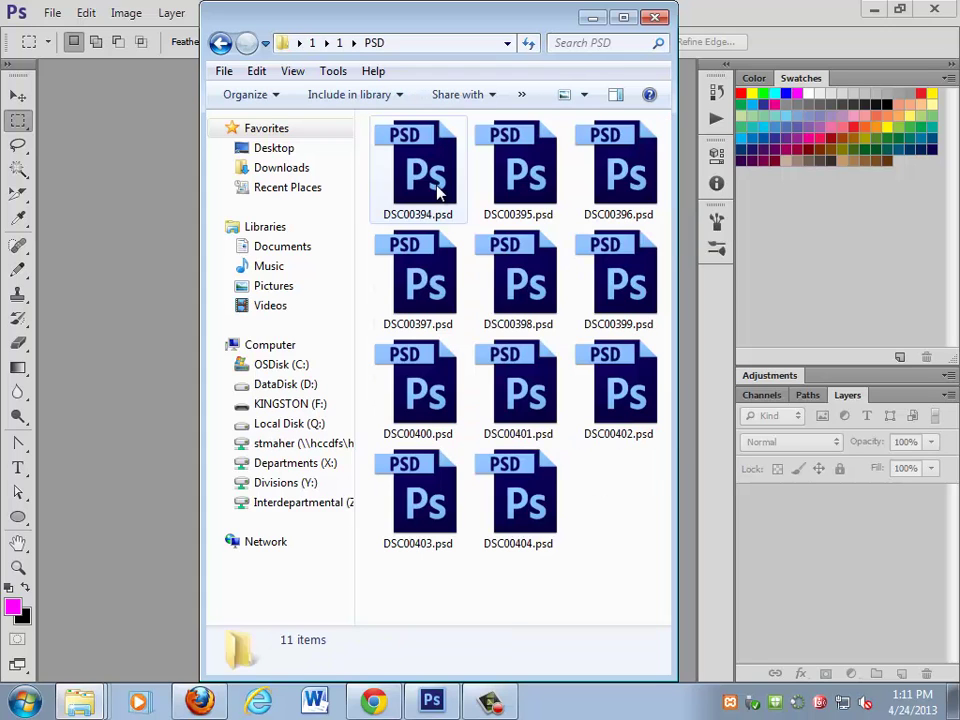
pyautogui.moveTo(436, 193); pyautogui.dragTo(95, 170)
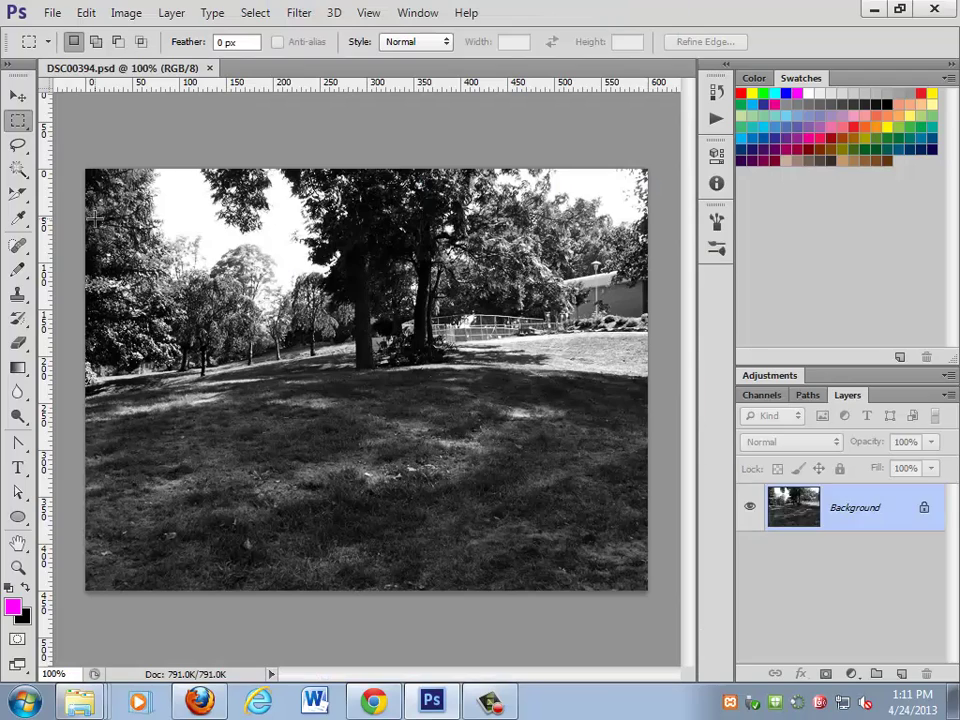
pyautogui.hotkey('ctrl', 'w')
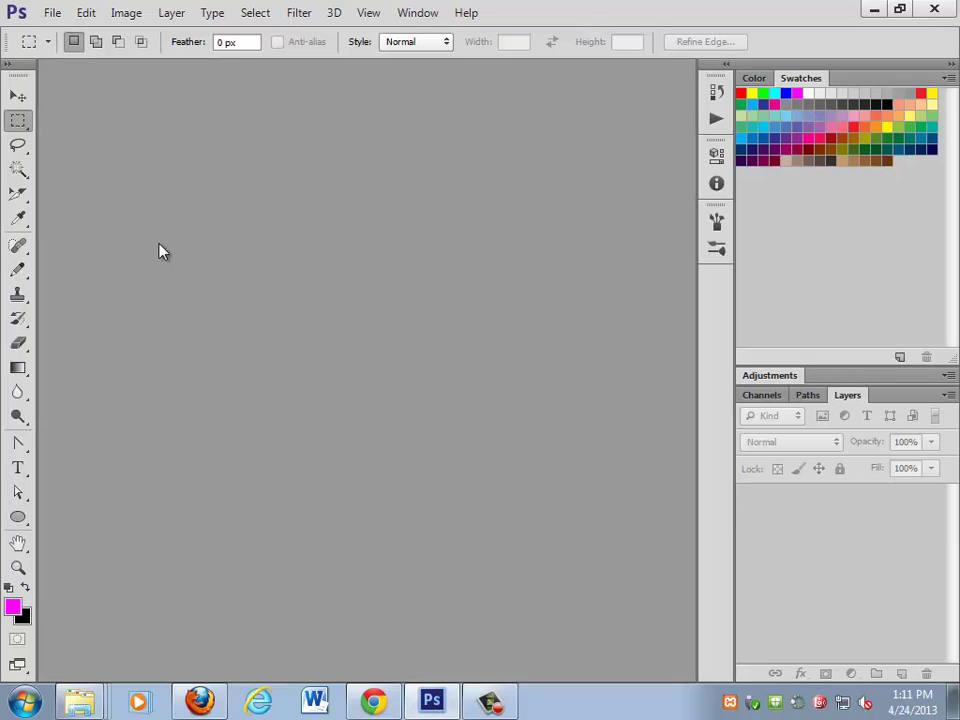
pyautogui.click(426, 708)
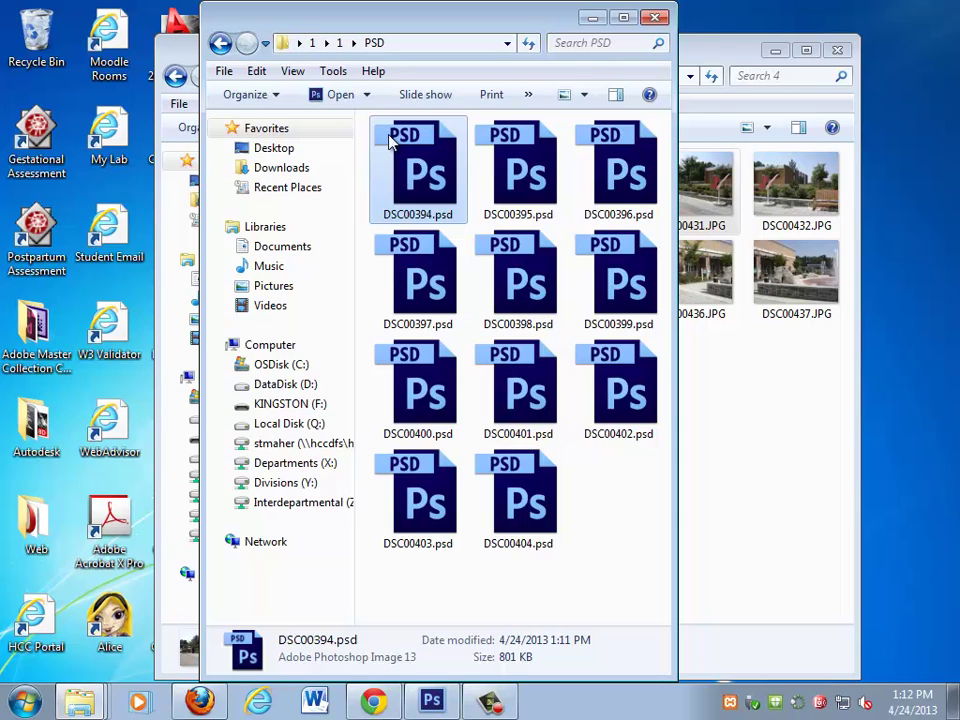
pyautogui.click(645, 525)
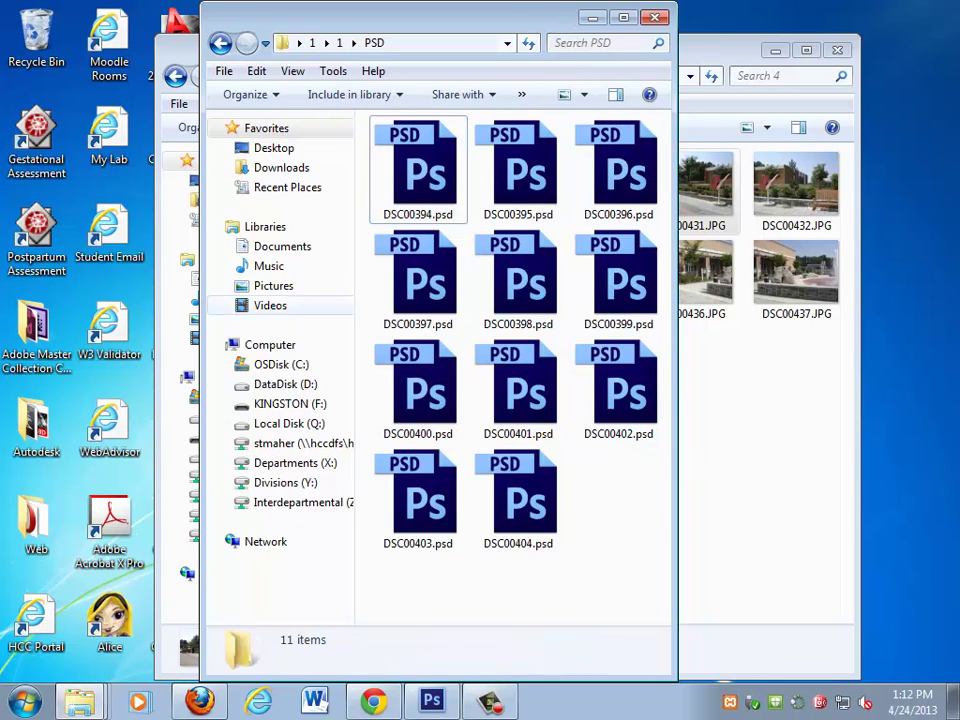
# - Open File > Automate > Photomerge in Photoshop and reposition its dialog
pyautogui.click(432, 700)
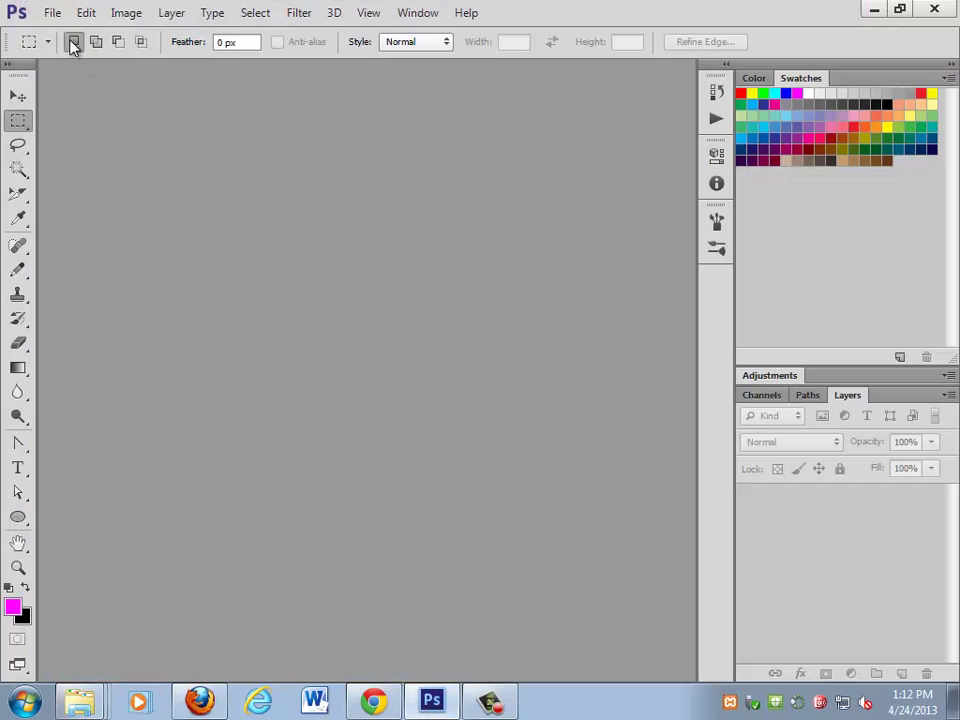
pyautogui.click(52, 12)
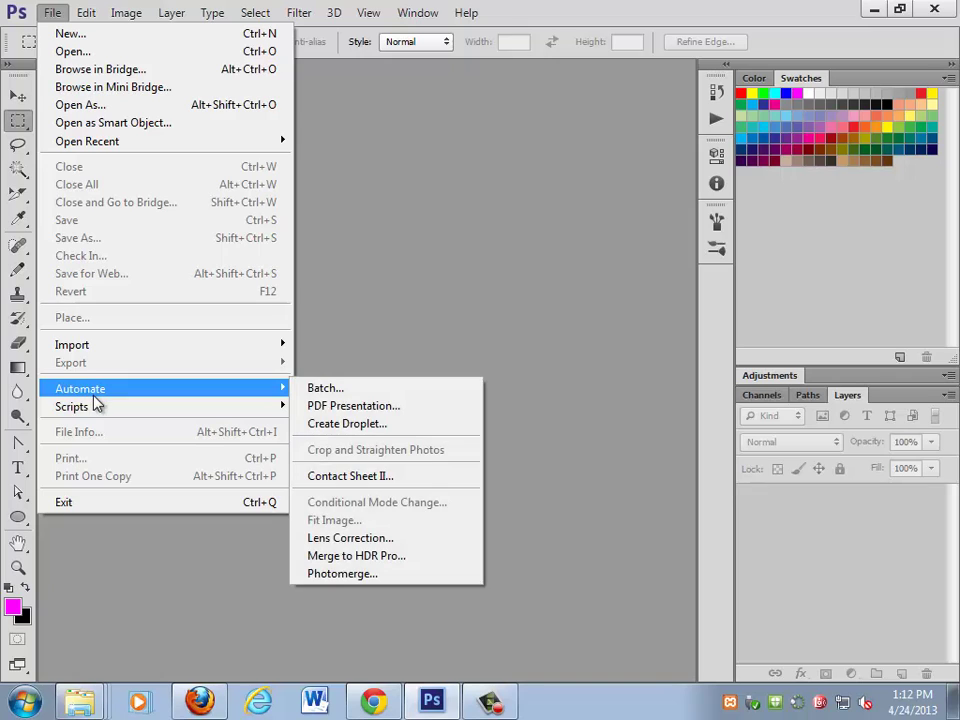
pyautogui.moveTo(80, 388)
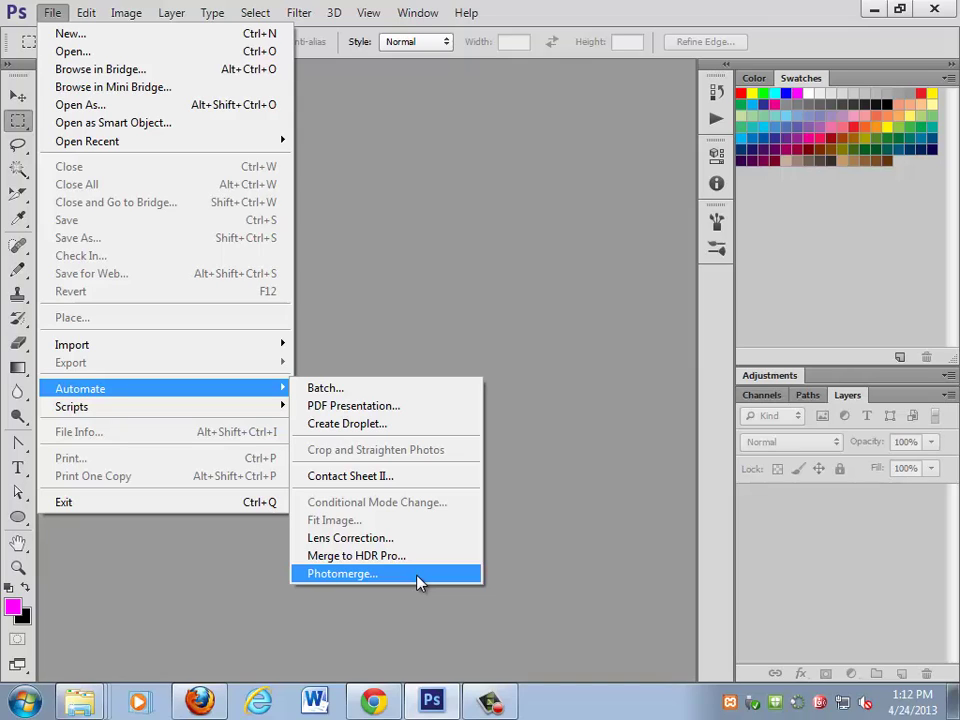
pyautogui.click(418, 582)
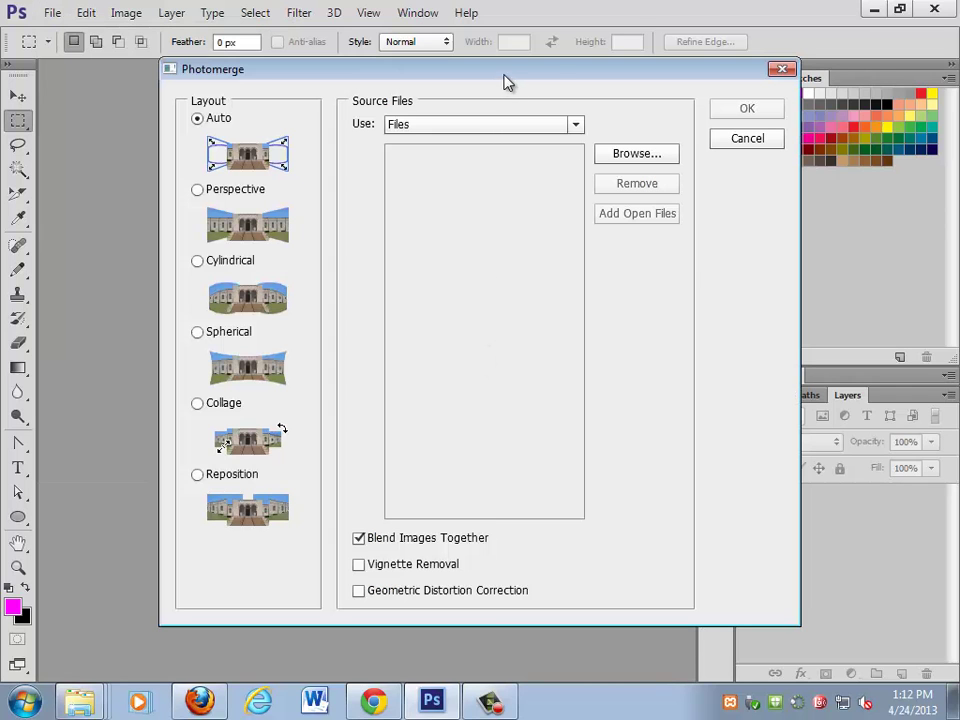
pyautogui.moveTo(500, 84)
pyautogui.mouseDown()
pyautogui.moveTo(392, 100)
pyautogui.moveTo(412, 110)
pyautogui.mouseUp()
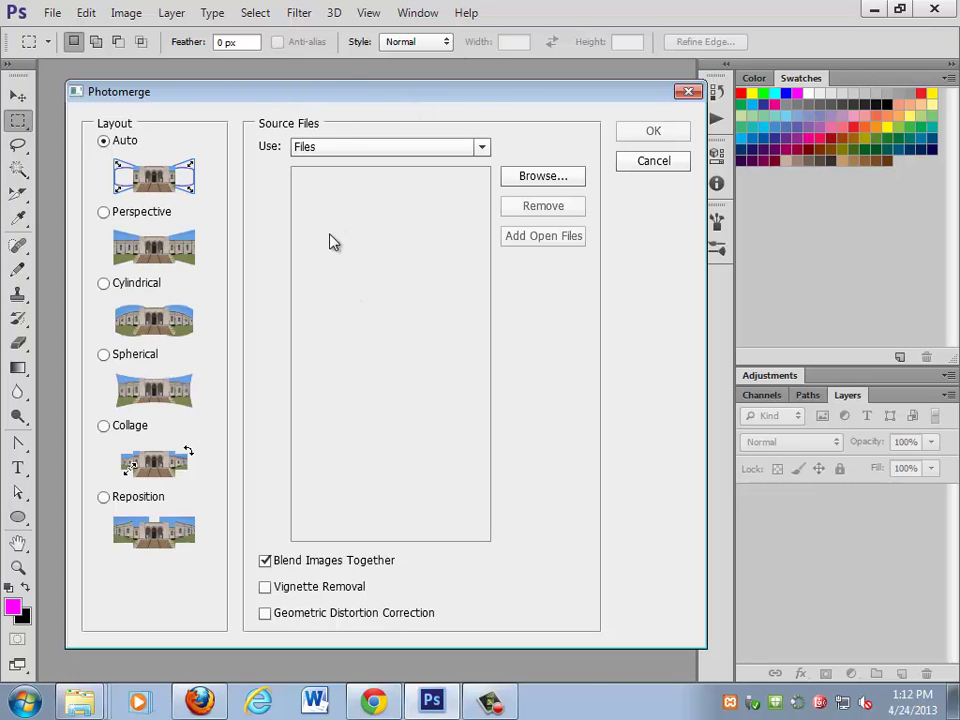
# - Use the 1\PSD folder's eleven files as Photomerge source and stitch them with Auto layout
pyautogui.click(358, 148)
pyautogui.click(358, 182)
pyautogui.click(540, 178)
pyautogui.click(378, 338)
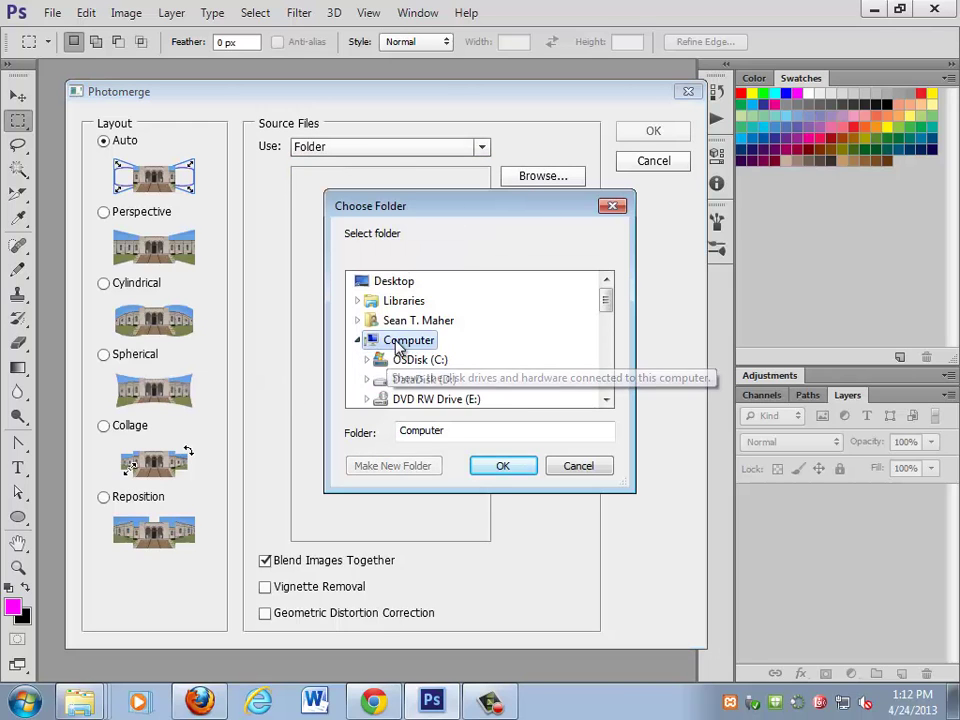
pyautogui.scroll(-3, 403, 362)
pyautogui.click(400, 378)
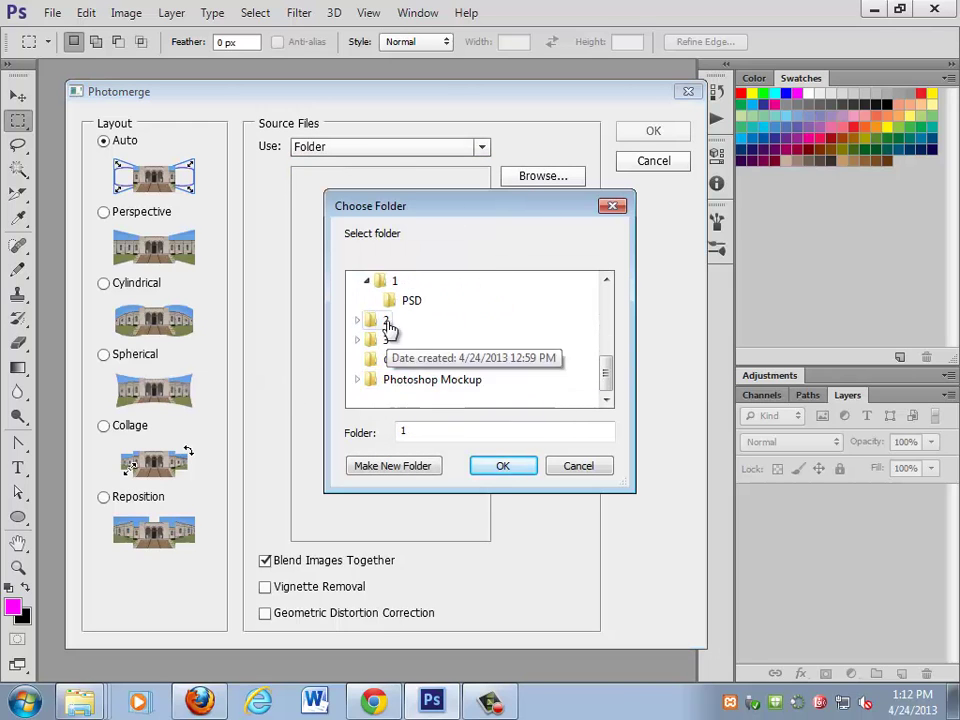
pyautogui.click(406, 300)
pyautogui.click(504, 470)
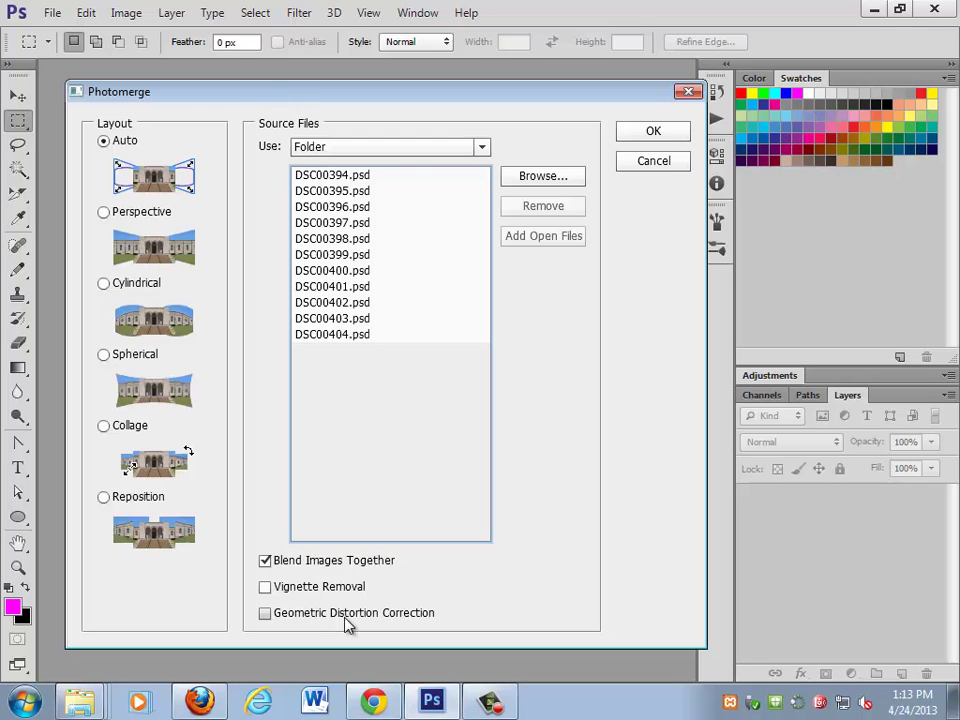
pyautogui.click(638, 137)
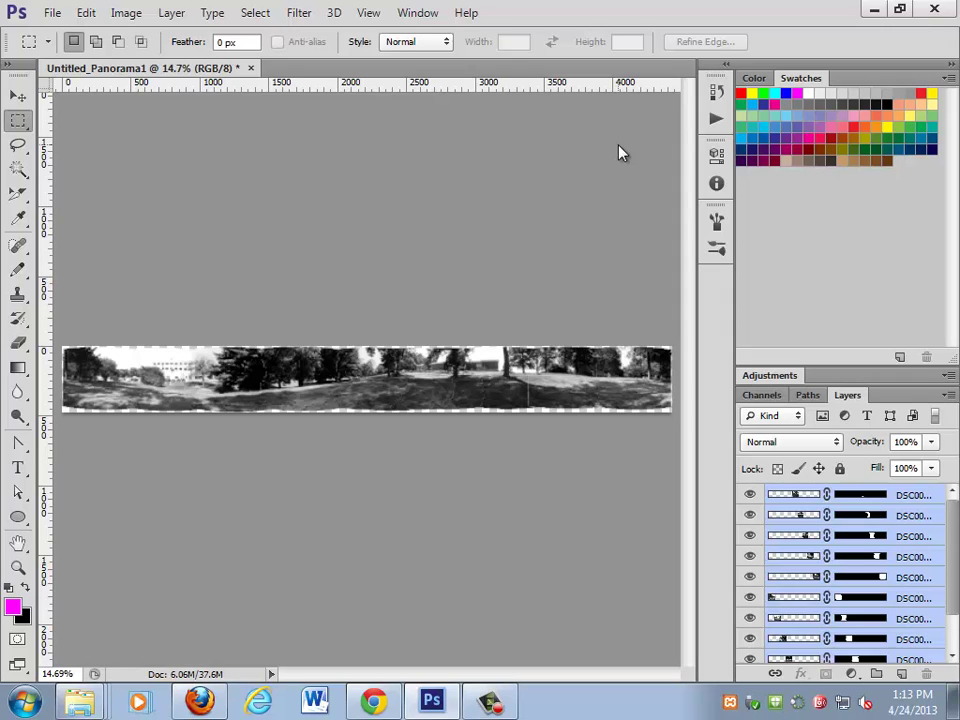
# - Zoom the panorama to 100% and pan from the large pine to its right edge
pyautogui.doubleClick(17, 567)
pyautogui.moveTo(299, 461)
pyautogui.mouseDown()
pyautogui.moveTo(613, 377)
pyautogui.moveTo(298, 399)
pyautogui.mouseUp()
pyautogui.moveTo(521, 409); pyautogui.dragTo(214, 407)
pyautogui.moveTo(561, 409); pyautogui.dragTo(150, 405)
pyautogui.moveTo(384, 403); pyautogui.dragTo(170, 403)
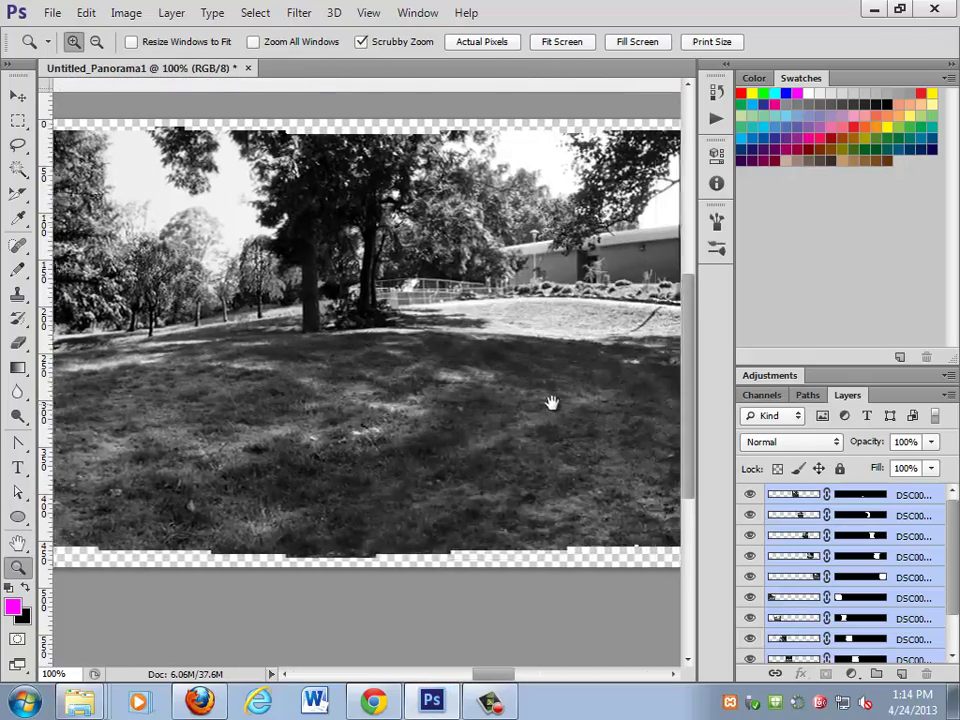
pyautogui.moveTo(540, 401); pyautogui.dragTo(340, 400)
pyautogui.moveTo(576, 392); pyautogui.dragTo(446, 388)
pyautogui.moveTo(541, 386); pyautogui.dragTo(354, 392)
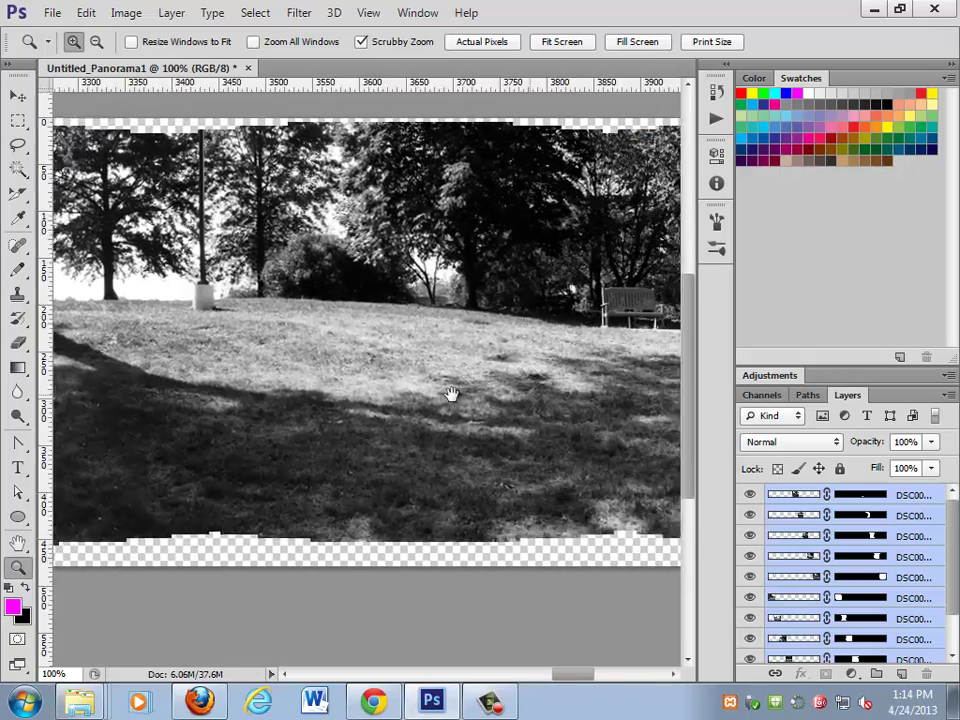
pyautogui.moveTo(640, 392); pyautogui.dragTo(291, 396)
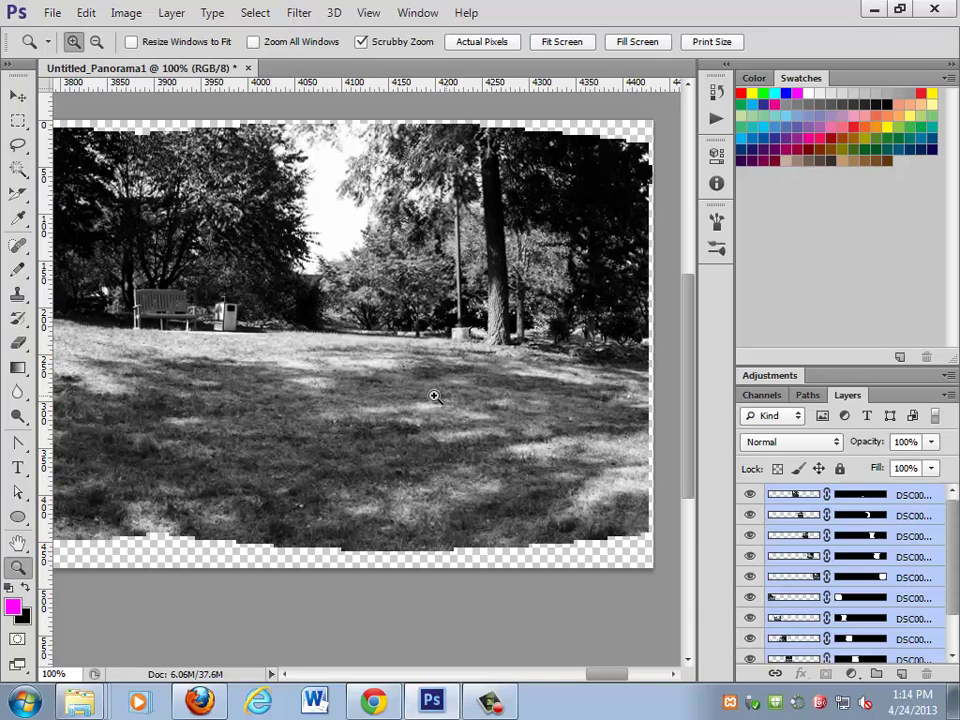
# - Zoom to pixel level and back out, then place a vertical guide near the left end
pyautogui.click(239, 406)
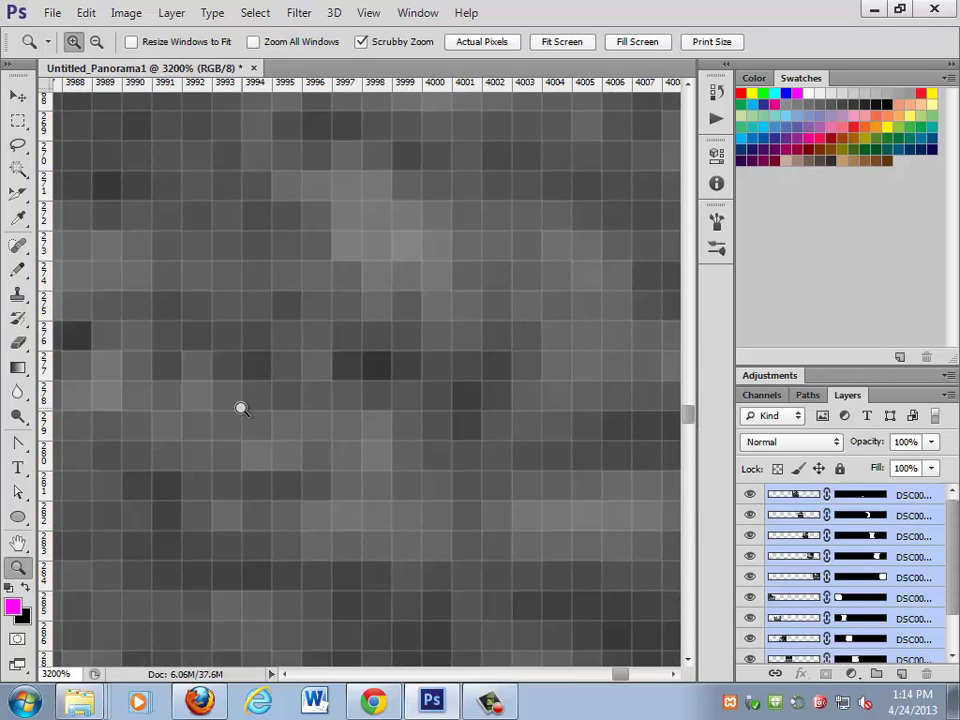
pyautogui.keyDown('alt'); pyautogui.click(272, 362); pyautogui.keyUp('alt')
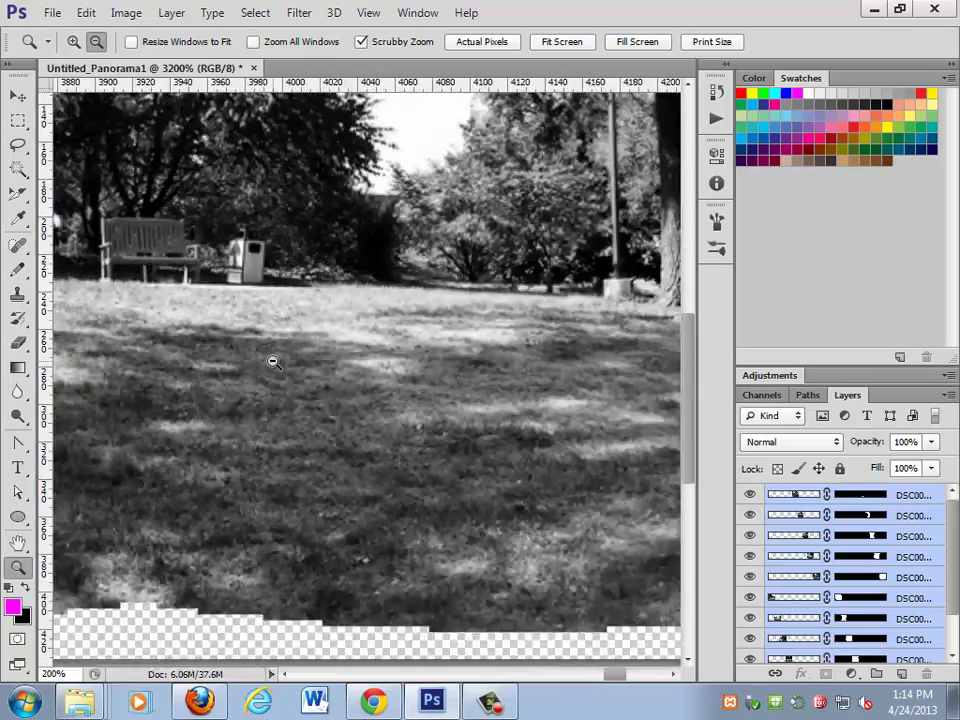
pyautogui.keyDown('alt'); pyautogui.click(272, 362); pyautogui.keyUp('alt')
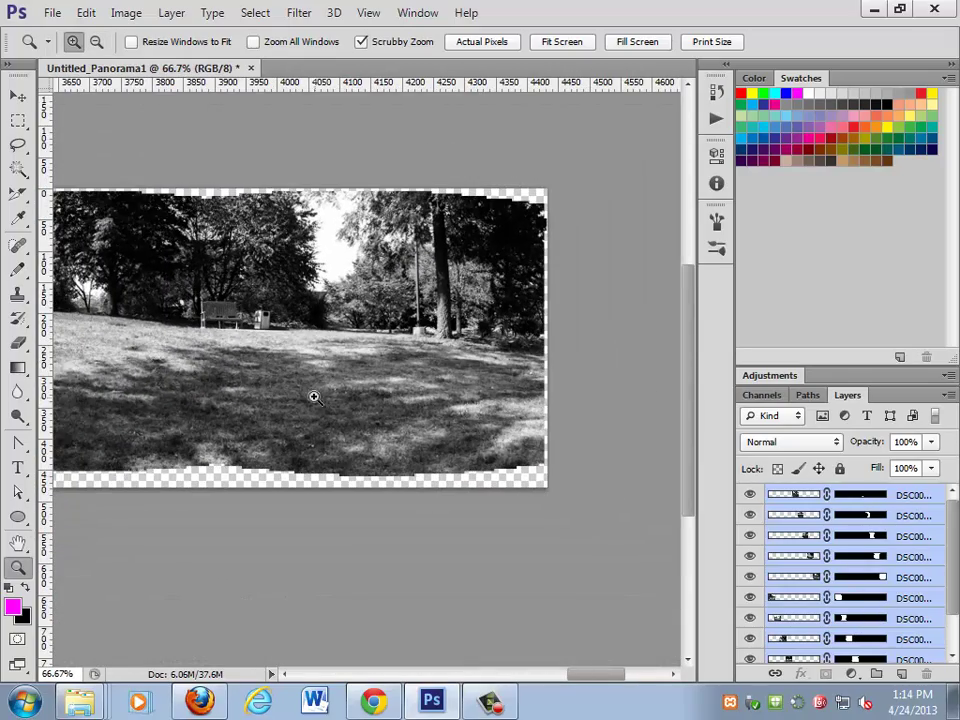
pyautogui.moveTo(312, 393)
pyautogui.mouseDown()
pyautogui.moveTo(381, 386)
pyautogui.moveTo(480, 414)
pyautogui.moveTo(439, 411)
pyautogui.mouseUp()
pyautogui.moveTo(42, 412); pyautogui.dragTo(279, 401)
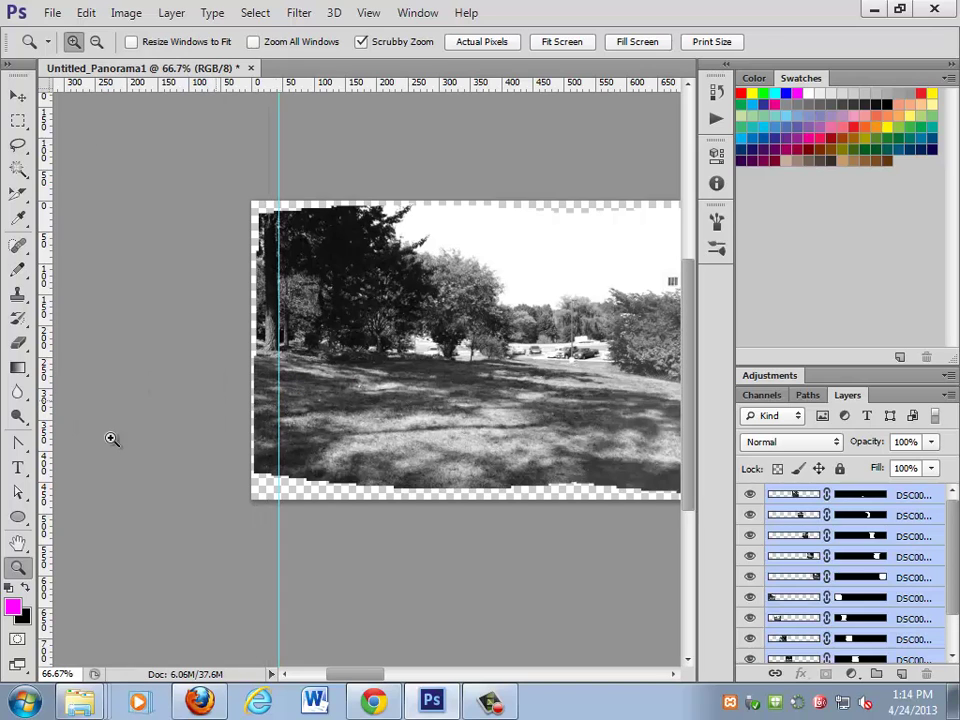
# - Zoom the left end to 200% and shift the left guide to about 54 px
pyautogui.click(277, 350)
pyautogui.click(18, 96)
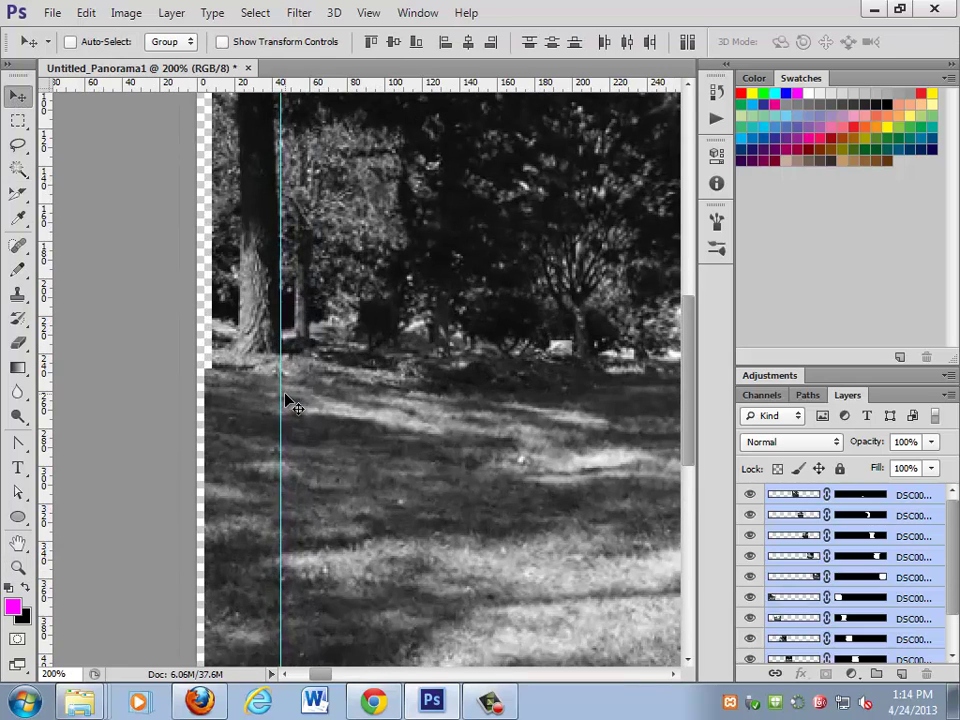
pyautogui.moveTo(280, 392)
pyautogui.mouseDown()
pyautogui.moveTo(298, 393)
pyautogui.moveTo(280, 392)
pyautogui.mouseUp()
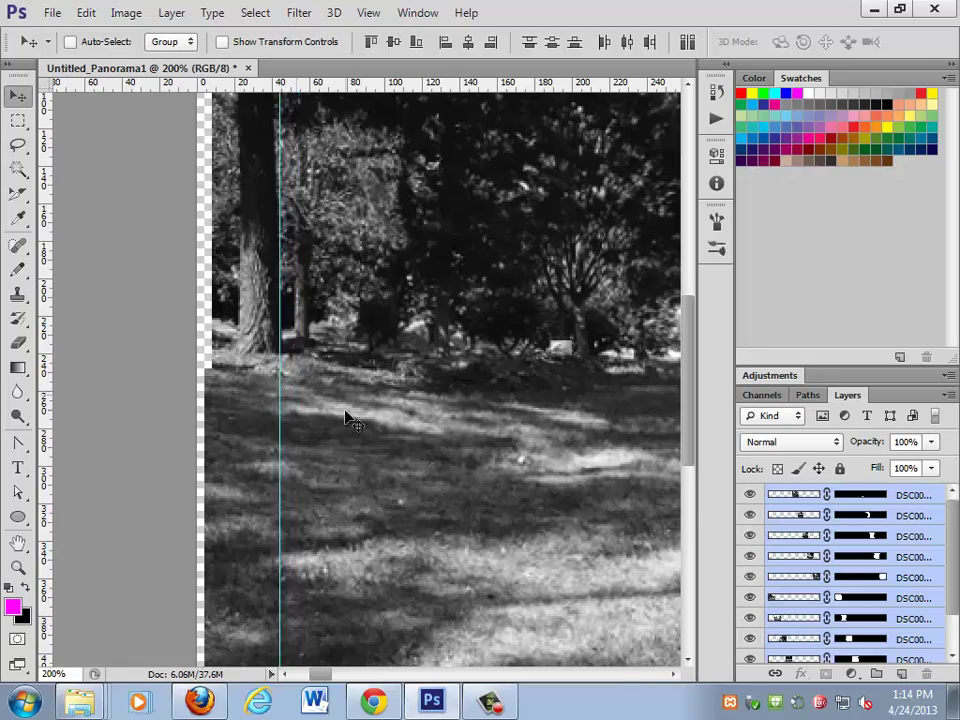
# - Add a second vertical guide at about 4280 px, then fit the whole panorama
pyautogui.moveTo(393, 425); pyautogui.dragTo(47, 416)
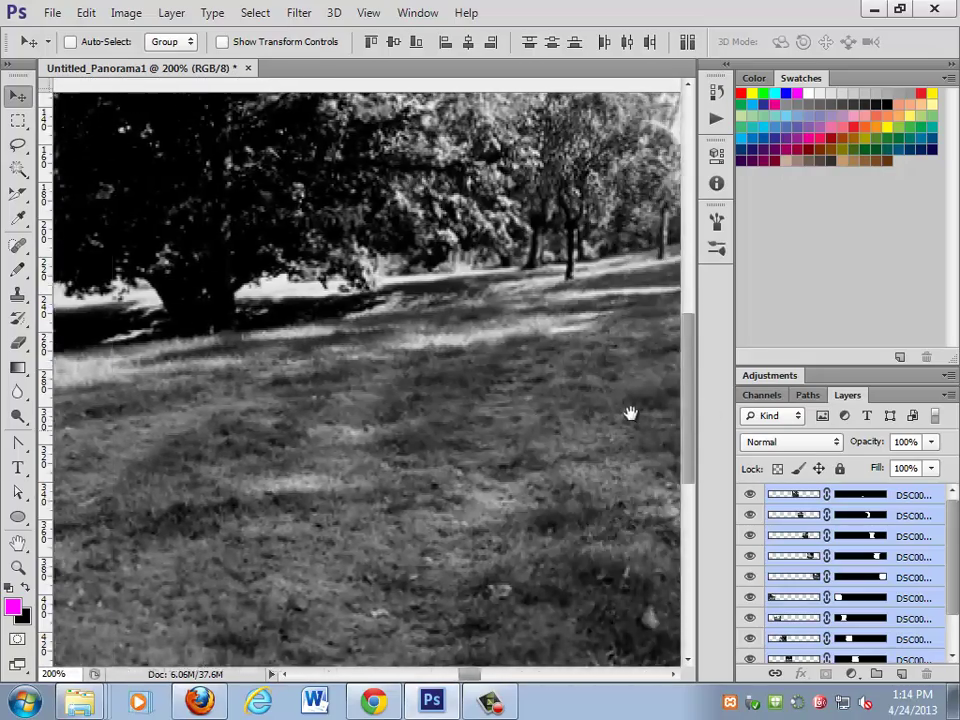
pyautogui.moveTo(630, 414); pyautogui.dragTo(326, 407)
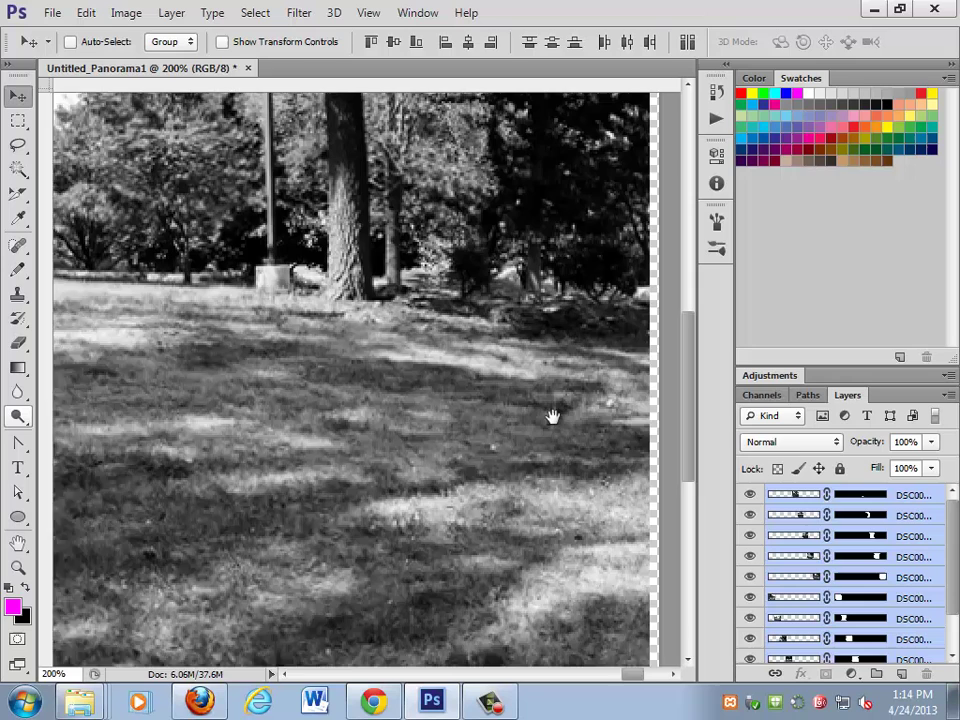
pyautogui.hotkey('ctrl', 'r')
pyautogui.moveTo(44, 315); pyautogui.dragTo(331, 423)
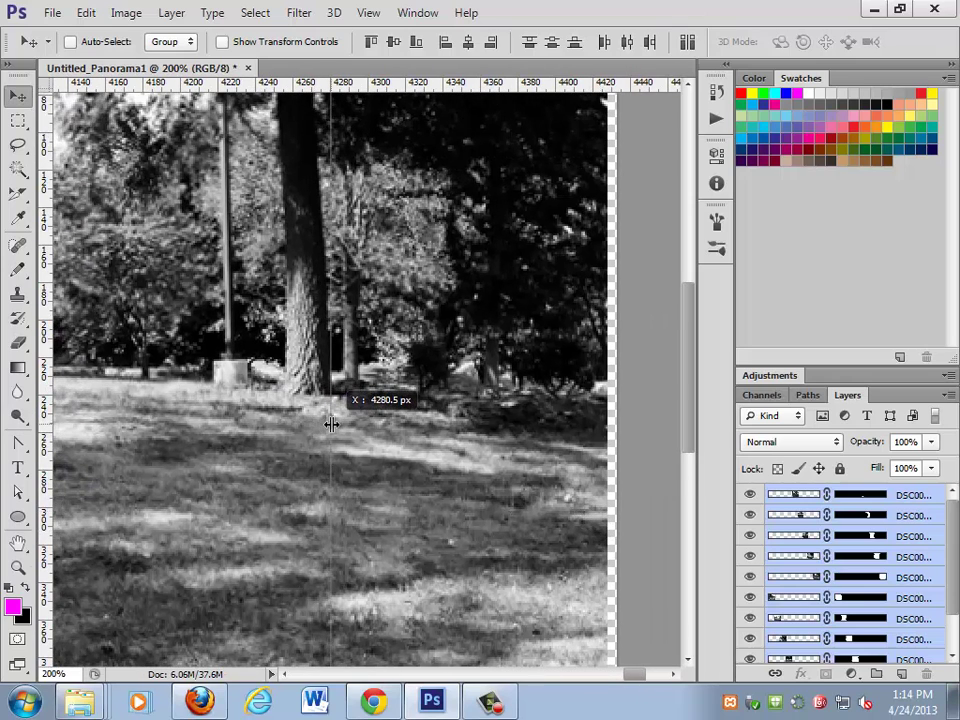
pyautogui.moveTo(331, 423); pyautogui.dragTo(330, 421)
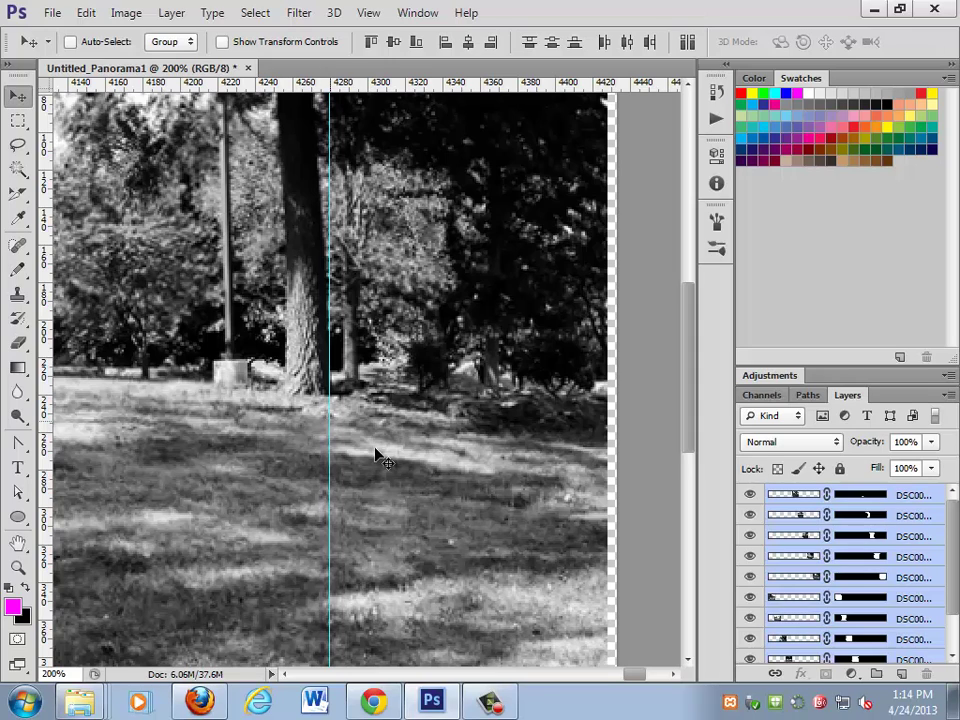
pyautogui.scroll(2, 375, 454)
pyautogui.scroll(1, 377, 420)
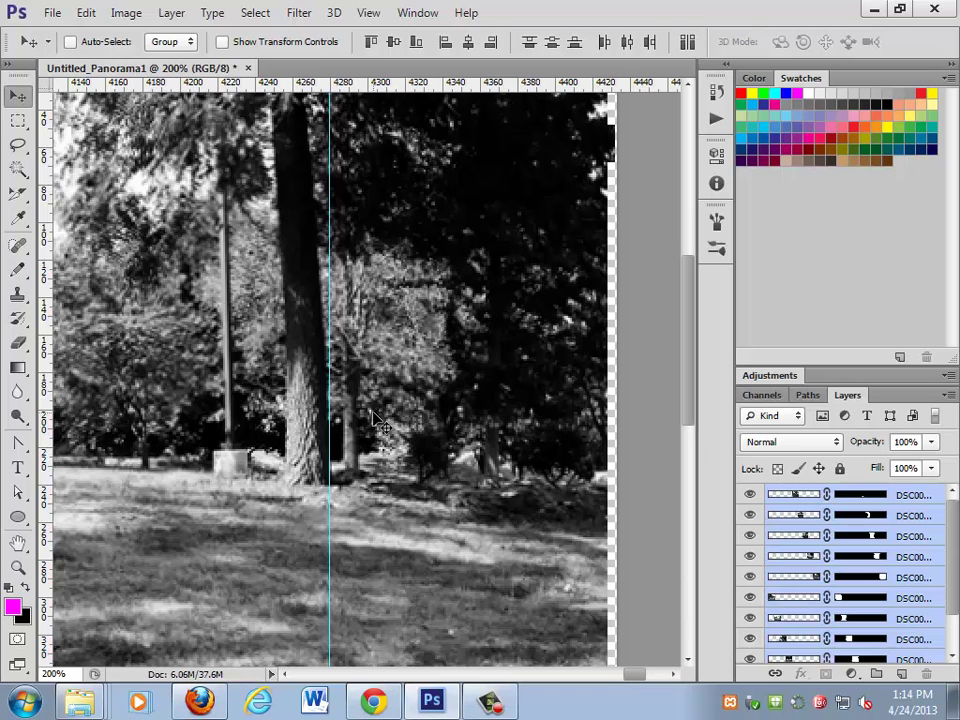
pyautogui.hotkey('ctrl', '0')
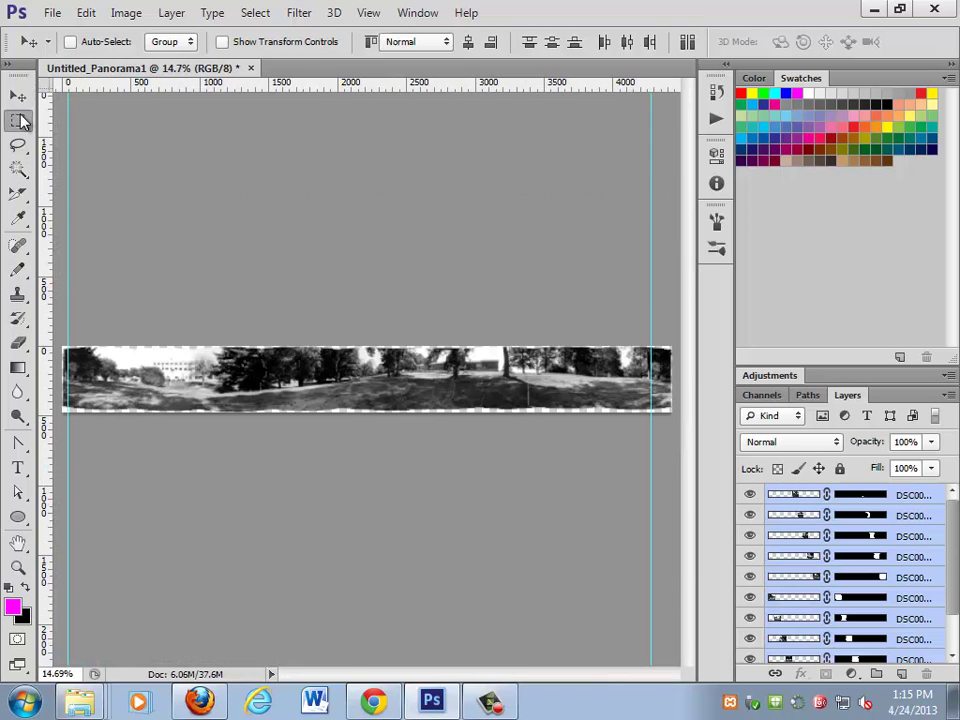
# - Marquee-select the strip between the two guides and crop the image to it
pyautogui.click(20, 120)
pyautogui.moveTo(64, 347); pyautogui.dragTo(652, 440)
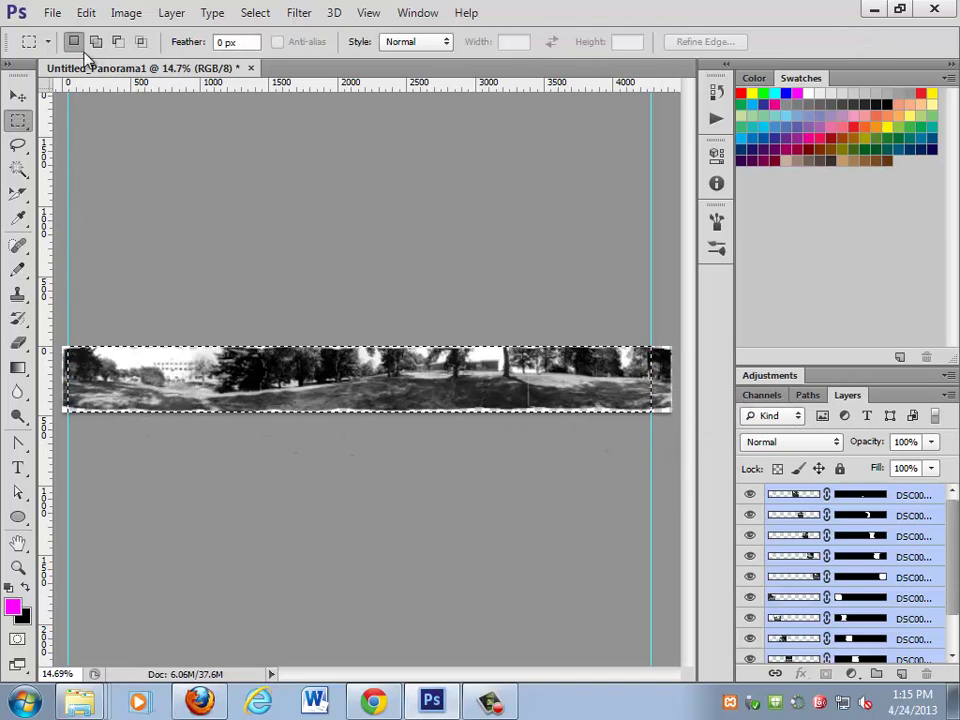
pyautogui.click(86, 12)
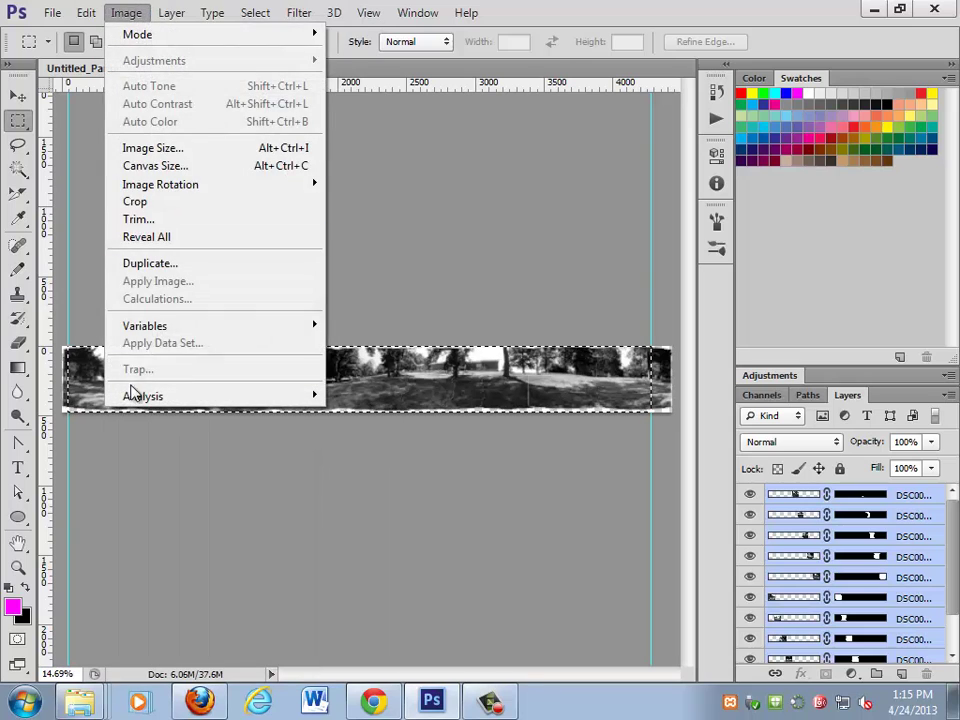
pyautogui.click(141, 201)
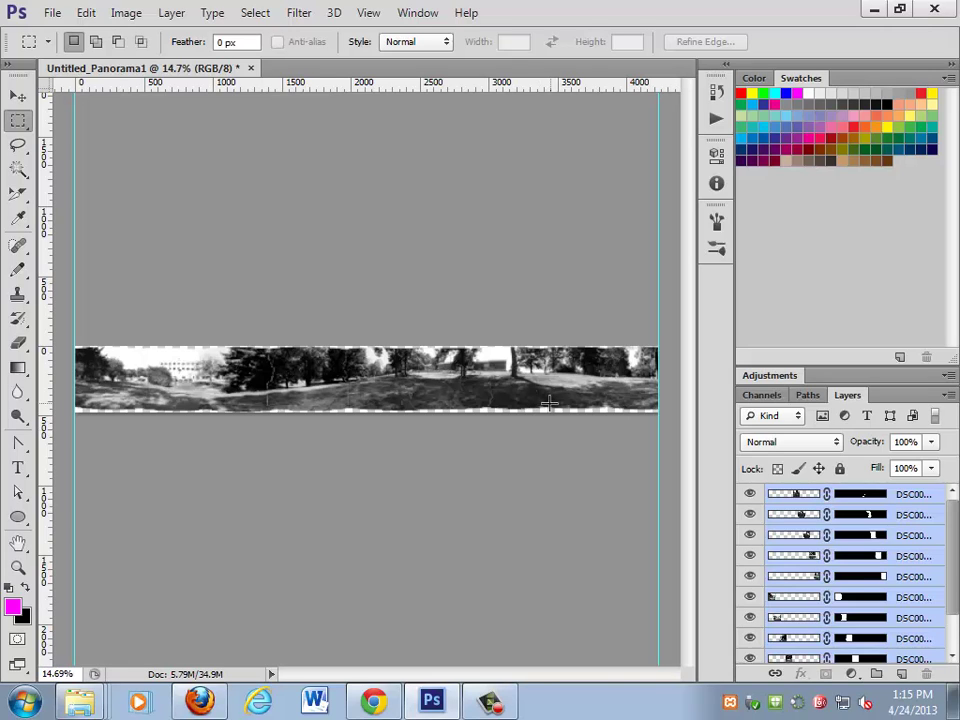
# - Zoom in to inspect the panorama's edges, then zoom back out
pyautogui.click(17, 567)
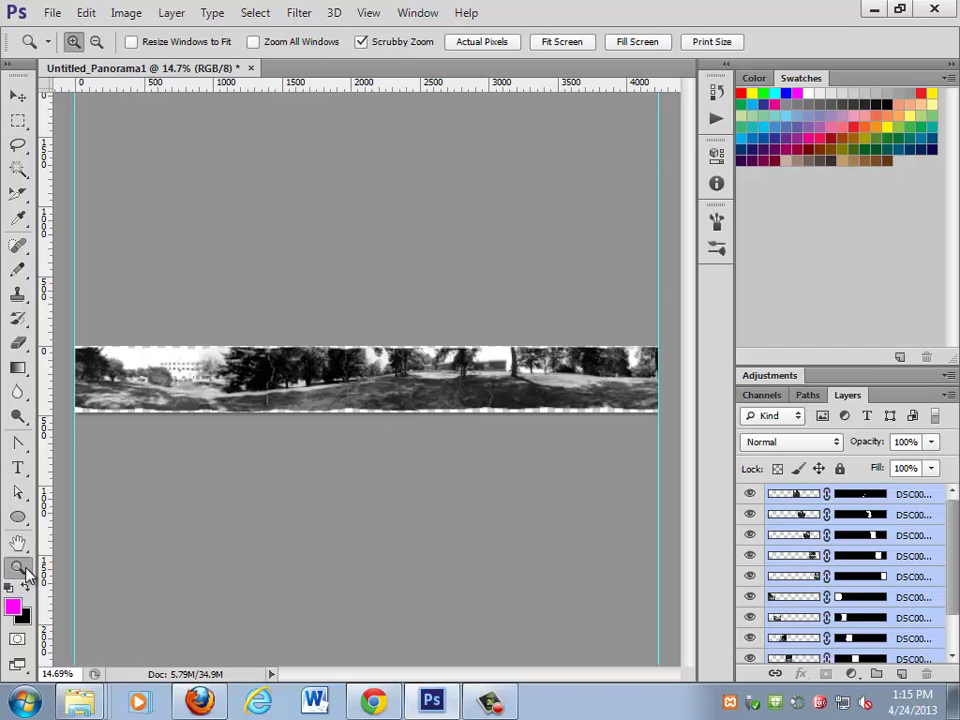
pyautogui.moveTo(111, 407); pyautogui.dragTo(185, 338)
pyautogui.click(185, 338)
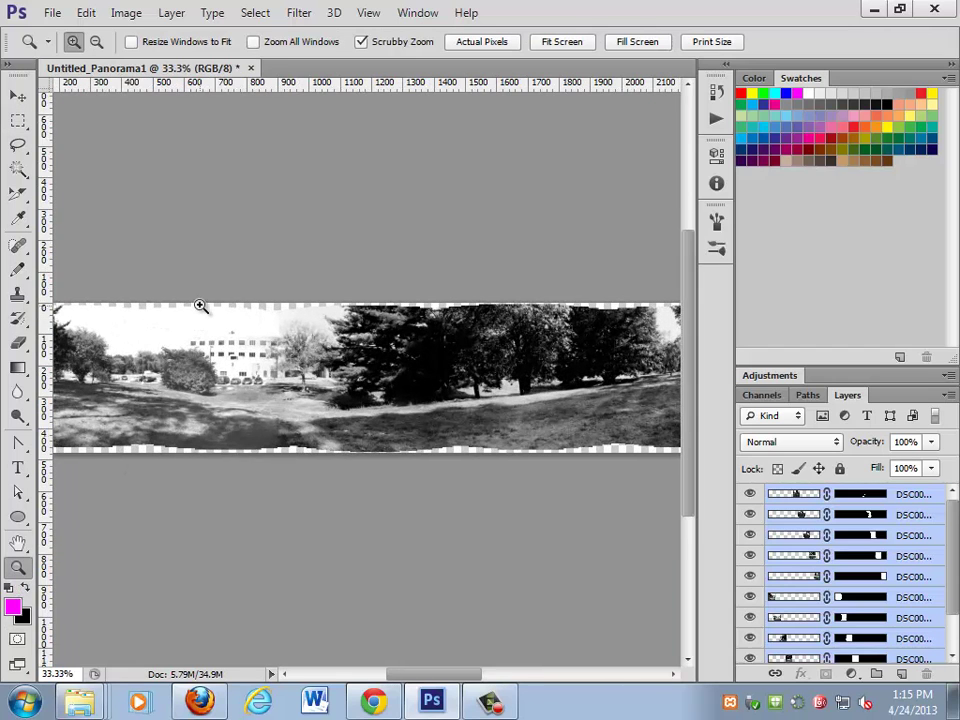
pyautogui.scroll(-1, 274, 430)
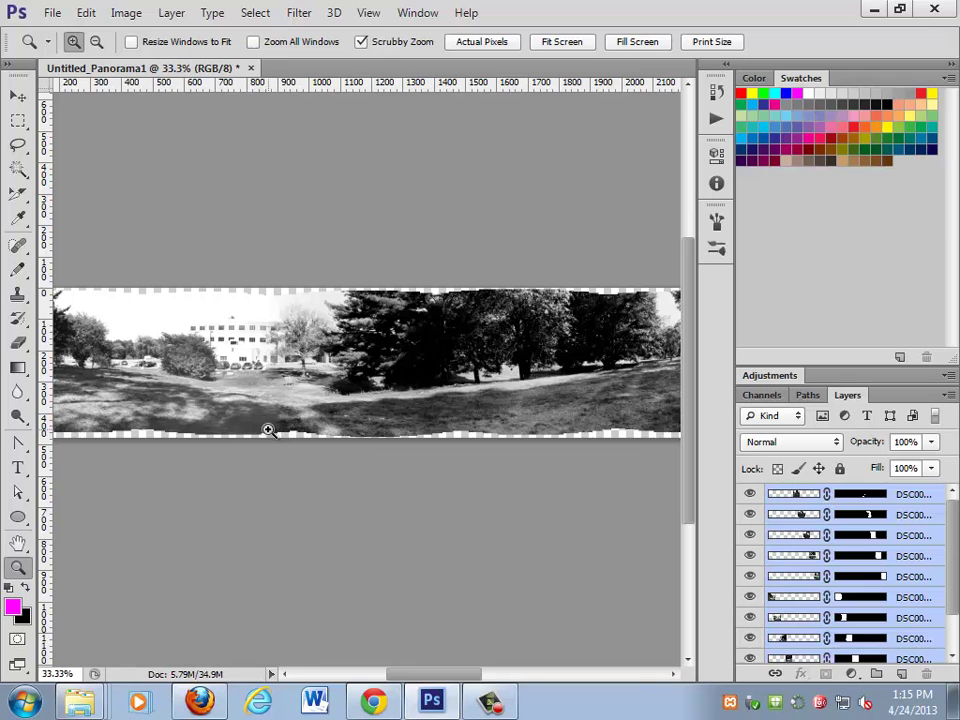
pyautogui.keyDown('alt'); pyautogui.click(290, 400); pyautogui.keyUp('alt')
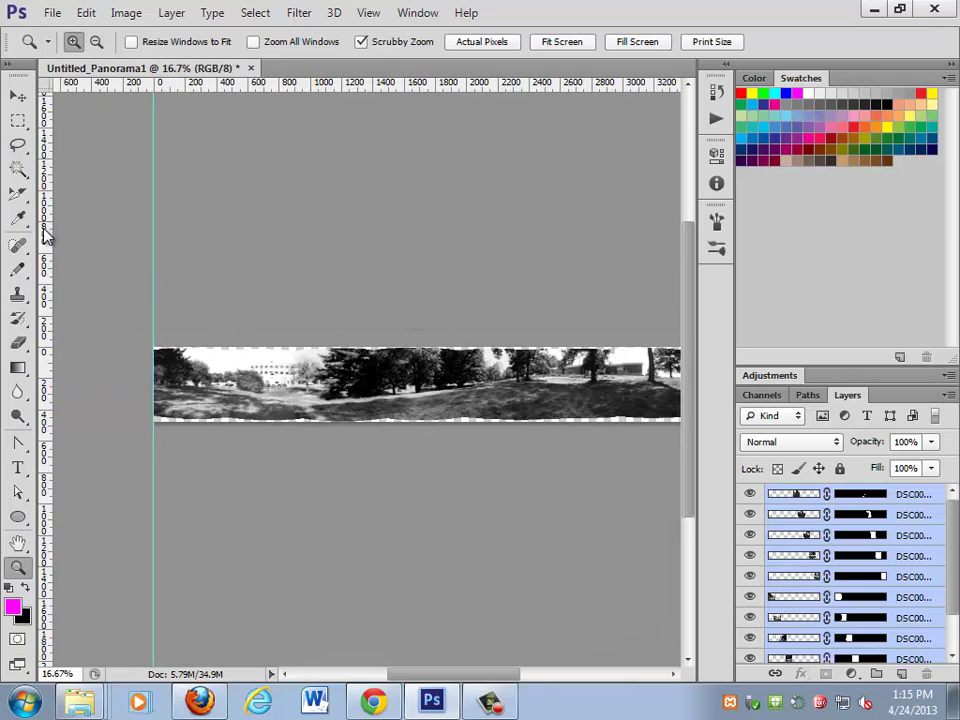
# - Crop the top and bottom edges just inside the ragged borders with the Crop Tool
pyautogui.moveTo(19, 191); pyautogui.dragTo(80, 198)
pyautogui.click(80, 198)
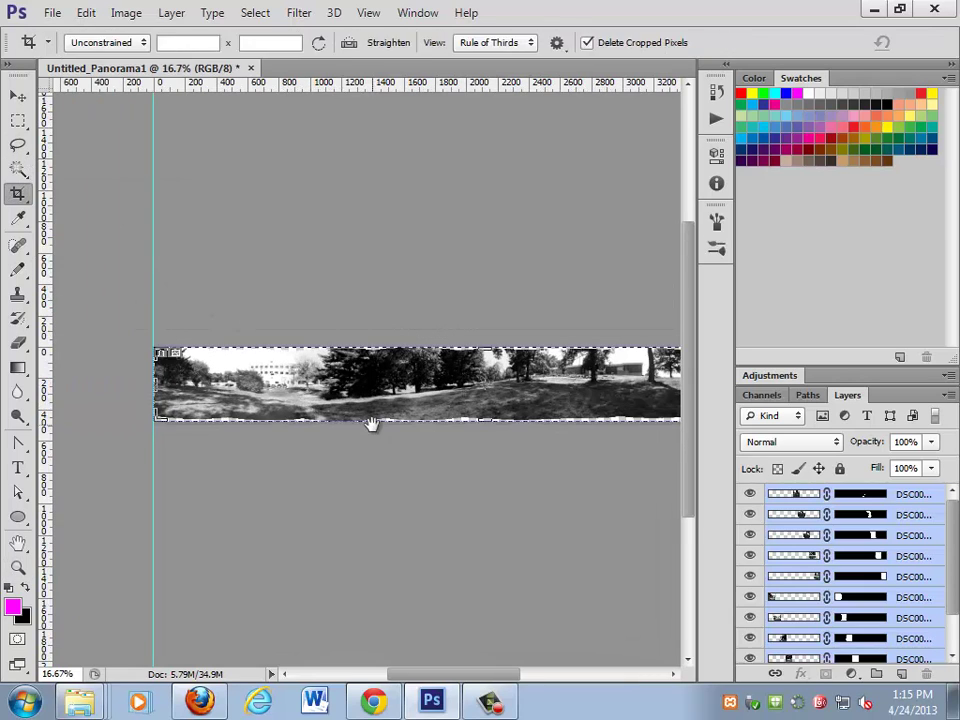
pyautogui.moveTo(370, 422)
pyautogui.mouseDown()
pyautogui.moveTo(228, 407)
pyautogui.moveTo(238, 407)
pyautogui.mouseUp()
pyautogui.click(950, 64)
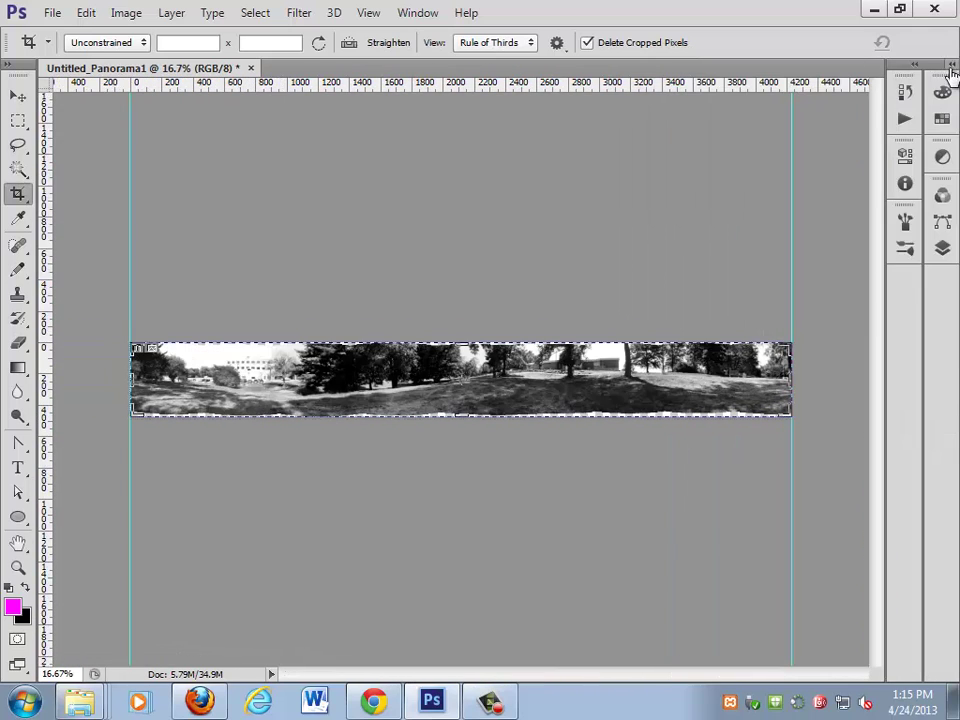
pyautogui.moveTo(464, 341); pyautogui.dragTo(466, 344)
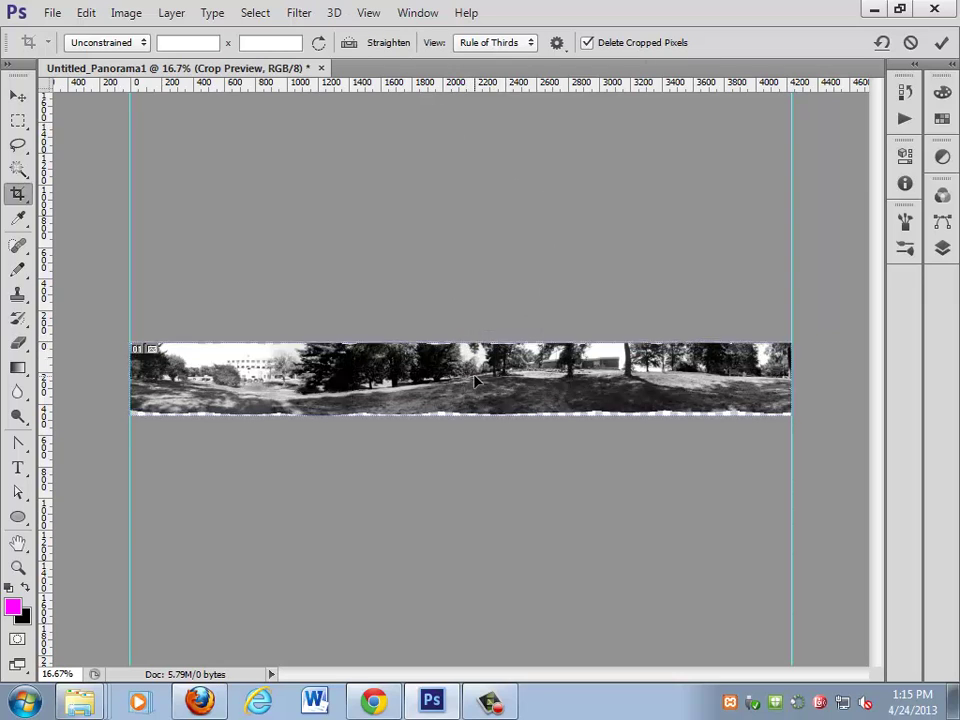
pyautogui.press('Return')
pyautogui.moveTo(468, 418)
pyautogui.mouseDown()
pyautogui.moveTo(466, 406)
pyautogui.moveTo(470, 413)
pyautogui.mouseUp()
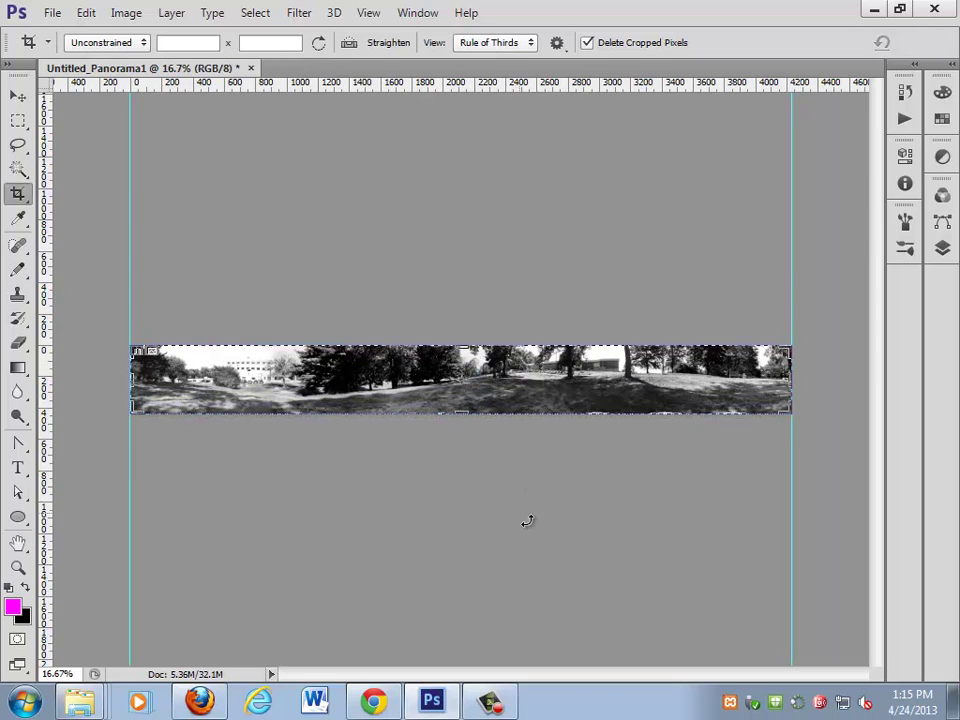
pyautogui.press('Return')
pyautogui.click(25, 94)
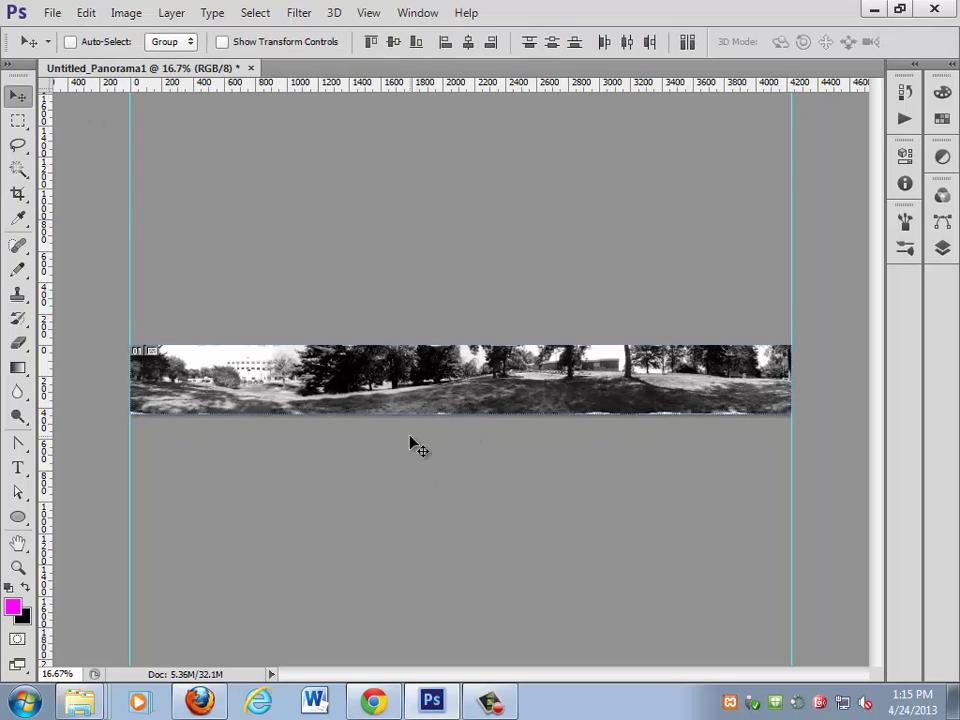
# - Zoom the panorama to 66.7%, select the Clone Stamp Tool, and expand the collapsed panel dock
pyautogui.press('z')
pyautogui.click(469, 392)
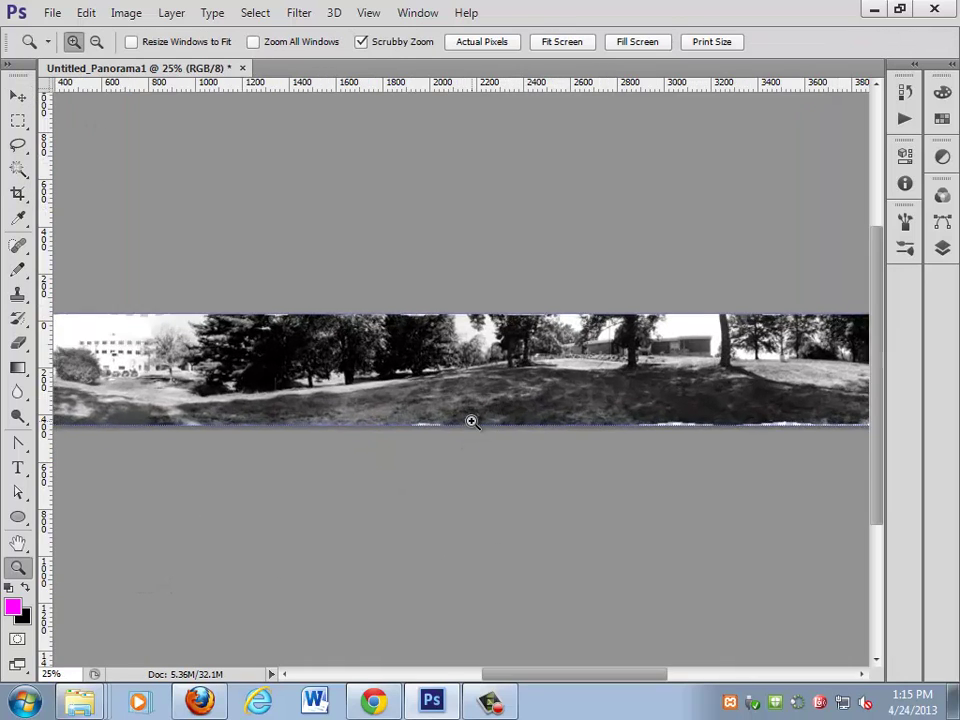
pyautogui.click(449, 418)
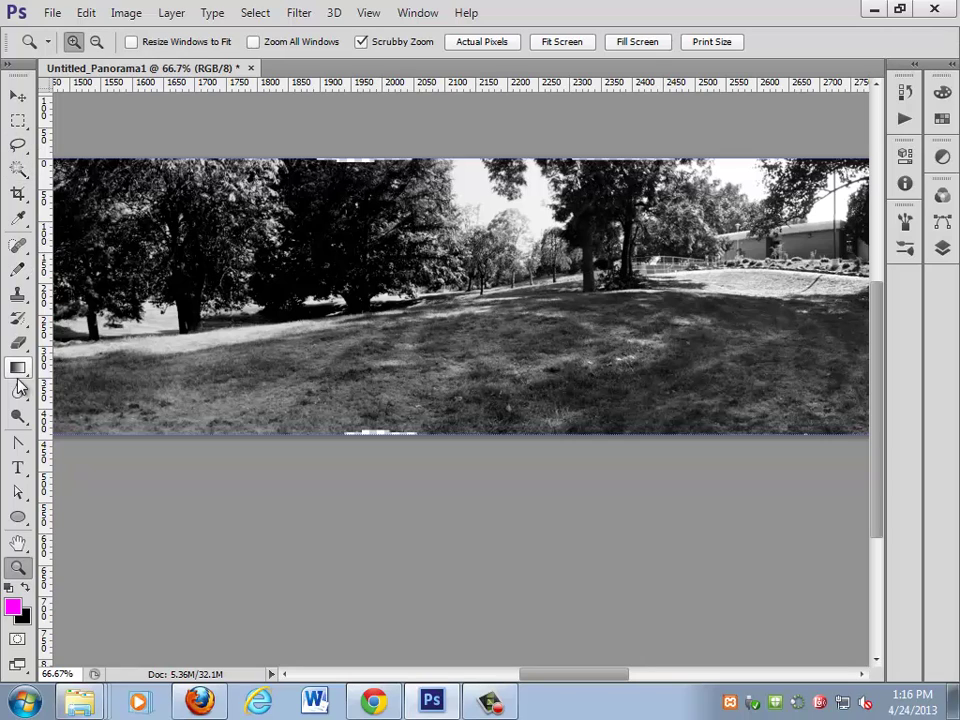
pyautogui.click(18, 294)
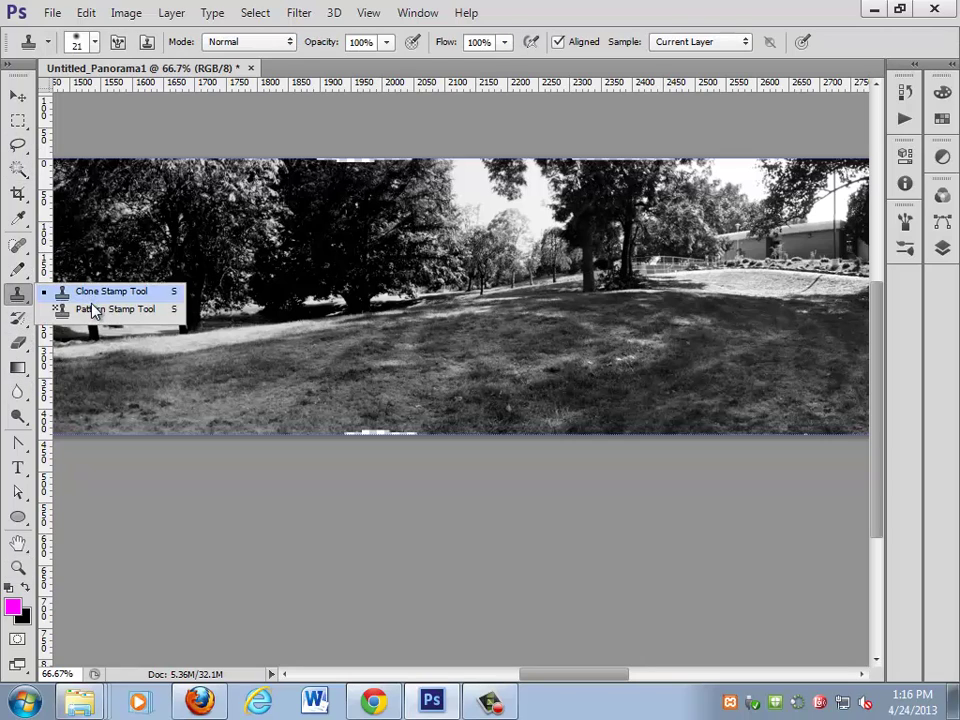
pyautogui.click(110, 291)
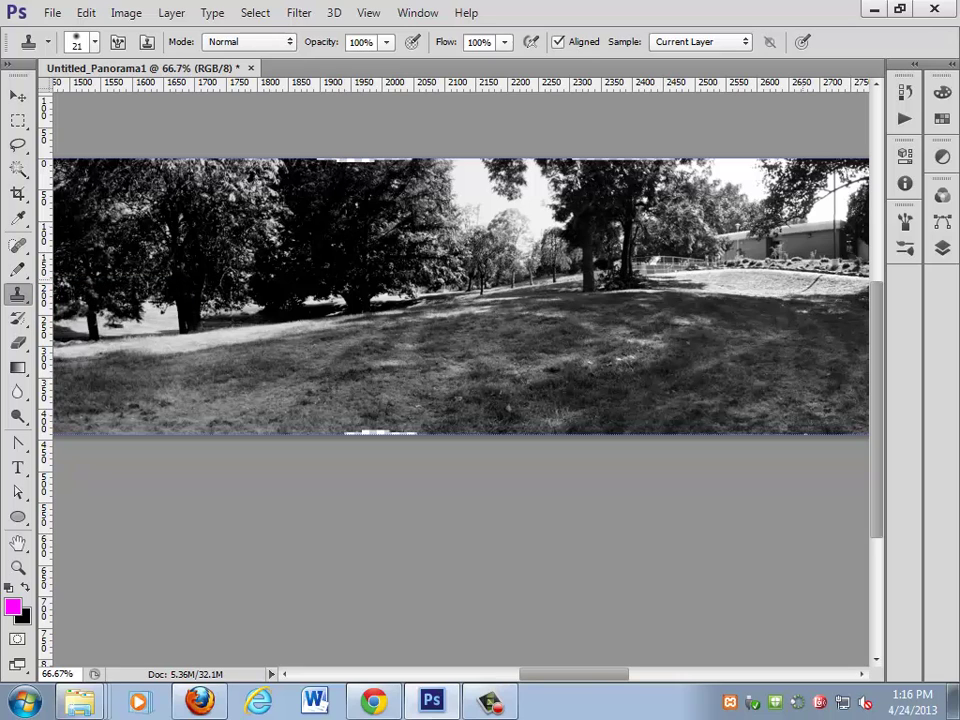
pyautogui.click(953, 78)
# - Enlarge the Layers list, stamp all visible layers into new Layer 1, and hide the DSC layers
pyautogui.scroll(-1, 825, 525)
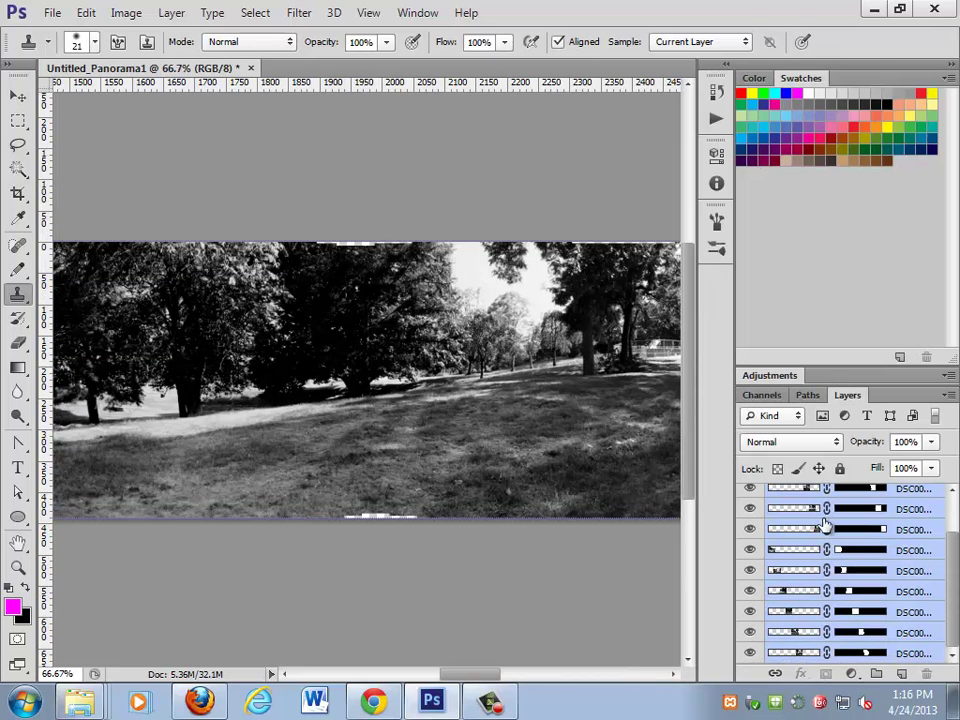
pyautogui.moveTo(823, 366); pyautogui.dragTo(820, 240)
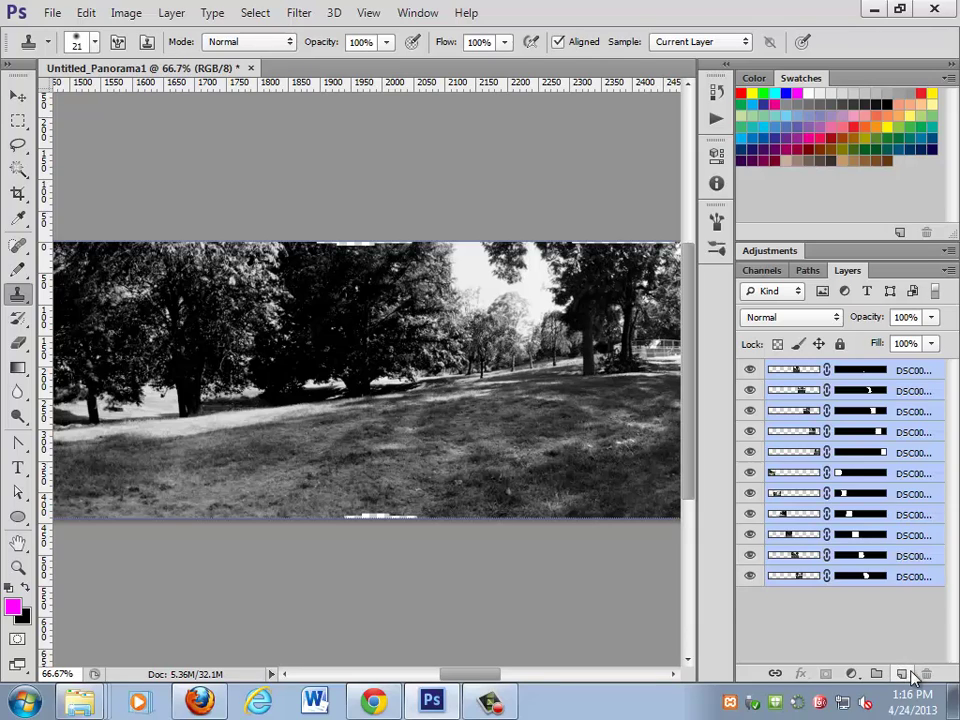
pyautogui.click(911, 678)
pyautogui.hotkey('ctrl', 'shift', 'alt', 'e')
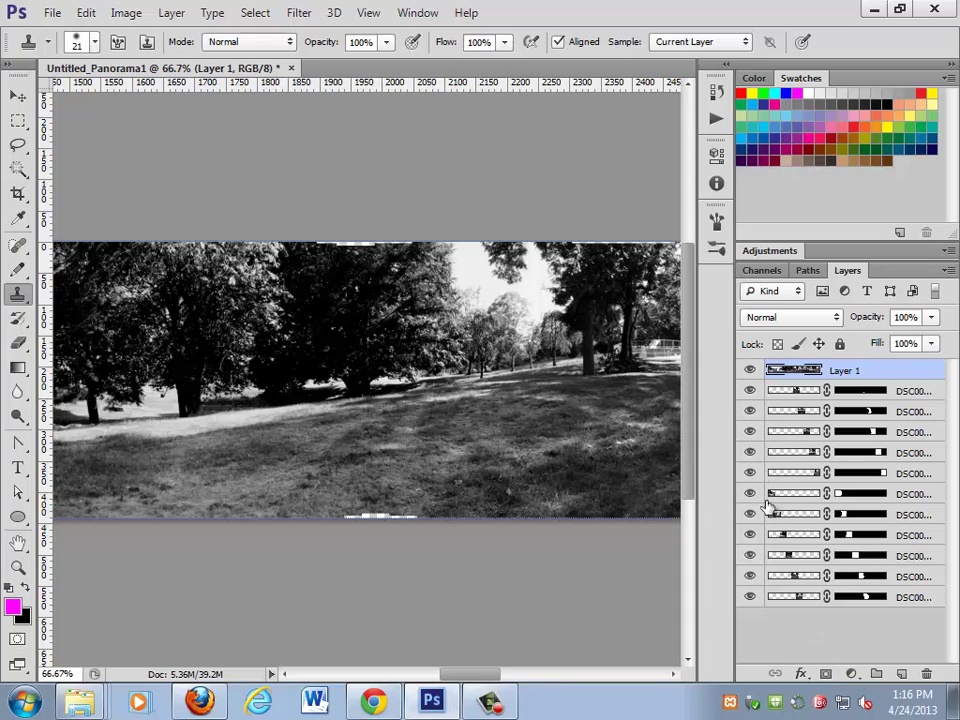
pyautogui.moveTo(750, 391); pyautogui.dragTo(750, 597)
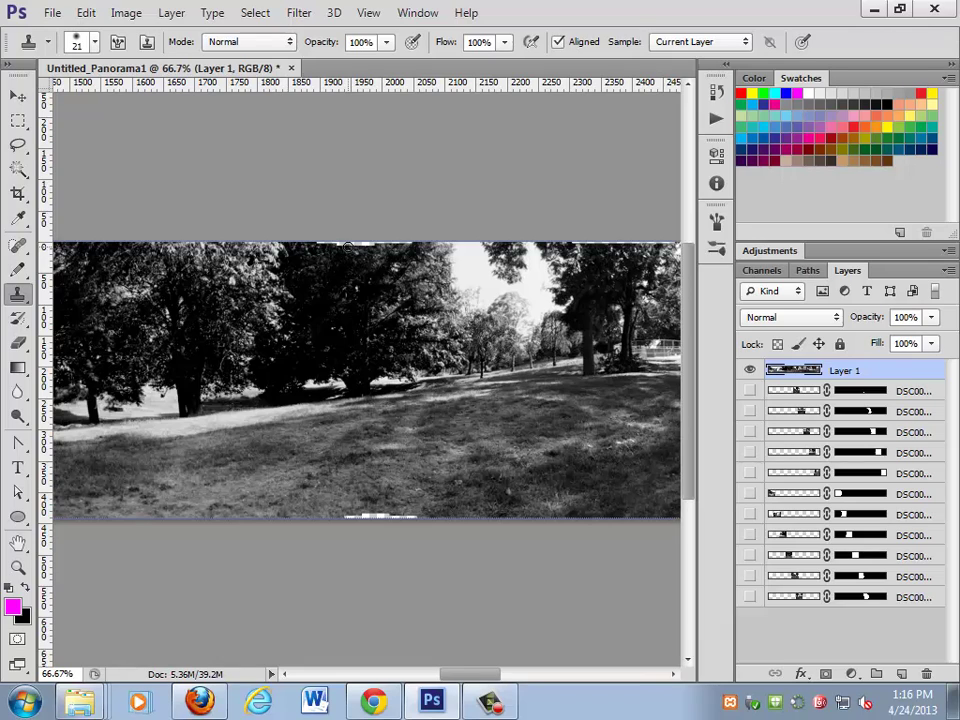
# - Clone foliage and grass over the white gaps along the top and bottom edges
pyautogui.moveTo(335, 244); pyautogui.dragTo(346, 246)
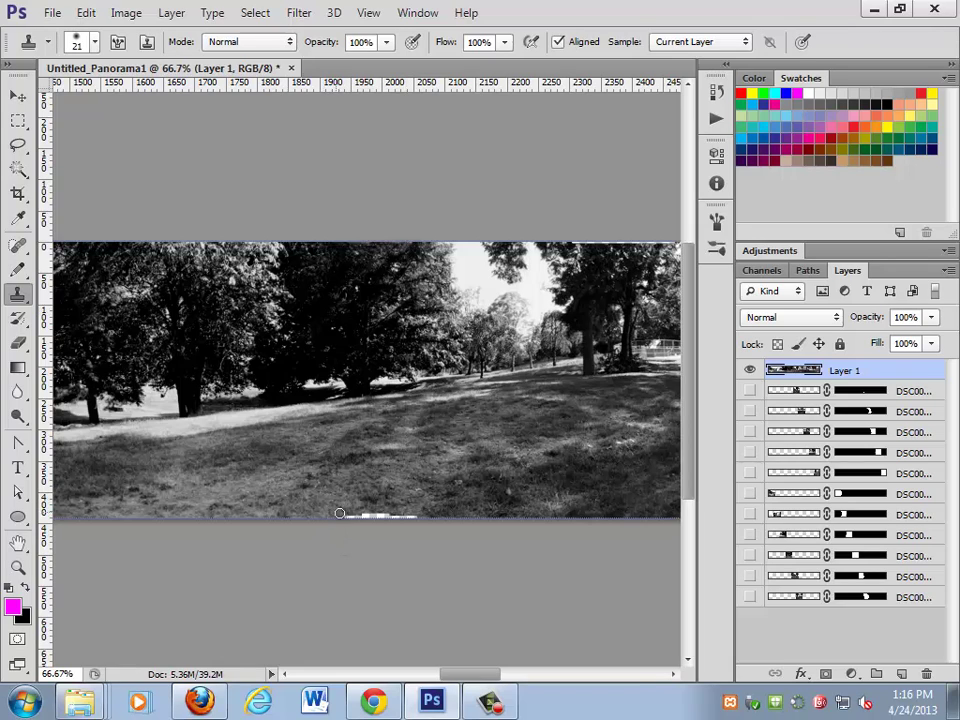
pyautogui.moveTo(339, 508); pyautogui.dragTo(407, 514)
pyautogui.moveTo(399, 469); pyautogui.dragTo(313, 394)
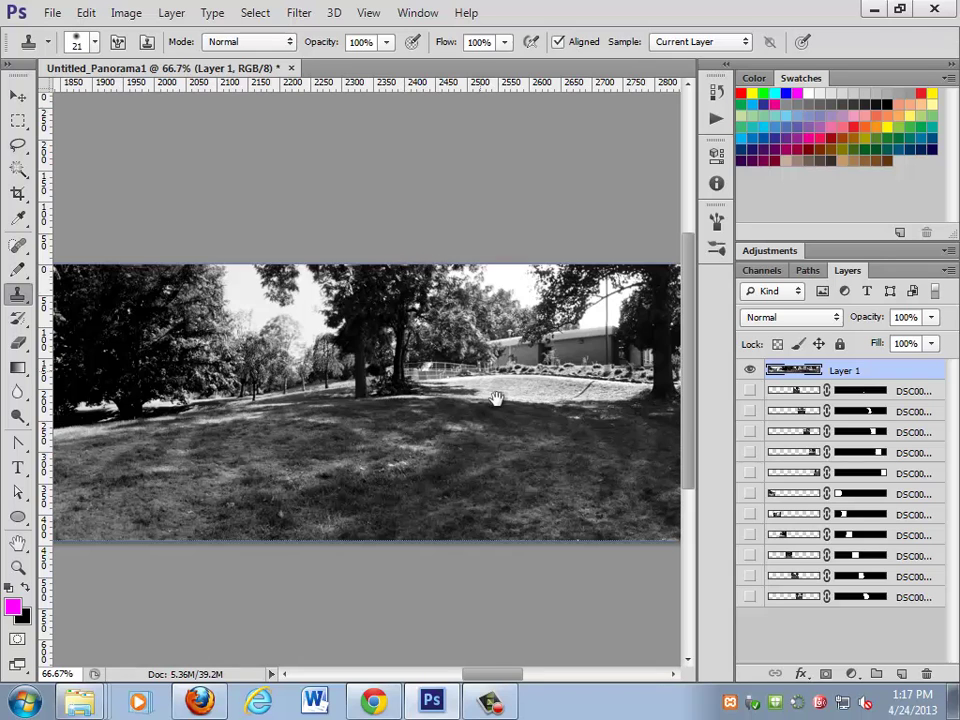
pyautogui.moveTo(495, 405); pyautogui.dragTo(461, 462)
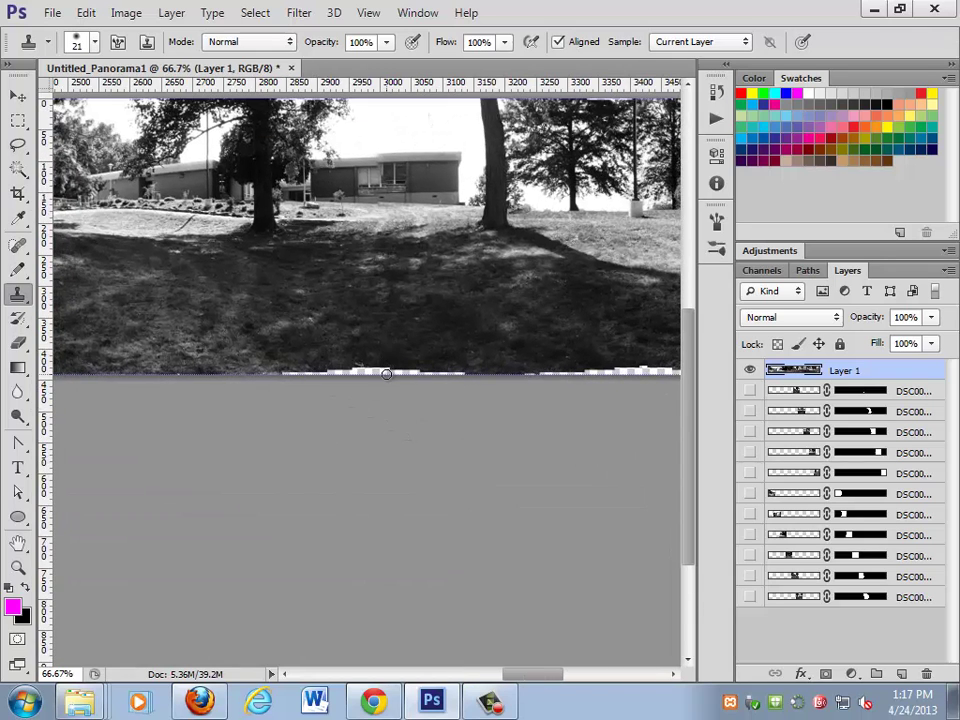
pyautogui.moveTo(386, 374)
pyautogui.mouseDown()
pyautogui.moveTo(387, 389)
pyautogui.moveTo(394, 371)
pyautogui.moveTo(457, 372)
pyautogui.mouseUp()
pyautogui.moveTo(525, 377)
pyautogui.mouseDown()
pyautogui.moveTo(288, 359)
pyautogui.moveTo(415, 386)
pyautogui.moveTo(523, 386)
pyautogui.moveTo(419, 397)
pyautogui.mouseUp()
# - Fill the remaining white bottom strip with grass and clone a patch onto the sky above the building
pyautogui.hotkey('ctrl', 'r')
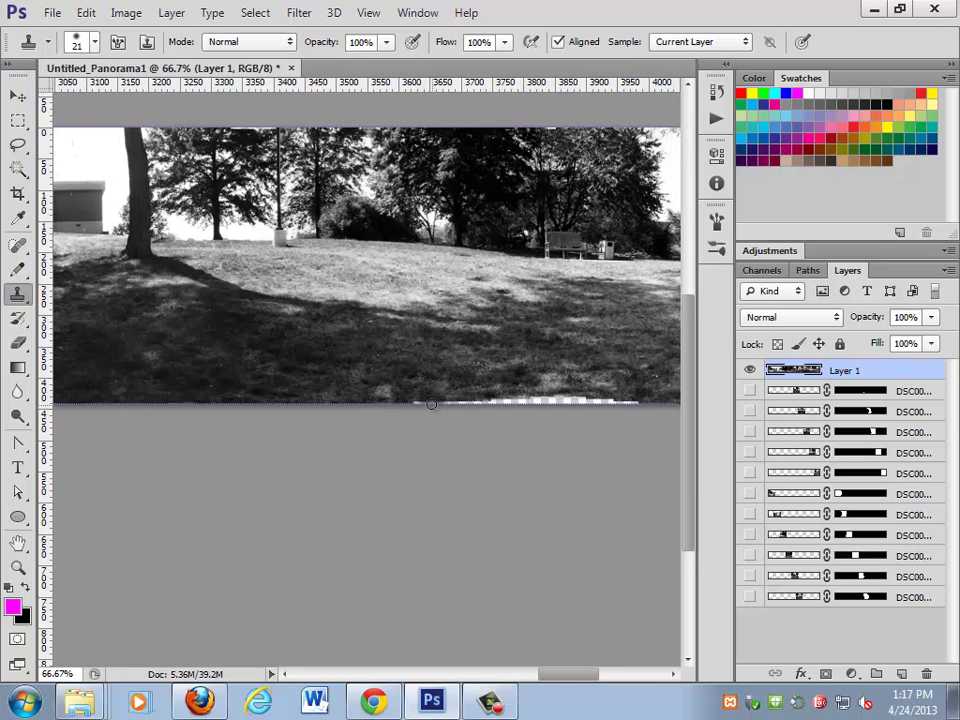
pyautogui.moveTo(640, 404); pyautogui.dragTo(417, 404)
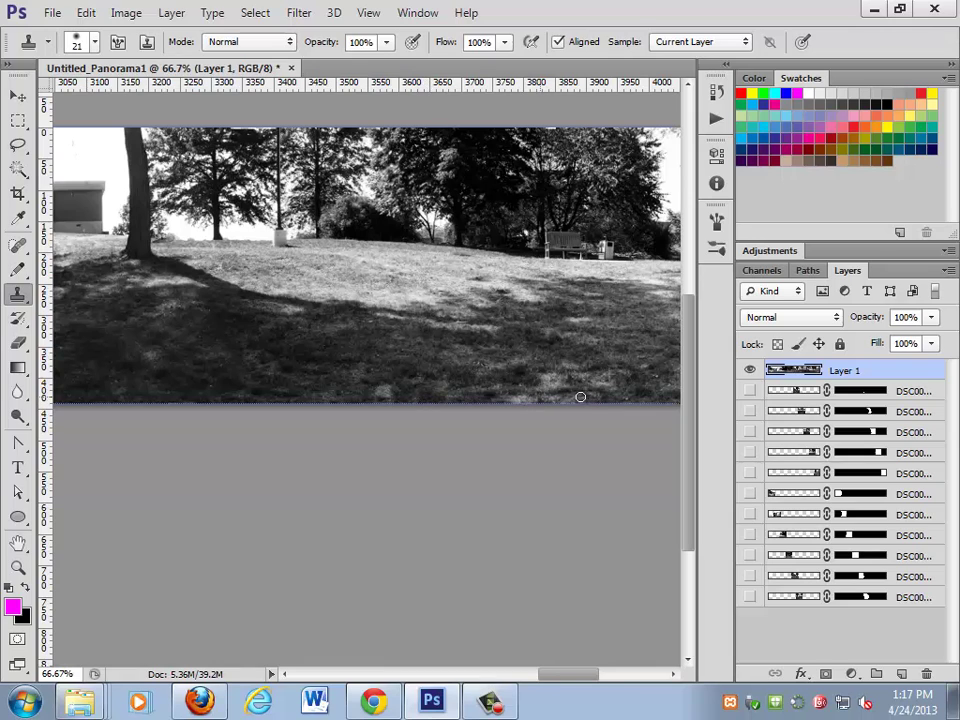
pyautogui.moveTo(556, 362); pyautogui.dragTo(356, 508)
pyautogui.moveTo(309, 461)
pyautogui.mouseDown()
pyautogui.moveTo(525, 448)
pyautogui.moveTo(339, 511)
pyautogui.mouseUp()
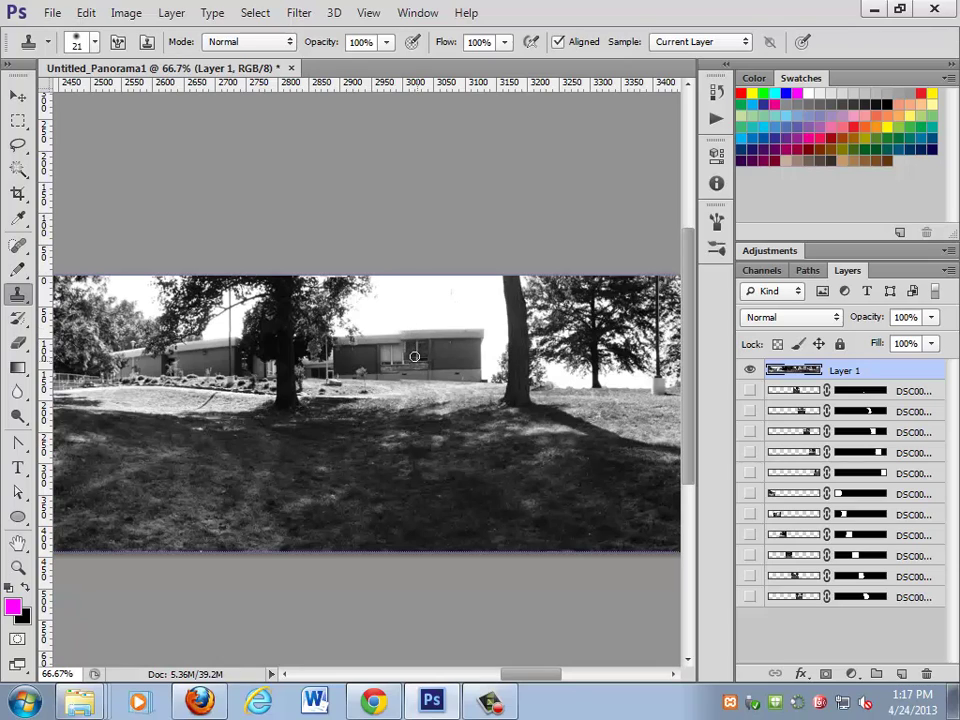
pyautogui.click(387, 305)
pyautogui.click(19, 247)
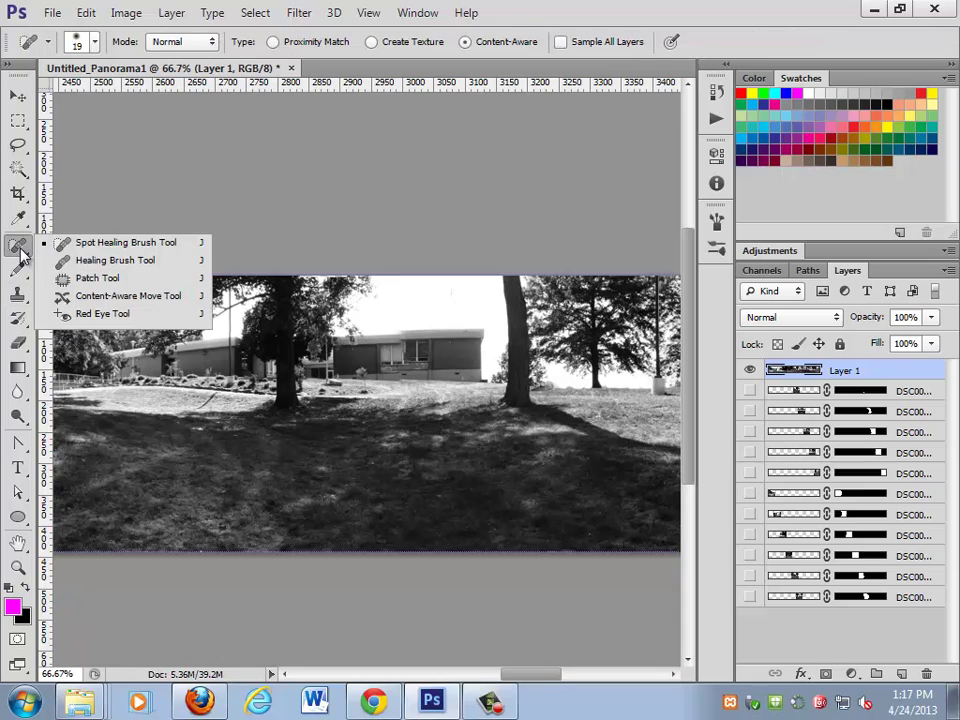
pyautogui.click(78, 260)
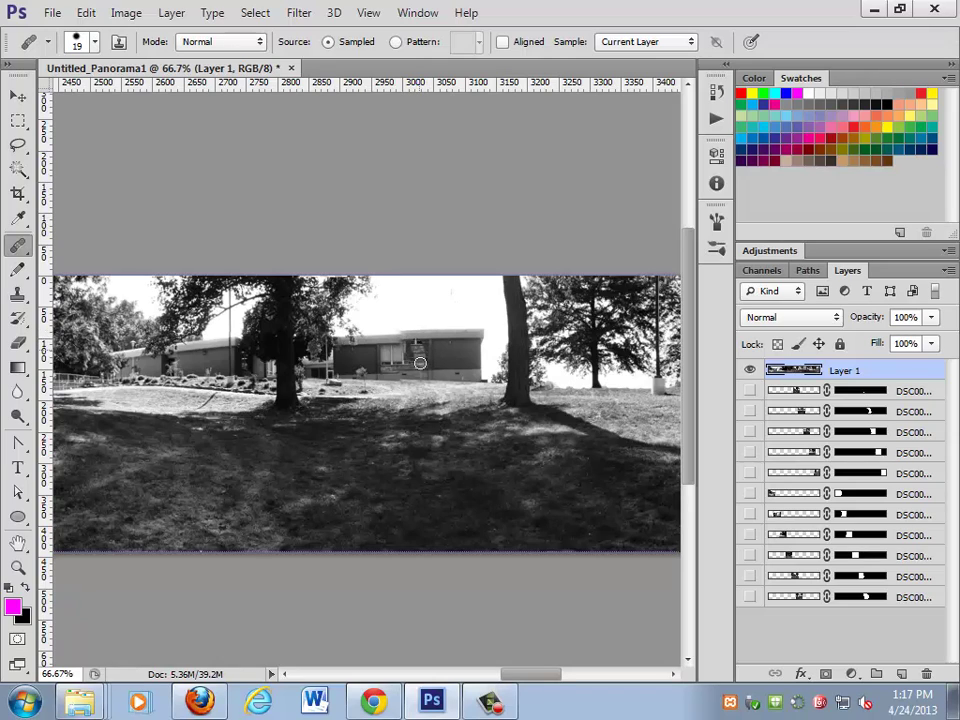
pyautogui.moveTo(416, 345); pyautogui.dragTo(414, 342)
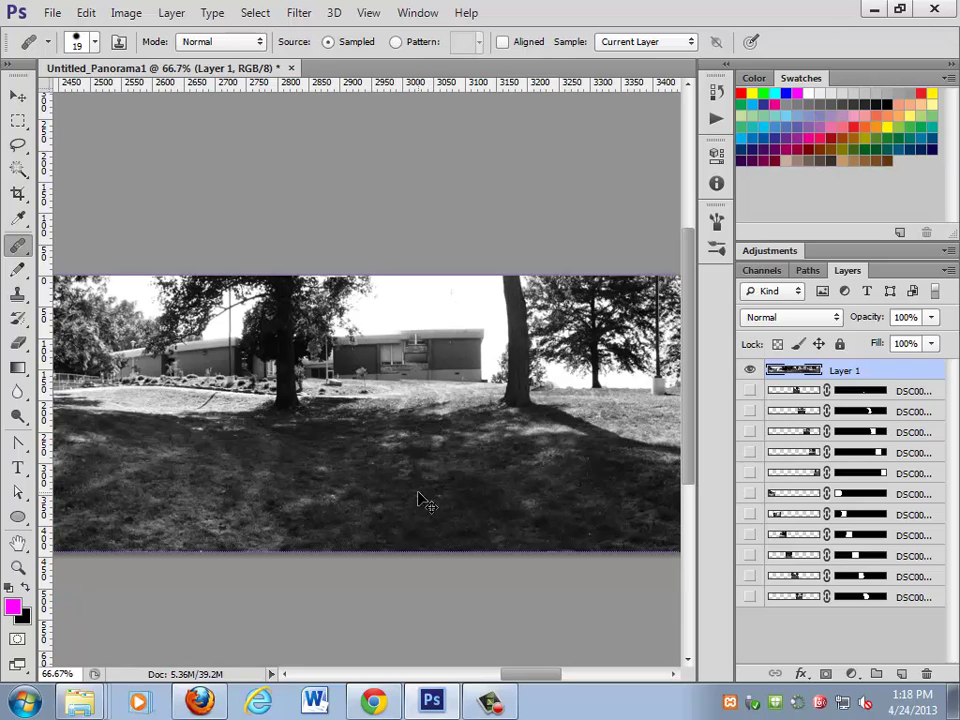
pyautogui.moveTo(334, 480); pyautogui.dragTo(439, 456)
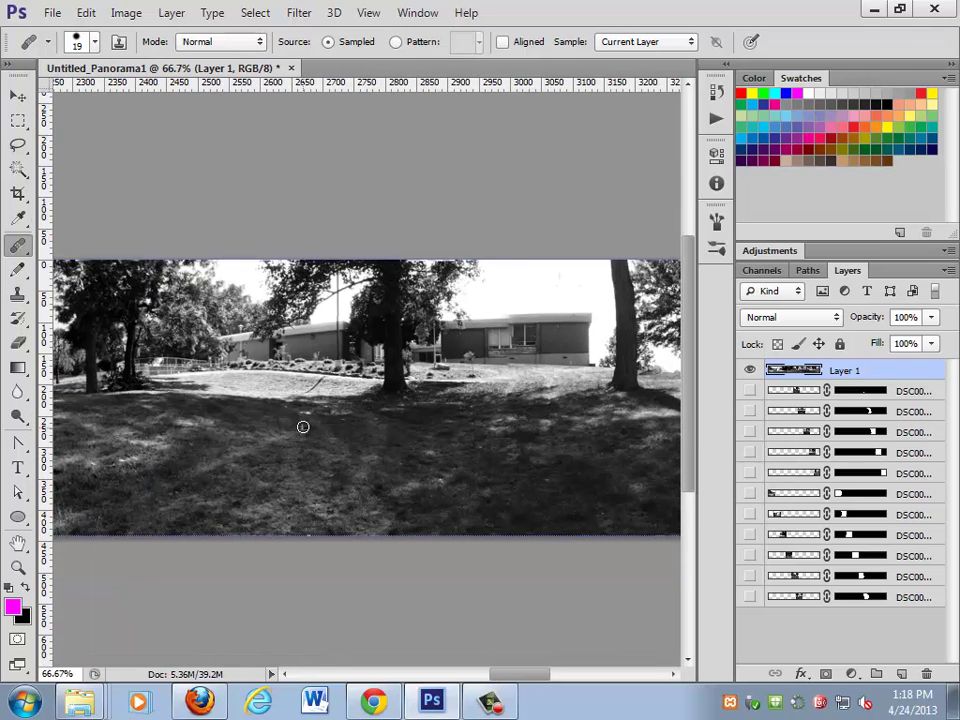
pyautogui.moveTo(264, 437); pyautogui.dragTo(171, 476)
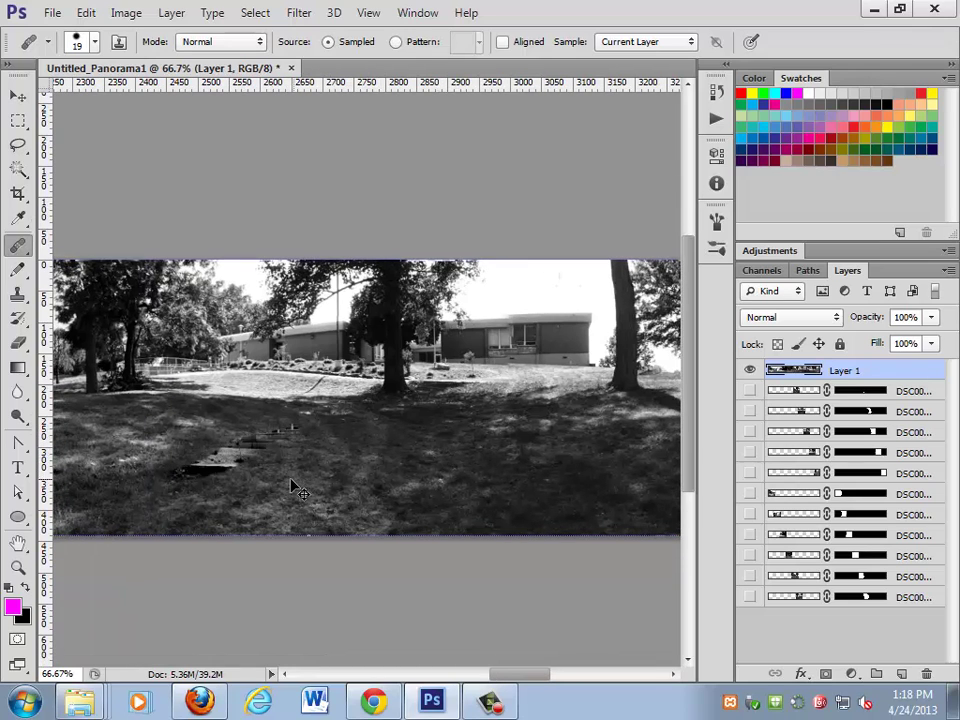
pyautogui.rightClick(17, 245)
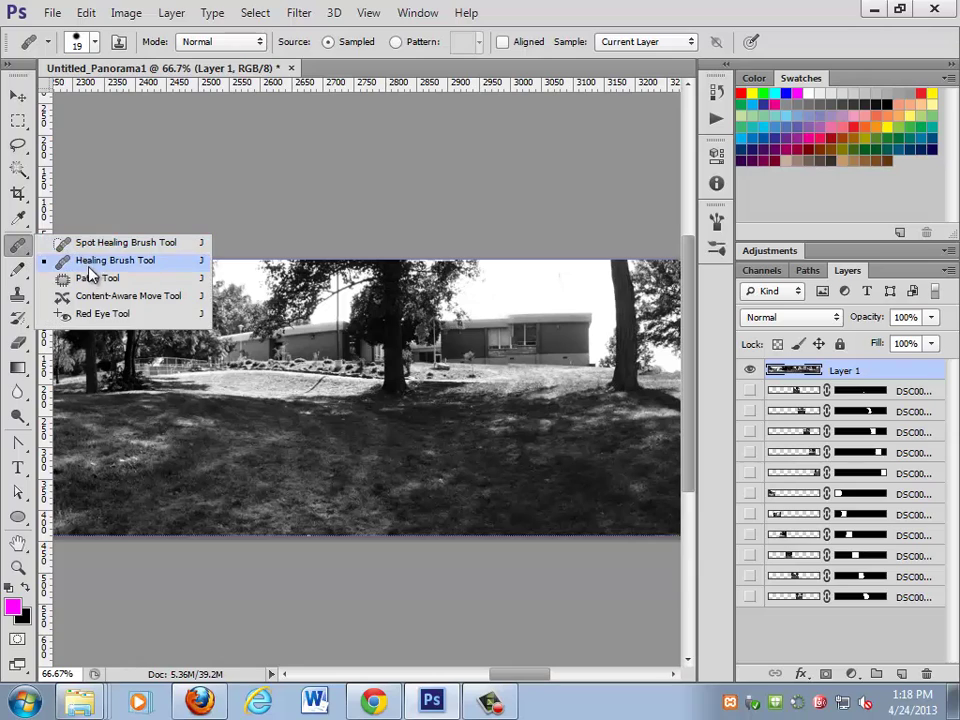
pyautogui.click(89, 262)
pyautogui.moveTo(290, 438); pyautogui.dragTo(221, 461)
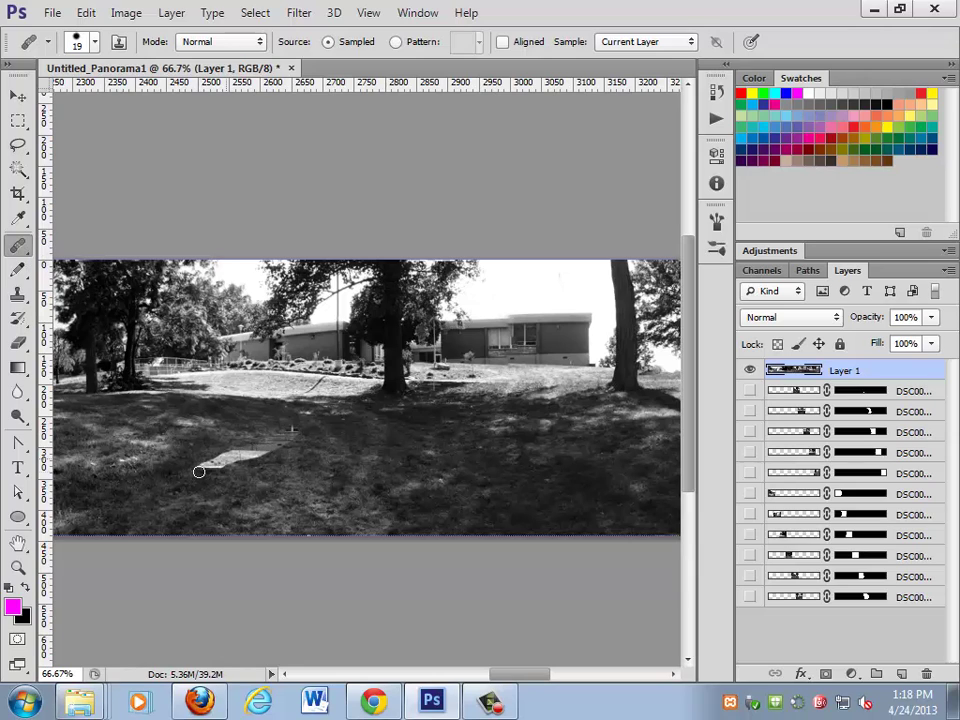
pyautogui.rightClick(22, 248)
pyautogui.click(76, 244)
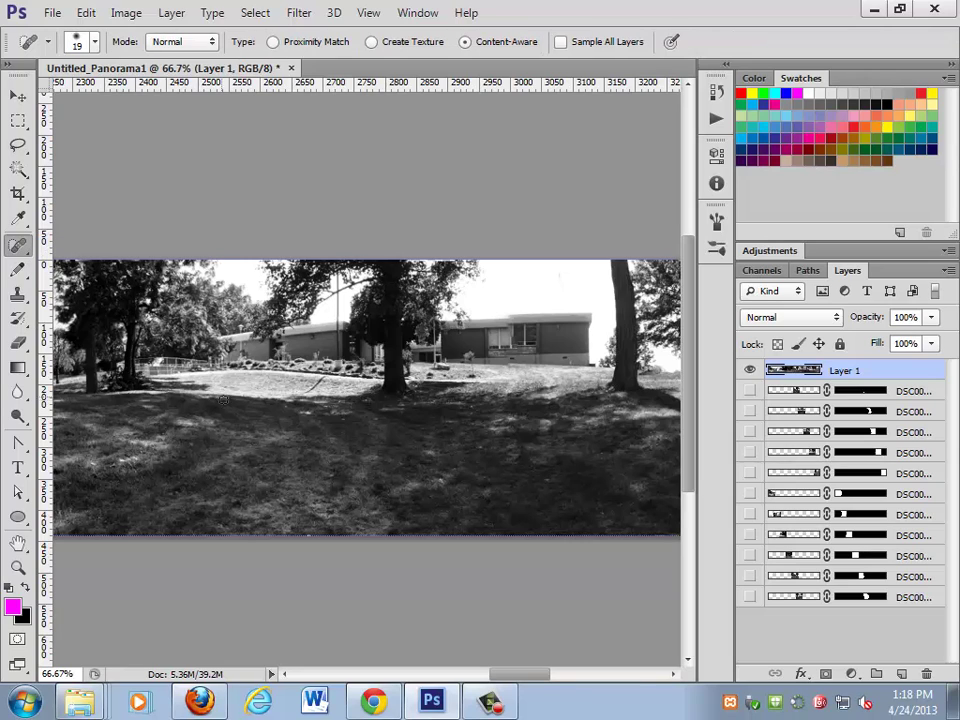
pyautogui.moveTo(288, 430); pyautogui.dragTo(231, 456)
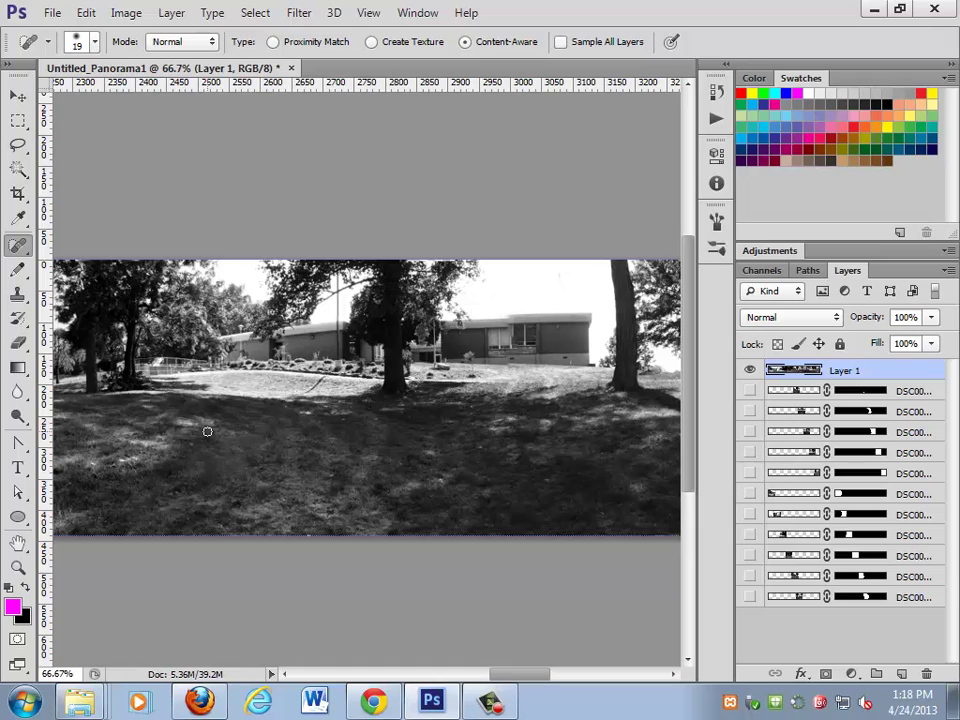
pyautogui.rightClick(17, 246)
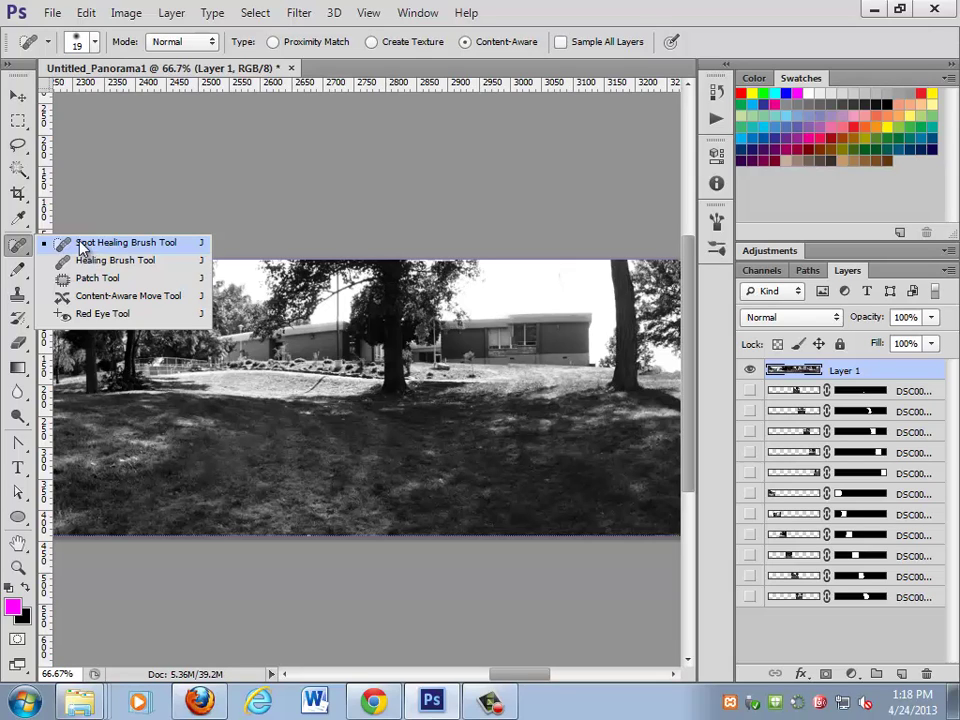
pyautogui.click(392, 188)
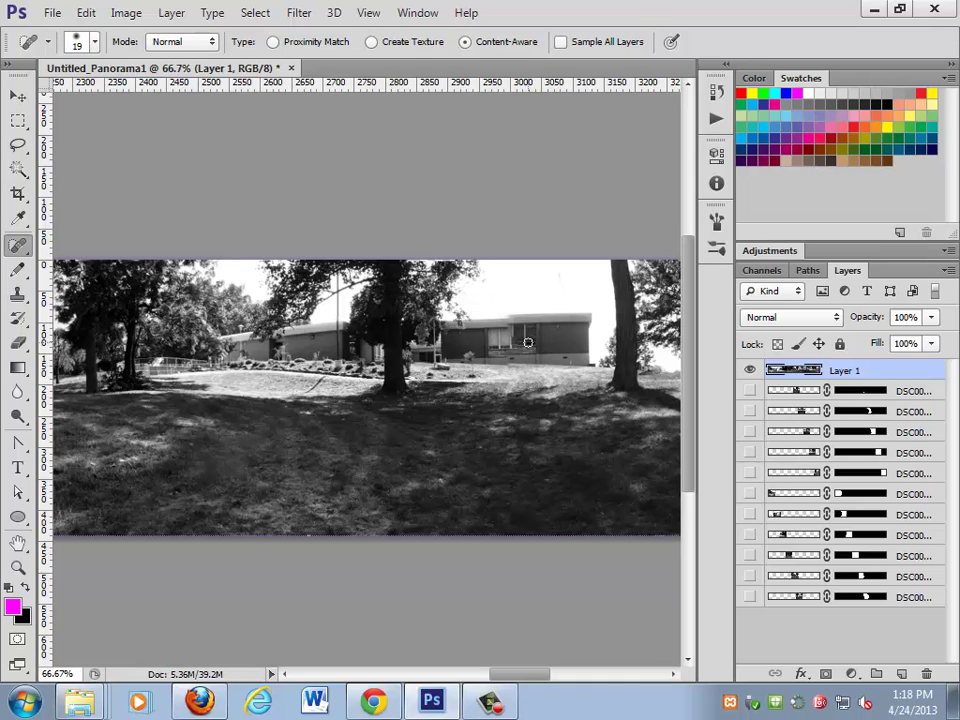
pyautogui.press('z')
# - Zoom in on the school building and clone over the misaligned window frame with a smaller brush
pyautogui.moveTo(486, 296)
pyautogui.mouseDown()
pyautogui.moveTo(568, 452)
pyautogui.moveTo(429, 407)
pyautogui.mouseUp()
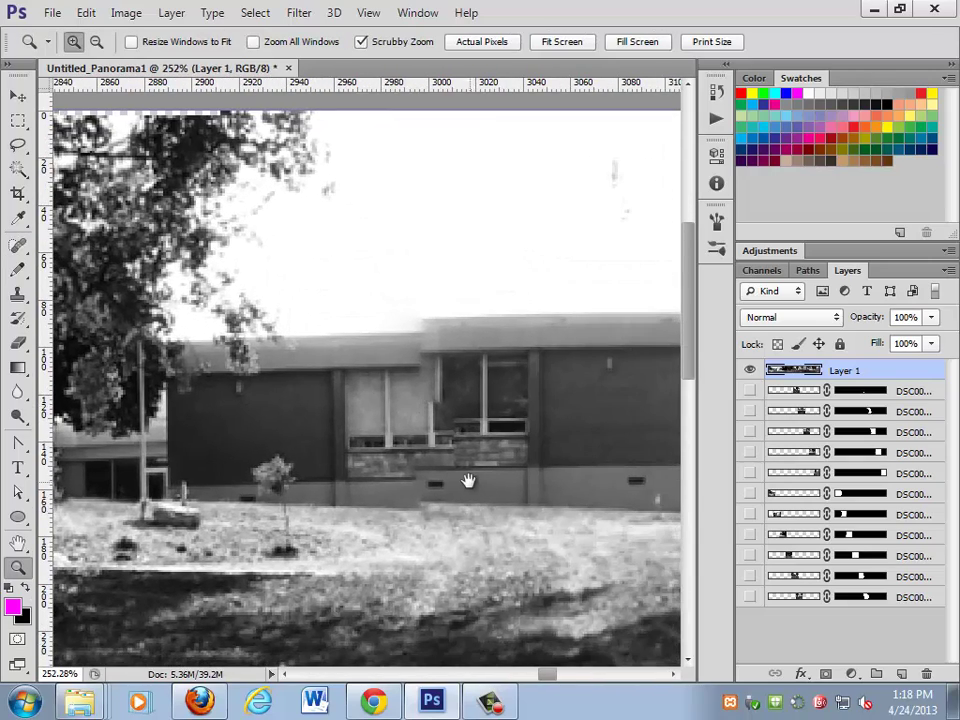
pyautogui.moveTo(467, 480)
pyautogui.mouseDown()
pyautogui.moveTo(435, 474)
pyautogui.moveTo(391, 351)
pyautogui.moveTo(354, 294)
pyautogui.moveTo(377, 476)
pyautogui.moveTo(347, 433)
pyautogui.mouseUp()
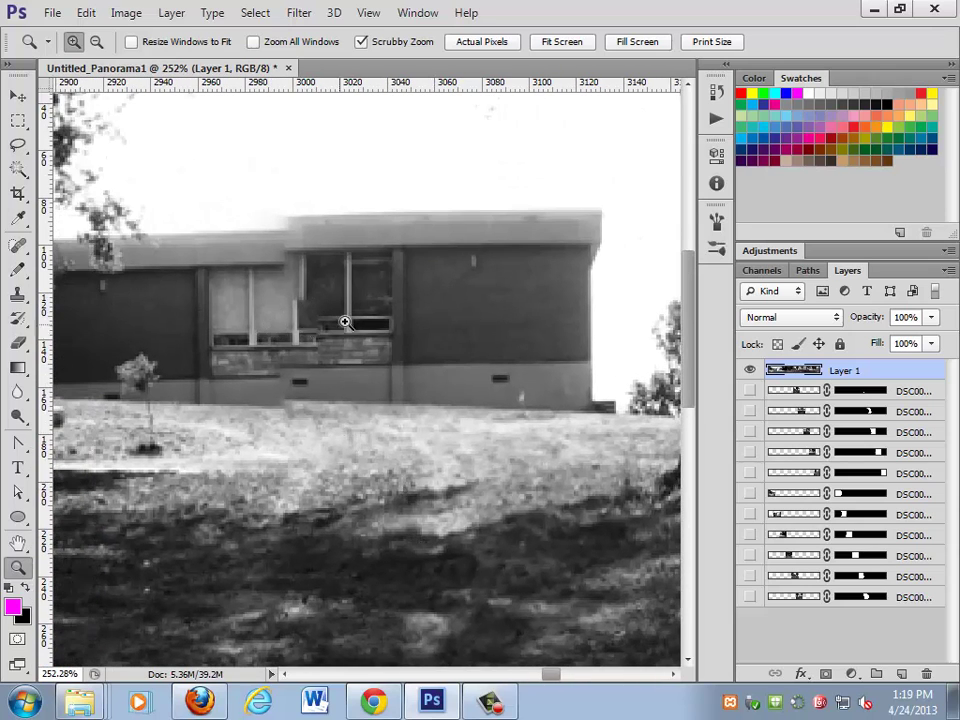
pyautogui.press('s')
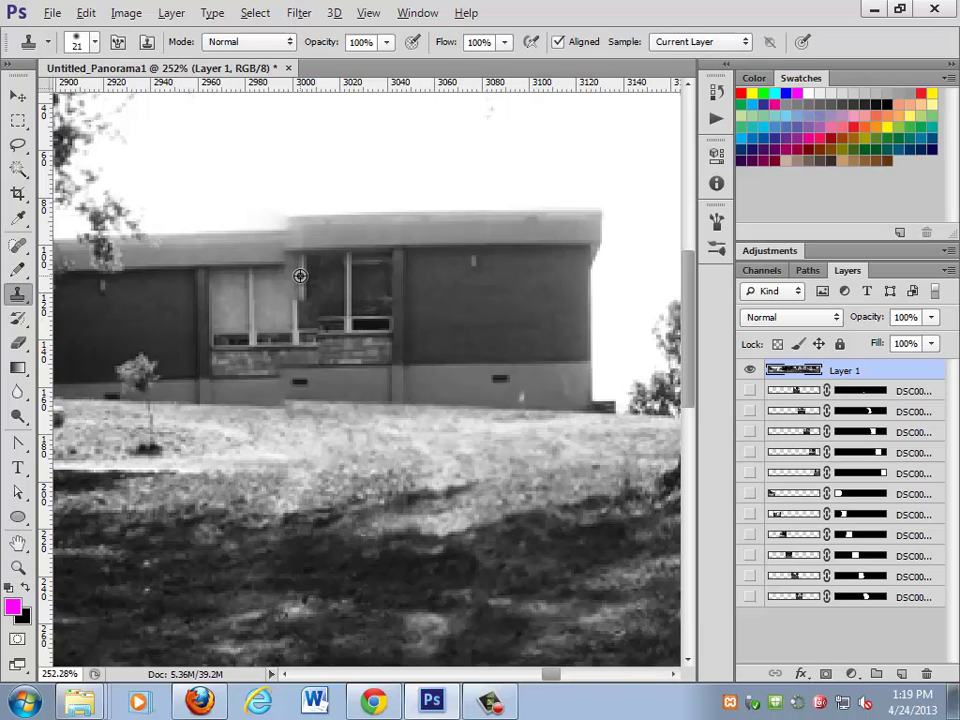
pyautogui.press('[')
pyautogui.press('[')
pyautogui.press('[')
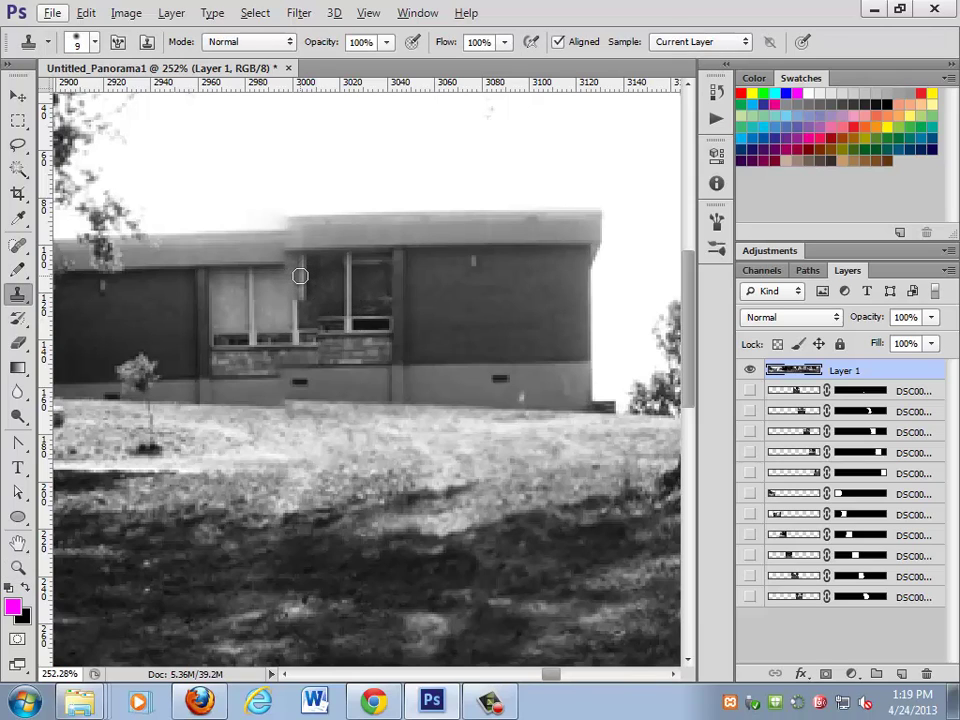
pyautogui.keyDown('alt'); pyautogui.click(300, 270); pyautogui.keyUp('alt')
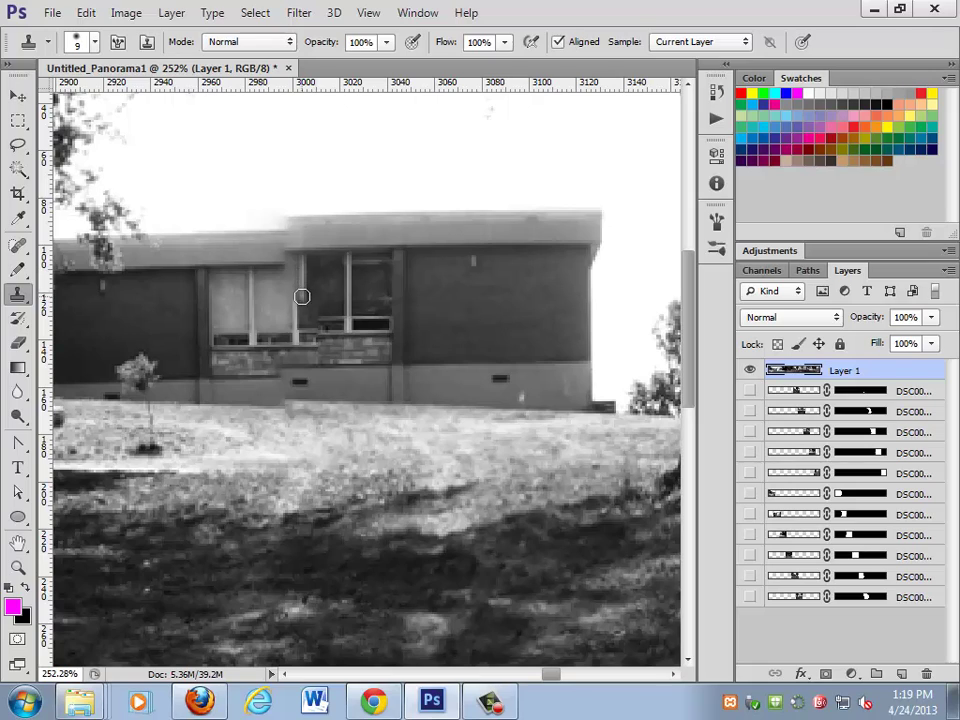
pyautogui.moveTo(300, 293); pyautogui.dragTo(305, 301)
pyautogui.press('alt')
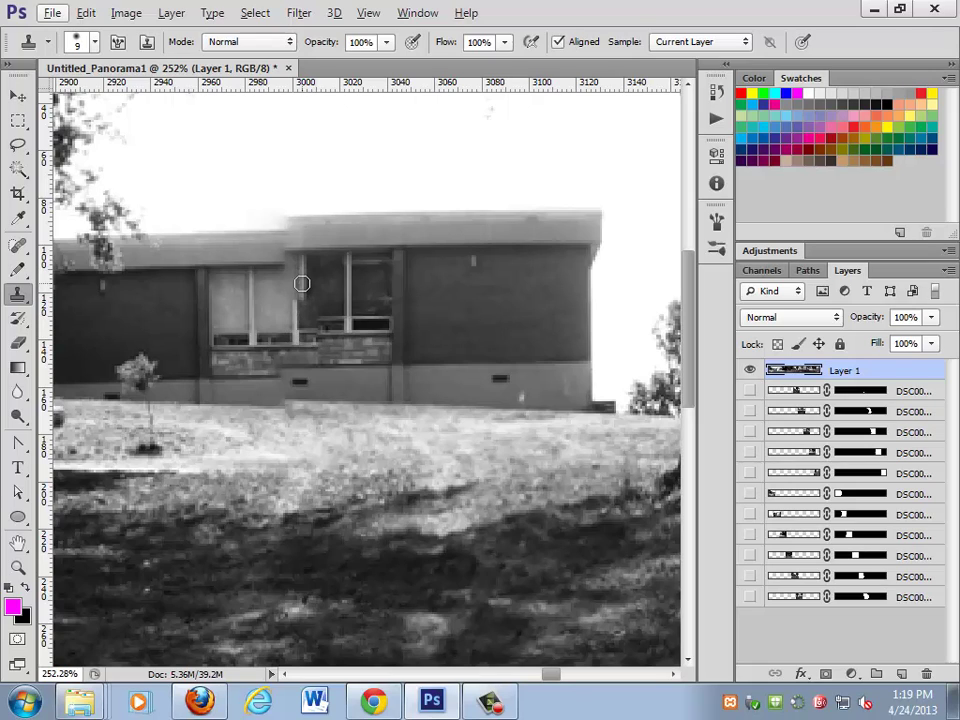
pyautogui.press('alt')
pyautogui.keyDown('alt'); pyautogui.click(300, 279); pyautogui.keyUp('alt')
pyautogui.moveTo(300, 293)
pyautogui.mouseDown()
pyautogui.moveTo(300, 310)
pyautogui.moveTo(300, 285)
pyautogui.mouseUp()
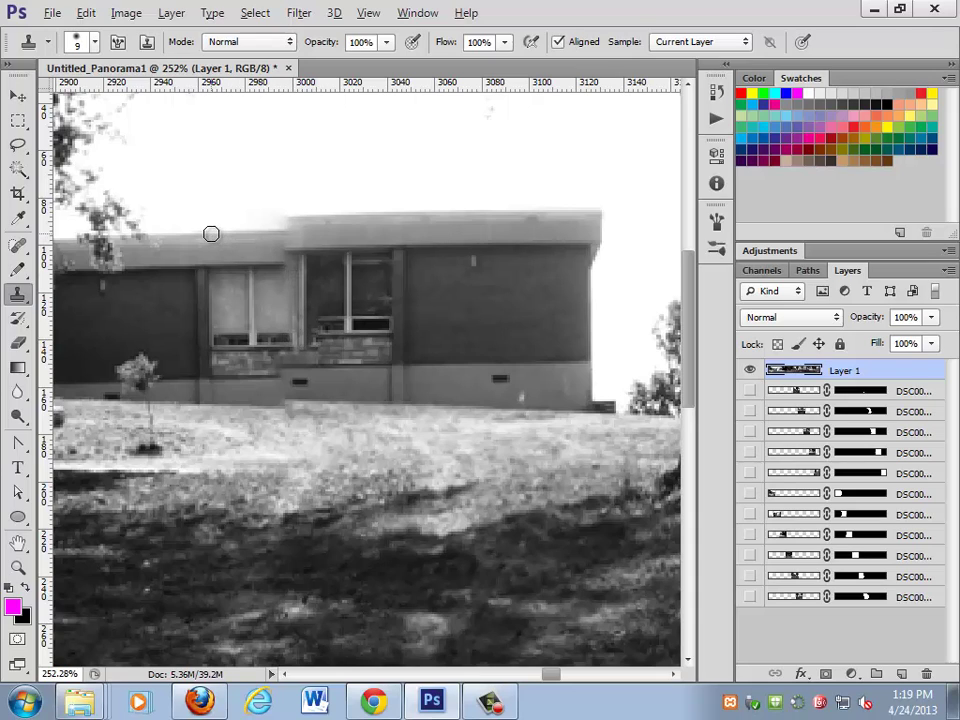
# - Clone along the roof edge to smooth out its stepped upper corner
pyautogui.moveTo(211, 233)
pyautogui.mouseDown()
pyautogui.moveTo(364, 233)
pyautogui.moveTo(326, 234)
pyautogui.moveTo(433, 219)
pyautogui.moveTo(343, 227)
pyautogui.mouseUp()
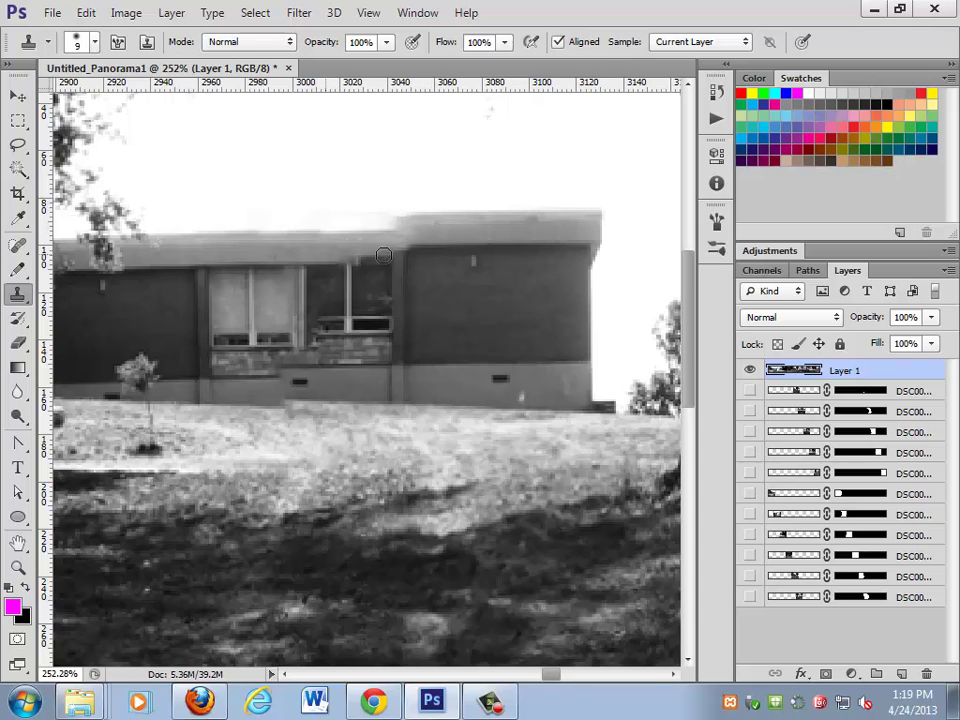
pyautogui.moveTo(379, 227); pyautogui.dragTo(450, 222)
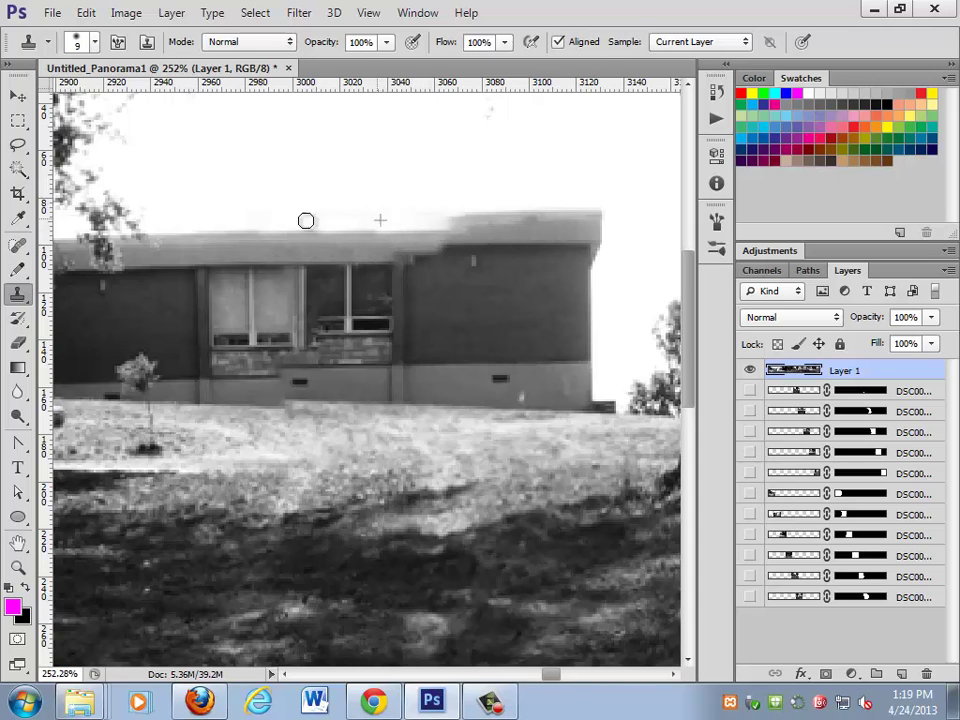
pyautogui.moveTo(204, 225); pyautogui.dragTo(253, 226)
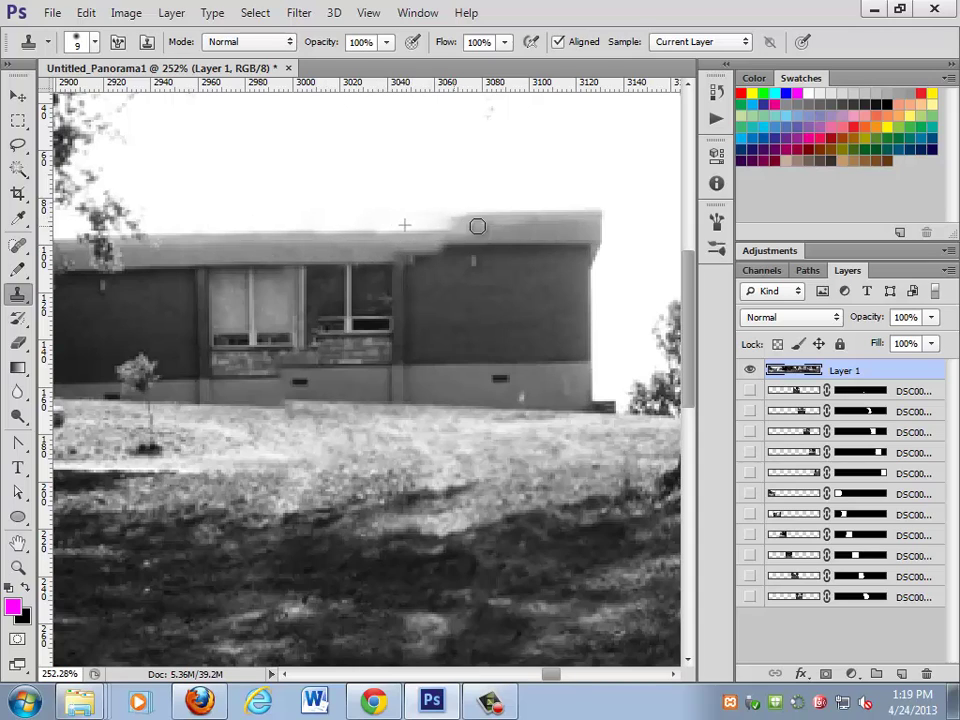
pyautogui.moveTo(460, 226)
pyautogui.mouseDown()
pyautogui.moveTo(448, 223)
pyautogui.moveTo(531, 223)
pyautogui.moveTo(481, 222)
pyautogui.moveTo(388, 249)
pyautogui.moveTo(494, 254)
pyautogui.moveTo(448, 251)
pyautogui.mouseUp()
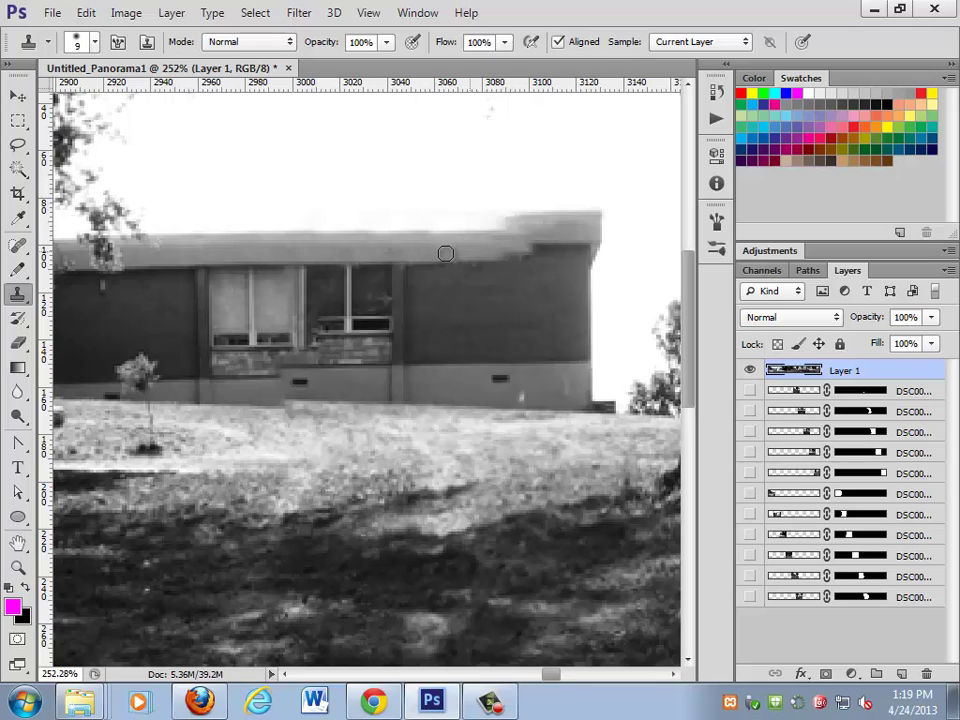
pyautogui.moveTo(469, 259)
pyautogui.mouseDown()
pyautogui.moveTo(519, 252)
pyautogui.moveTo(546, 227)
pyautogui.moveTo(533, 218)
pyautogui.moveTo(563, 221)
pyautogui.moveTo(544, 251)
pyautogui.moveTo(552, 222)
pyautogui.moveTo(602, 225)
pyautogui.moveTo(536, 210)
pyautogui.moveTo(605, 224)
pyautogui.mouseUp()
# - Paint the roof's ragged right end white with the Pencil tool
pyautogui.press('b')
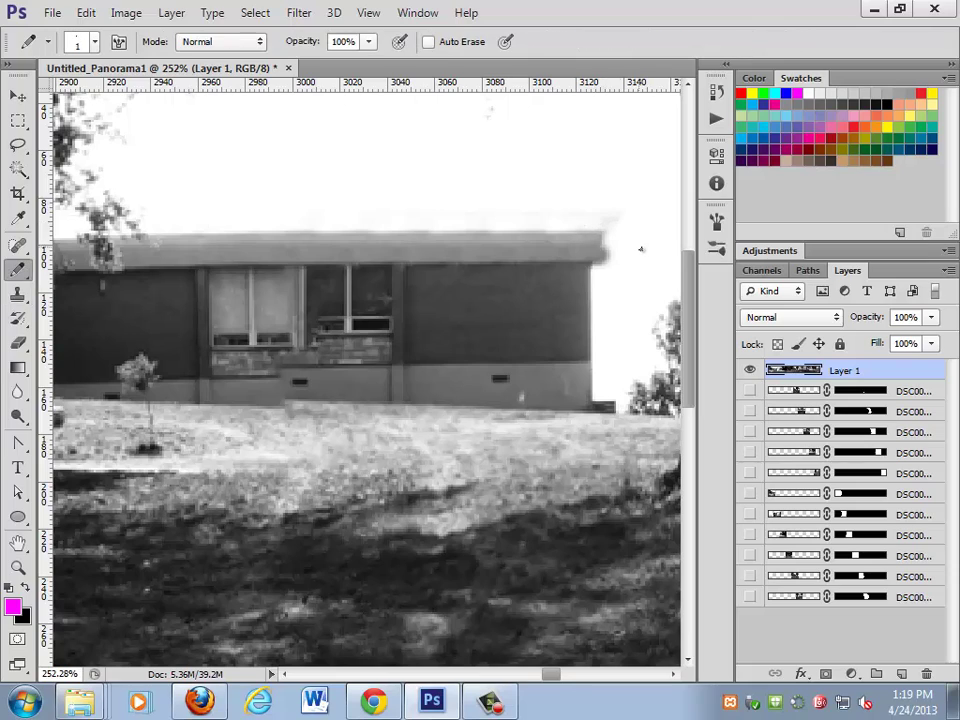
pyautogui.rightClick(18, 269)
pyautogui.click(64, 287)
pyautogui.keyDown('alt'); pyautogui.click(620, 212); pyautogui.keyUp('alt')
pyautogui.moveTo(606, 226); pyautogui.dragTo(602, 258)
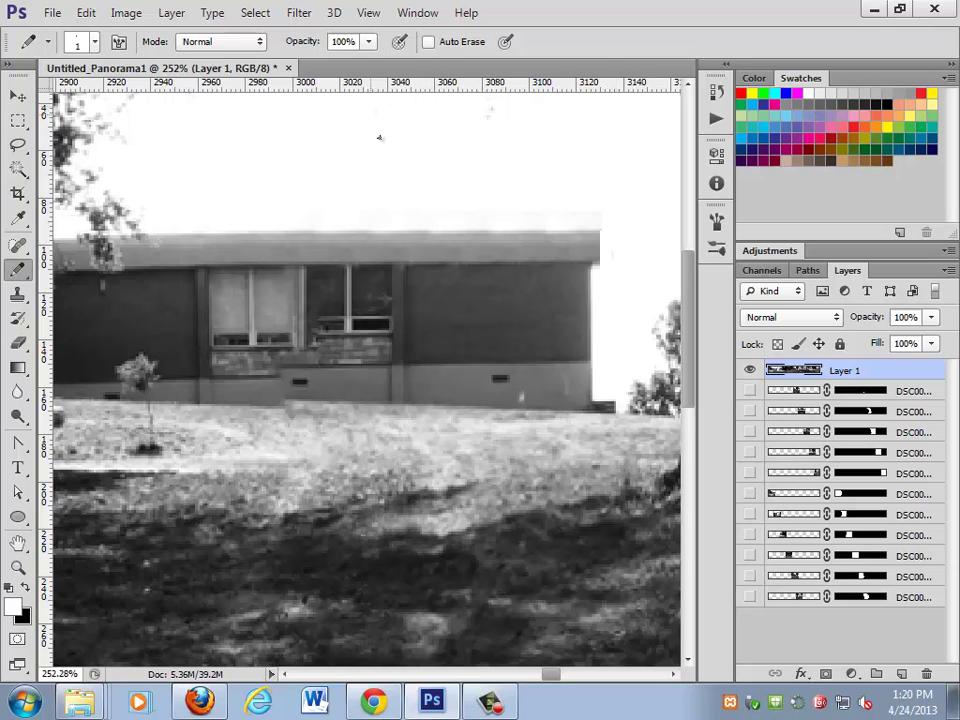
# - With a larger pencil, clean the haze above the roofline, then fit the whole panorama on screen
pyautogui.press(']')
pyautogui.press(']')
pyautogui.press(']')
pyautogui.press(']')
pyautogui.moveTo(600, 221)
pyautogui.mouseDown()
pyautogui.moveTo(205, 221)
pyautogui.moveTo(574, 208)
pyautogui.moveTo(614, 233)
pyautogui.mouseUp()
pyautogui.moveTo(546, 184); pyautogui.dragTo(544, 303)
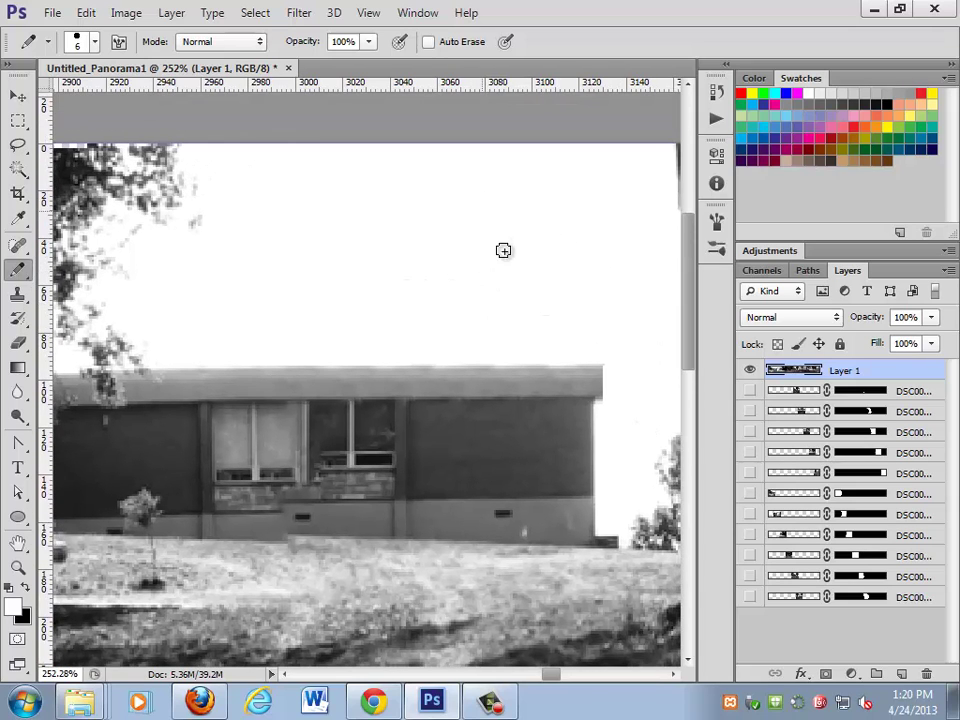
pyautogui.moveTo(503, 248); pyautogui.dragTo(499, 195)
pyautogui.moveTo(467, 465); pyautogui.dragTo(467, 268)
pyautogui.moveTo(484, 328); pyautogui.dragTo(505, 392)
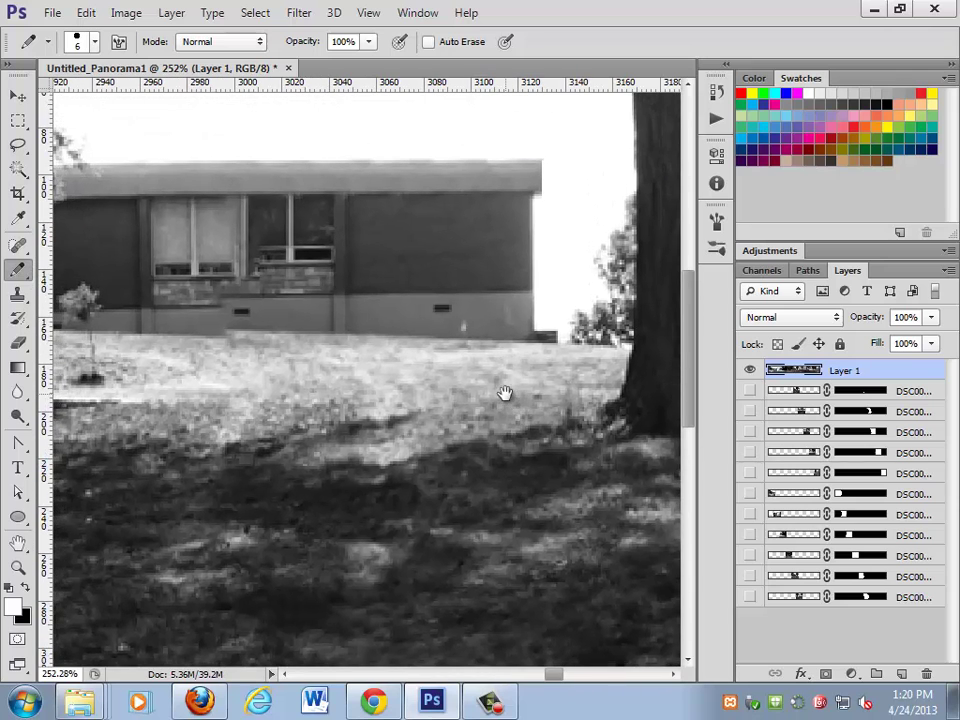
pyautogui.hotkey('ctrl', '0')
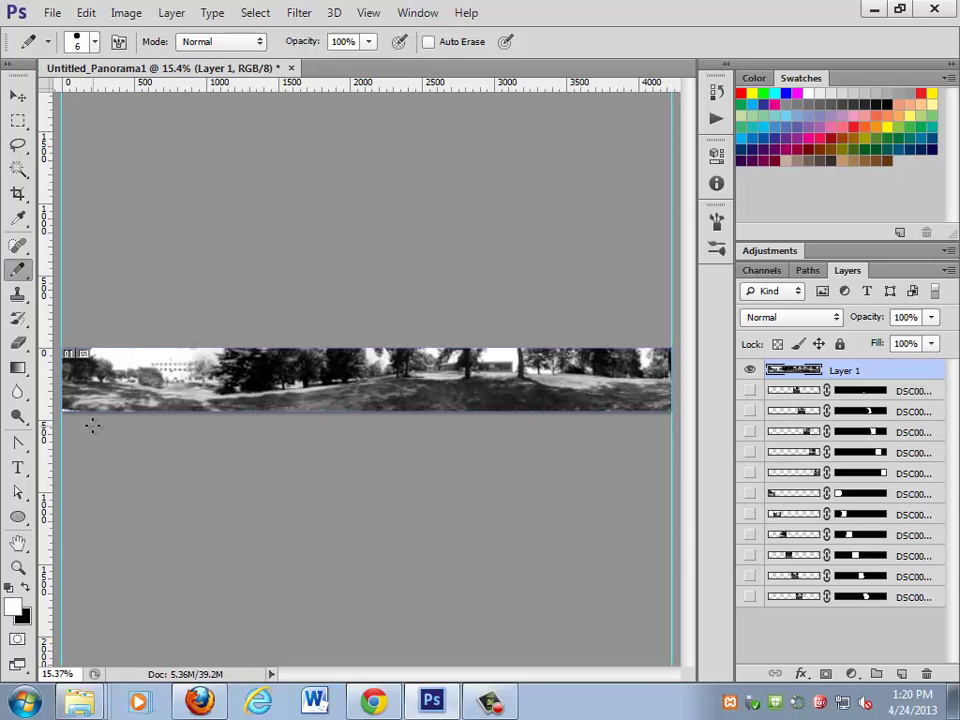
# - Zoom in on the left end and clone over the checkered gap at the bottom-left corner
pyautogui.press('z')
pyautogui.moveTo(81, 409); pyautogui.dragTo(165, 412)
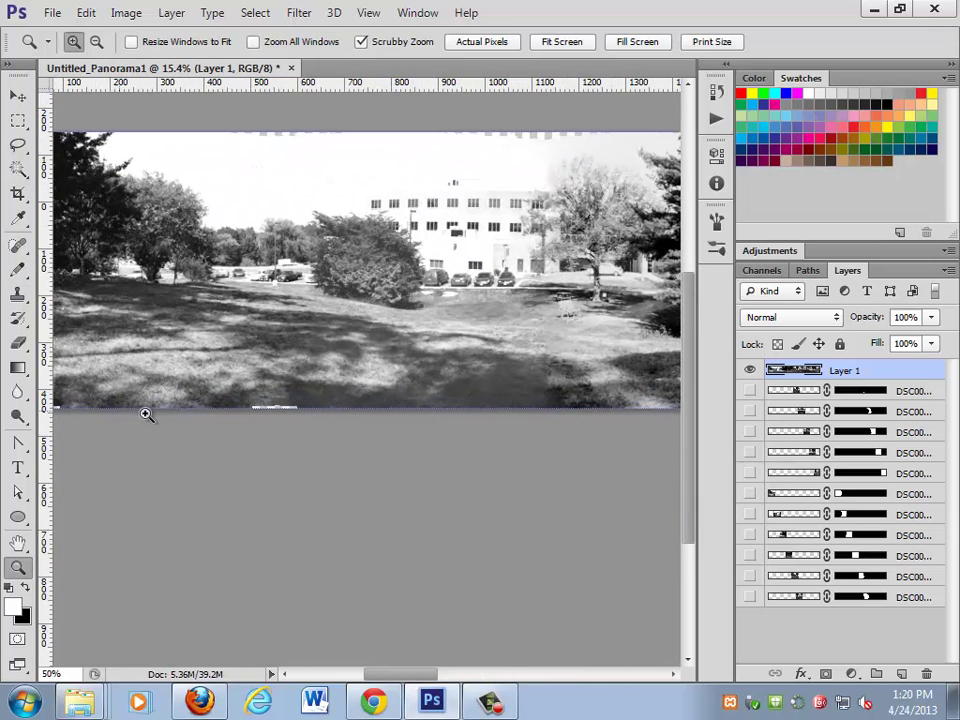
pyautogui.press('s')
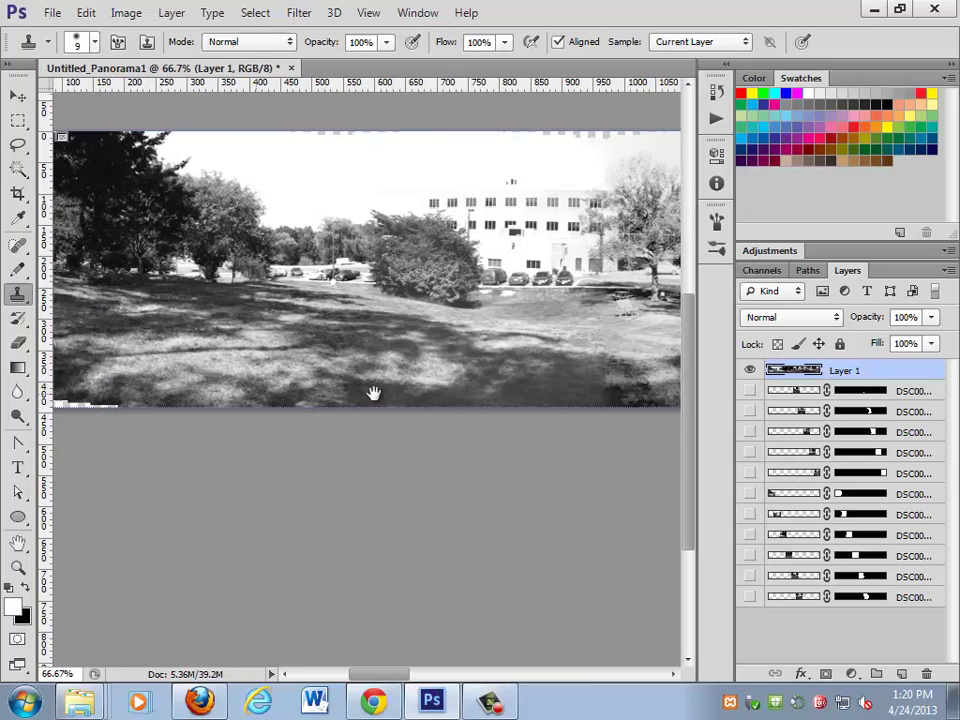
pyautogui.hscroll(-8, 381, 392)
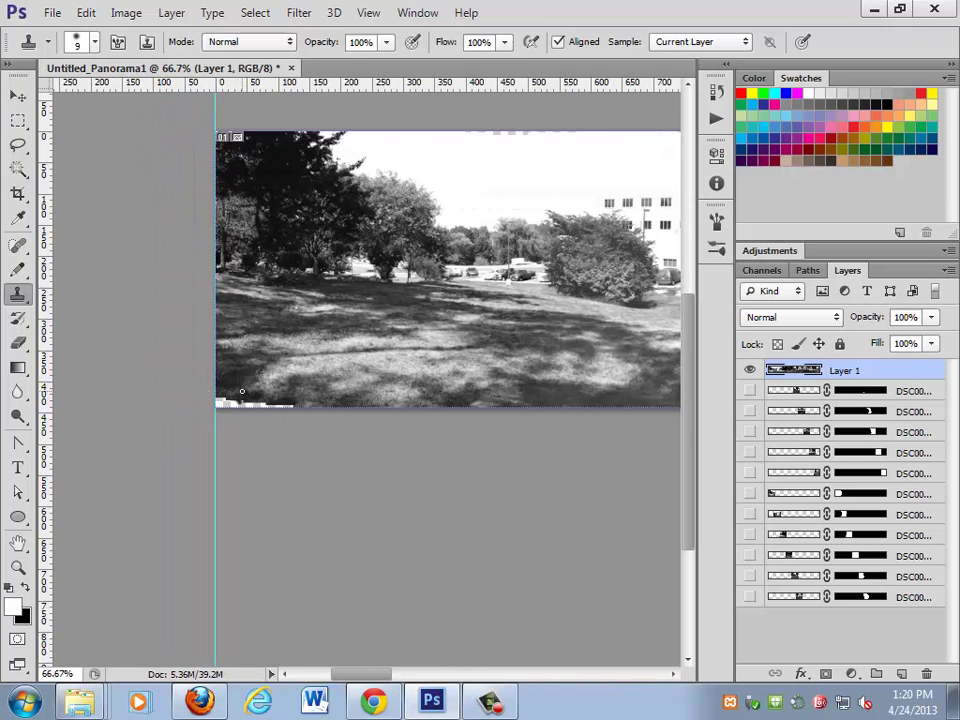
pyautogui.press(']')
pyautogui.press(']')
pyautogui.moveTo(242, 398); pyautogui.dragTo(279, 400)
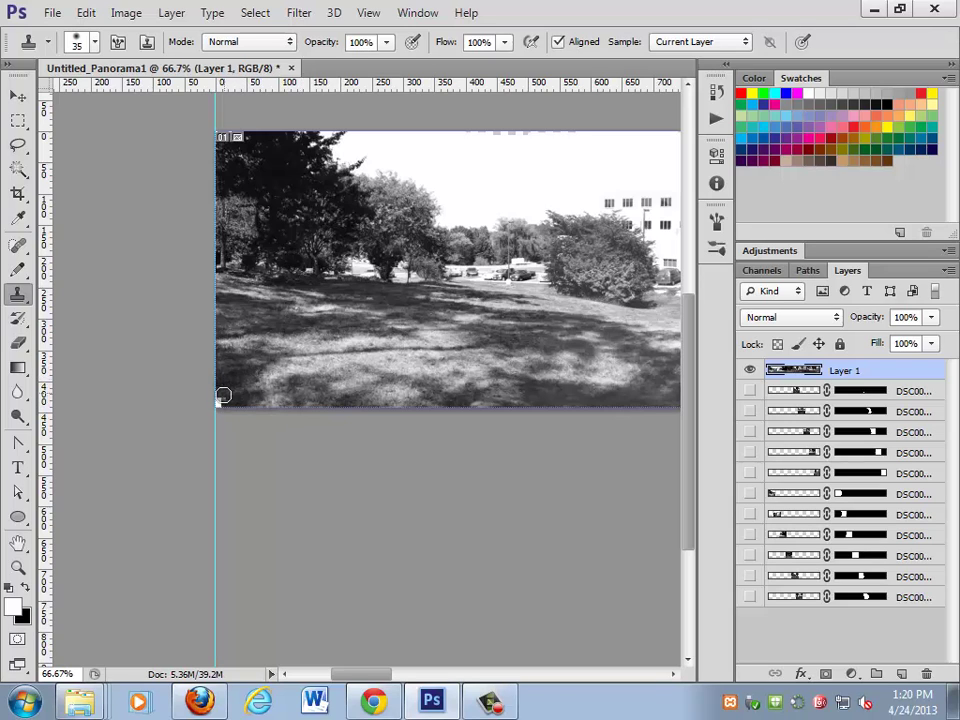
pyautogui.moveTo(219, 396); pyautogui.dragTo(219, 405)
# - Clone over the checkered strip along the top edge, then pan to the panorama's far right end
pyautogui.scroll(3, 289, 317)
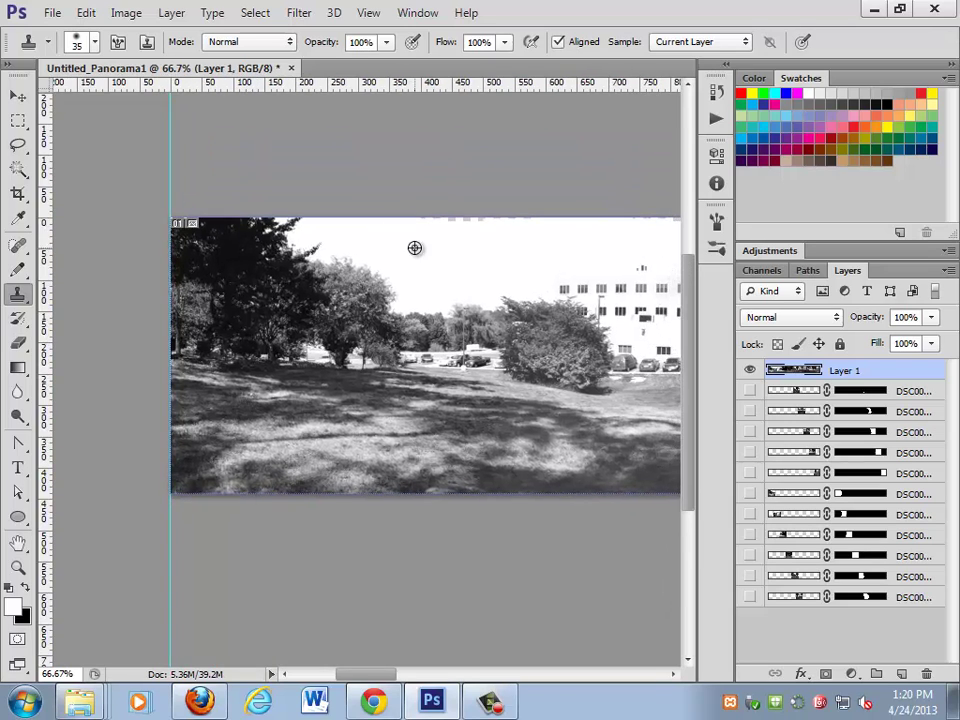
pyautogui.moveTo(441, 221)
pyautogui.mouseDown()
pyautogui.moveTo(536, 223)
pyautogui.moveTo(516, 270)
pyautogui.moveTo(463, 248)
pyautogui.mouseUp()
pyautogui.hotkey('ctrl', 'r')
pyautogui.moveTo(544, 249)
pyautogui.mouseDown()
pyautogui.moveTo(508, 264)
pyautogui.moveTo(624, 257)
pyautogui.moveTo(607, 251)
pyautogui.mouseUp()
pyautogui.hscroll(2, 500, 300)
pyautogui.hscroll(2, 428, 358)
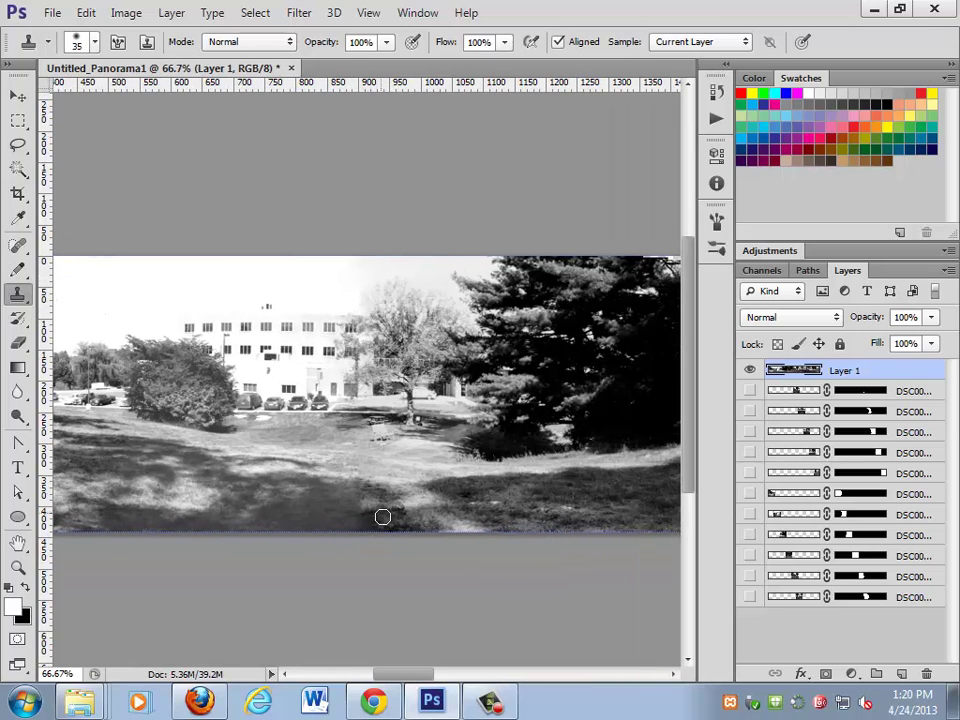
pyautogui.hscroll(3, 388, 495)
pyautogui.hscroll(2, 354, 484)
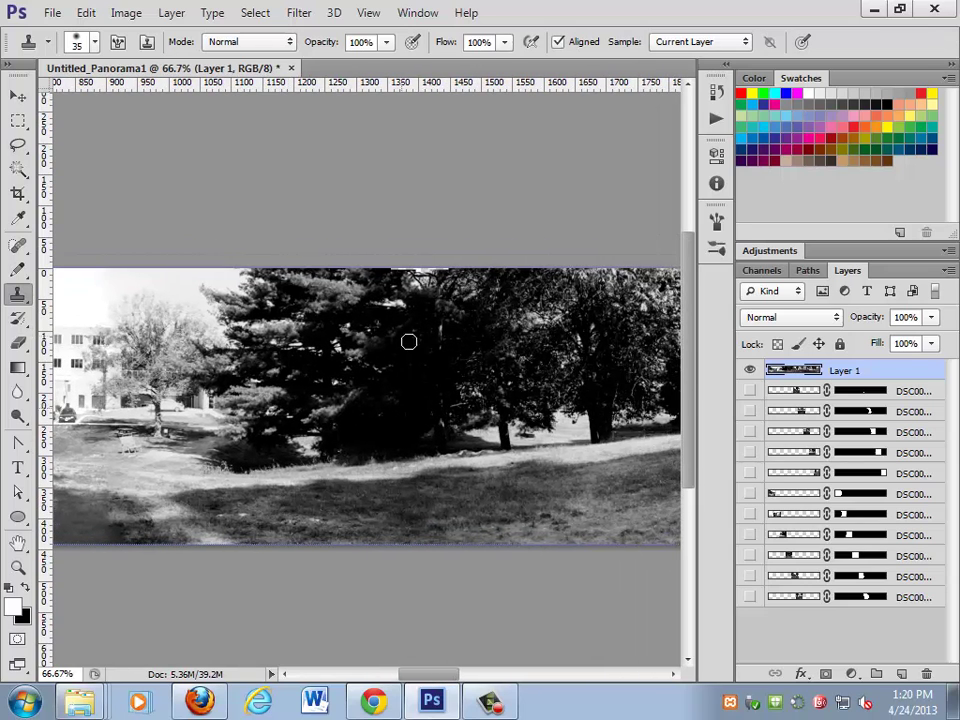
pyautogui.moveTo(611, 321); pyautogui.dragTo(324, 399)
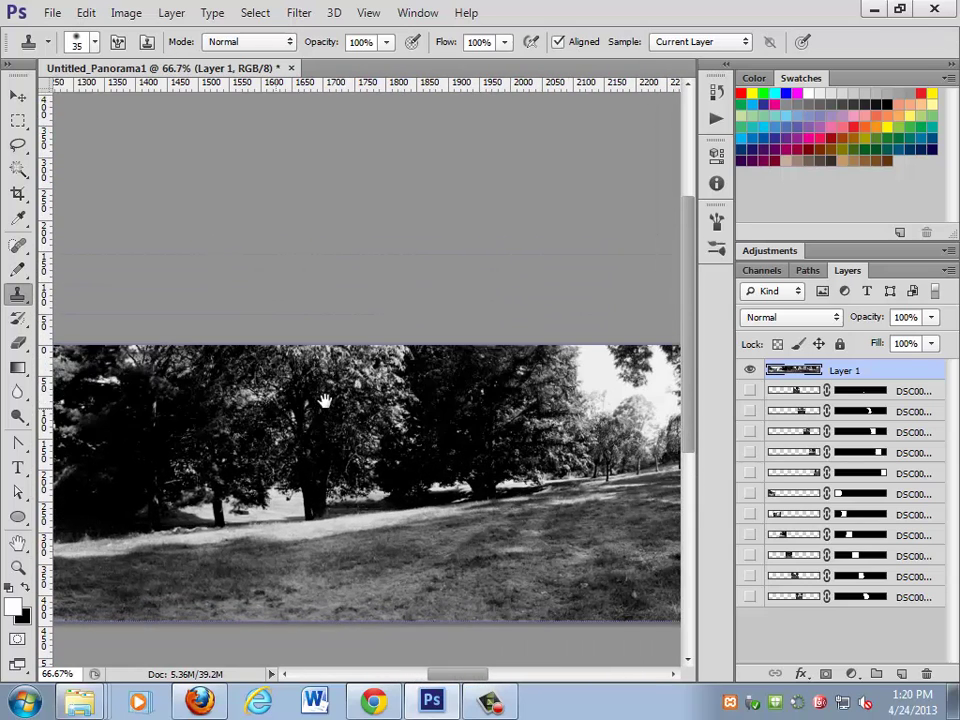
pyautogui.moveTo(487, 401)
pyautogui.mouseDown()
pyautogui.moveTo(435, 388)
pyautogui.moveTo(435, 321)
pyautogui.moveTo(375, 407)
pyautogui.moveTo(296, 372)
pyautogui.moveTo(132, 272)
pyautogui.mouseUp()
# - Save the panorama as Untitled_Panorama1.psd in folder 1
pyautogui.hotkey('ctrl', 's')
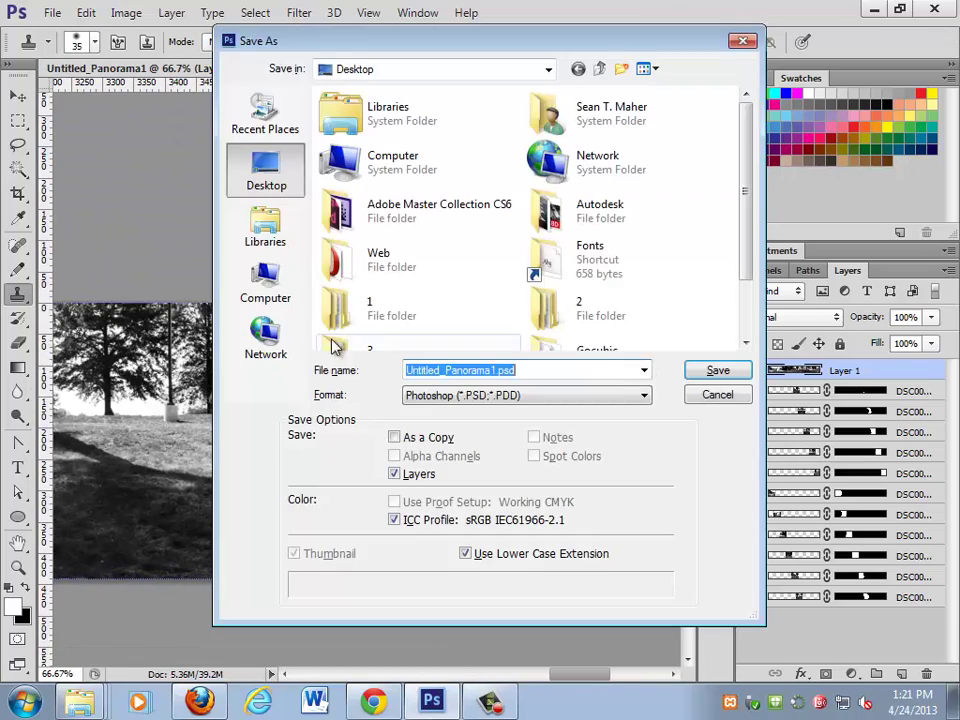
pyautogui.doubleClick(370, 316)
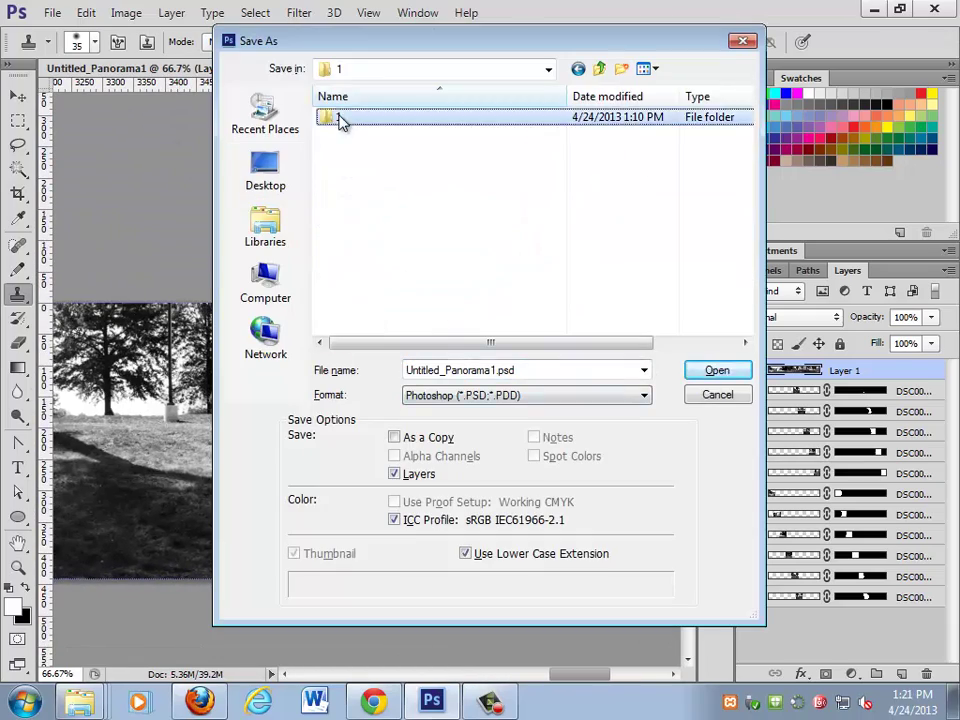
pyautogui.doubleClick(521, 371)
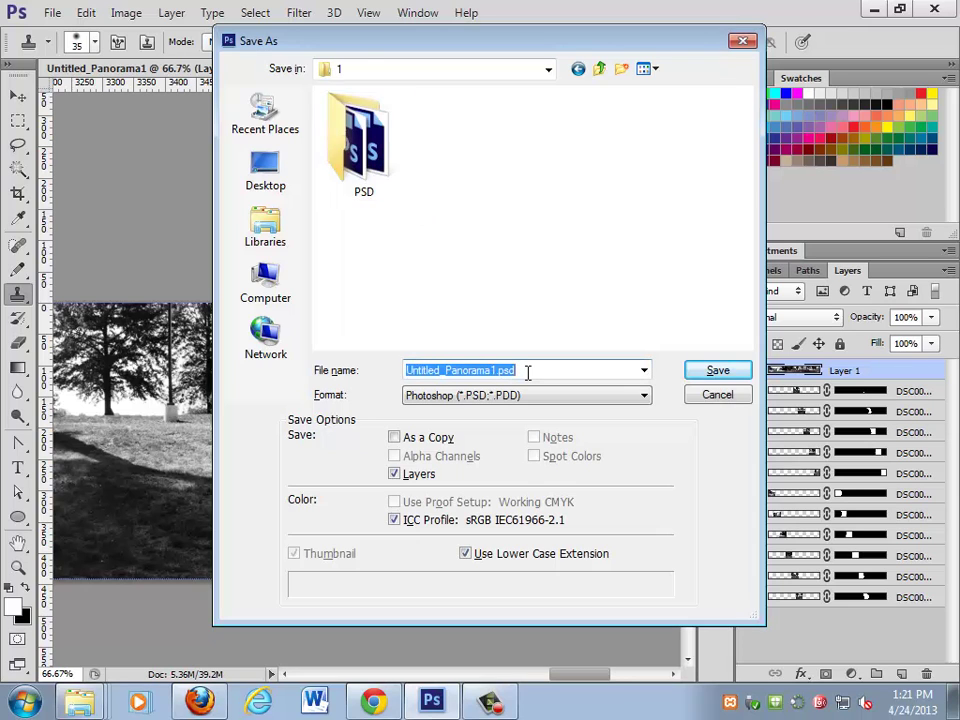
pyautogui.press('Return')
pyautogui.press('Return')
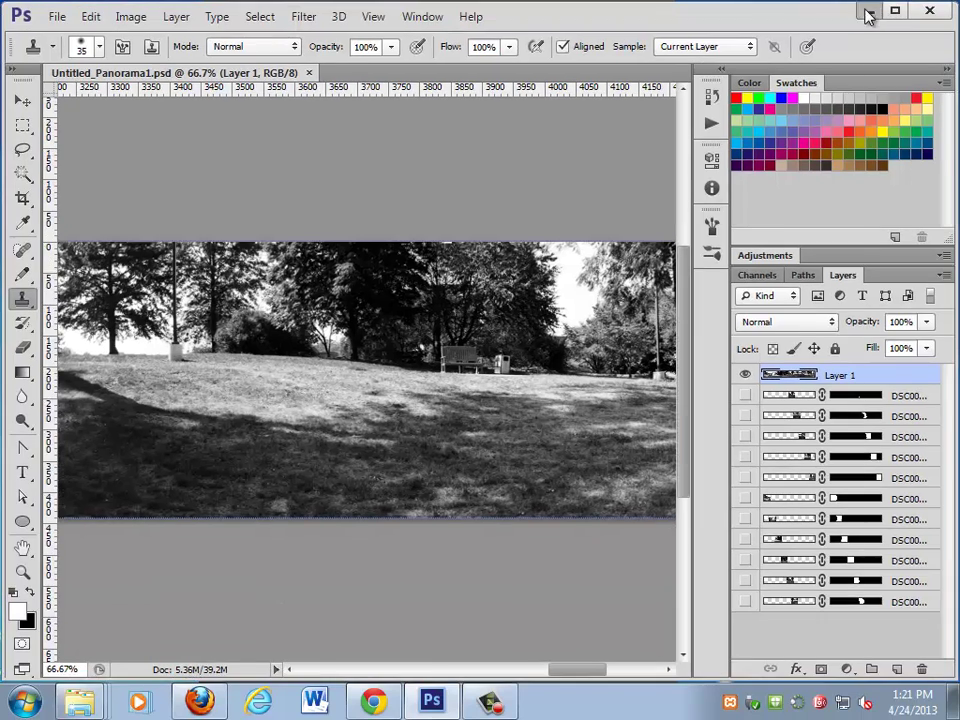
# - Minimize Photoshop and the PSD folder, go back to folder 3, and enter the Gocubic folder
pyautogui.click(874, 9)
pyautogui.click(592, 17)
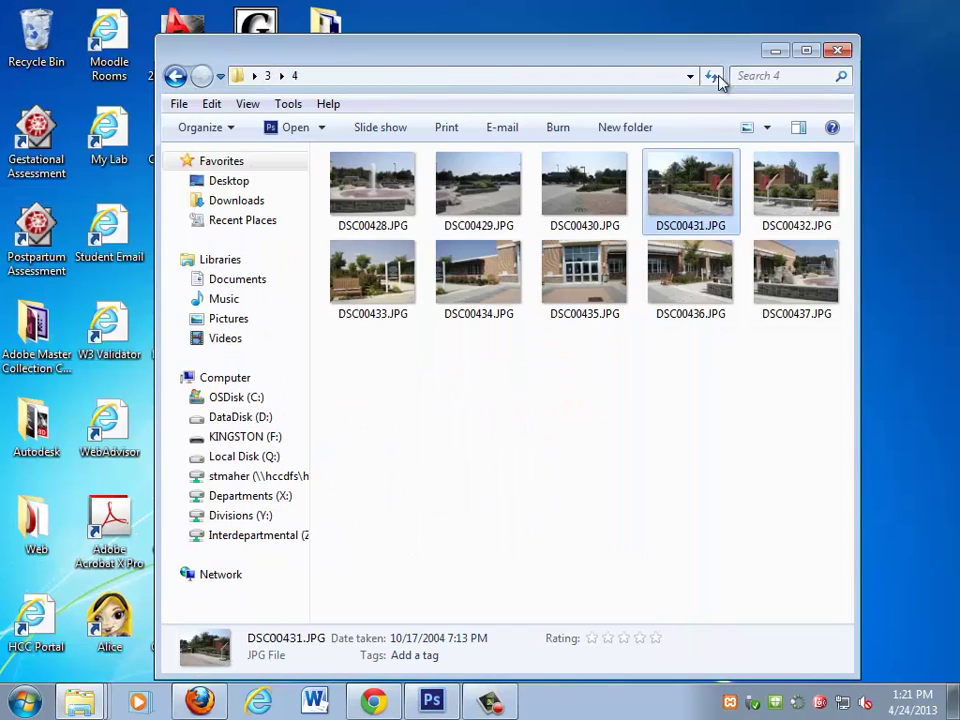
pyautogui.click(174, 78)
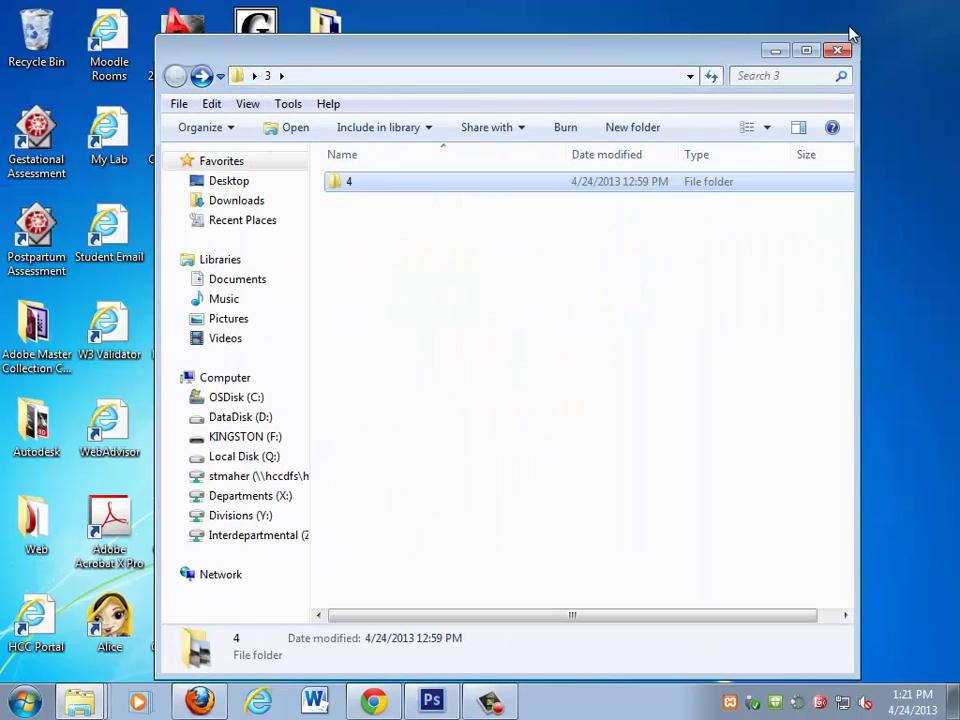
pyautogui.click(840, 52)
# - Launch GoCubic.exe, switch Make Pano from Cubic to Cylindrical (v2), then bring up ReadMe.txt
pyautogui.doubleClick(345, 410)
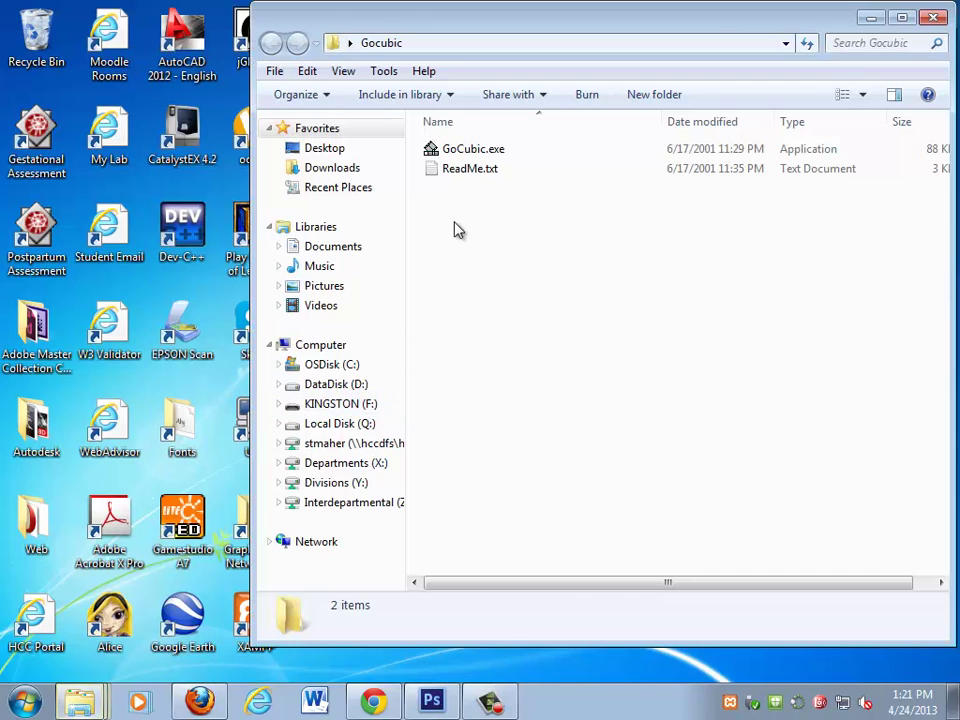
pyautogui.doubleClick(467, 150)
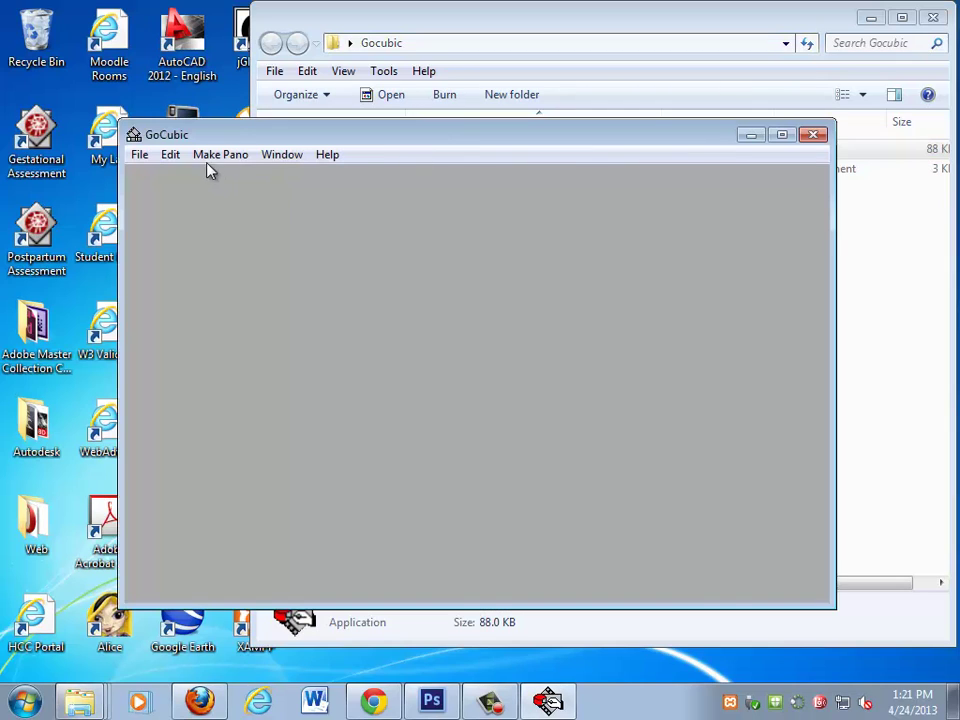
pyautogui.click(203, 160)
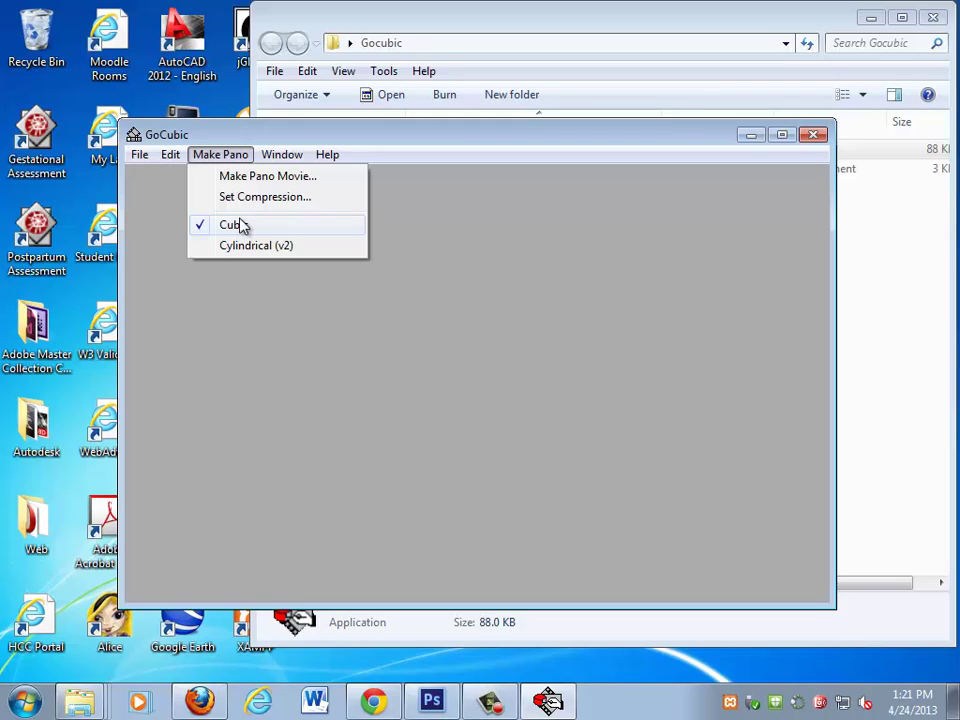
pyautogui.click(240, 247)
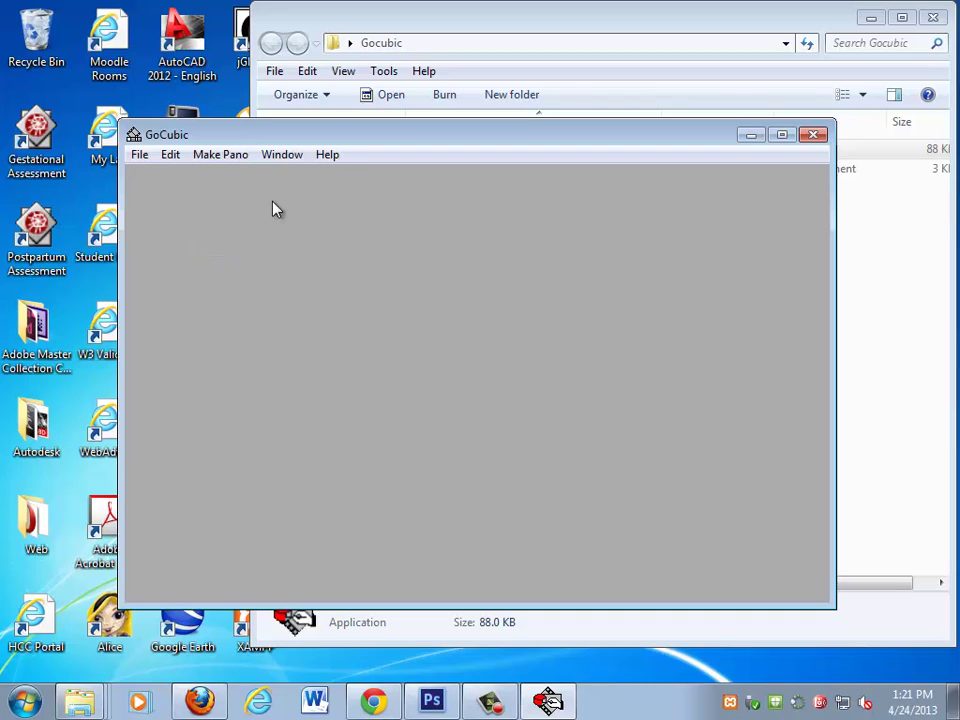
pyautogui.click(226, 154)
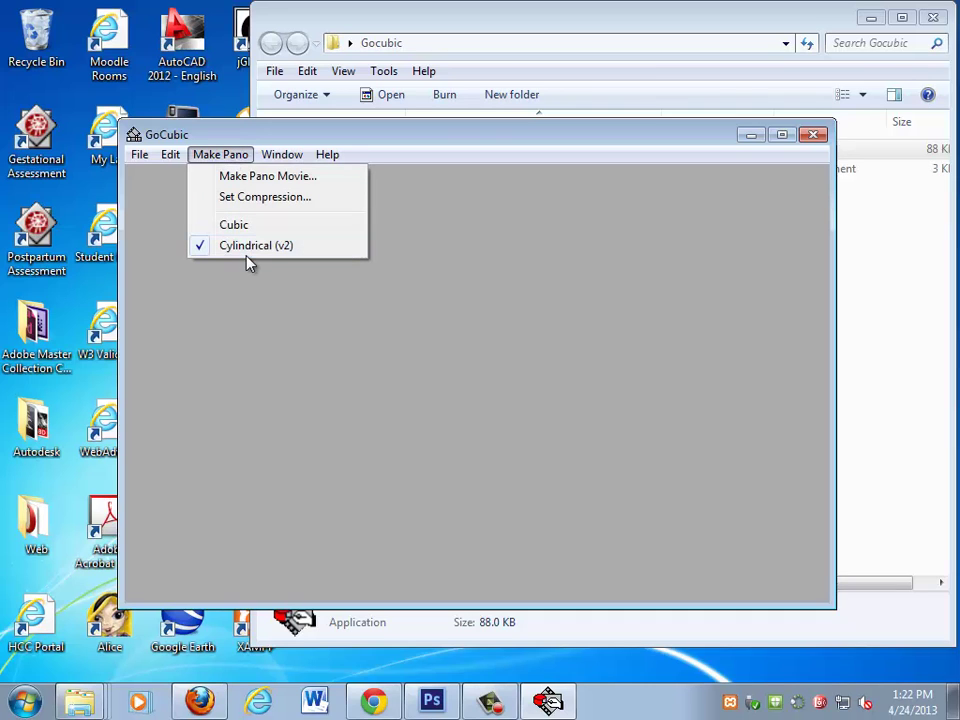
pyautogui.click(911, 321)
pyautogui.doubleClick(514, 171)
# - Read the ReadMe, highlighting the six cube-face file names, scroll through the steps, and close Notepad
pyautogui.moveTo(480, 108); pyautogui.dragTo(516, 74)
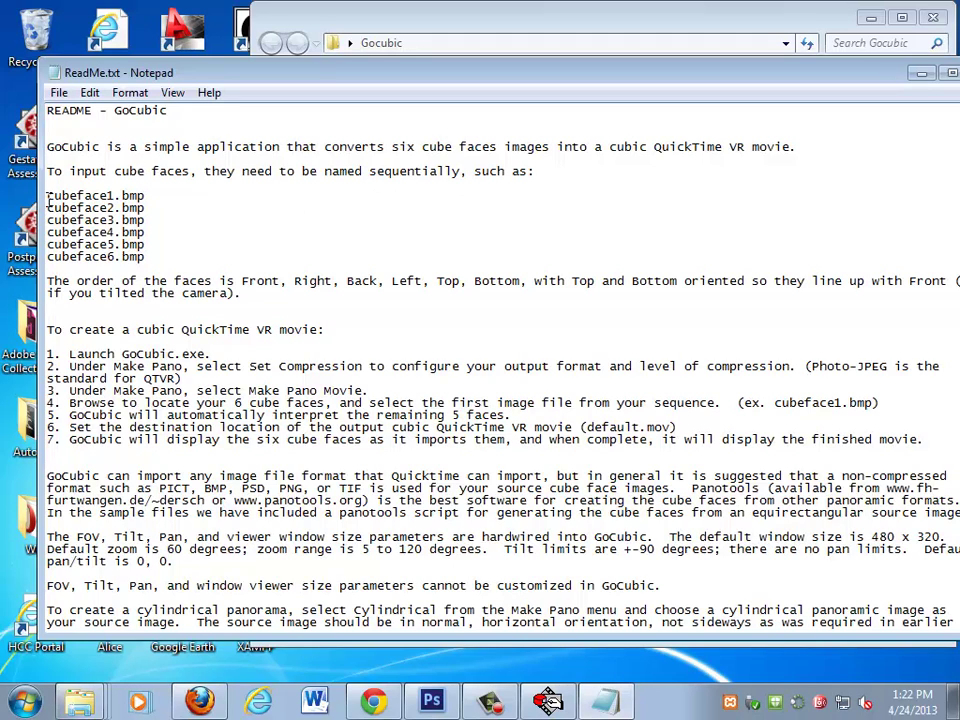
pyautogui.moveTo(47, 196); pyautogui.dragTo(150, 257)
pyautogui.click(150, 257)
pyautogui.moveTo(110, 196); pyautogui.dragTo(150, 257)
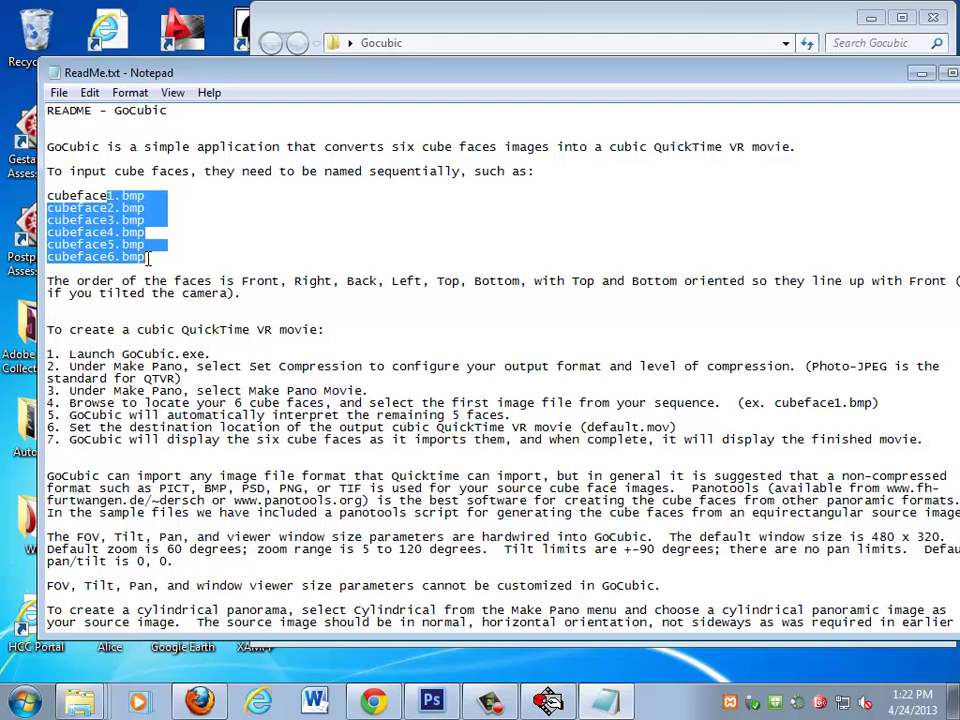
pyautogui.click(150, 257)
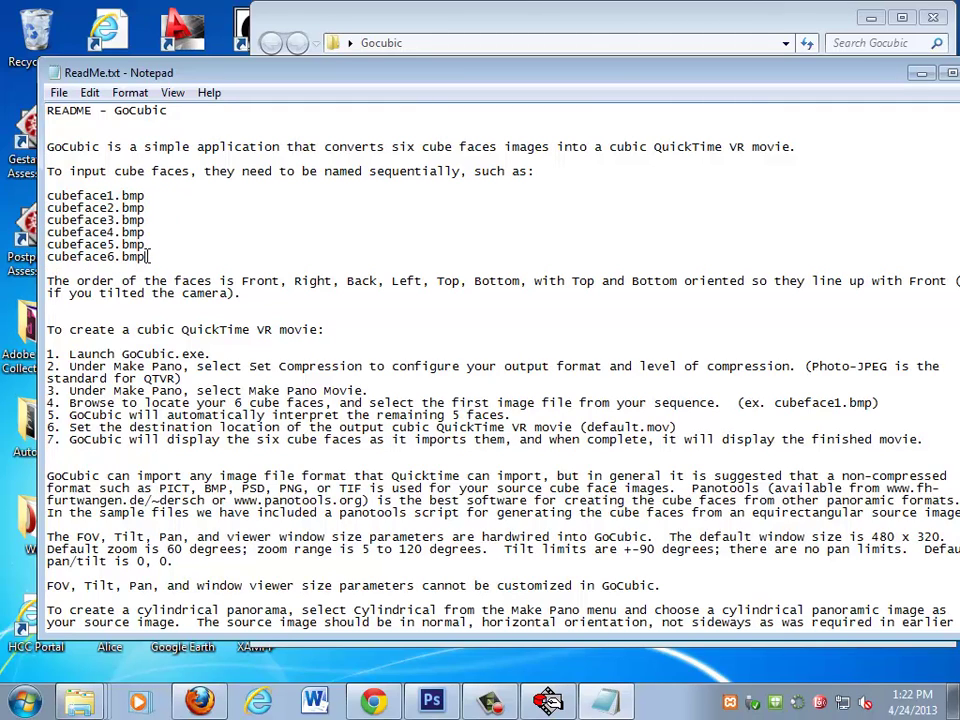
pyautogui.scroll(-1, 150, 257)
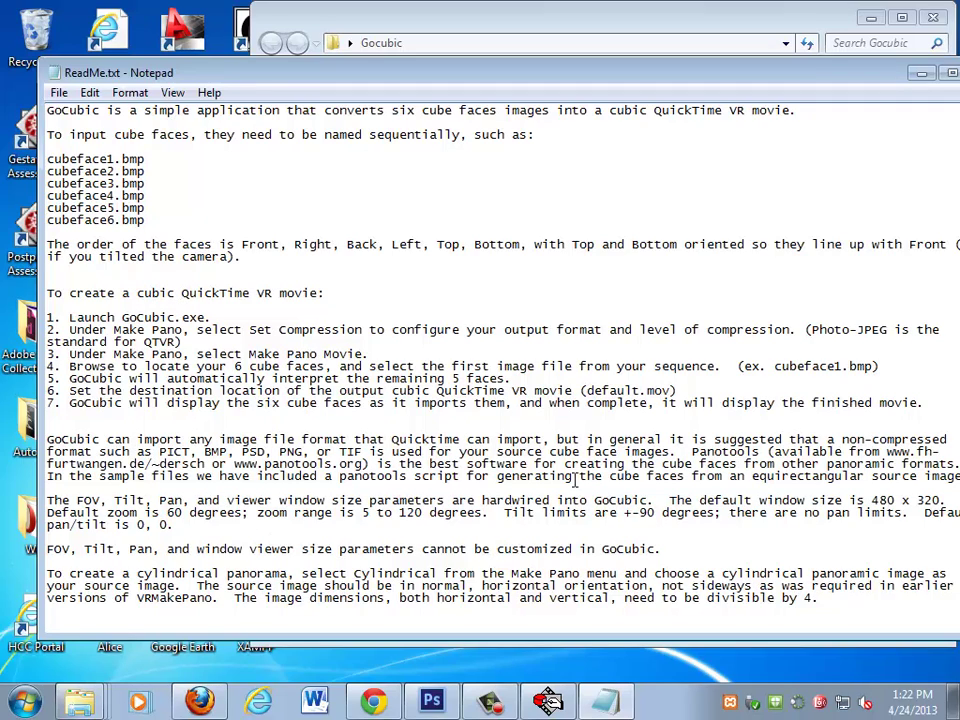
pyautogui.hotkey('alt', 'F4')
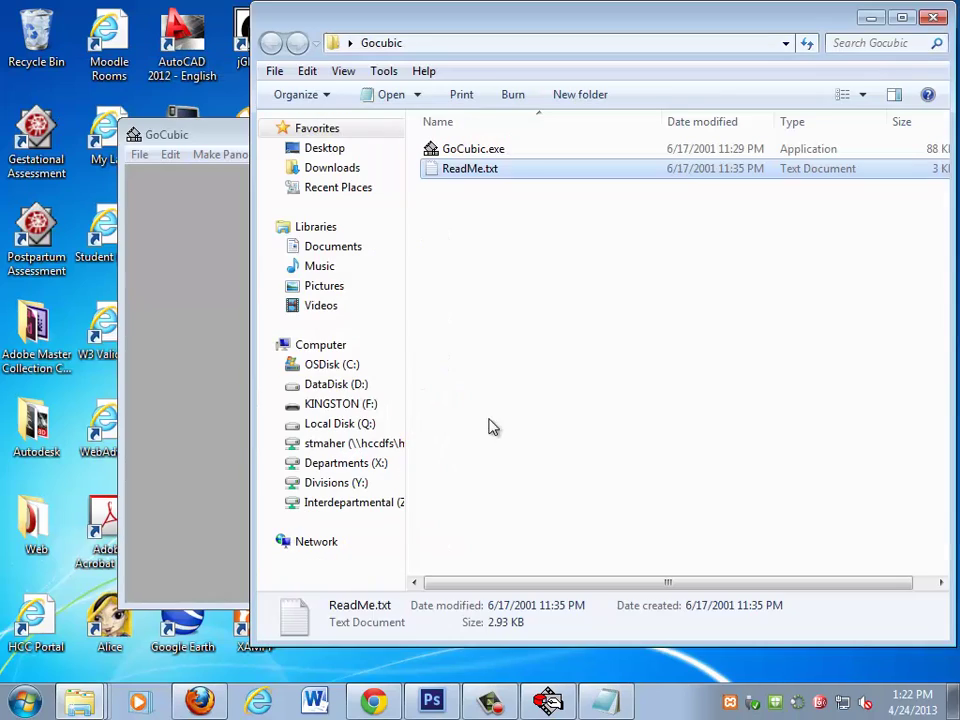
# - Switch to the panorama in Photoshop and look over the Image Size dialog and Edit menu without changes
pyautogui.click(160, 330)
pyautogui.click(432, 702)
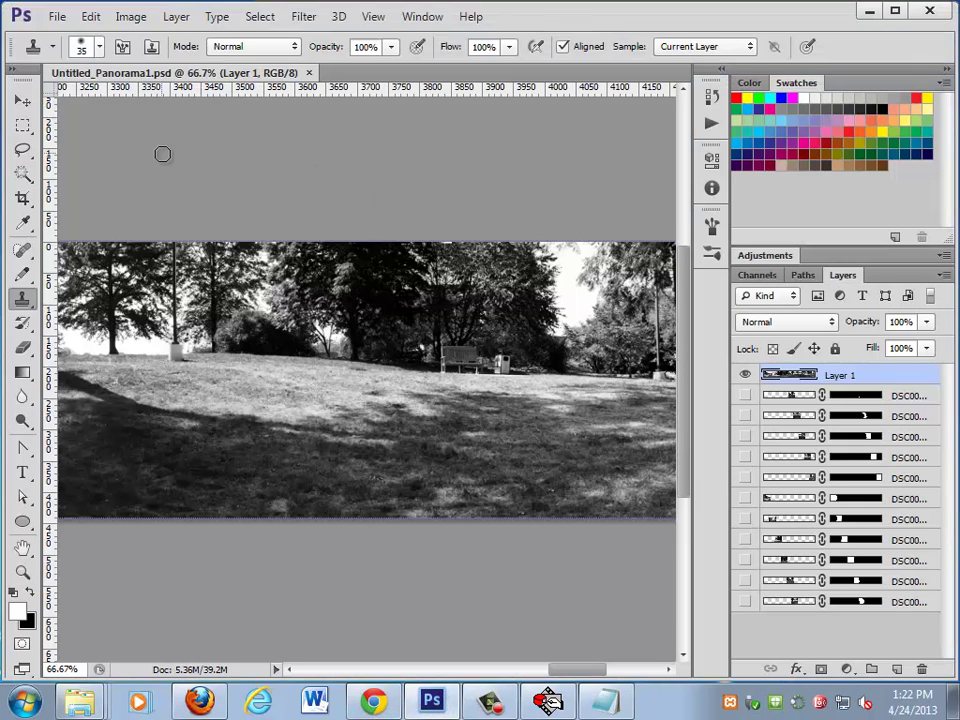
pyautogui.click(130, 17)
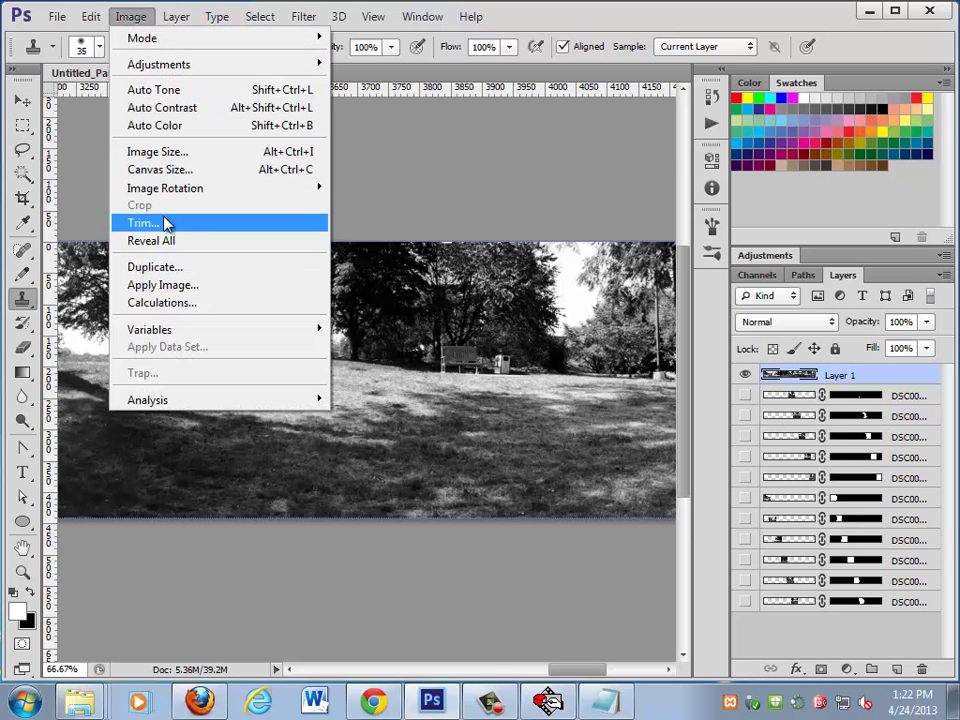
pyautogui.click(157, 152)
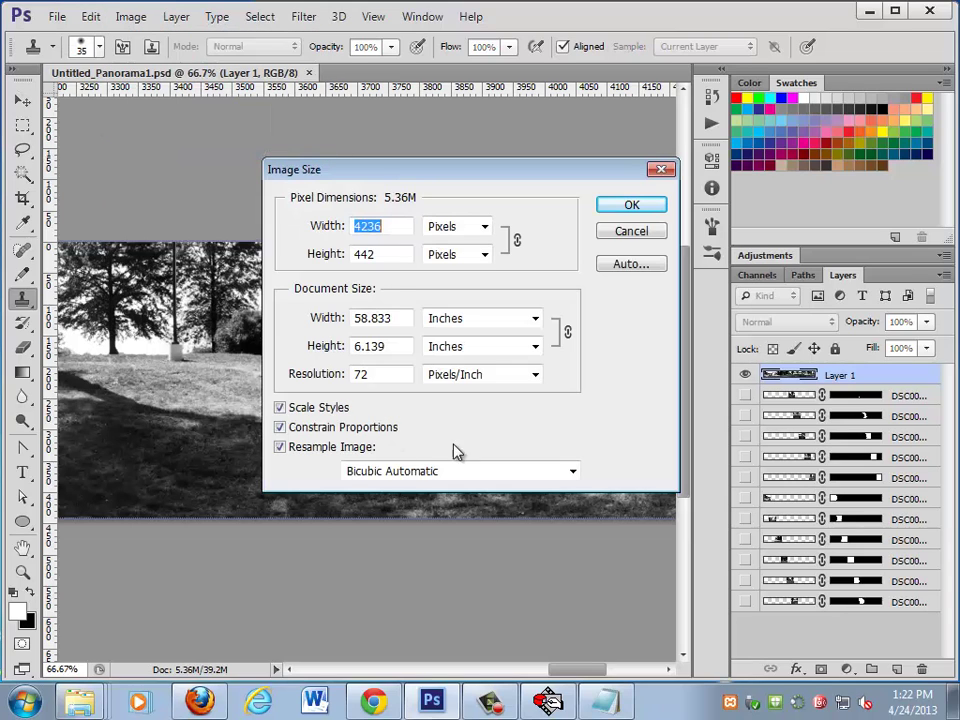
pyautogui.click(397, 228)
pyautogui.click(650, 208)
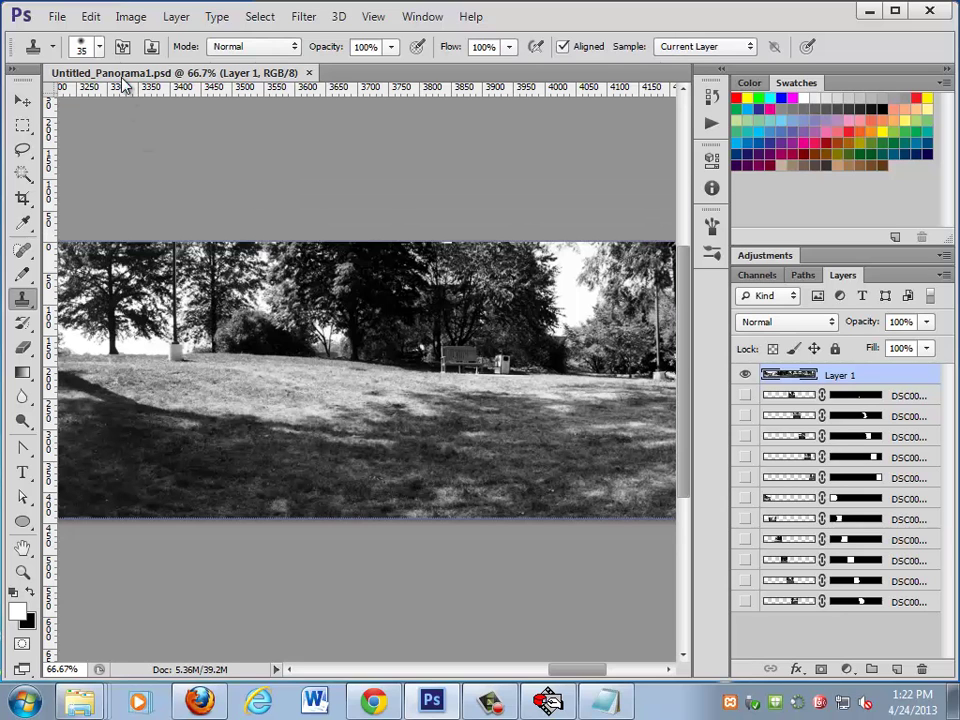
pyautogui.click(60, 17)
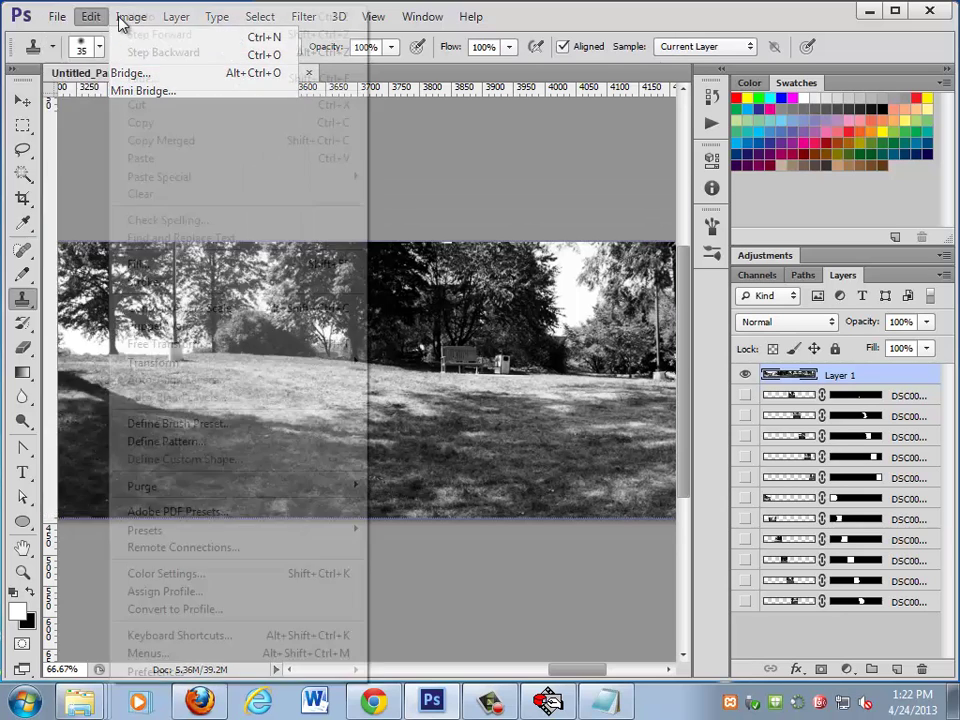
pyautogui.moveTo(90, 17)
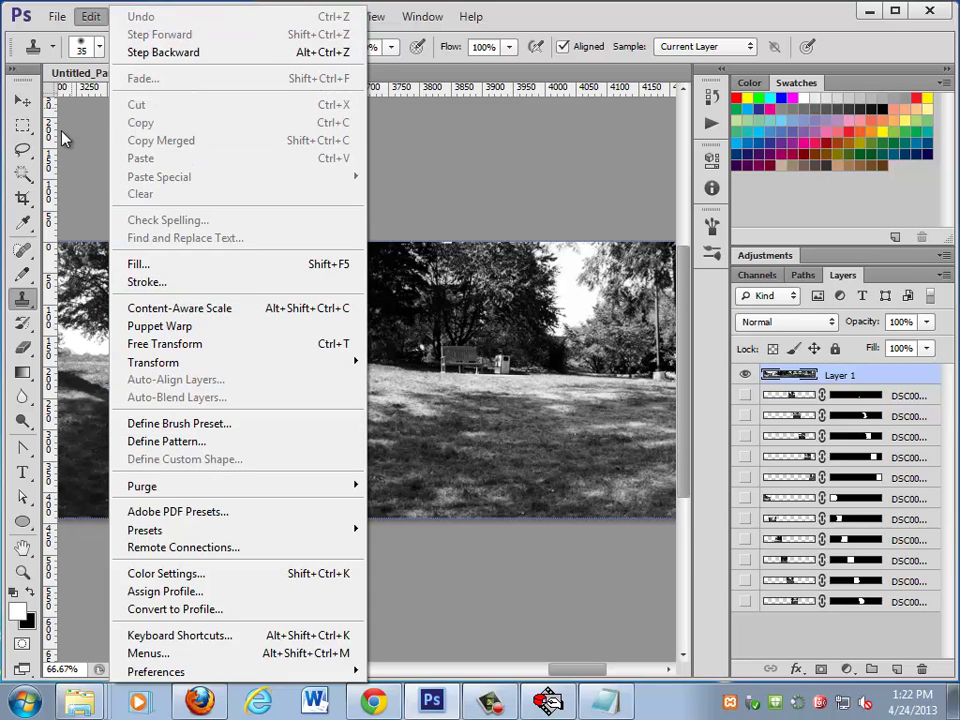
pyautogui.click(125, 57)
# - Resize the panorama to 2000 × 200 pixels with Constrain Proportions turned off
pyautogui.click(131, 17)
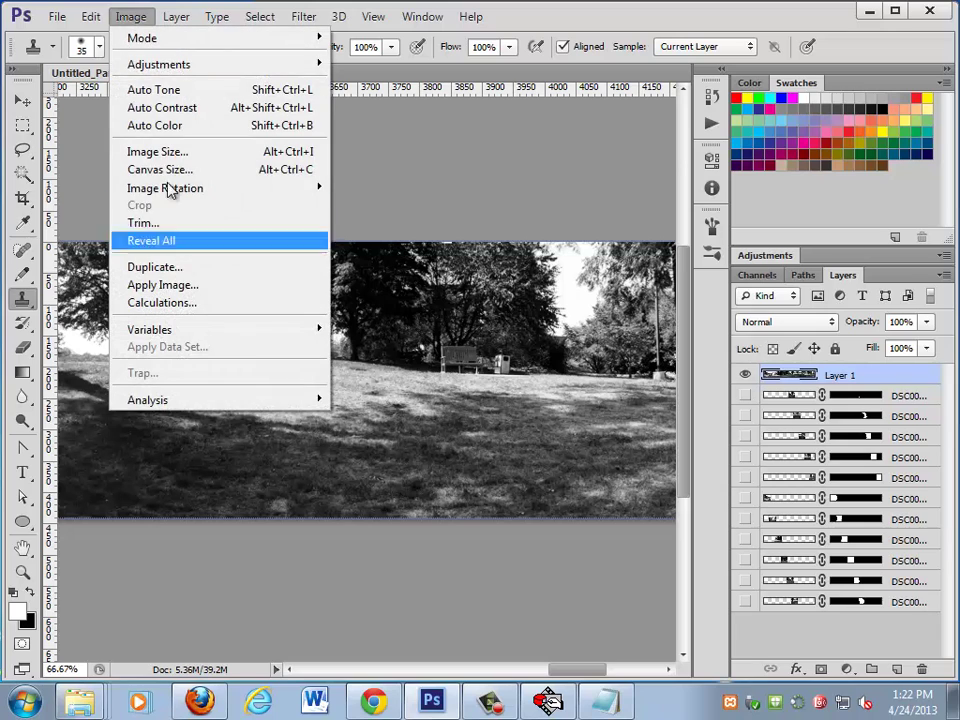
pyautogui.click(157, 152)
pyautogui.write('2000')
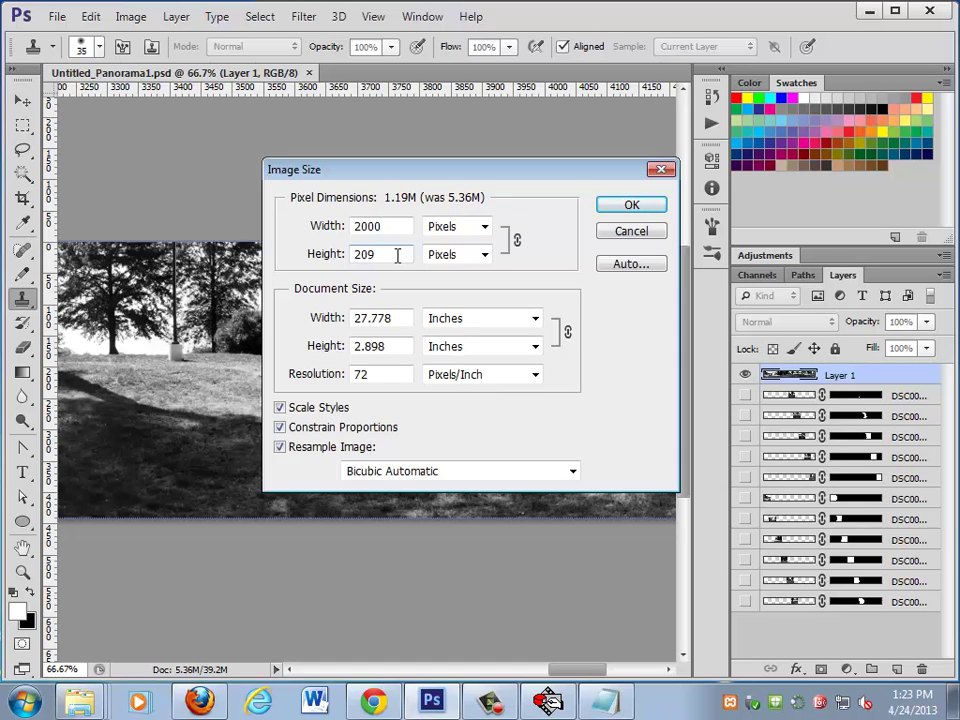
pyautogui.moveTo(392, 255); pyautogui.dragTo(382, 253)
pyautogui.press('BackSpace')
pyautogui.write('9')
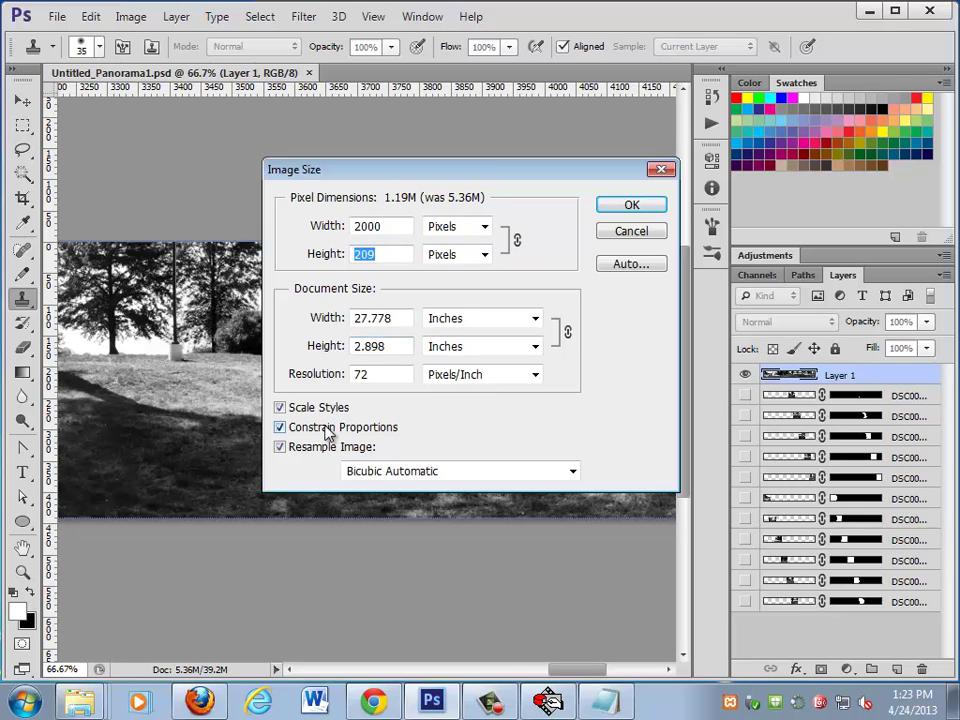
pyautogui.click(325, 428)
pyautogui.moveTo(368, 254); pyautogui.dragTo(390, 254)
pyautogui.write('0')
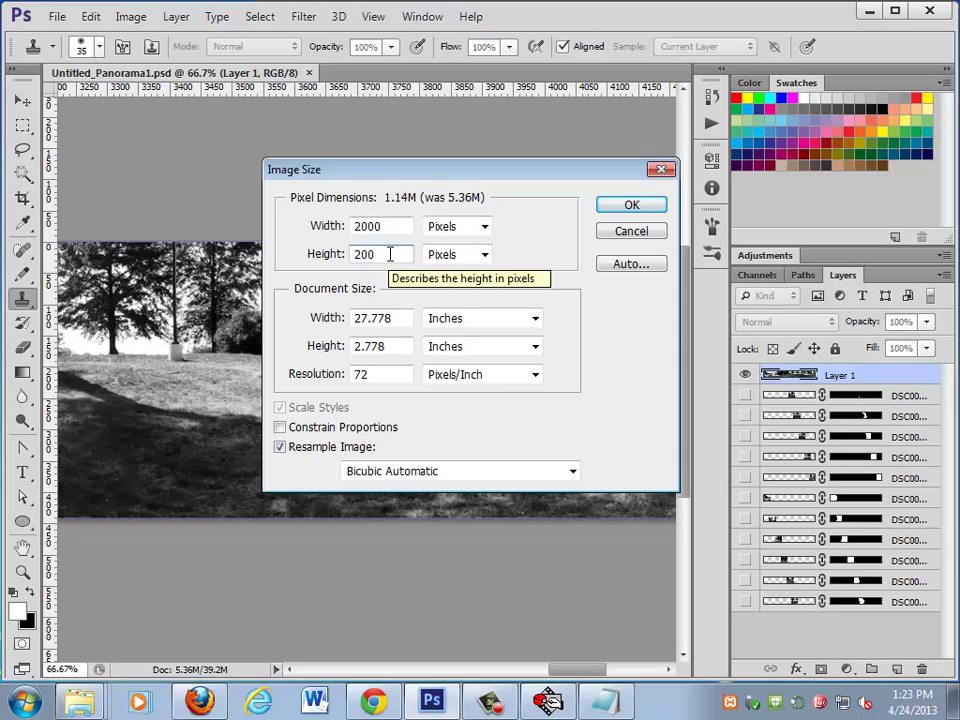
pyautogui.click(640, 207)
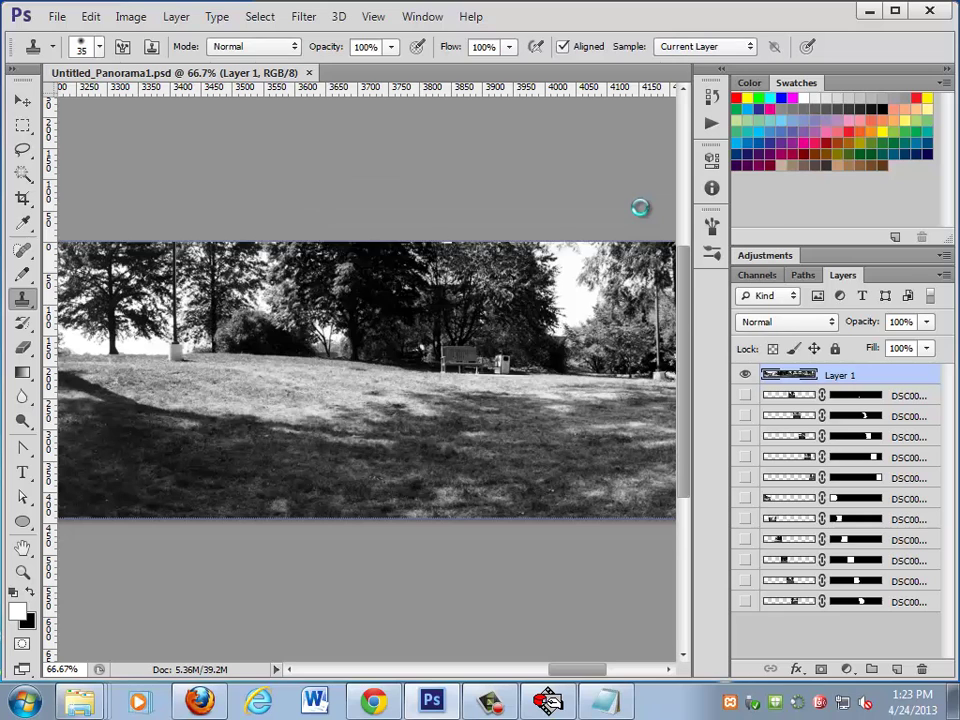
pyautogui.moveTo(161, 300)
pyautogui.mouseDown()
pyautogui.moveTo(340, 395)
pyautogui.moveTo(471, 399)
pyautogui.moveTo(450, 413)
pyautogui.moveTo(332, 413)
pyautogui.moveTo(354, 412)
pyautogui.mouseUp()
# - Export the panorama through Save for Web as a progressive JPEG at quality 100
pyautogui.hotkey('ctrl', 'alt', 'shift', 's')
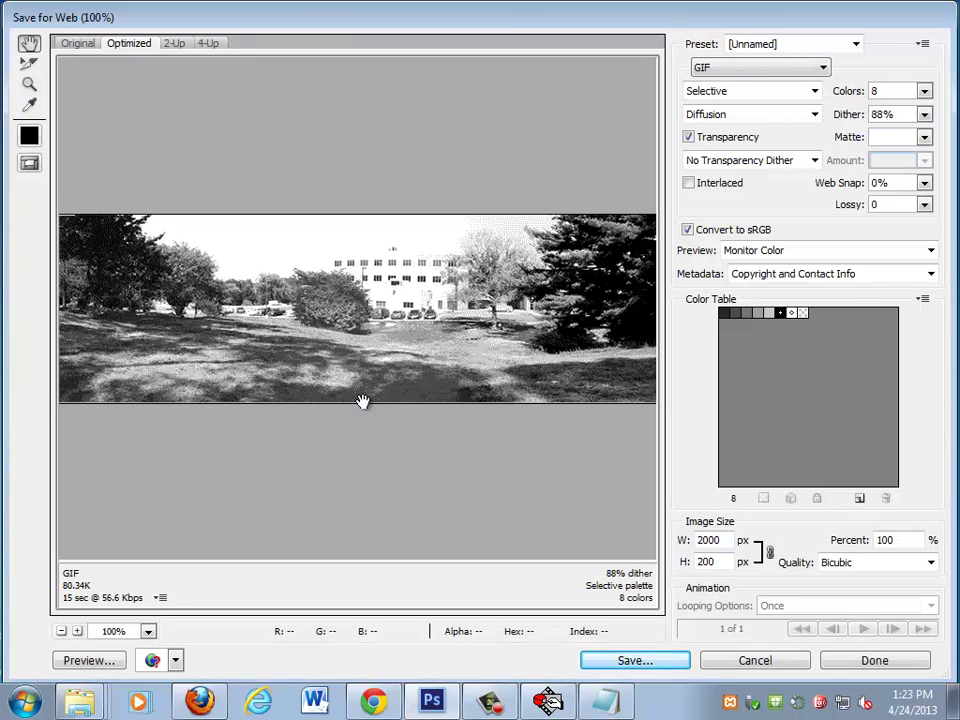
pyautogui.click(790, 67)
pyautogui.click(798, 96)
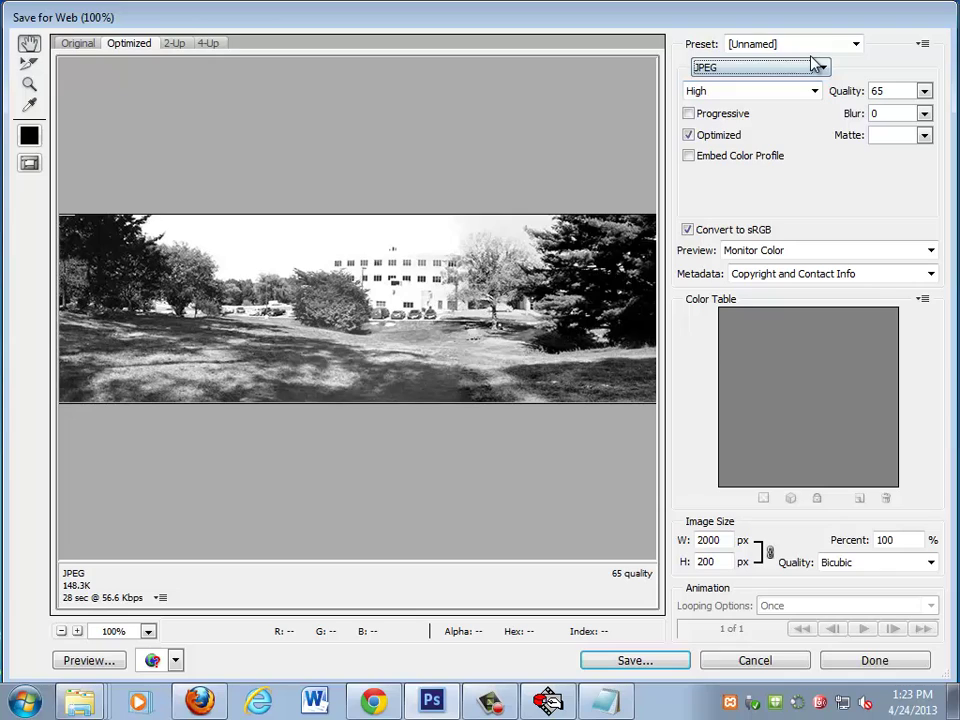
pyautogui.click(743, 114)
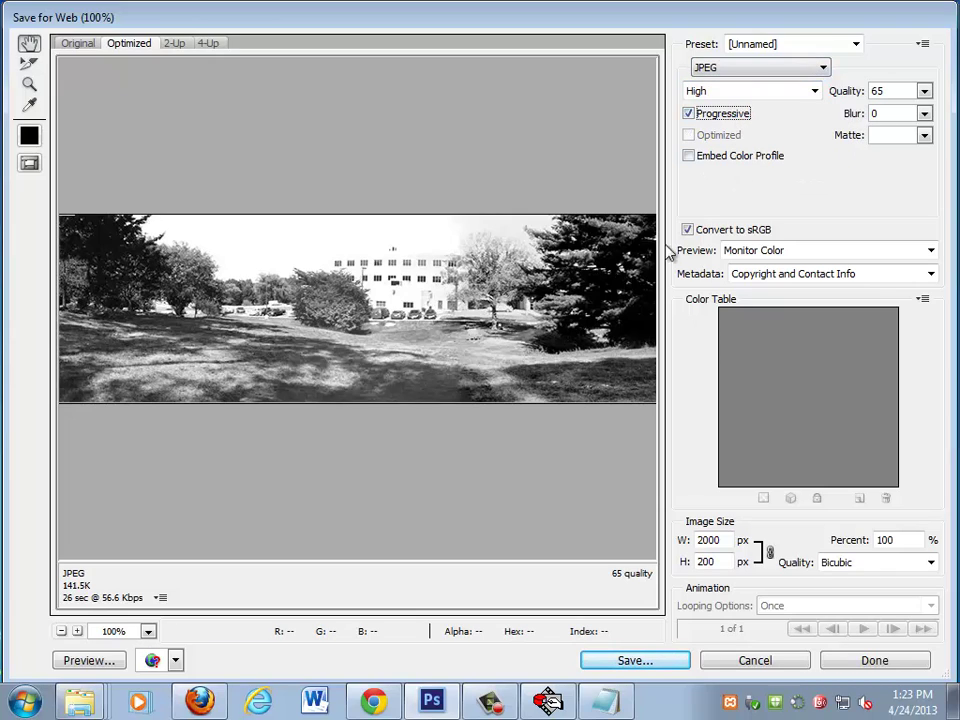
pyautogui.click(924, 91)
pyautogui.moveTo(890, 113); pyautogui.dragTo(936, 110)
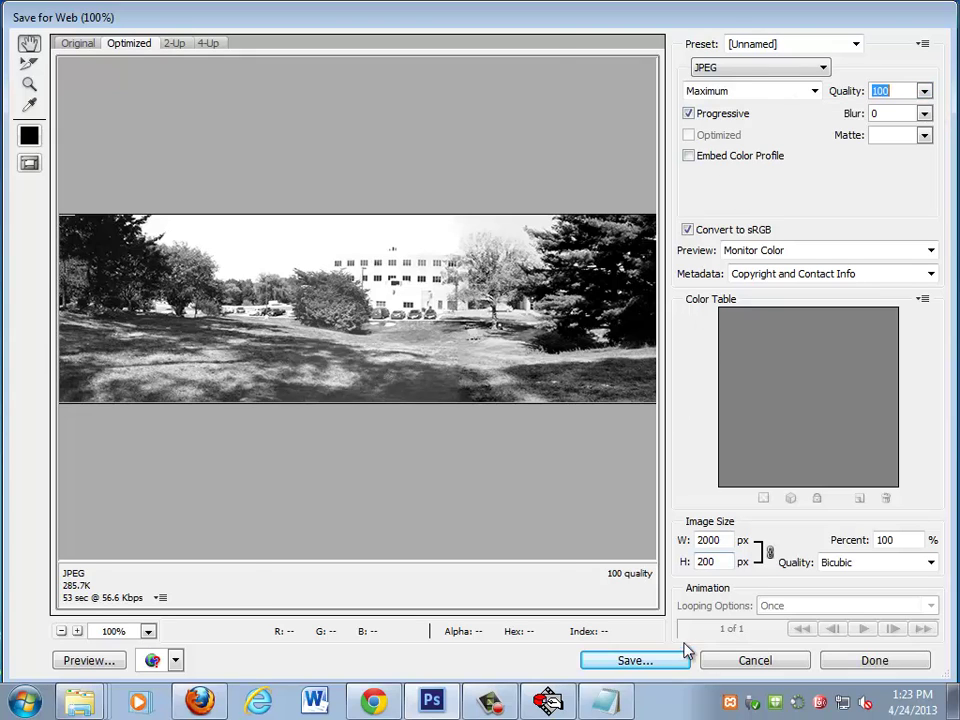
pyautogui.click(640, 661)
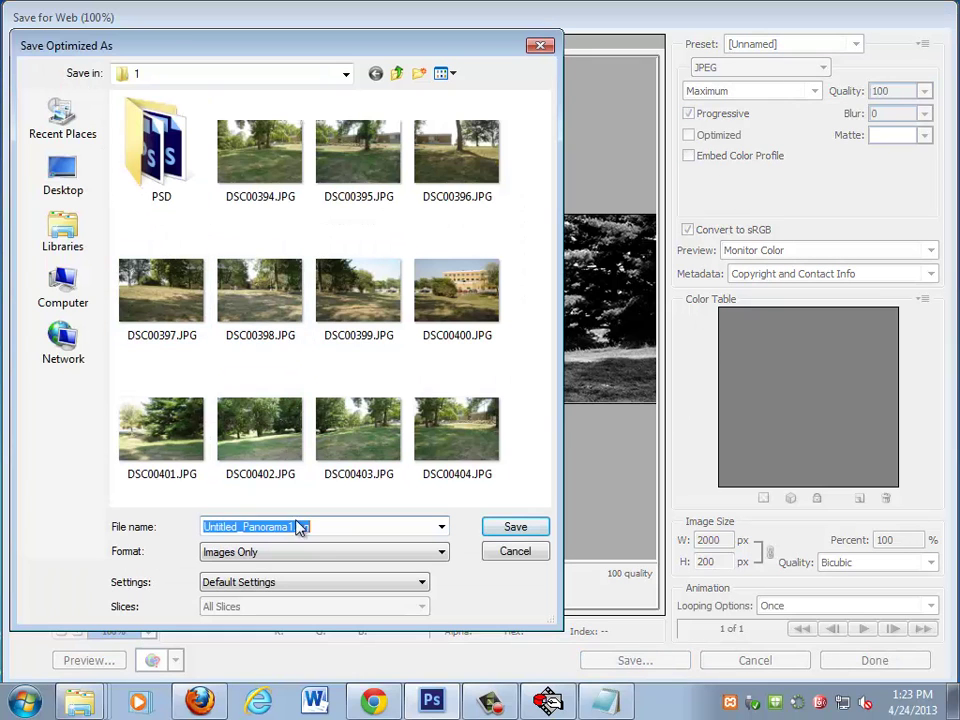
pyautogui.click(514, 526)
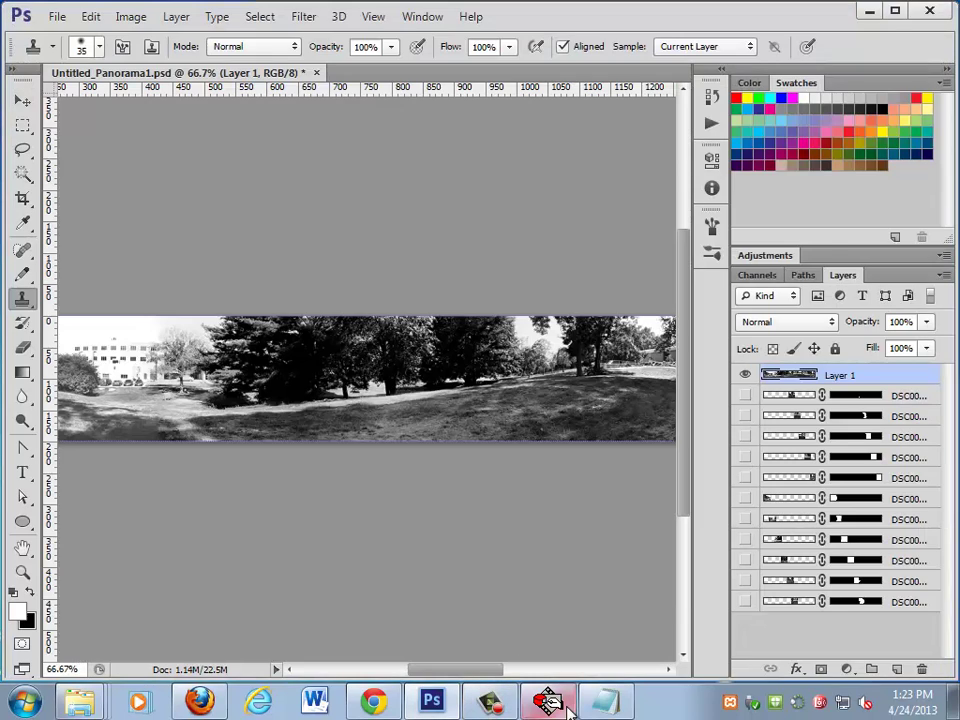
pyautogui.click(548, 700)
# - Start a new GoCubic panorama movie and browse to the Web folder's panorama images
pyautogui.click(139, 154)
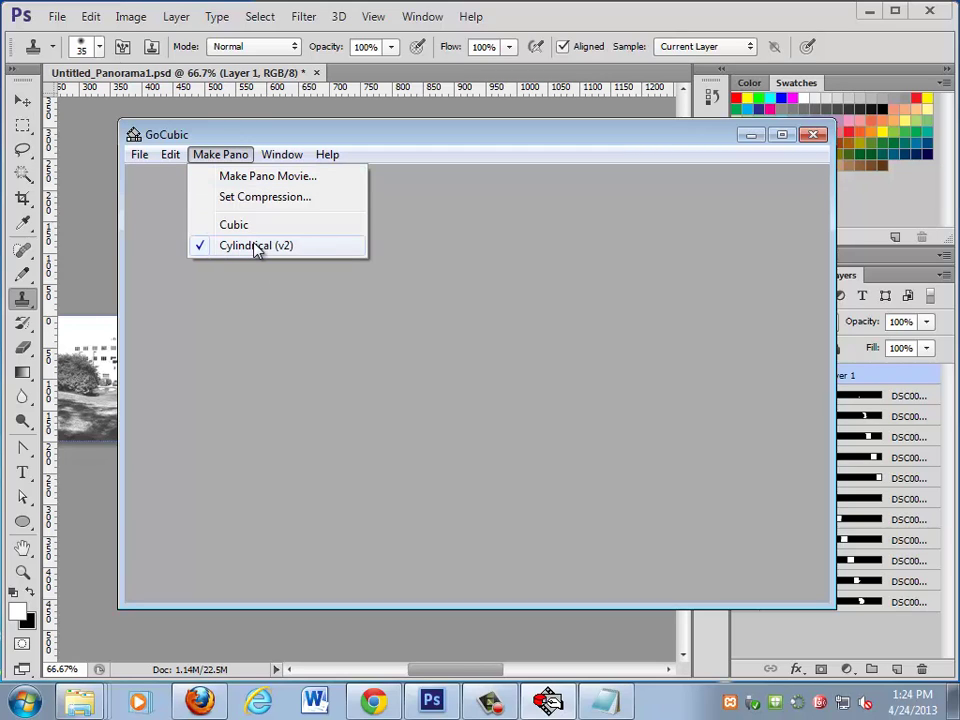
pyautogui.click(259, 180)
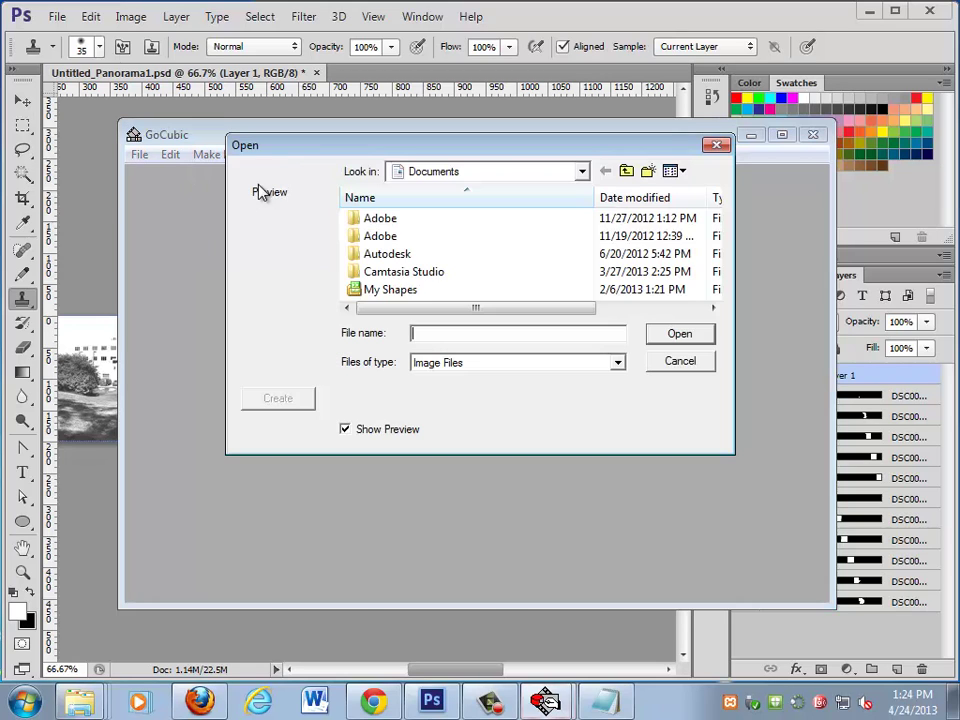
pyautogui.click(582, 172)
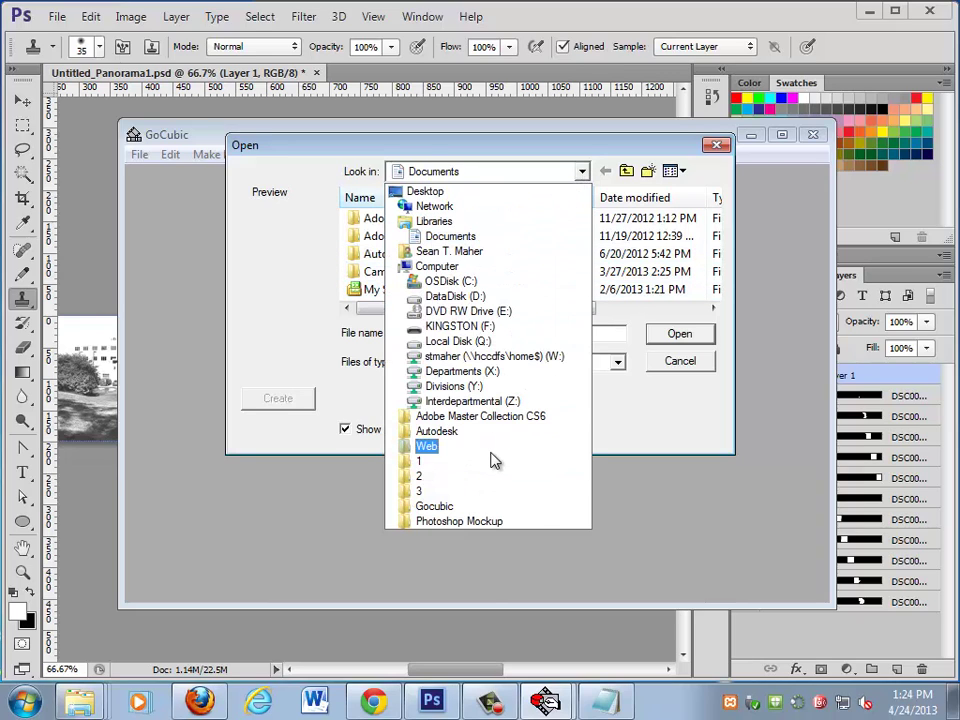
pyautogui.click(491, 447)
pyautogui.doubleClick(380, 222)
pyautogui.click(487, 284)
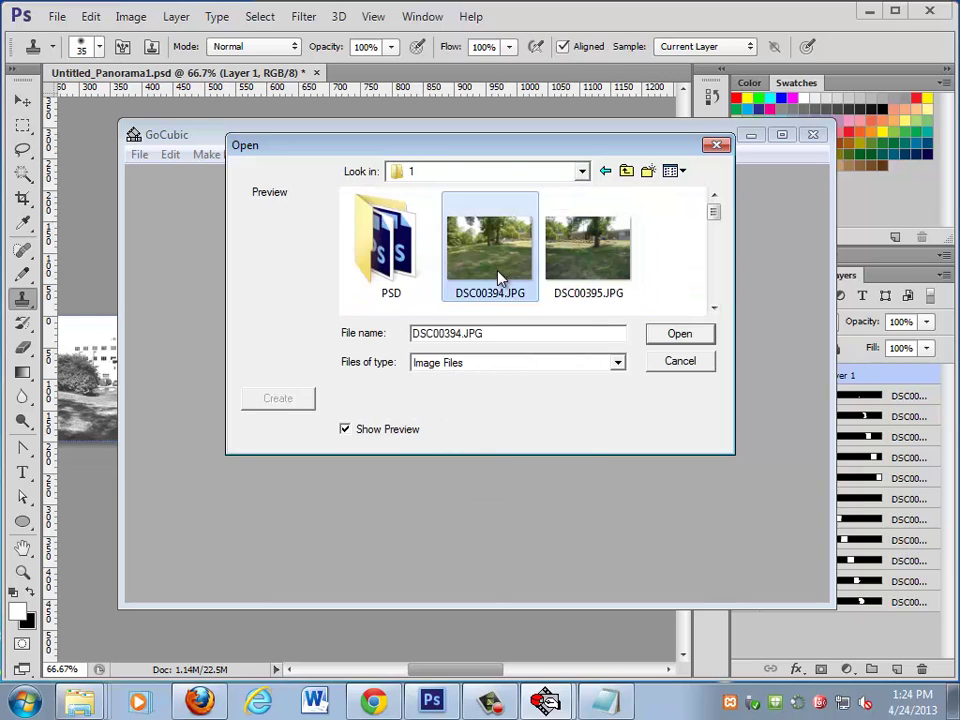
# - Build default.mov from Untitled_Panorama1.jpg and pan across the campus view
pyautogui.scroll(-1, 500, 278)
pyautogui.scroll(-1, 500, 278)
pyautogui.scroll(-1, 500, 278)
pyautogui.scroll(-1, 500, 278)
pyautogui.scroll(-2, 500, 278)
pyautogui.doubleClick(391, 245)
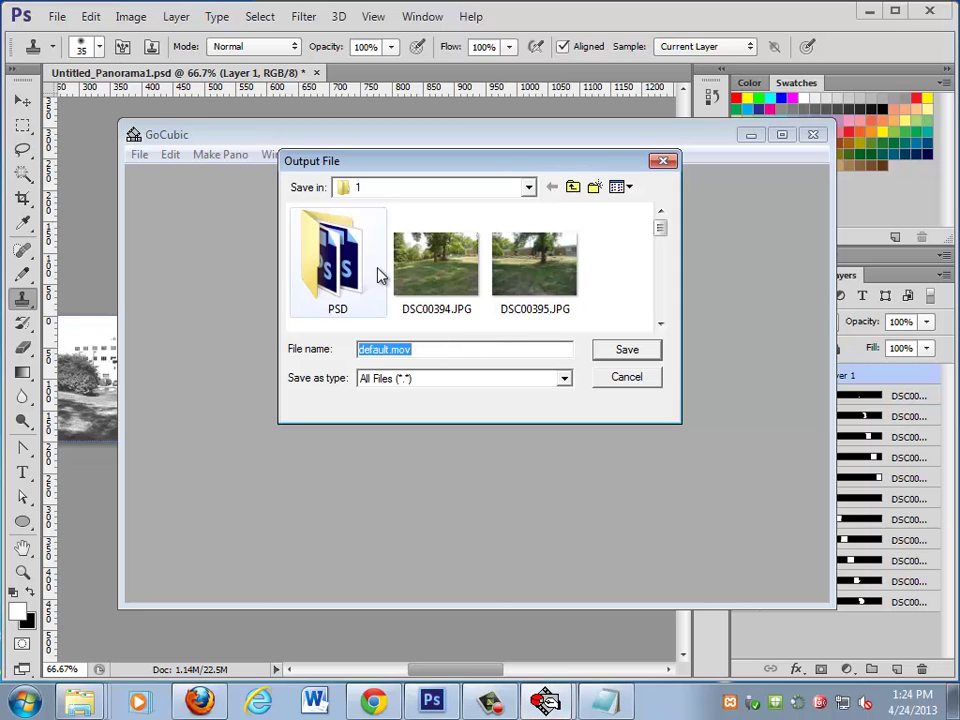
pyautogui.click(404, 350)
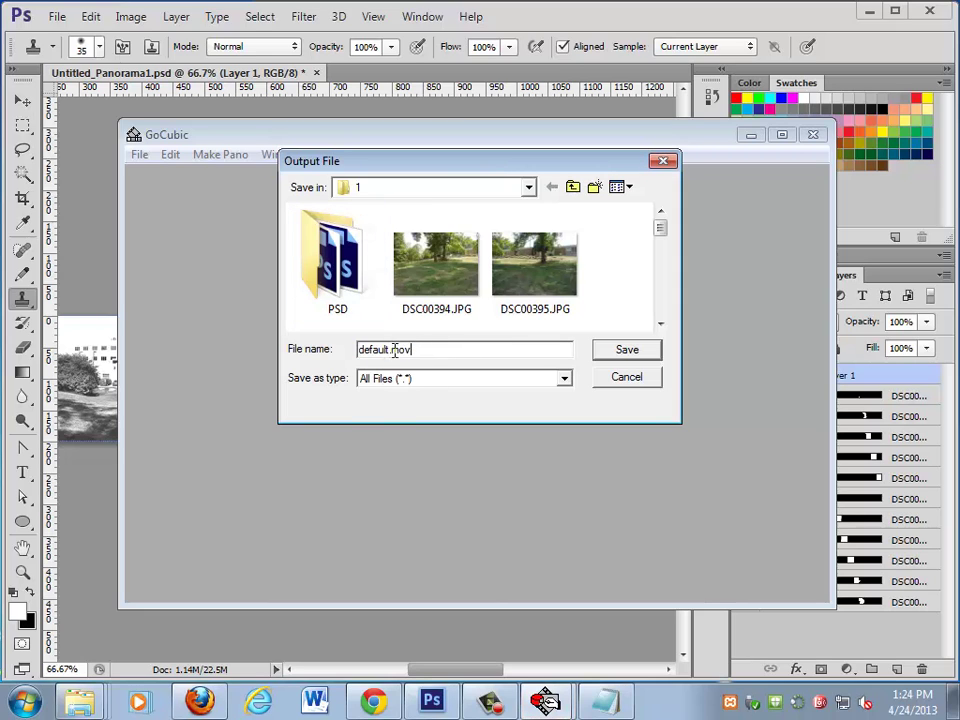
pyautogui.doubleClick(395, 350)
pyautogui.click(620, 349)
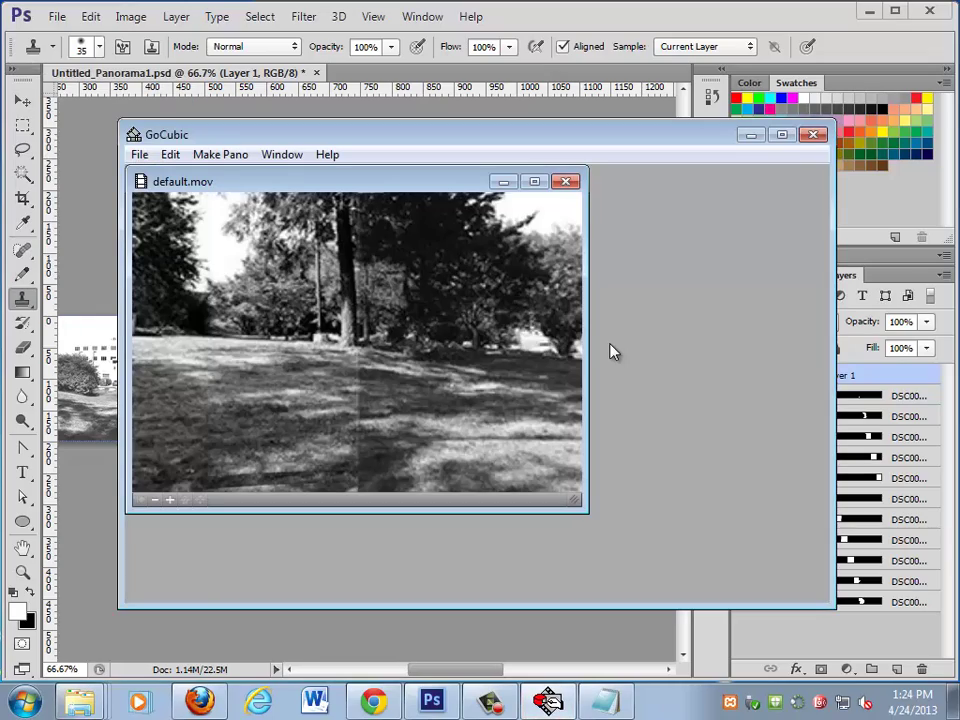
pyautogui.moveTo(530, 392)
pyautogui.mouseDown()
pyautogui.moveTo(547, 397)
pyautogui.moveTo(497, 381)
pyautogui.moveTo(563, 375)
pyautogui.moveTo(353, 361)
pyautogui.mouseUp()
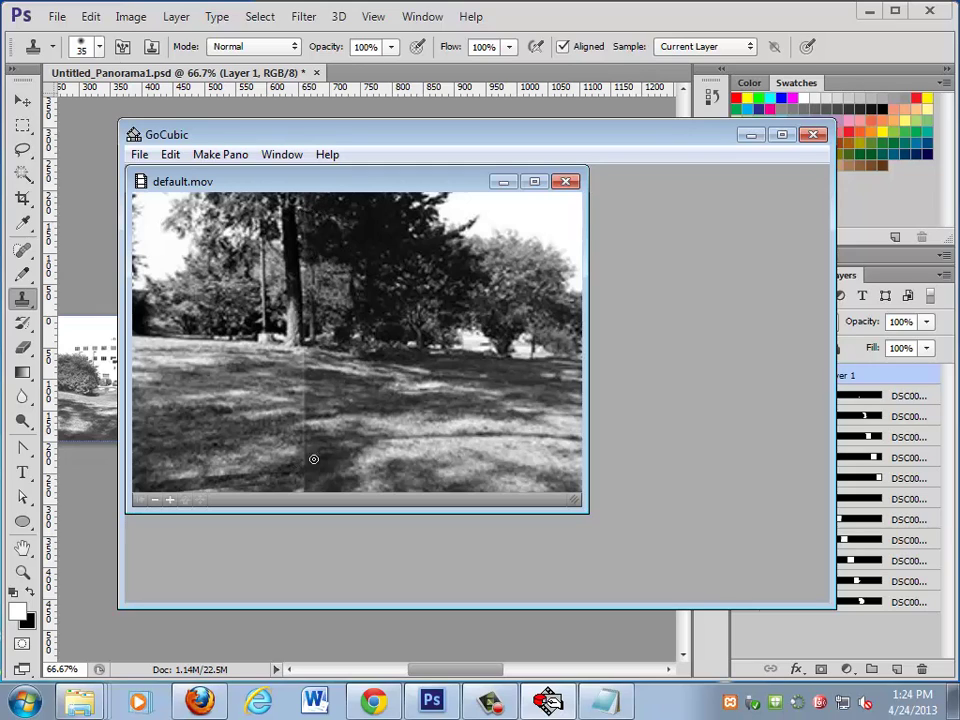
# - Delete all the DSC source layers so only Layer 1 remains
pyautogui.click(62, 507)
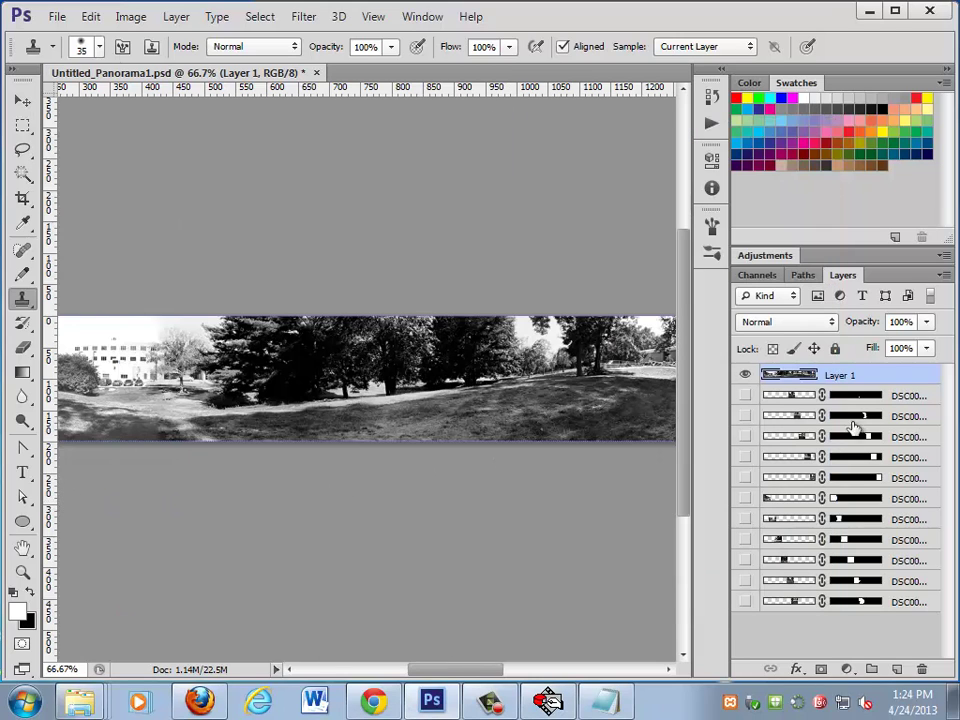
pyautogui.click(891, 398)
pyautogui.keyDown('shift'); pyautogui.click(898, 603); pyautogui.keyUp('shift')
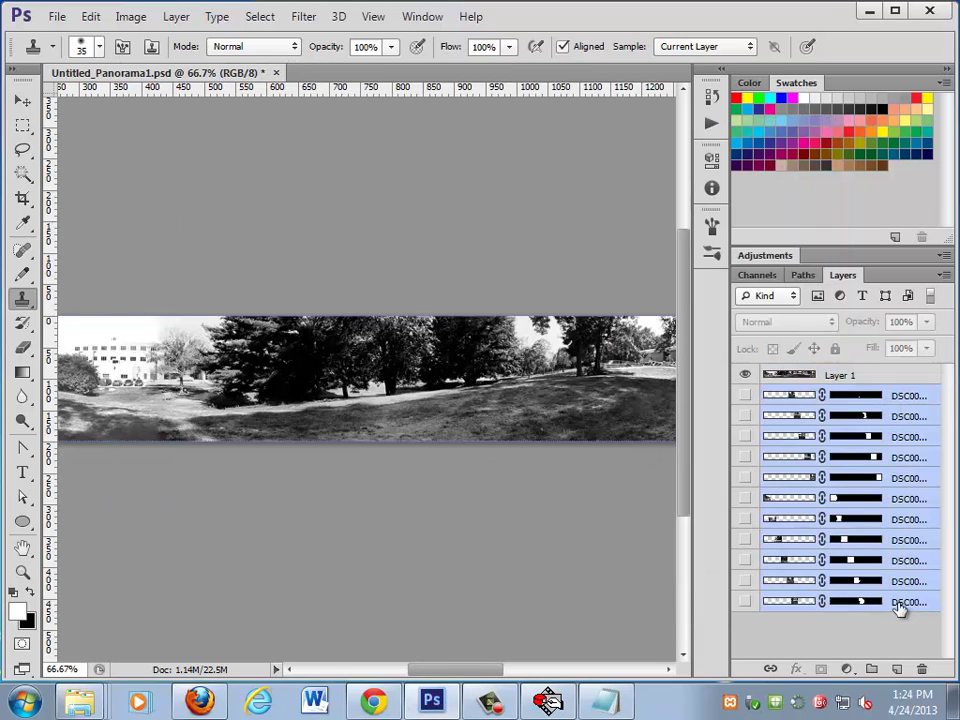
pyautogui.moveTo(898, 603); pyautogui.dragTo(921, 668)
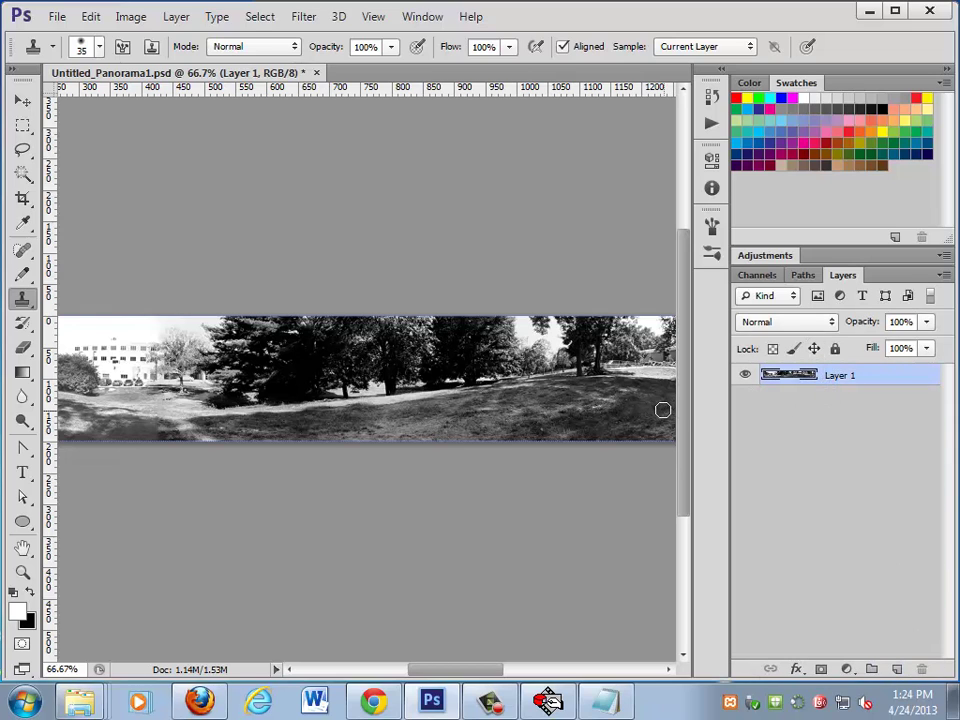
pyautogui.moveTo(600, 413)
pyautogui.mouseDown()
pyautogui.moveTo(43, 418)
pyautogui.moveTo(110, 410)
pyautogui.mouseUp()
# - Apply the Offset filter with horizontal +100, vertical 0 and Wrap Around
pyautogui.click(300, 17)
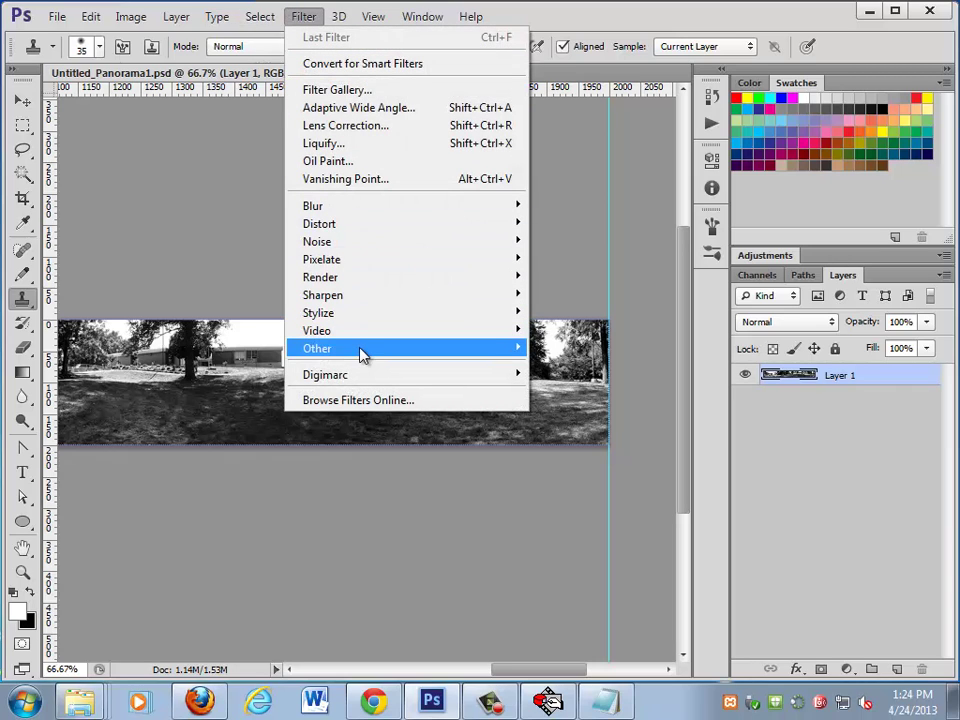
pyautogui.moveTo(317, 348)
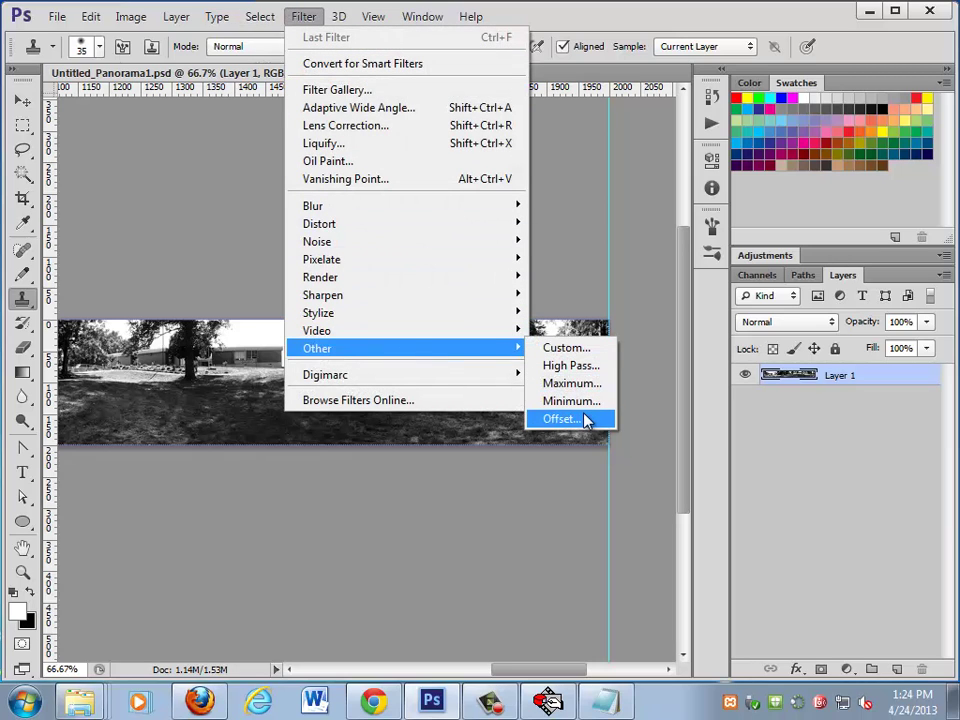
pyautogui.click(584, 423)
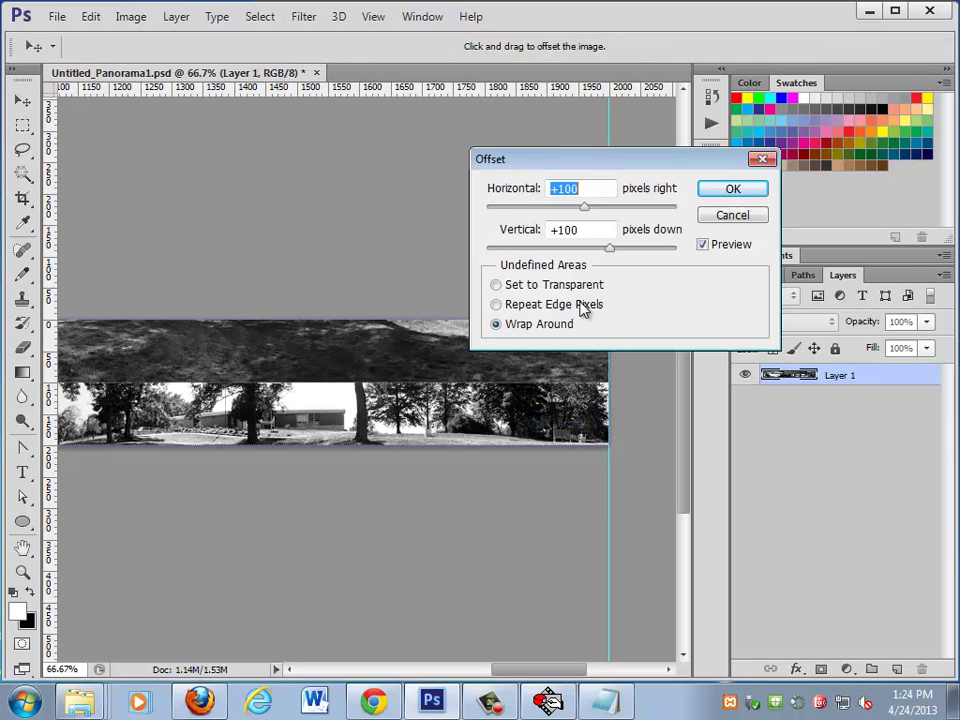
pyautogui.moveTo(609, 248); pyautogui.dragTo(575, 249)
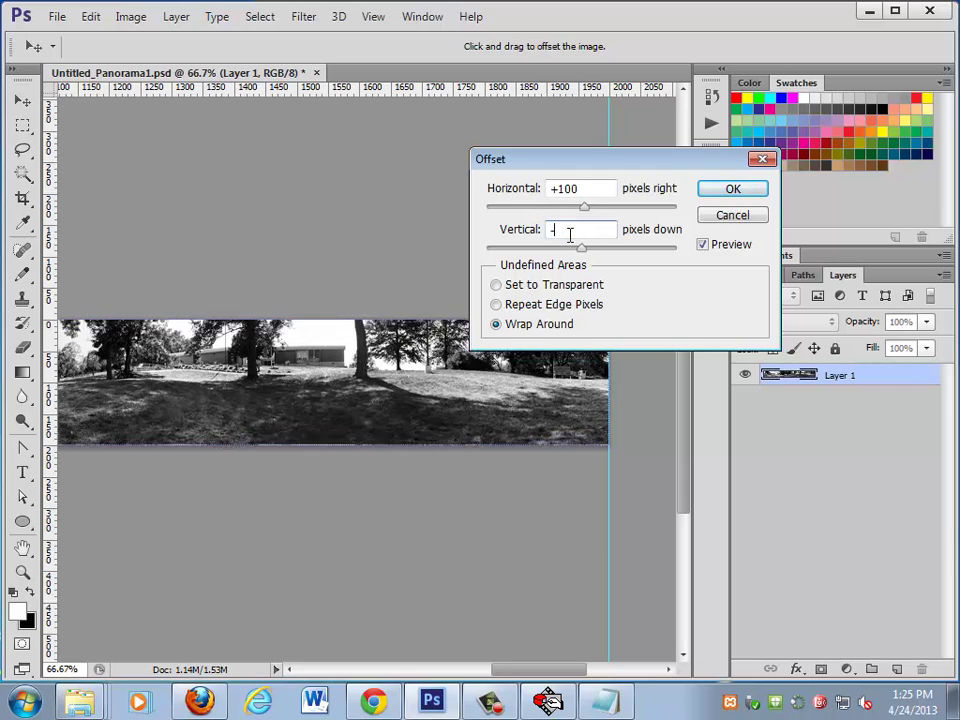
pyautogui.write('0')
pyautogui.press('Return')
pyautogui.press('s')
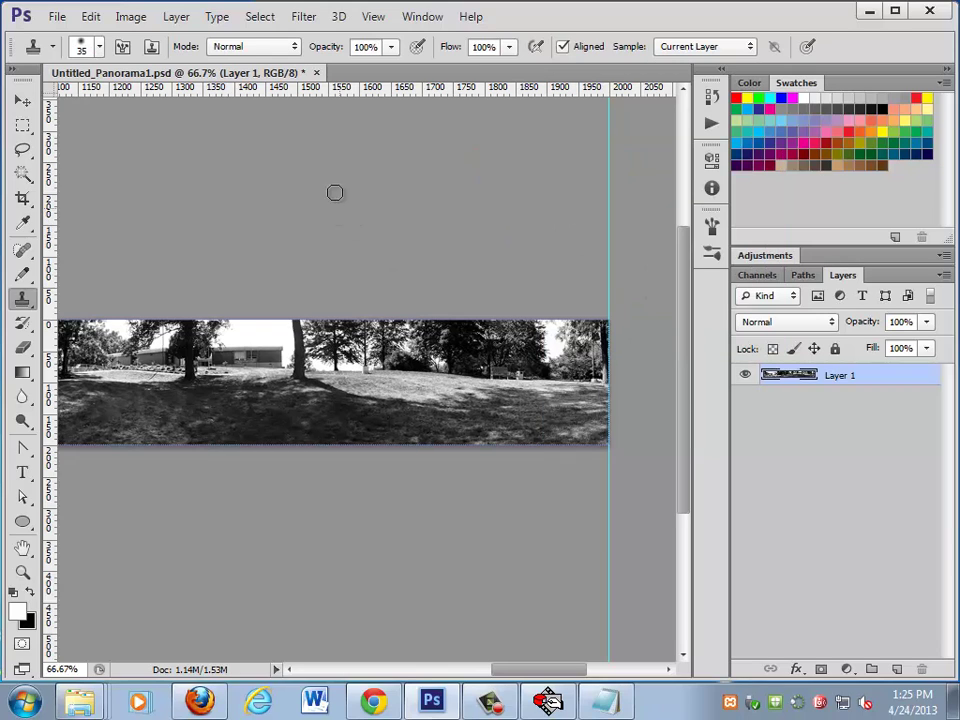
# - Apply Offset at horizontal -100, vertical 0, trying the Undefined Areas options and keeping Wrap Around
pyautogui.click(303, 16)
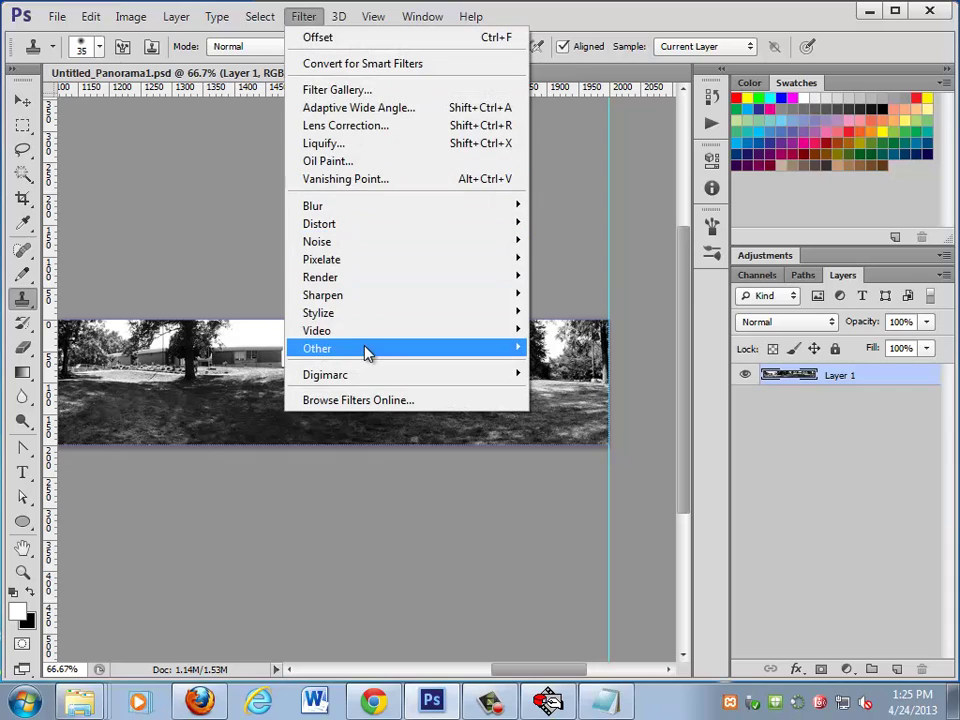
pyautogui.click(560, 418)
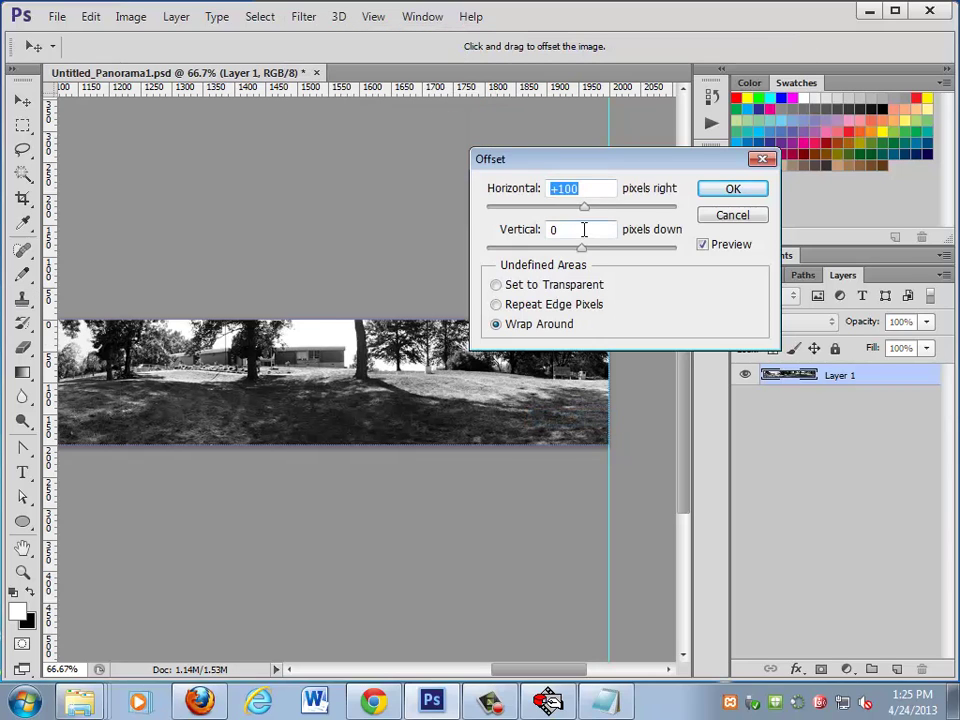
pyautogui.click(585, 229)
pyautogui.write('0')
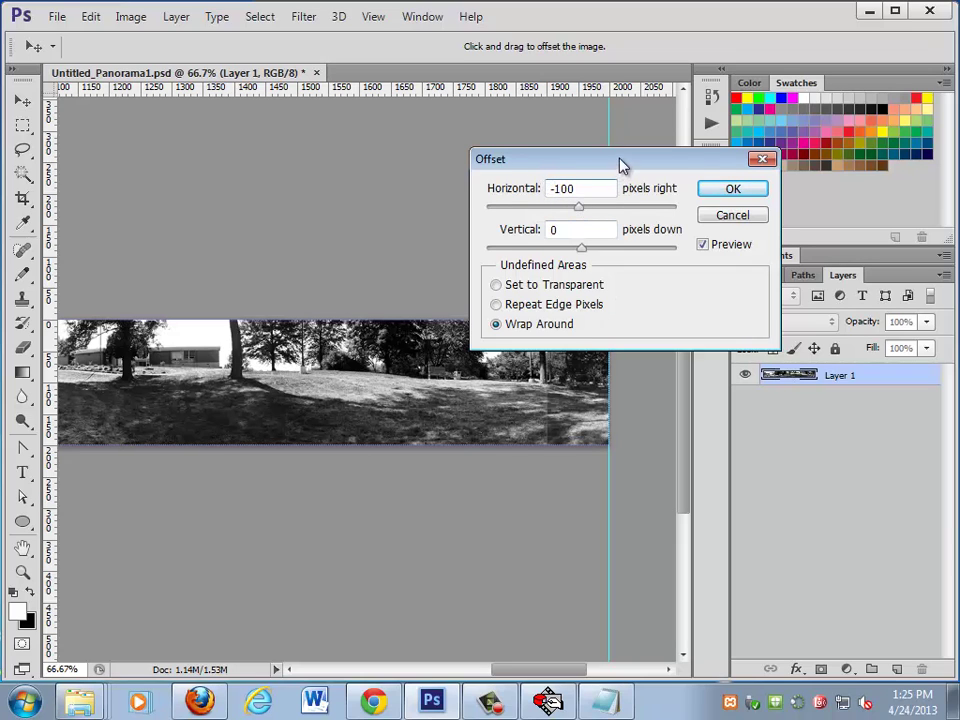
pyautogui.moveTo(624, 160); pyautogui.dragTo(626, 111)
pyautogui.write('-')
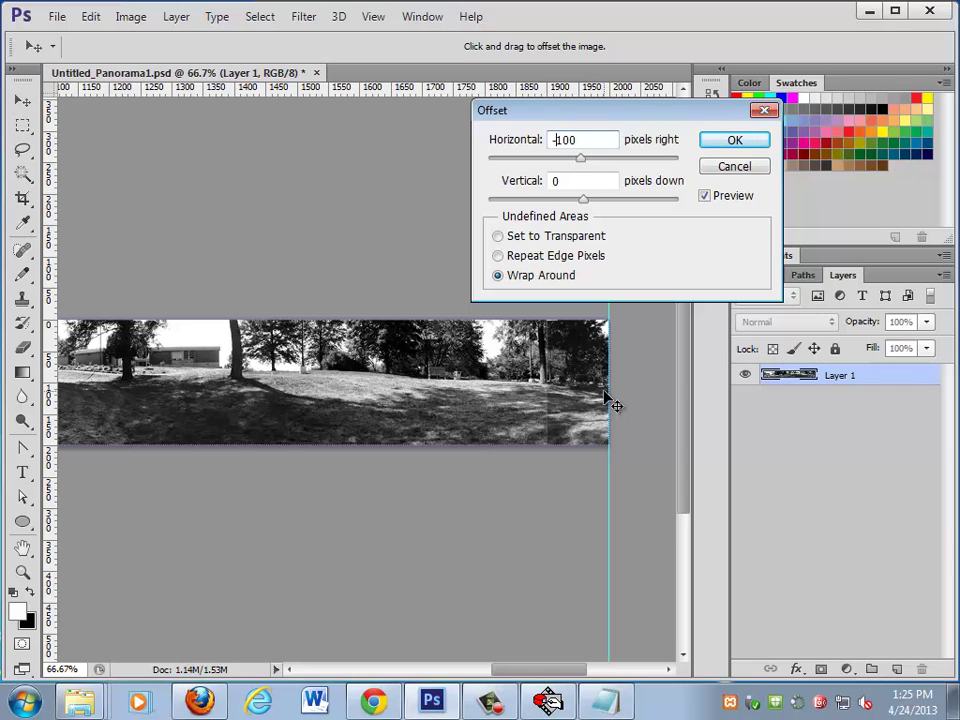
pyautogui.click(567, 261)
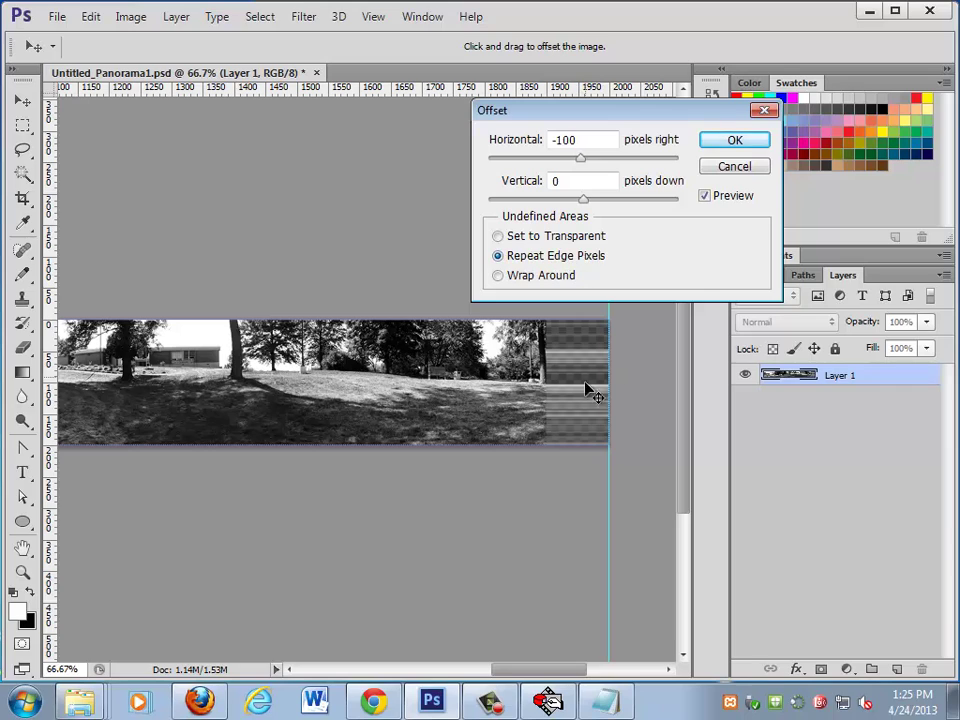
pyautogui.click(578, 236)
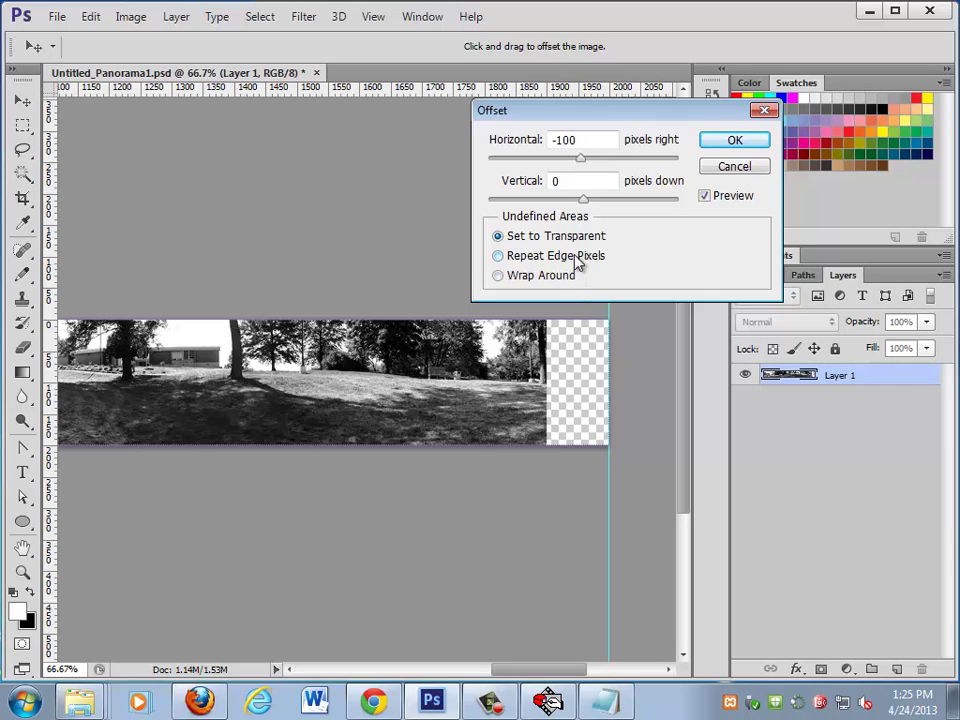
pyautogui.click(576, 259)
pyautogui.click(558, 282)
pyautogui.press('Return')
# - Zoom in on the stitching seam among the trees
pyautogui.press('z')
pyautogui.click(575, 405)
pyautogui.click(575, 405)
pyautogui.moveTo(514, 380); pyautogui.dragTo(448, 455)
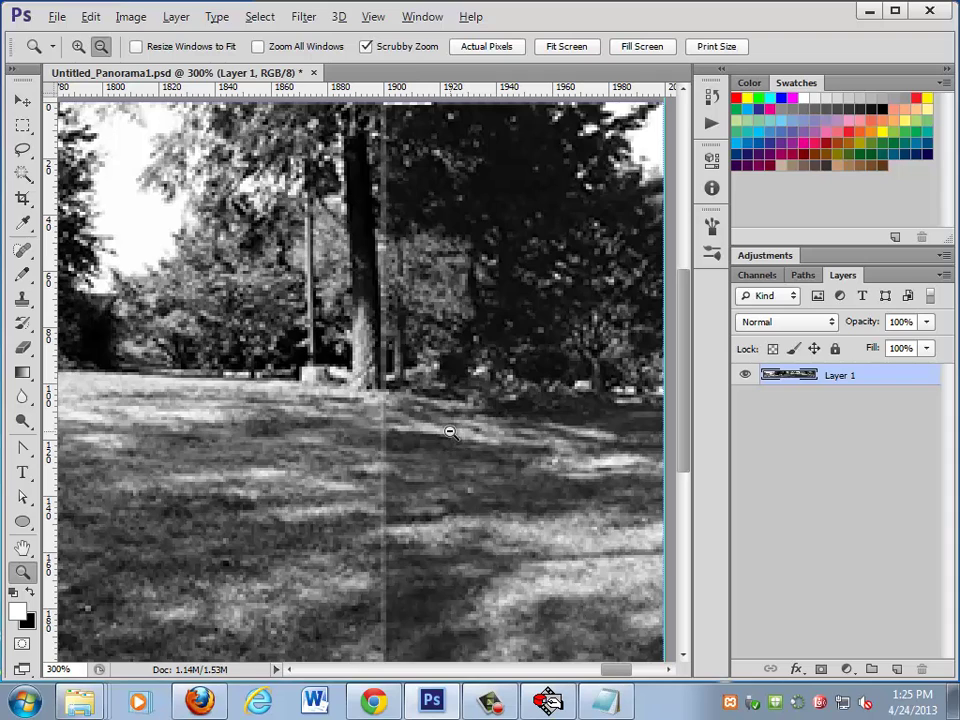
pyautogui.keyDown('alt'); pyautogui.click(450, 435); pyautogui.keyUp('alt')
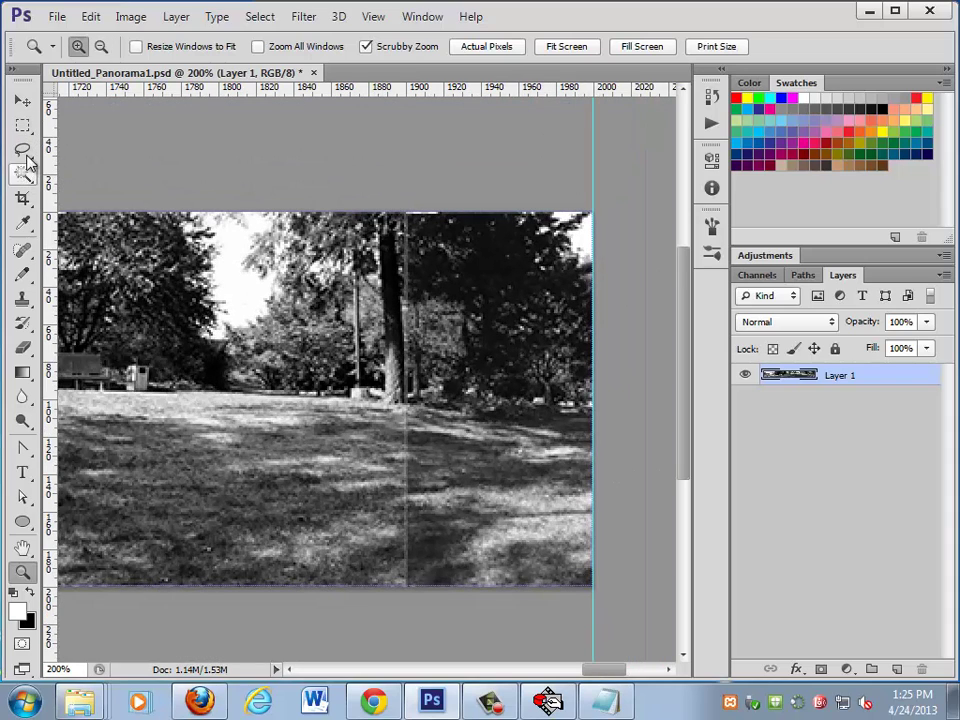
# - Marquee-select the darker strip right of the seam, then browse the healing, history and brush tools
pyautogui.click(22, 125)
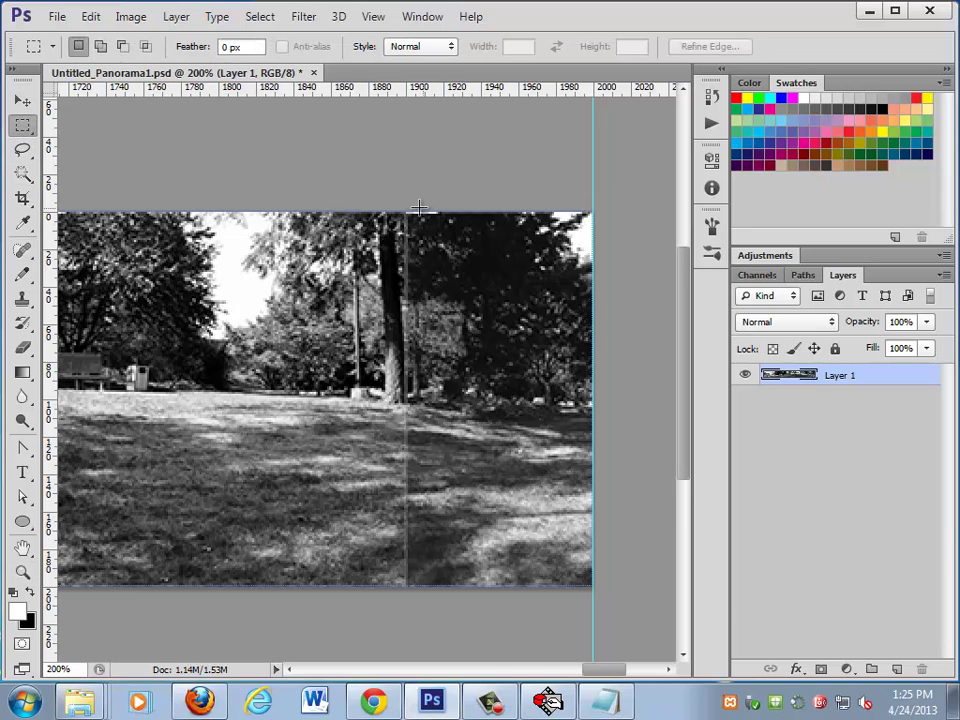
pyautogui.moveTo(409, 205); pyautogui.dragTo(570, 600)
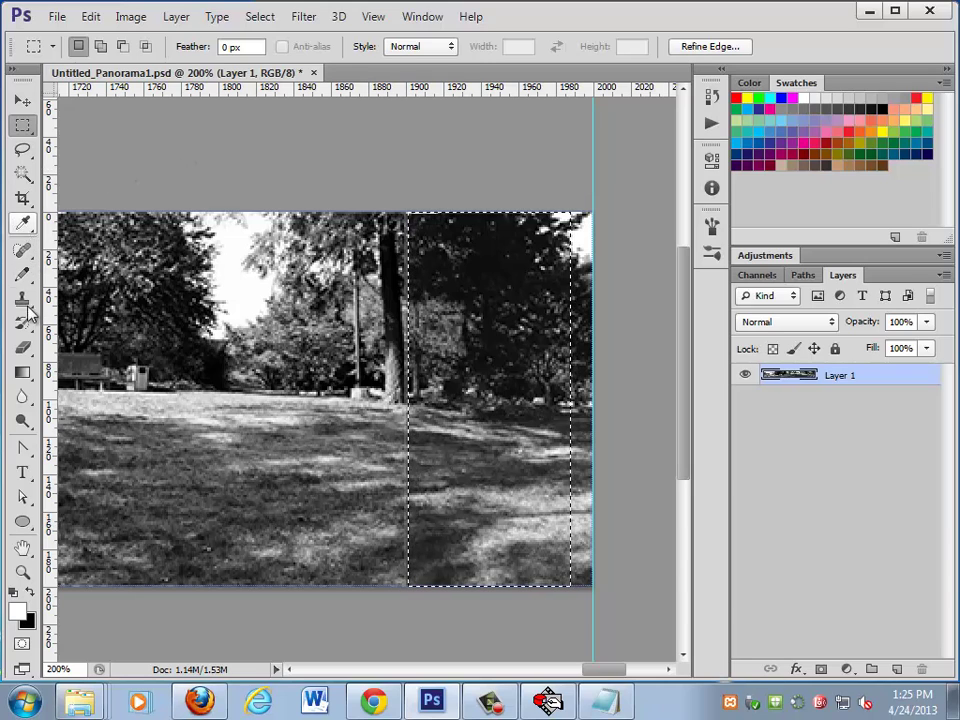
pyautogui.click(33, 258)
pyautogui.moveTo(35, 258)
pyautogui.mouseDown()
pyautogui.moveTo(25, 257)
pyautogui.moveTo(112, 323)
pyautogui.mouseUp()
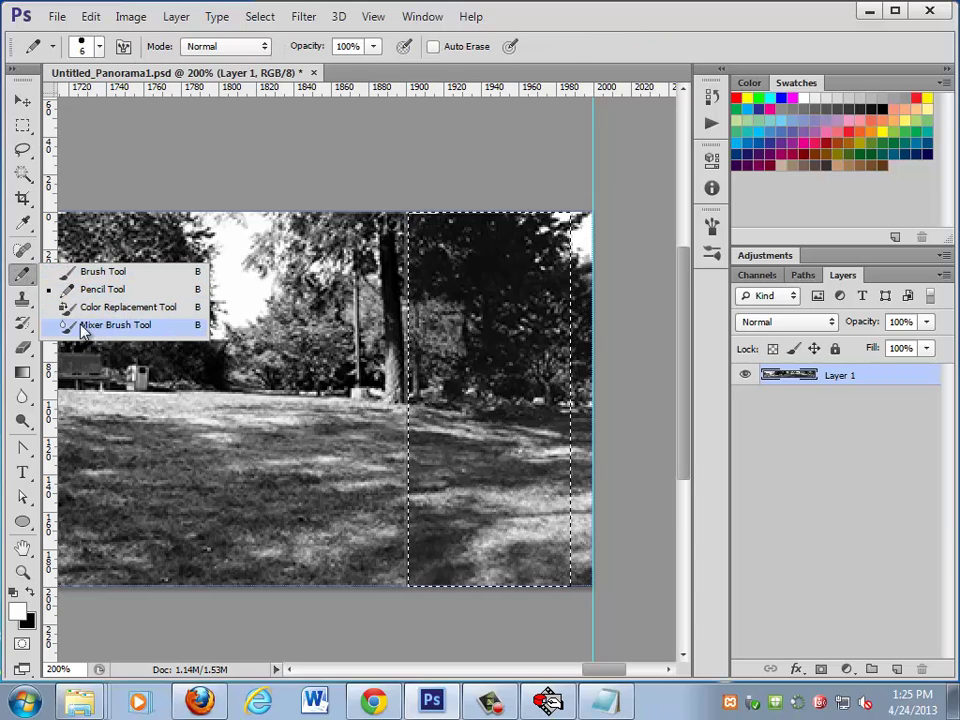
pyautogui.click(25, 331)
pyautogui.click(23, 298)
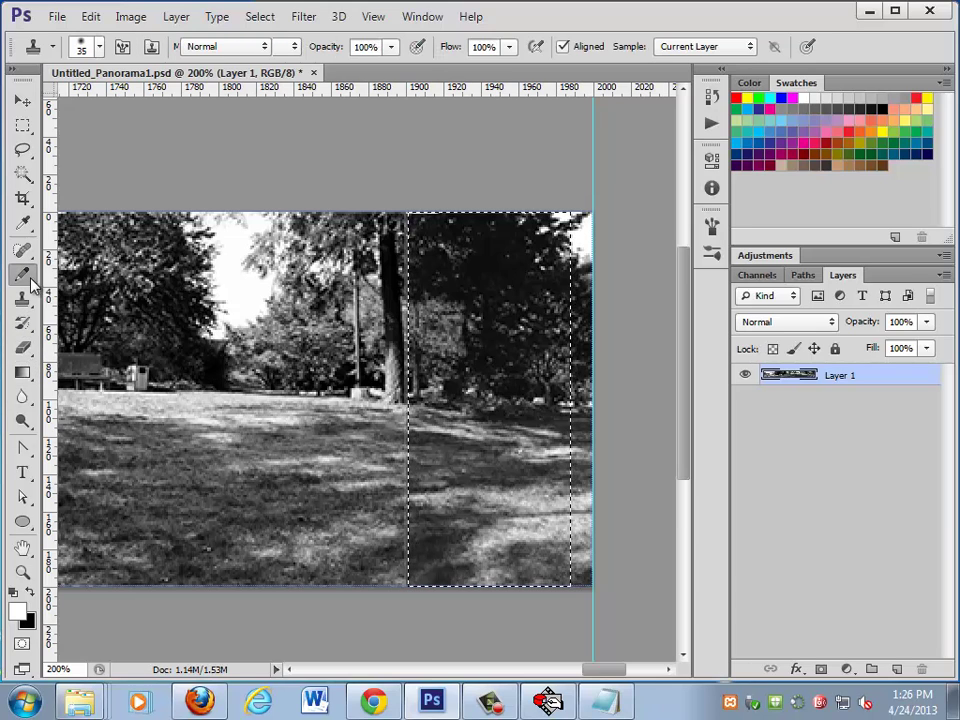
pyautogui.click(28, 278)
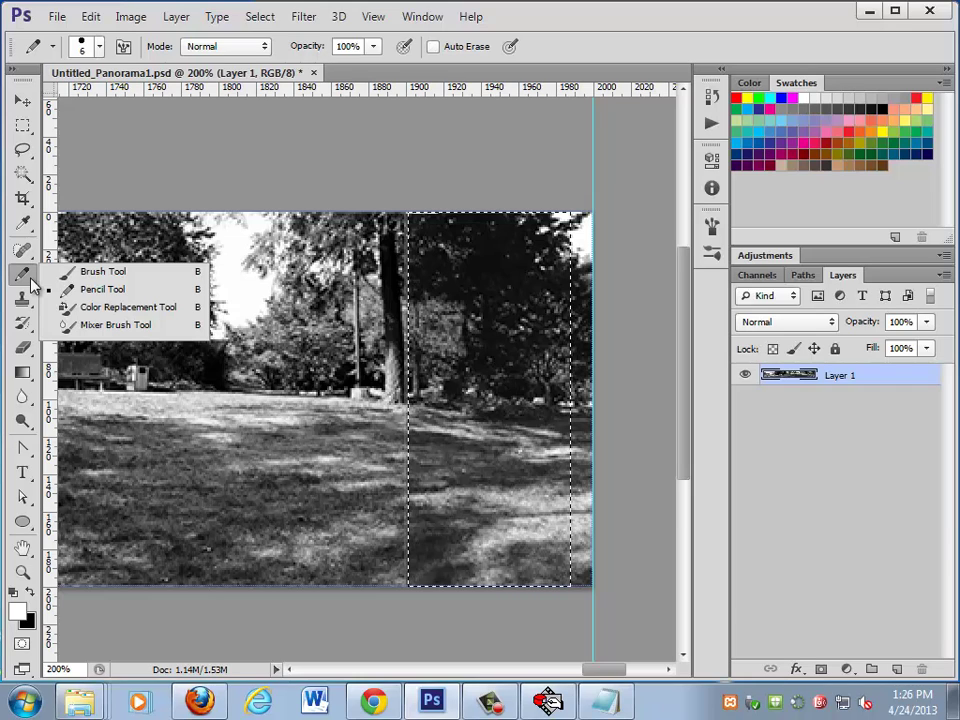
# - Darken the selected area right of the seam with the Burn tool at 7% exposure
pyautogui.click(23, 420)
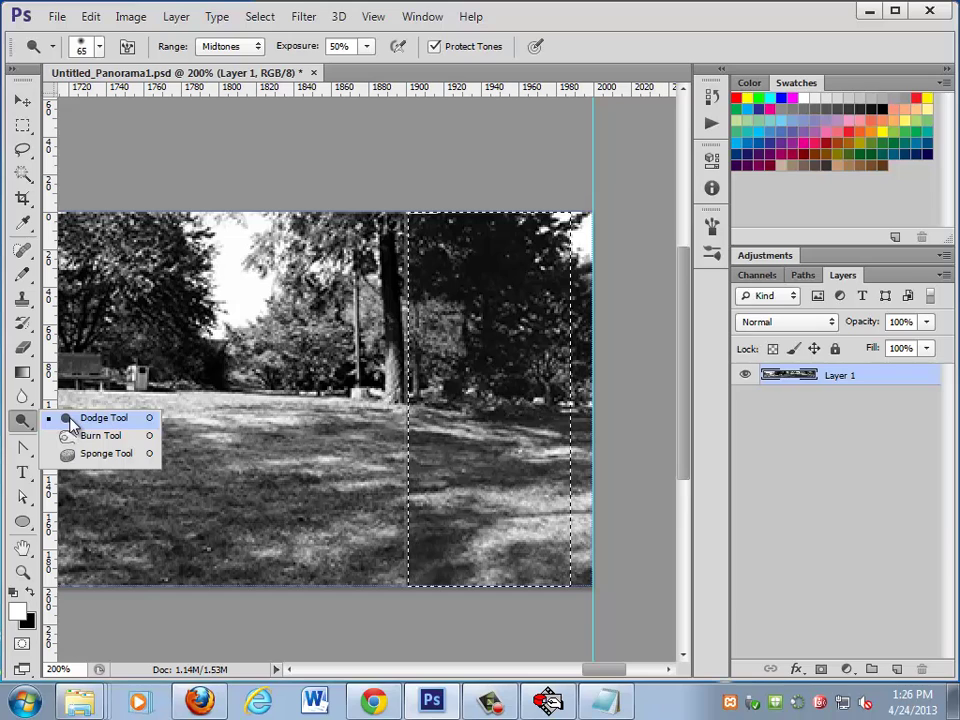
pyautogui.click(90, 435)
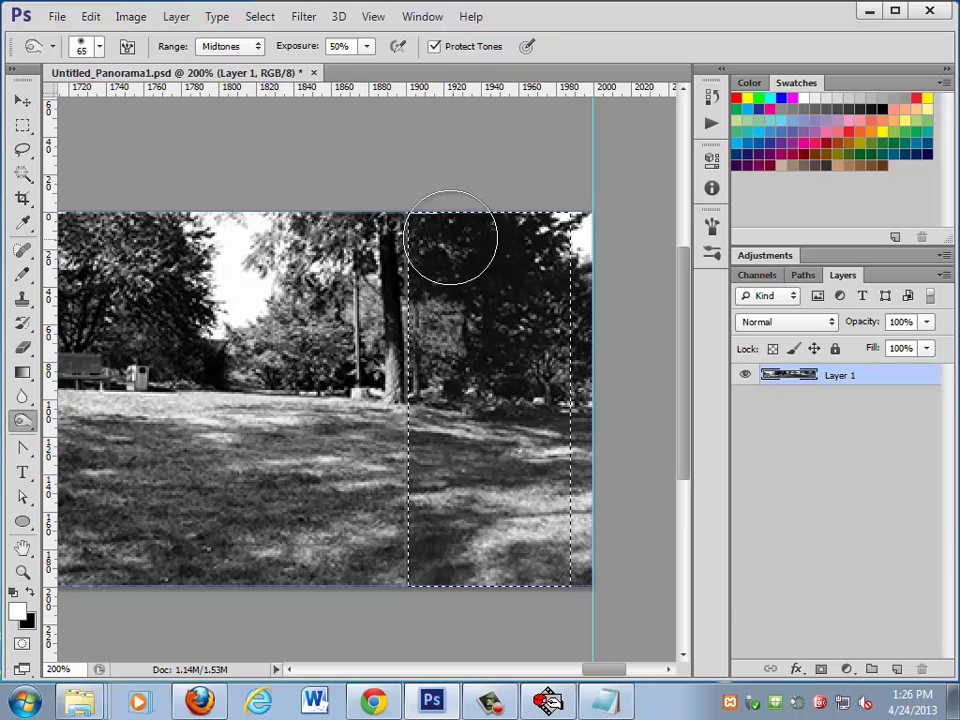
pyautogui.click(366, 46)
pyautogui.moveTo(366, 68); pyautogui.dragTo(326, 75)
pyautogui.moveTo(520, 290); pyautogui.dragTo(453, 232)
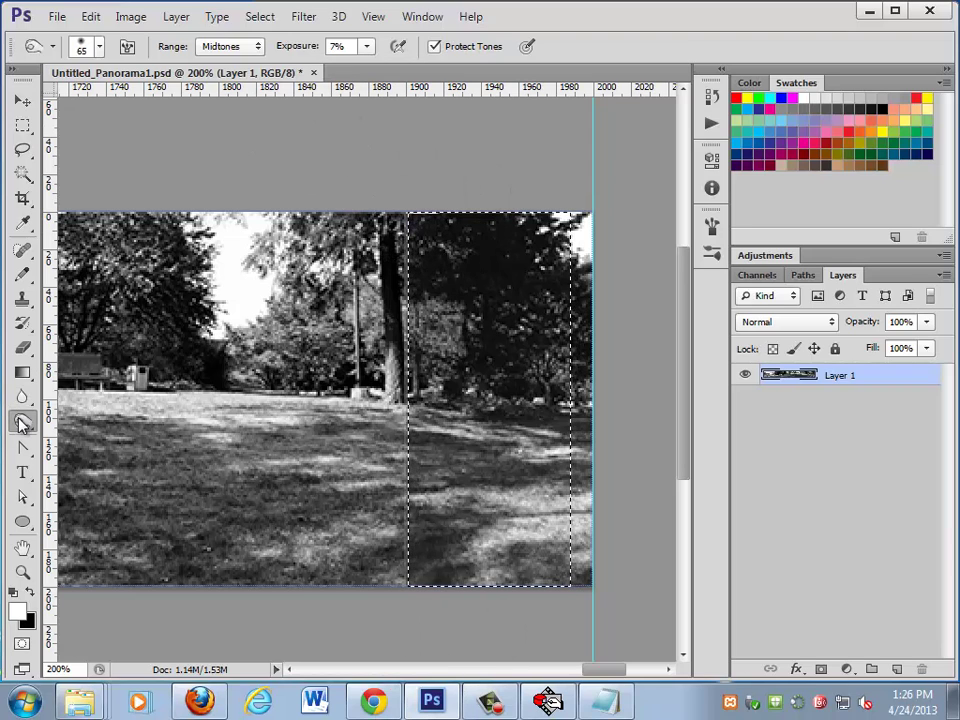
# - Deselect and lighten along the seam with the Dodge tool at 8% exposure
pyautogui.moveTo(24, 425); pyautogui.dragTo(85, 421)
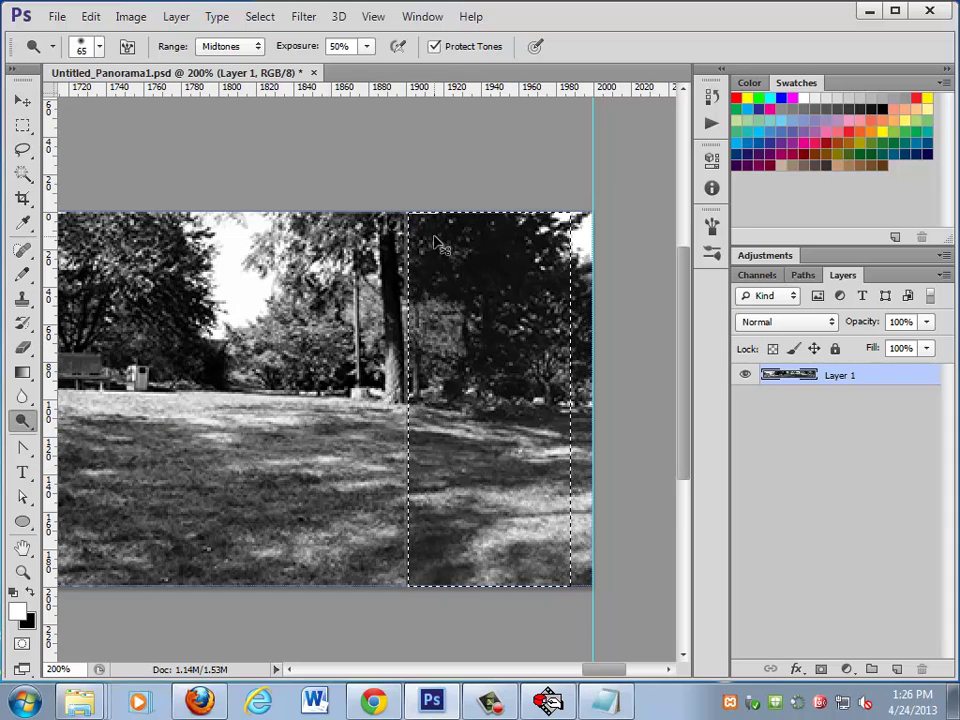
pyautogui.hotkey('ctrl', 'd')
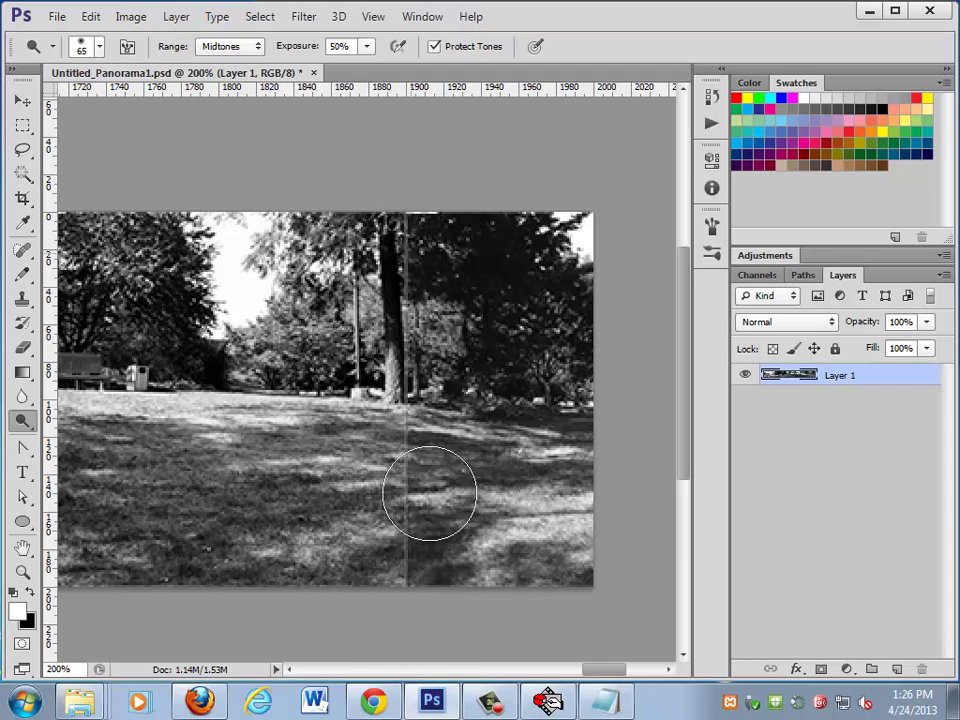
pyautogui.moveTo(430, 517); pyautogui.dragTo(410, 245)
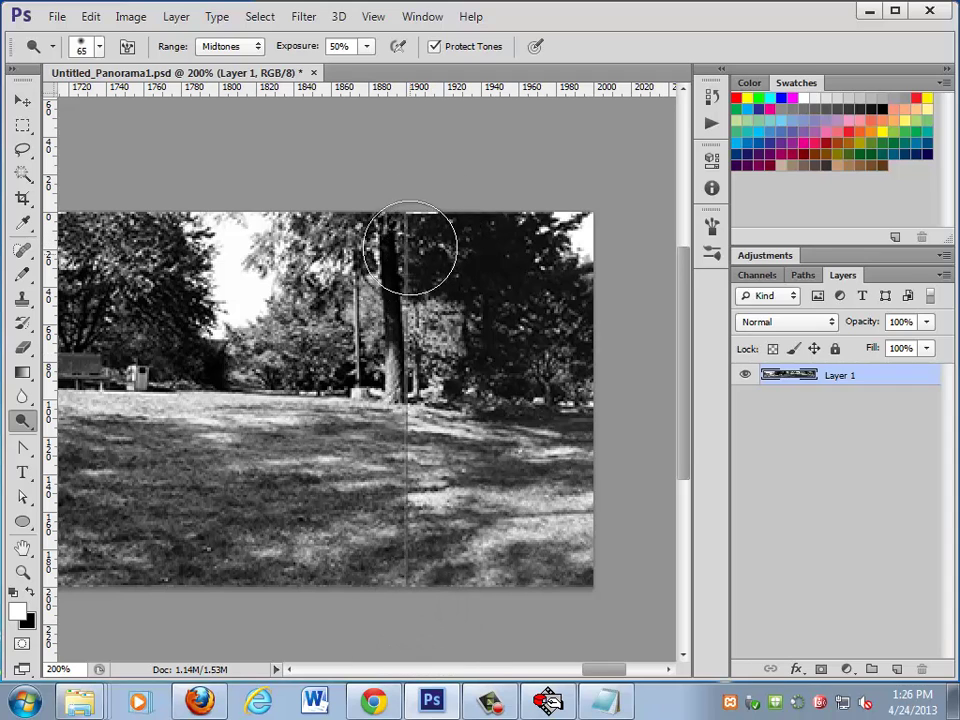
pyautogui.click(367, 46)
pyautogui.moveTo(368, 70); pyautogui.dragTo(320, 70)
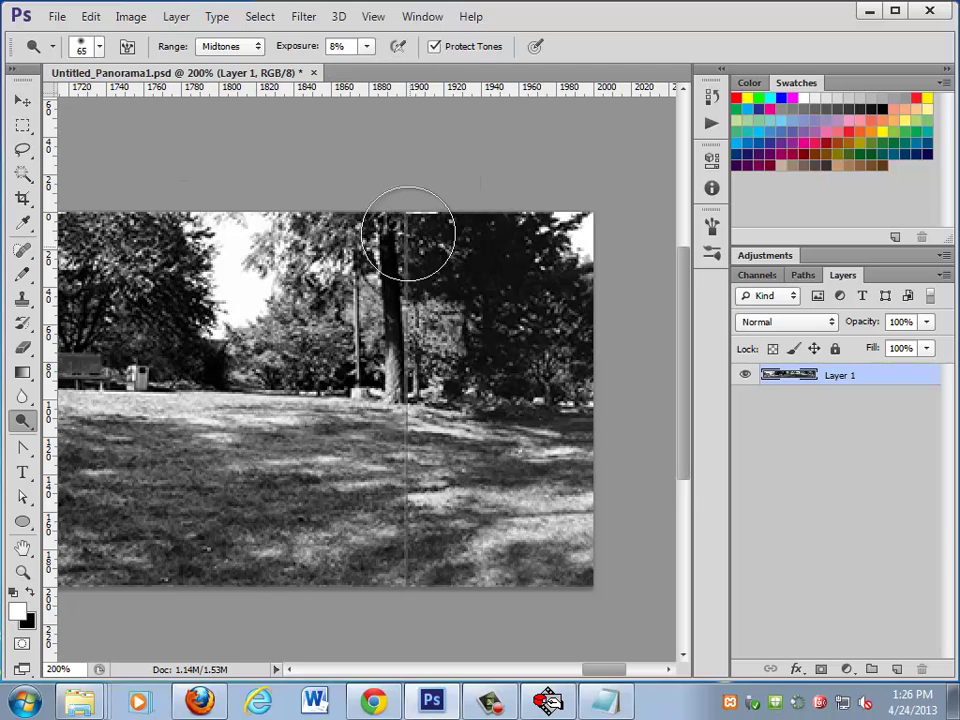
pyautogui.moveTo(408, 232); pyautogui.dragTo(396, 482)
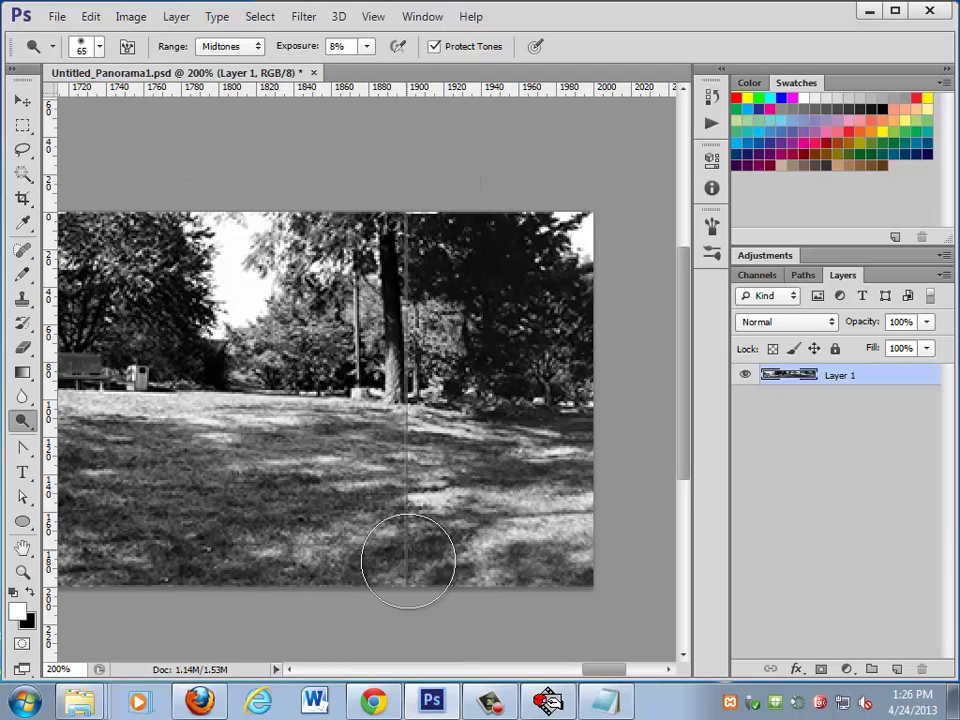
# - Set the toning tool back to Burn and select the Spot Healing Brush
pyautogui.rightClick(28, 422)
pyautogui.click(86, 437)
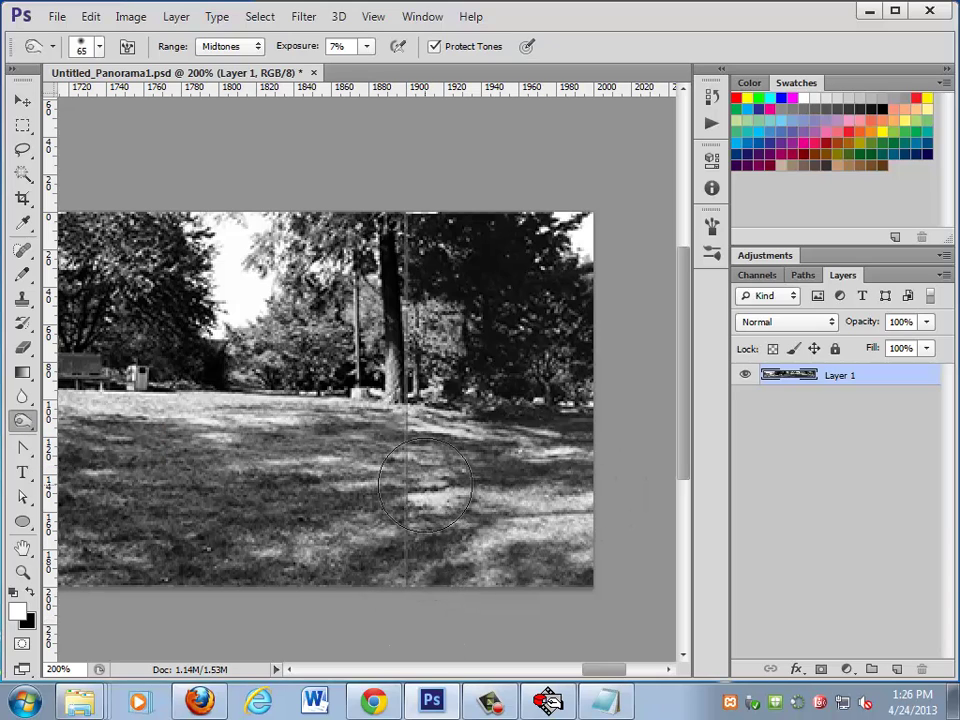
pyautogui.click(22, 250)
pyautogui.click(62, 195)
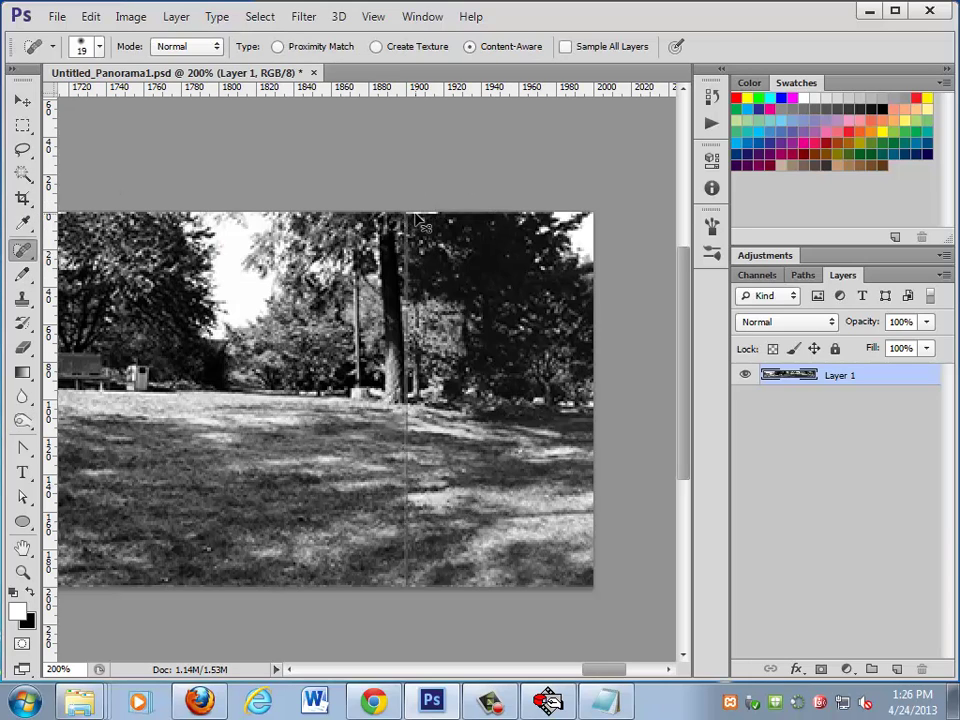
# - Deselect and paint Spot Healing strokes down the seam through the tree trunk and grass
pyautogui.hotkey('ctrl', 'h')
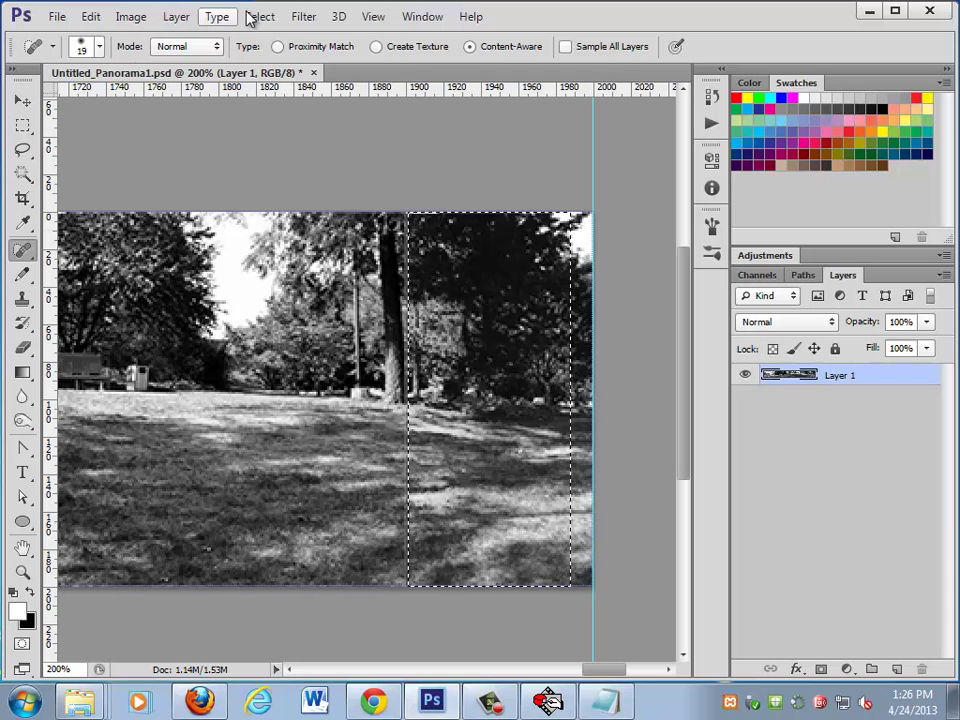
pyautogui.click(259, 16)
pyautogui.click(274, 54)
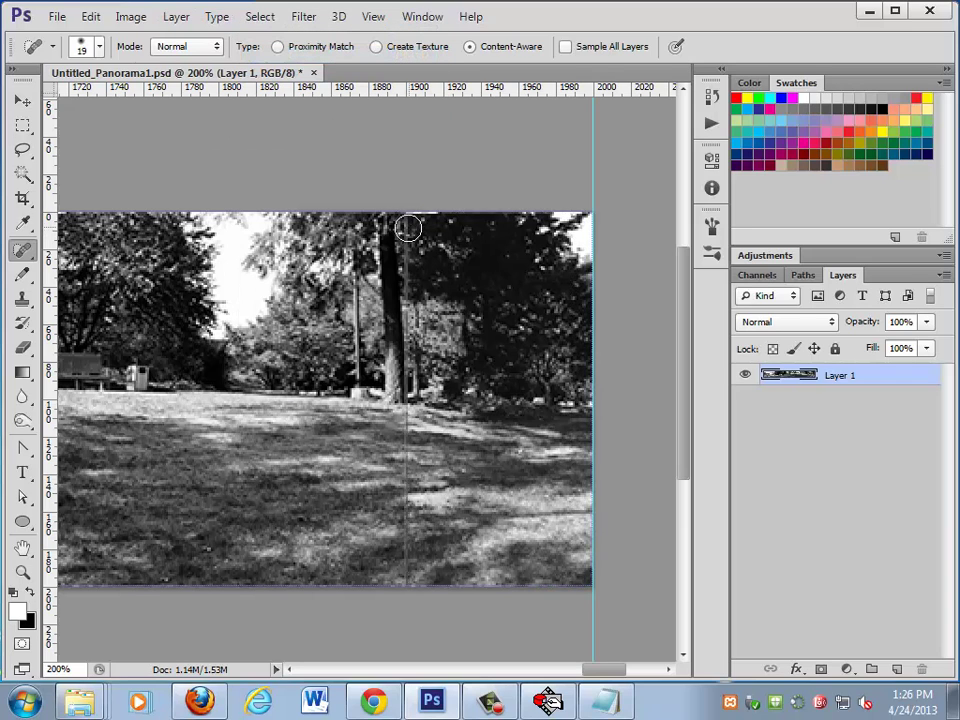
pyautogui.moveTo(408, 220); pyautogui.dragTo(413, 341)
pyautogui.moveTo(407, 243); pyautogui.dragTo(419, 332)
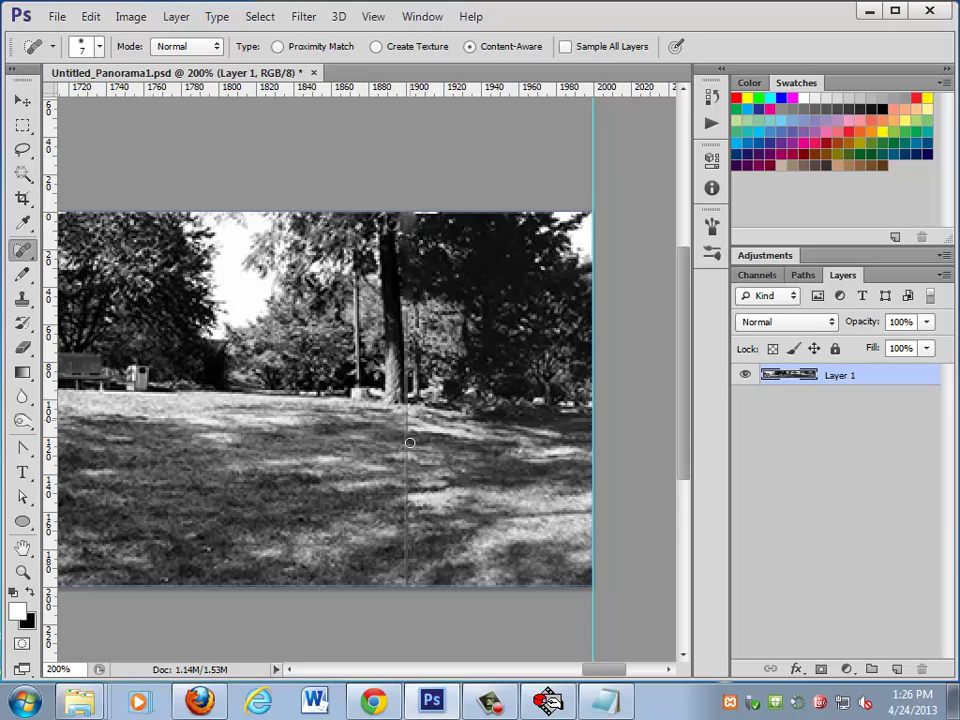
pyautogui.moveTo(405, 459)
pyautogui.mouseDown()
pyautogui.moveTo(421, 547)
pyautogui.moveTo(401, 574)
pyautogui.mouseUp()
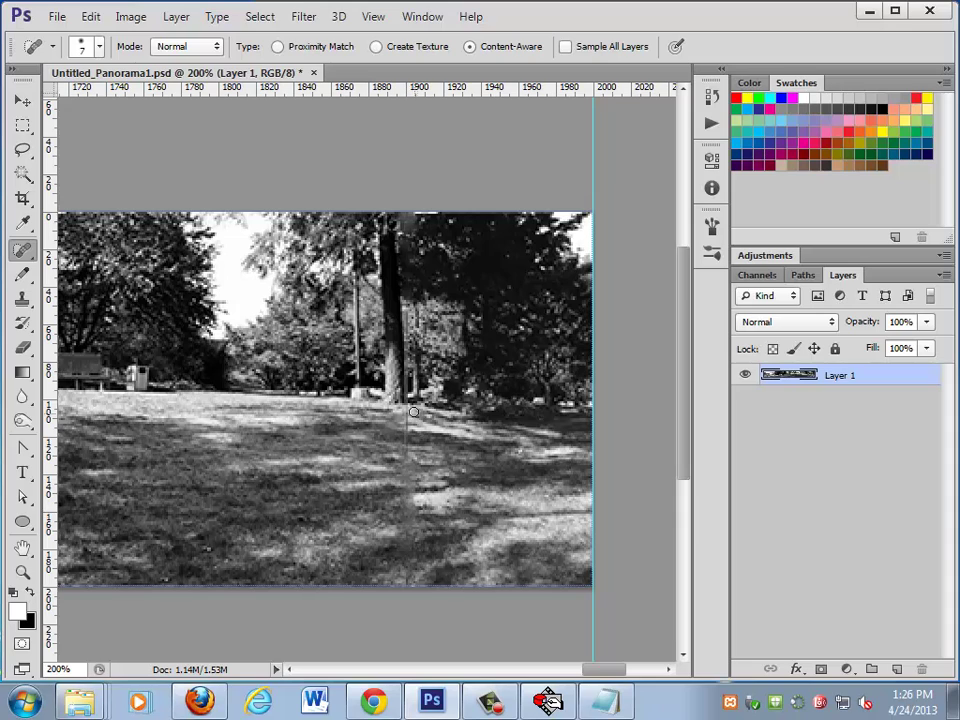
pyautogui.moveTo(410, 410); pyautogui.dragTo(414, 418)
# - Clone over the remaining grass seam with a small Clone Stamp brush
pyautogui.press(']')
pyautogui.press(']')
pyautogui.press(']')
pyautogui.press('s')
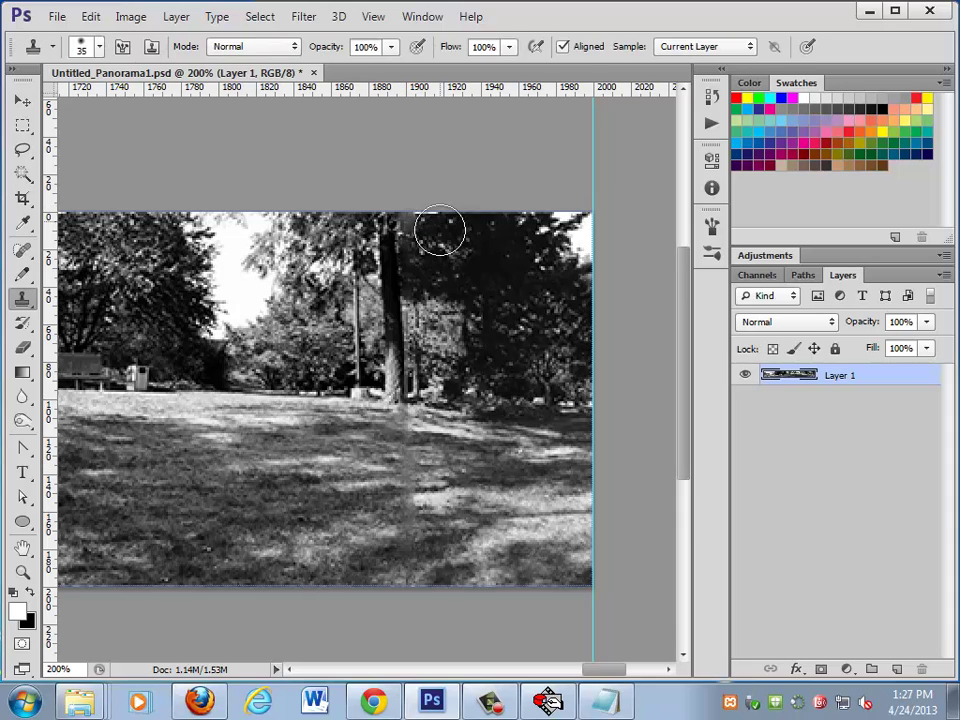
pyautogui.press('[')
pyautogui.press('[')
pyautogui.press('[')
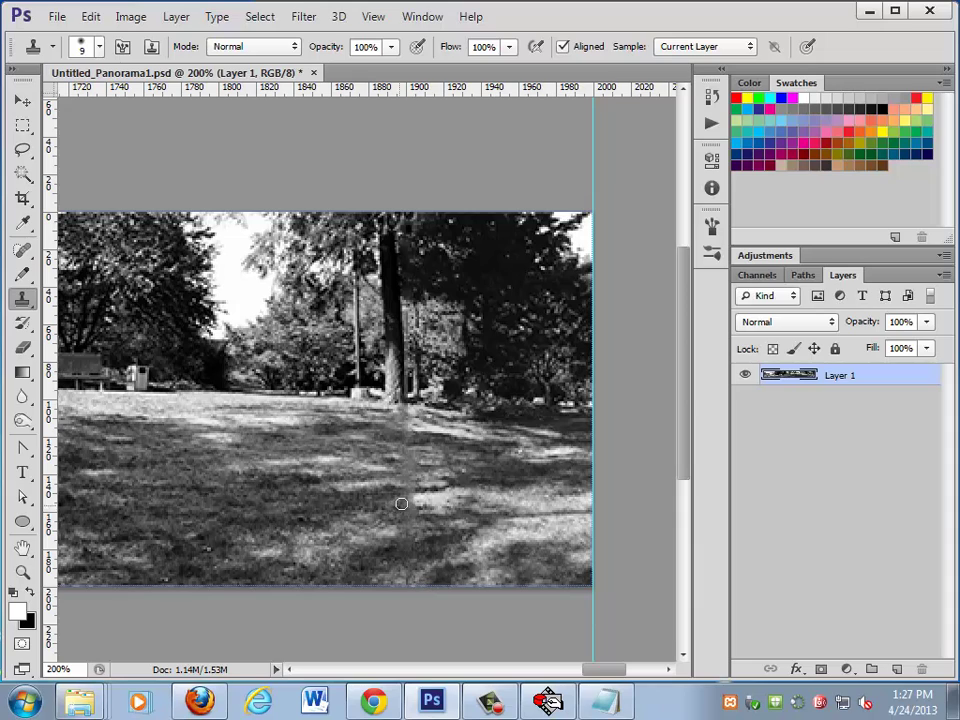
pyautogui.moveTo(406, 412); pyautogui.dragTo(404, 436)
pyautogui.moveTo(467, 523); pyautogui.dragTo(420, 523)
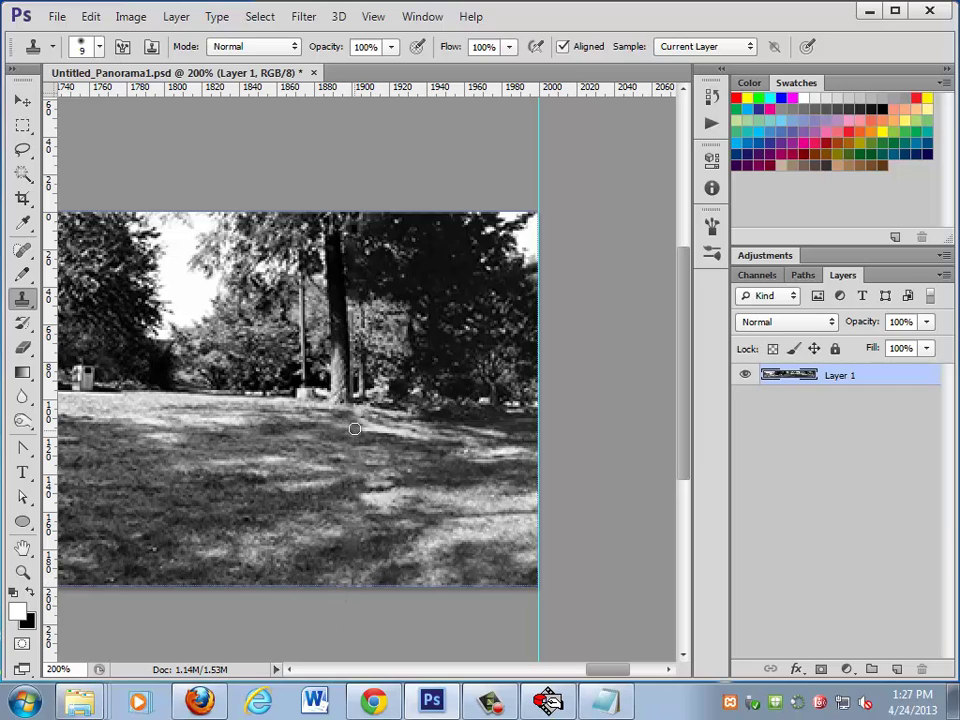
# - Undo the last clone stroke and trial-sharpen the grass and foliage at 100% strength
pyautogui.hotkey('ctrl', 'z')
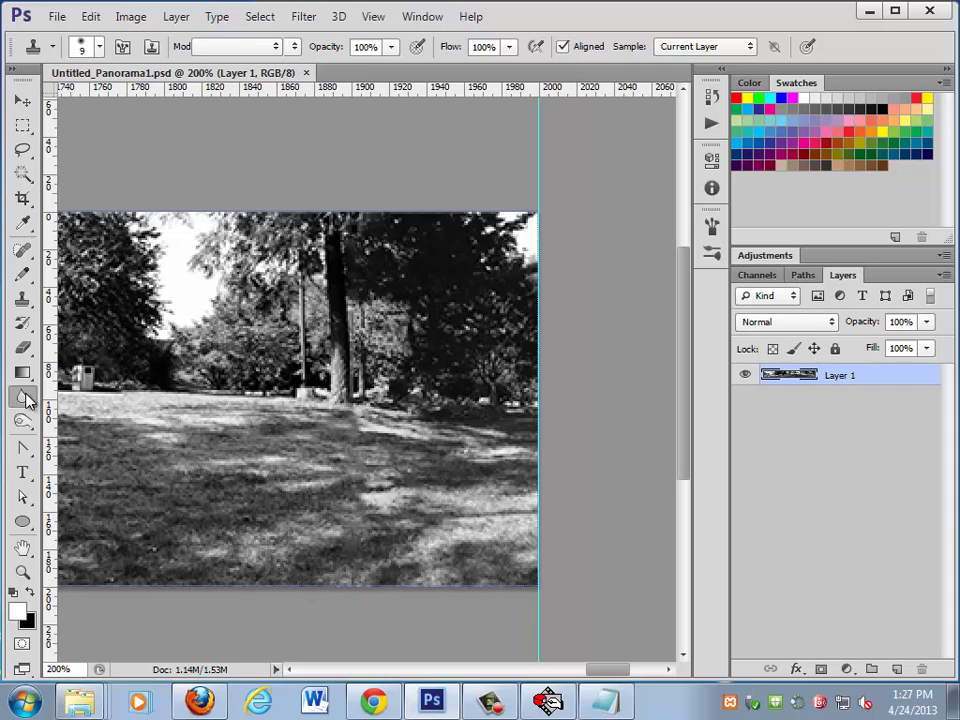
pyautogui.click(22, 396)
pyautogui.click(70, 412)
pyautogui.moveTo(298, 404); pyautogui.dragTo(364, 525)
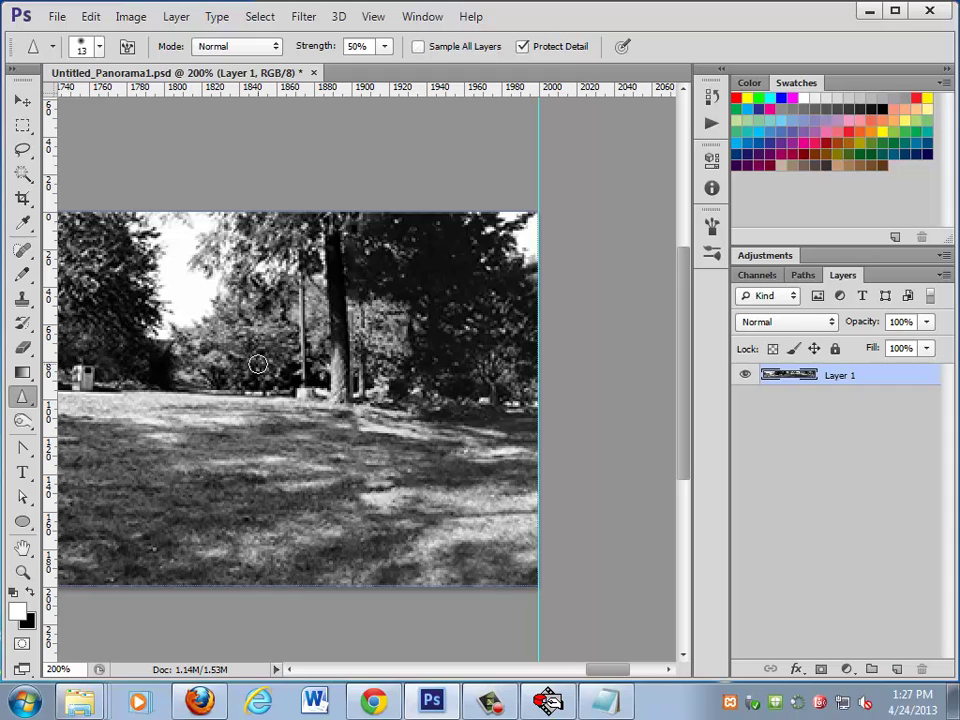
pyautogui.click(384, 47)
pyautogui.moveTo(385, 69); pyautogui.dragTo(432, 68)
pyautogui.moveTo(255, 337)
pyautogui.mouseDown()
pyautogui.moveTo(249, 311)
pyautogui.moveTo(235, 360)
pyautogui.mouseUp()
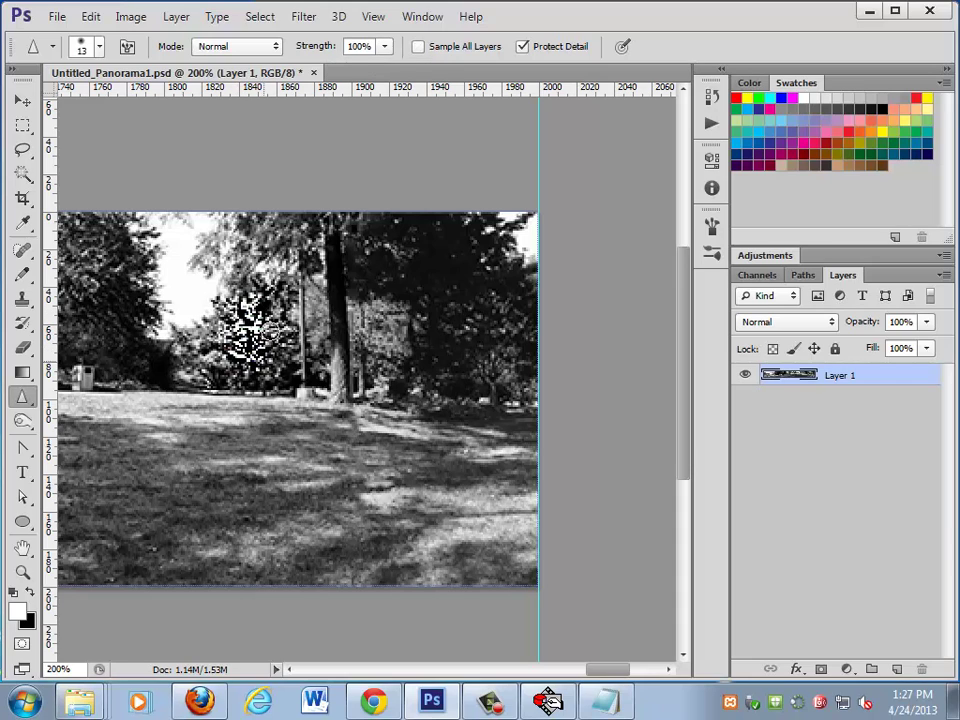
# - Undo both sharpening strokes and select the Pencil tool
pyautogui.hotkey('ctrl', 'z')
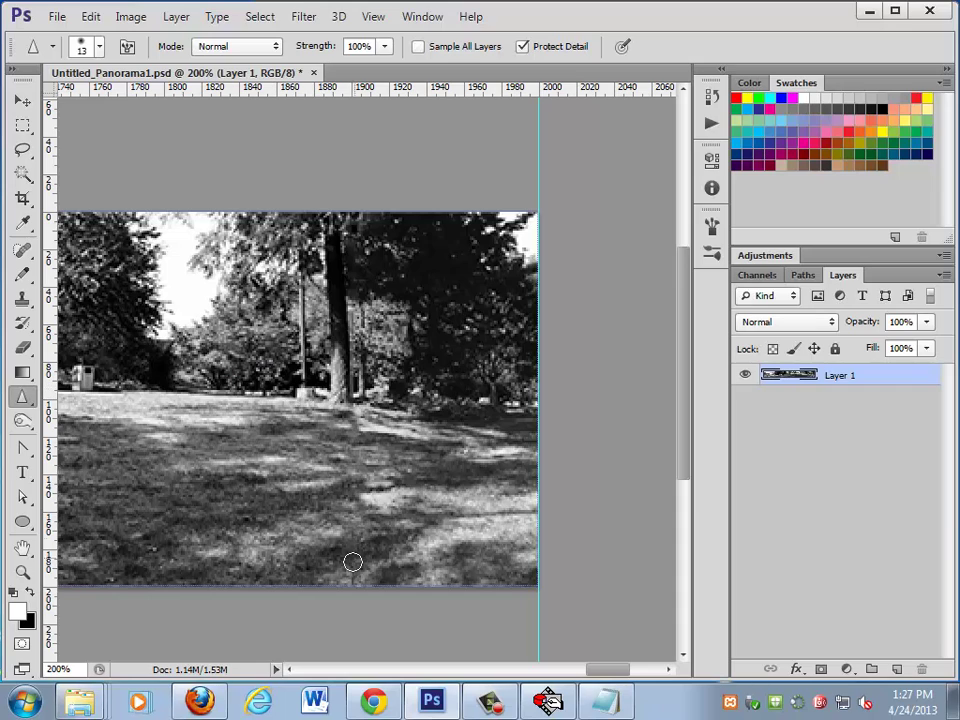
pyautogui.hotkey('ctrl', 'alt', 'z')
pyautogui.click(27, 271)
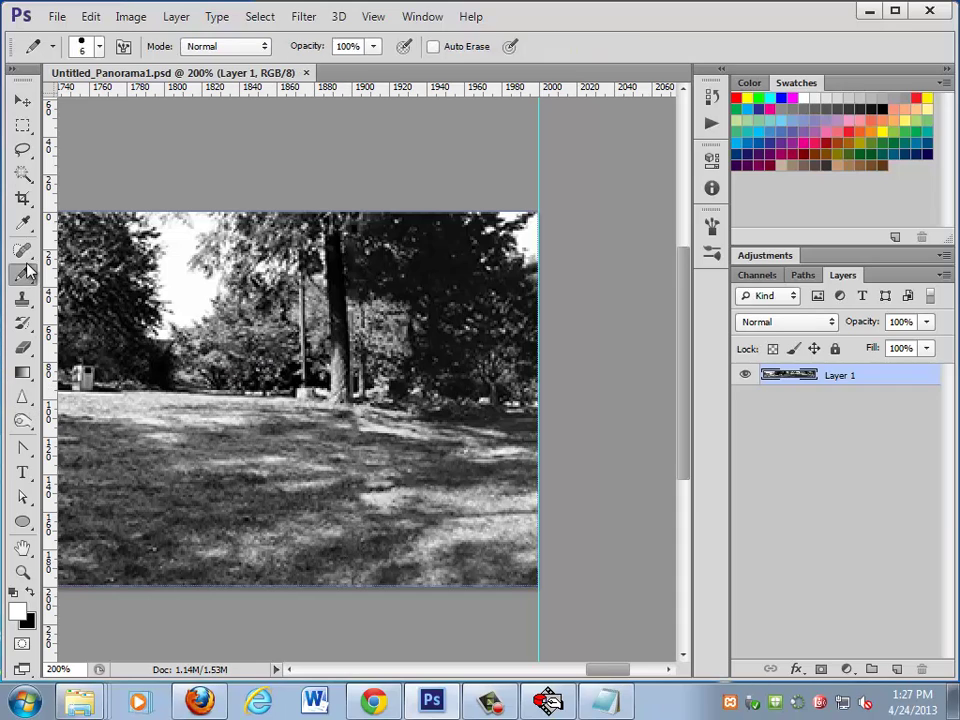
# - Fit the panorama on screen and re-export it as a JPEG replacing Untitled_Panorama1.jpg
pyautogui.hotkey('ctrl', '0')
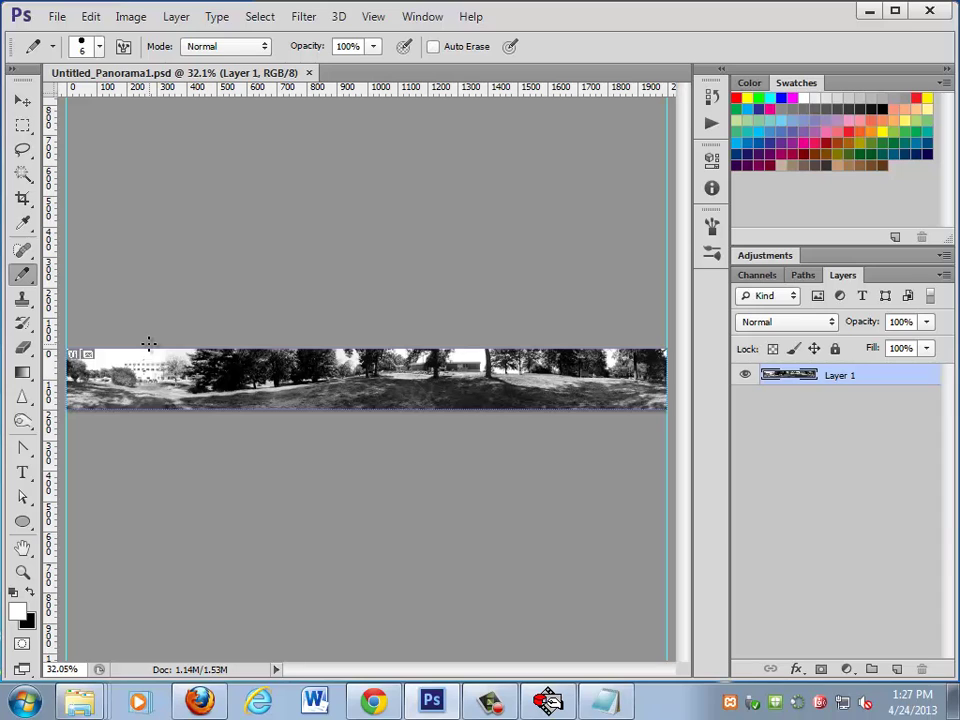
pyautogui.hotkey('ctrl', 'alt', 'shift', 's')
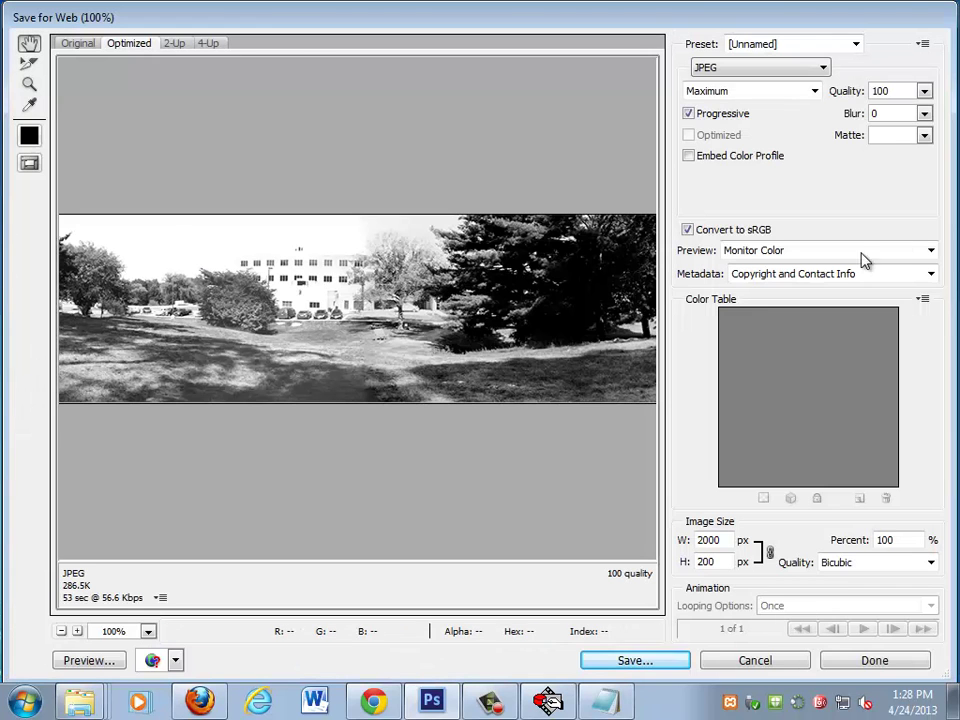
pyautogui.click(632, 662)
pyautogui.click(510, 528)
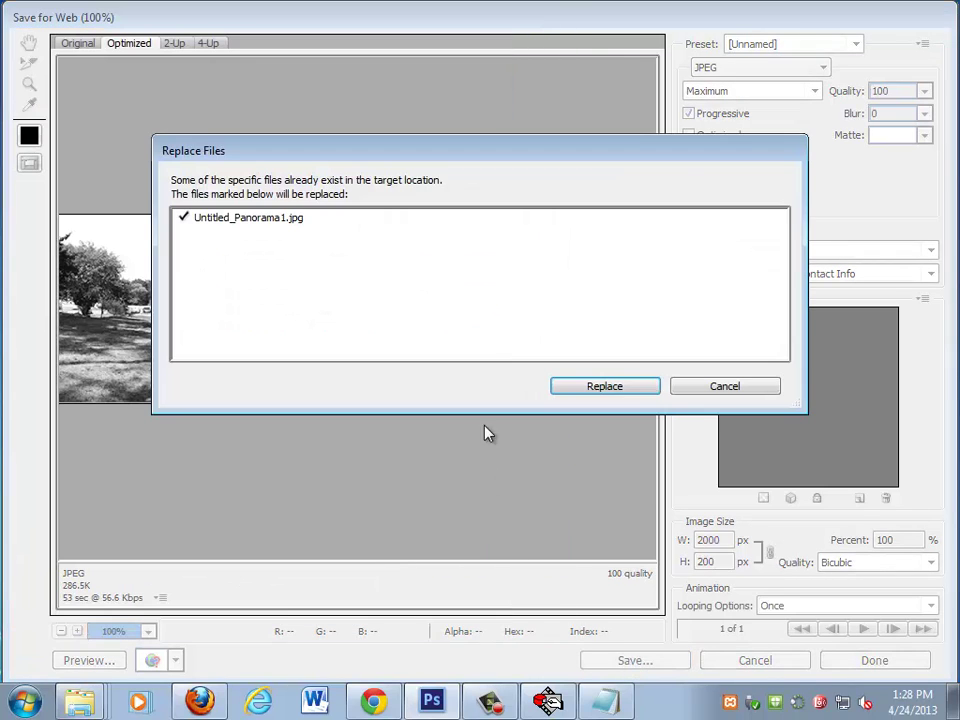
pyautogui.click(583, 386)
pyautogui.click(548, 700)
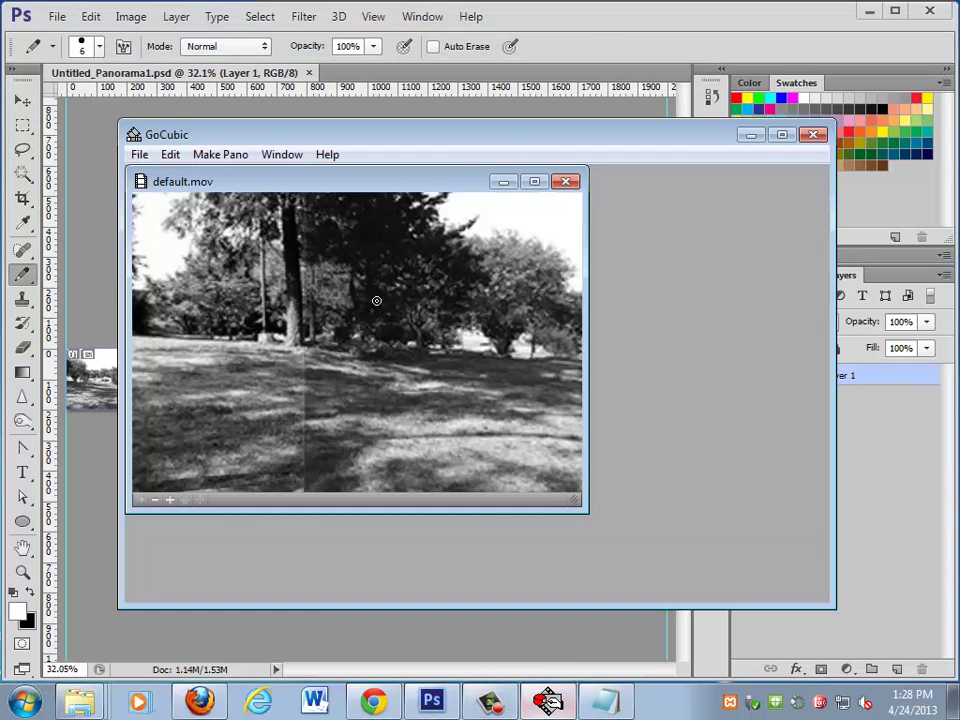
# - Regenerate default.mov from the updated Untitled_Panorama1.jpg, replacing the old movie, and close it
pyautogui.click(565, 182)
pyautogui.click(222, 155)
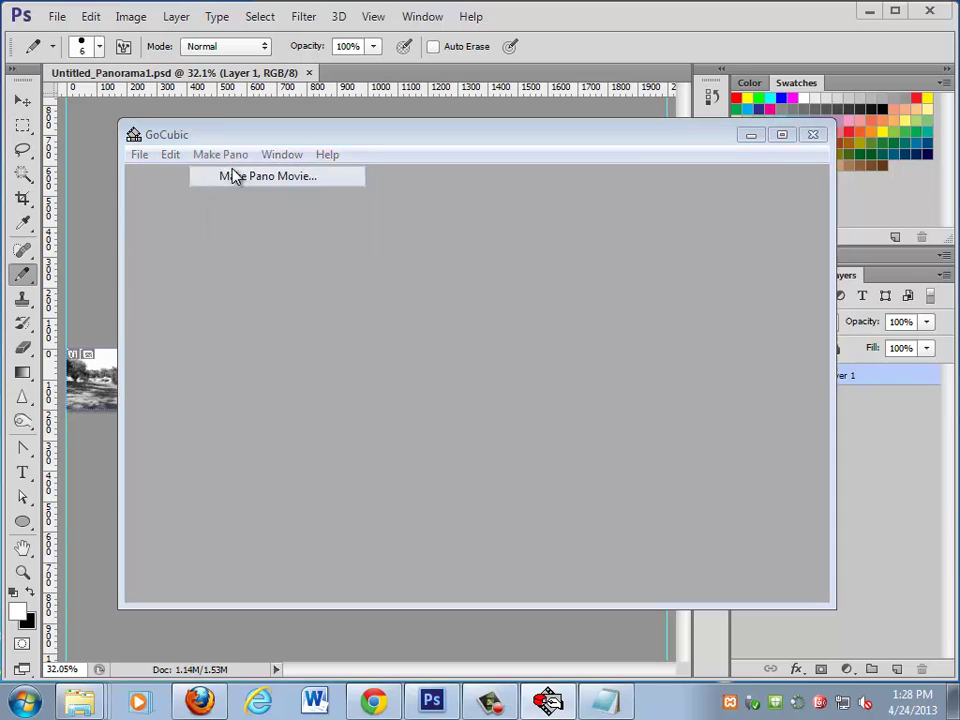
pyautogui.click(237, 177)
pyautogui.moveTo(724, 208); pyautogui.dragTo(729, 332)
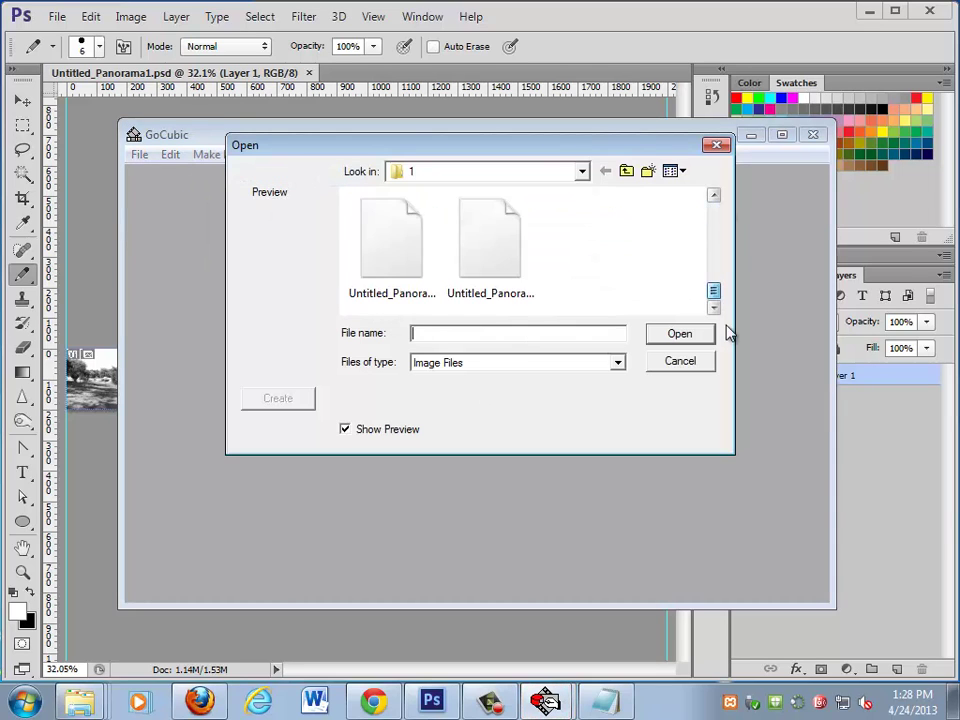
pyautogui.doubleClick(405, 262)
pyautogui.click(620, 352)
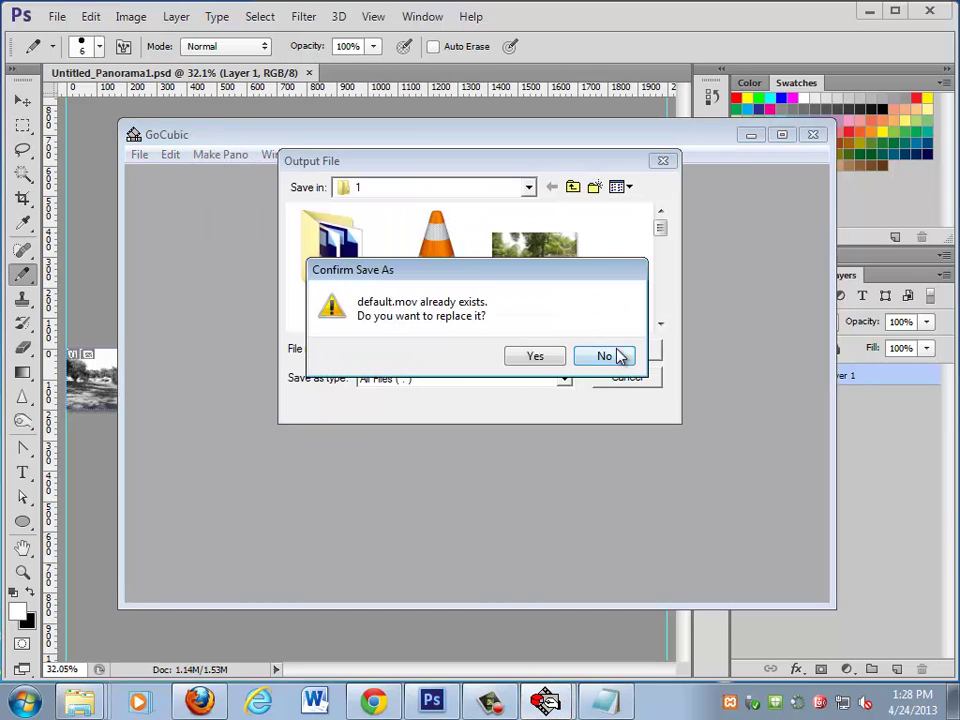
pyautogui.click(548, 368)
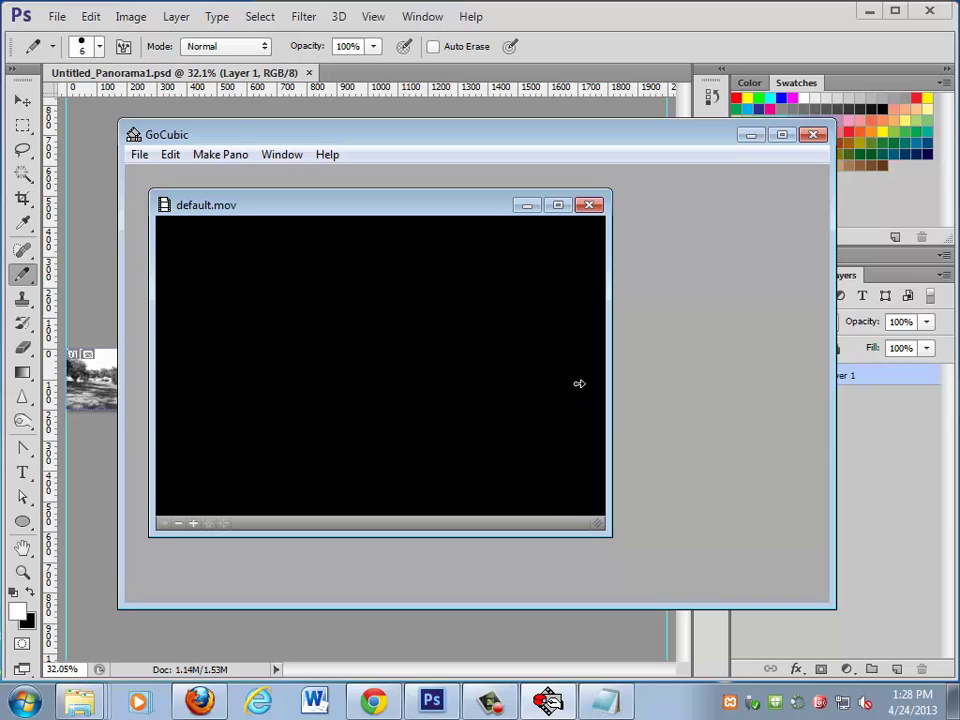
pyautogui.click(591, 207)
pyautogui.click(872, 10)
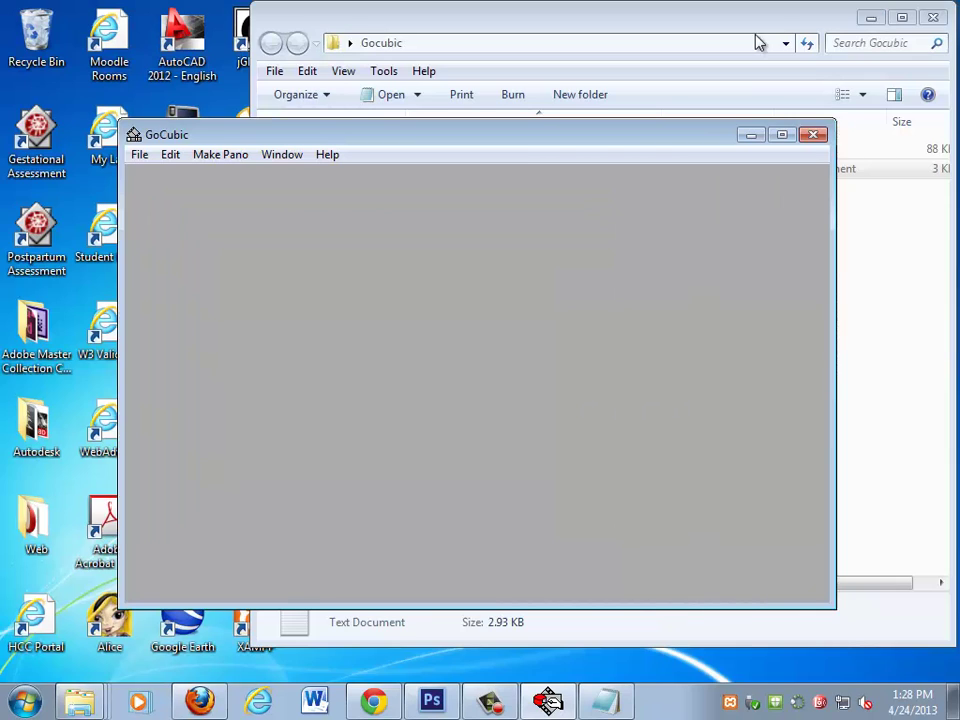
# - Minimize the open windows and open desktop folder 1 > 1, selecting default.mov
pyautogui.click(752, 38)
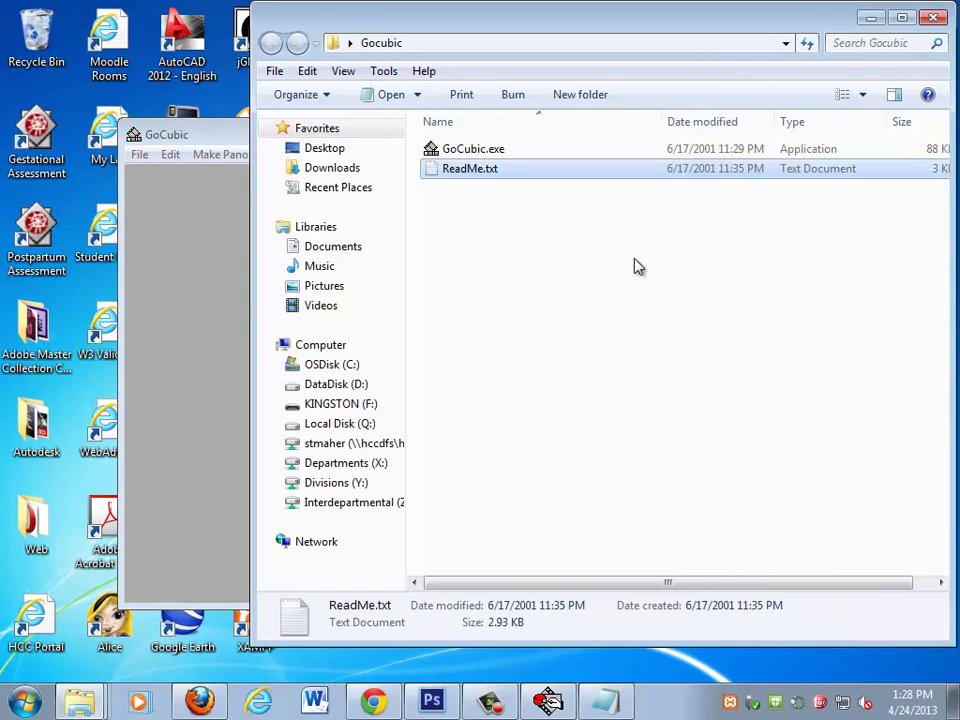
pyautogui.click(872, 19)
pyautogui.click(763, 140)
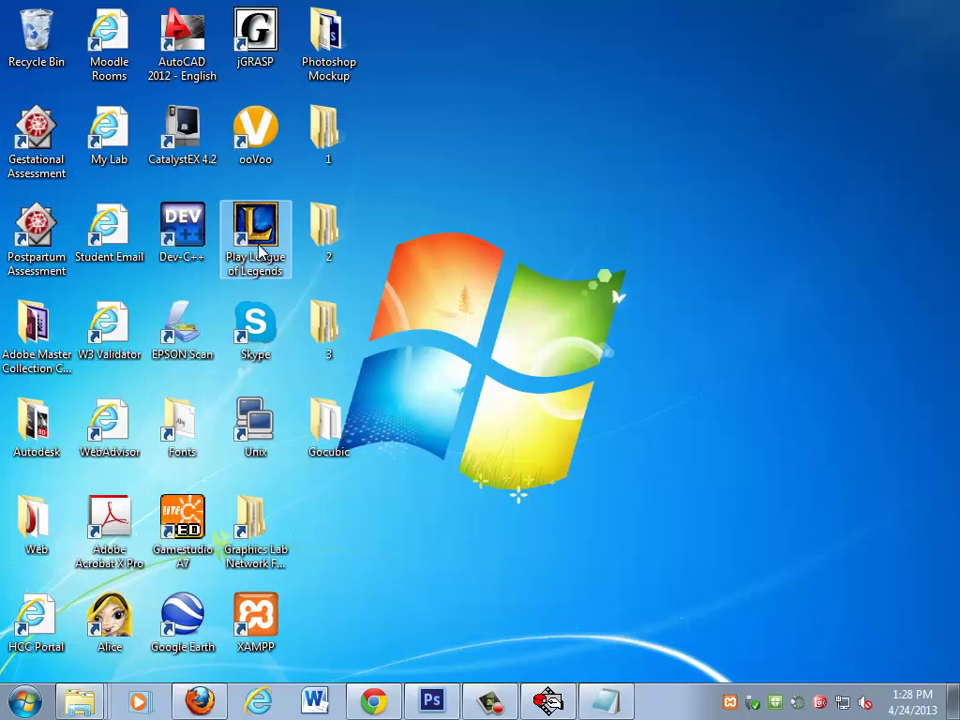
pyautogui.doubleClick(328, 125)
pyautogui.doubleClick(229, 148)
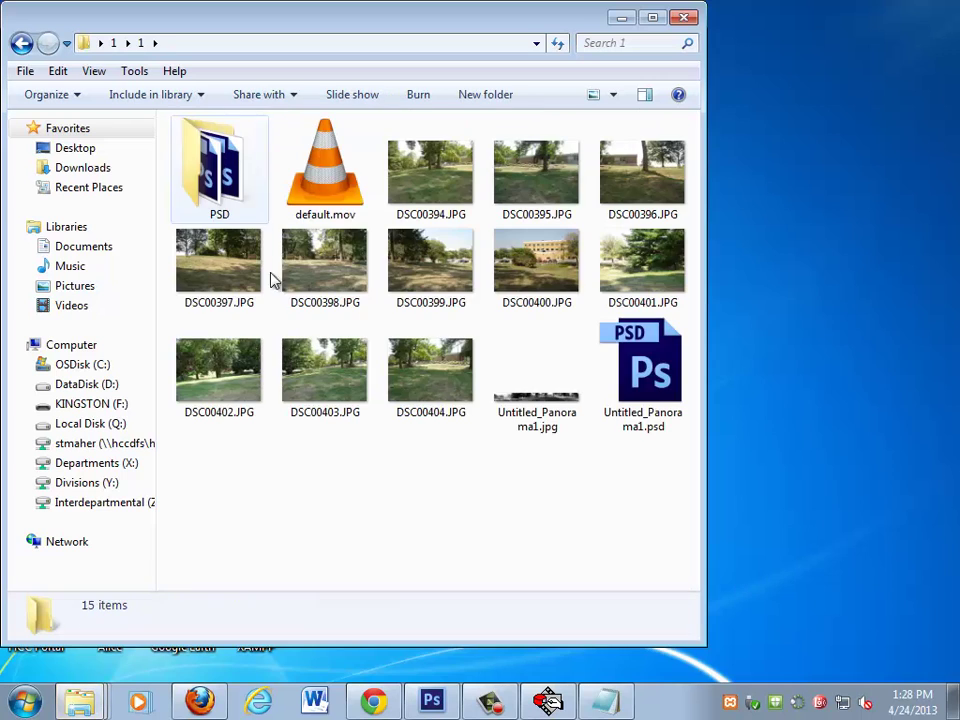
pyautogui.click(329, 210)
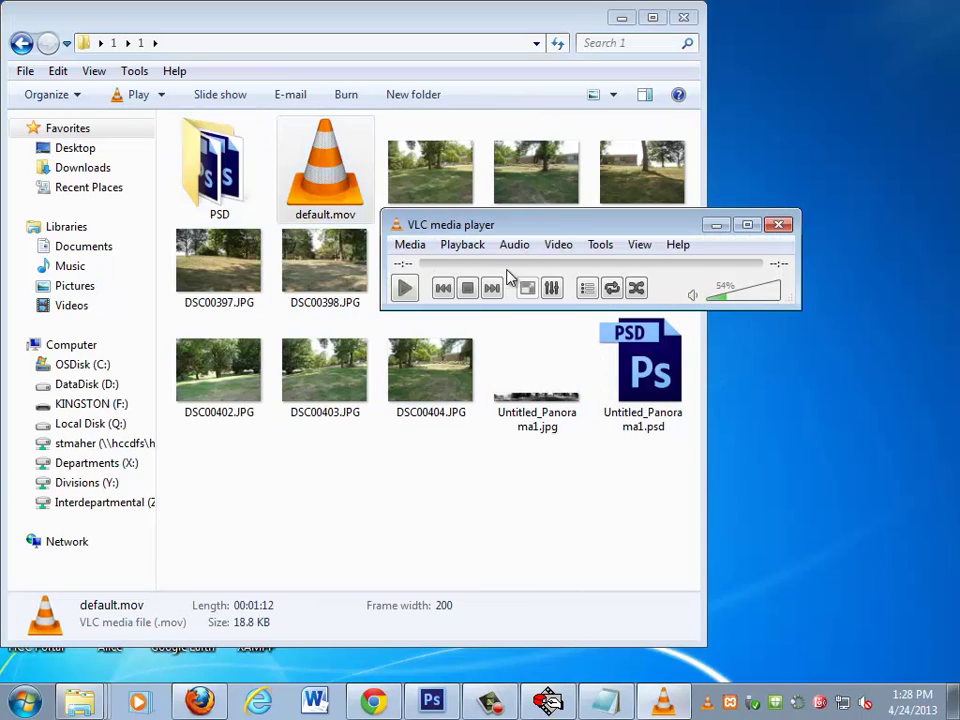
# - Close VLC and browse All Programs down to the QuickTime folder
pyautogui.click(781, 224)
pyautogui.click(25, 702)
pyautogui.click(47, 614)
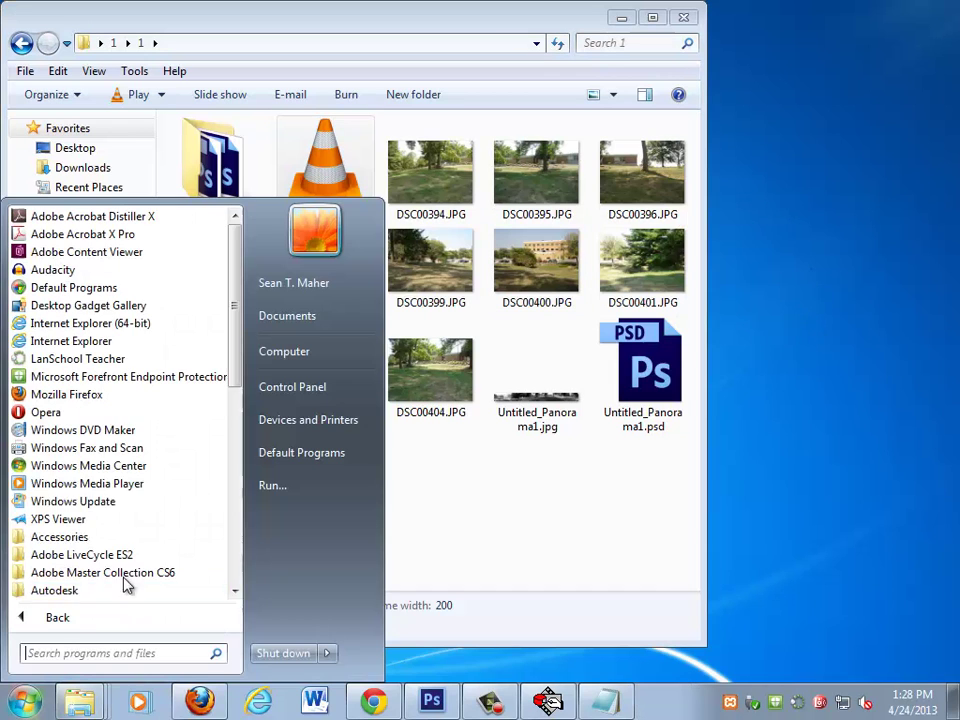
pyautogui.scroll(-3, 130, 495)
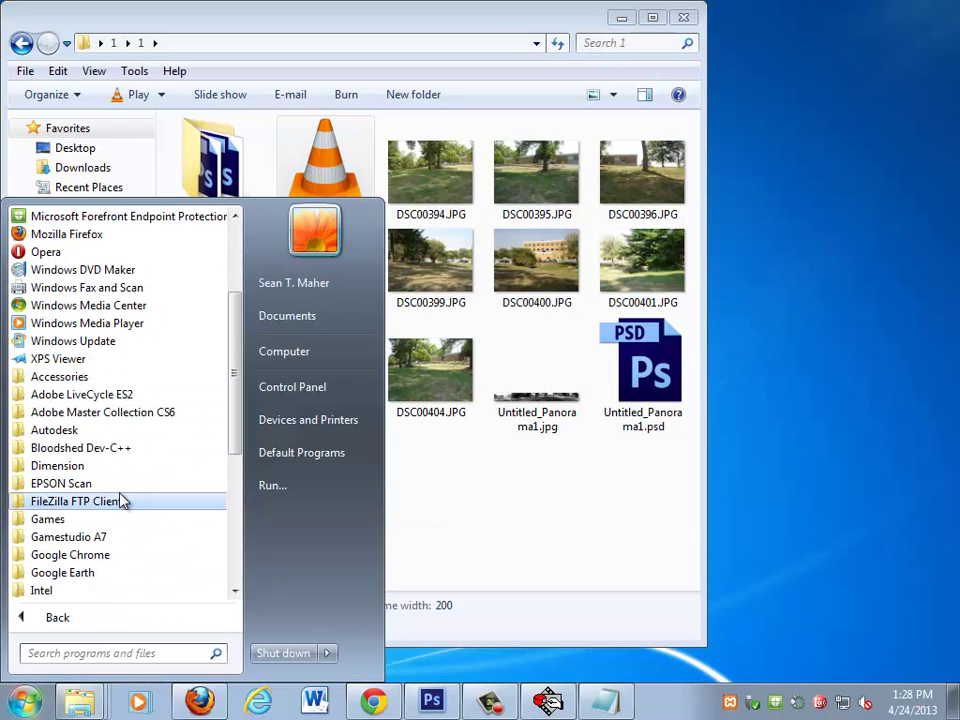
pyautogui.scroll(-2, 124, 500)
pyautogui.scroll(-2, 122, 506)
pyautogui.scroll(-1, 110, 510)
pyautogui.click(94, 499)
# - Launch QuickTime Player, decline restoring file associations, and move its window right
pyautogui.click(96, 544)
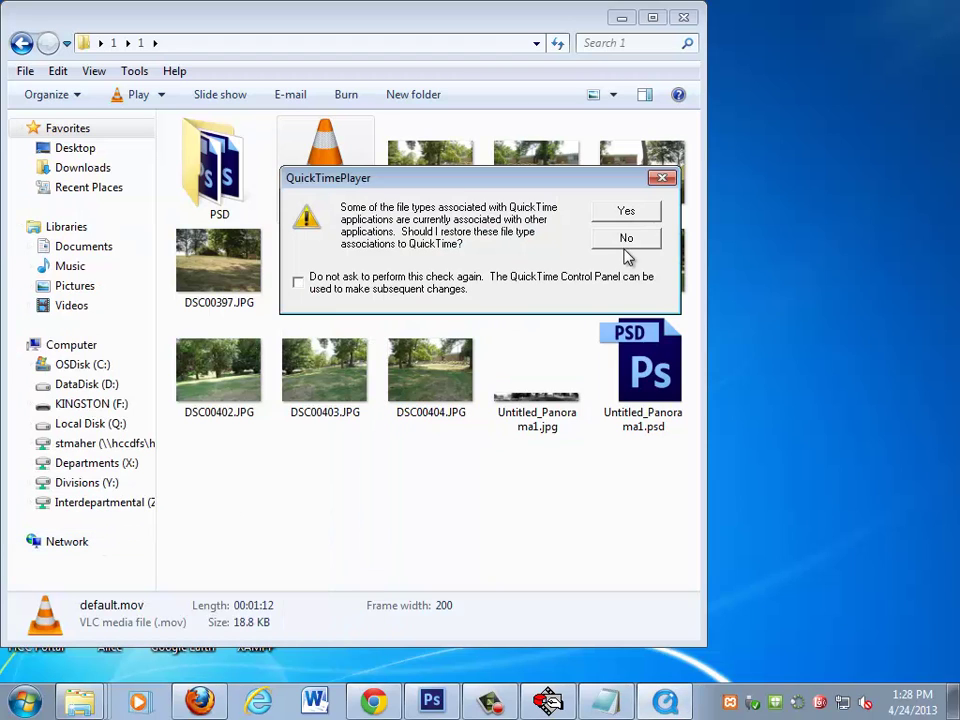
pyautogui.click(625, 243)
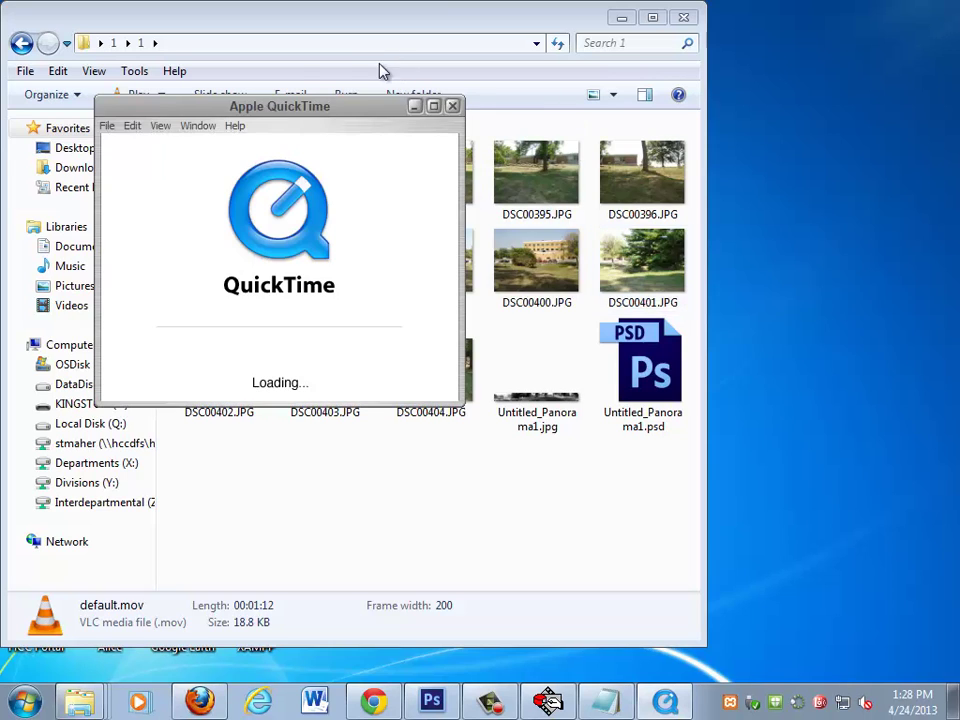
pyautogui.moveTo(362, 103)
pyautogui.mouseDown()
pyautogui.moveTo(583, 144)
pyautogui.moveTo(797, 254)
pyautogui.mouseUp()
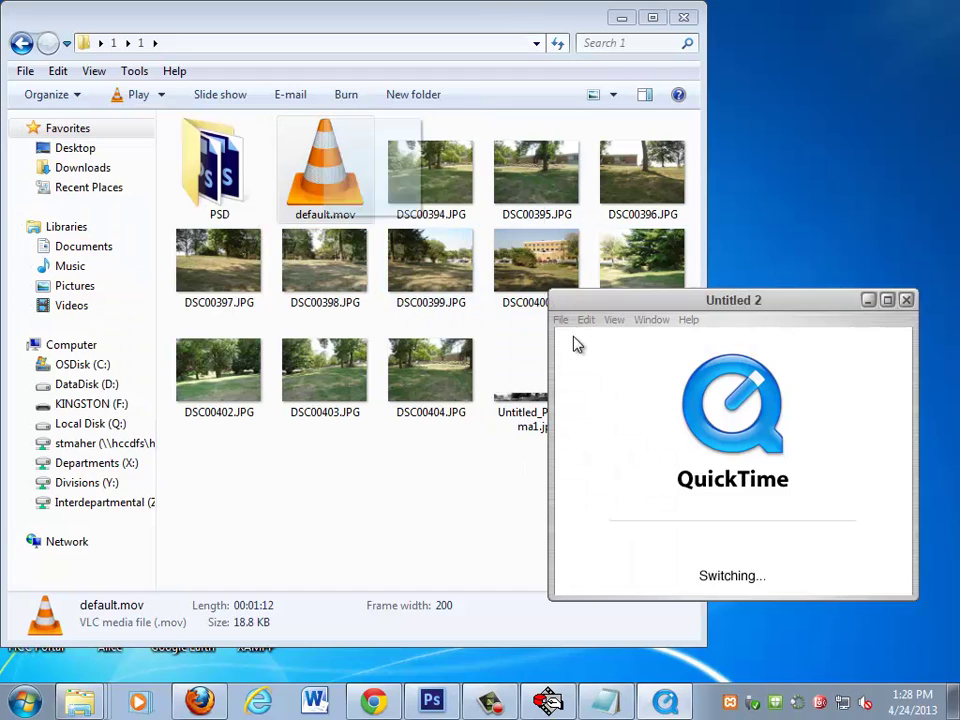
# - Open default.mov from Desktop > 1 > 1 in QuickTime Player
pyautogui.click(561, 320)
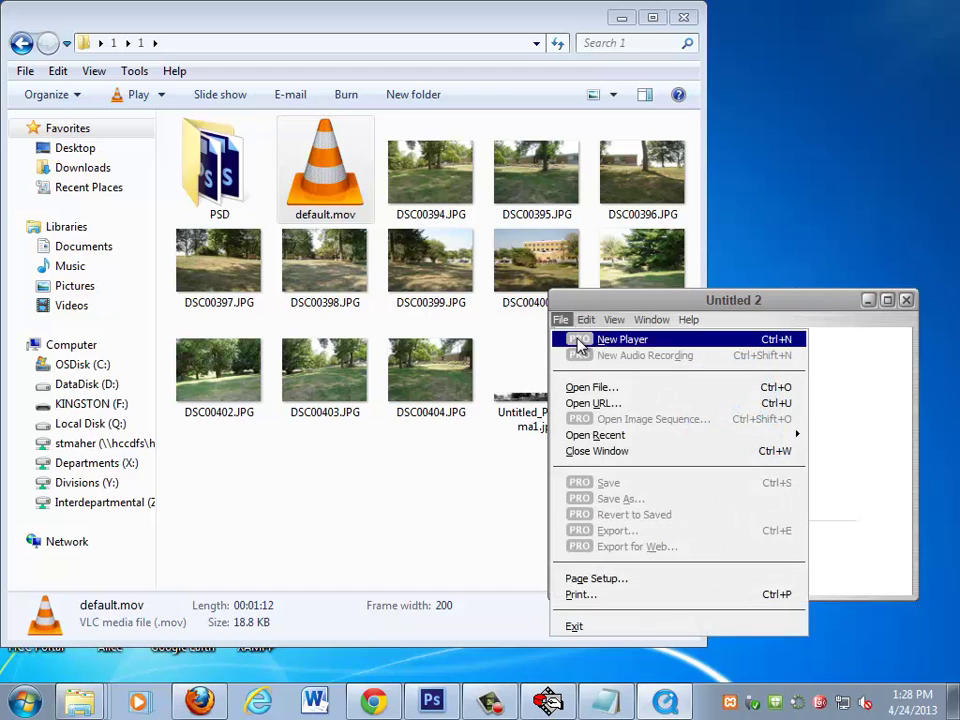
pyautogui.click(621, 393)
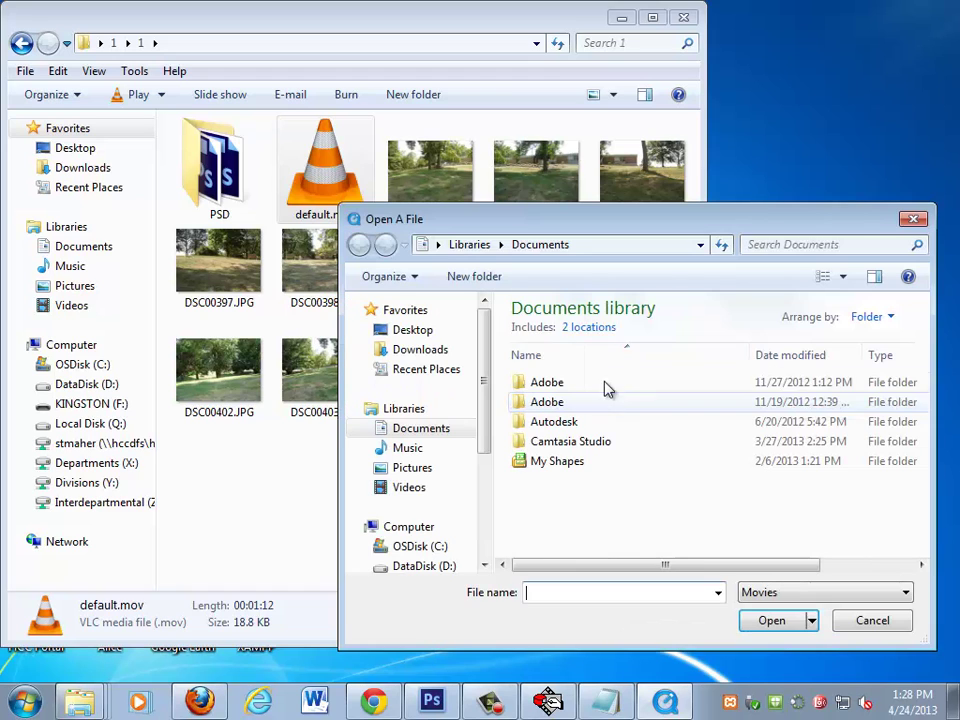
pyautogui.click(412, 330)
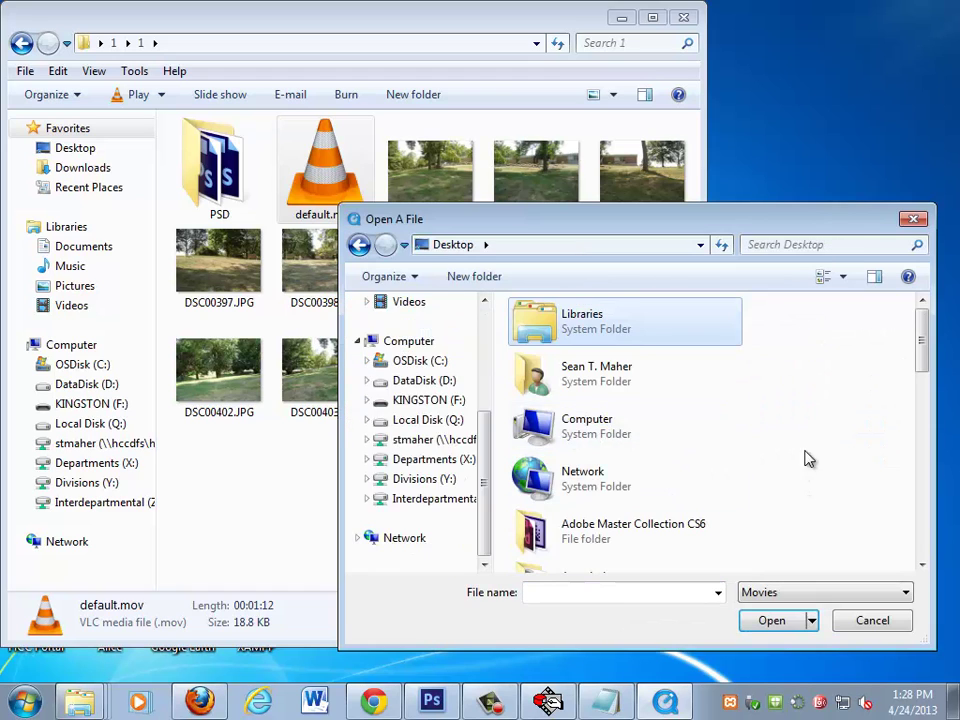
pyautogui.scroll(-10, 874, 429)
pyautogui.scroll(5, 729, 454)
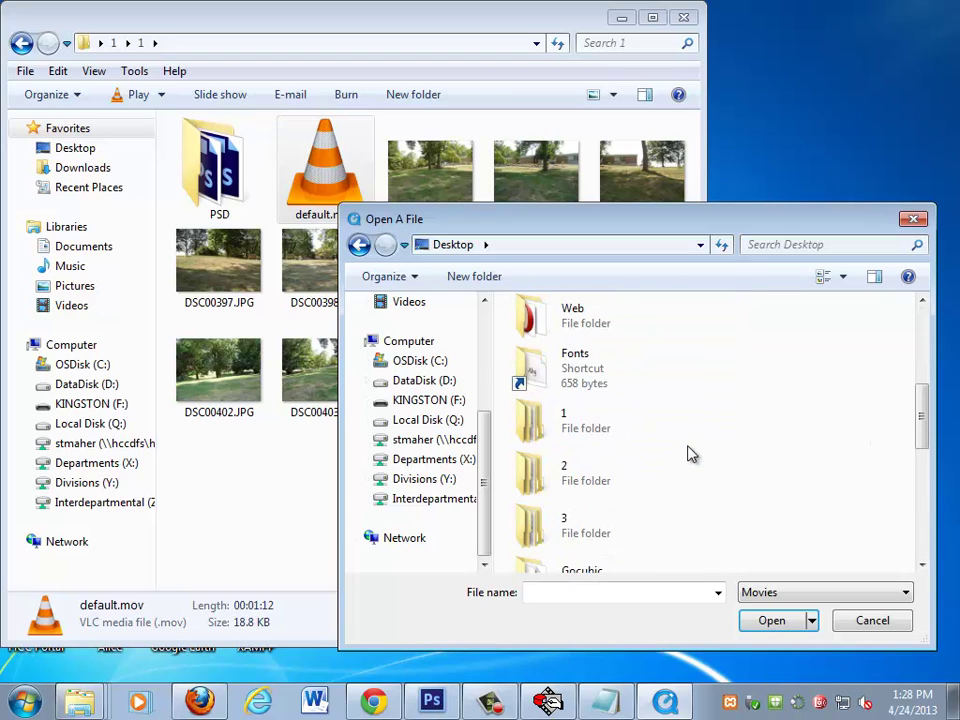
pyautogui.doubleClick(591, 425)
pyautogui.doubleClick(544, 336)
pyautogui.doubleClick(662, 370)
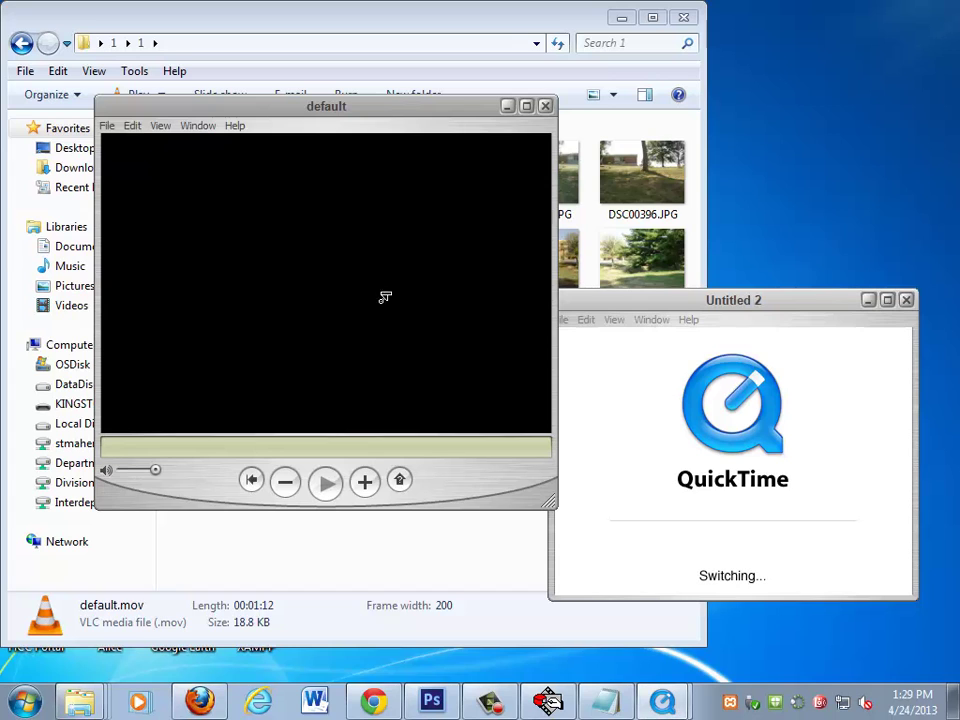
# - Return to the panorama in Photoshop and check its Image Size without changing it
pyautogui.click(548, 700)
pyautogui.click(440, 702)
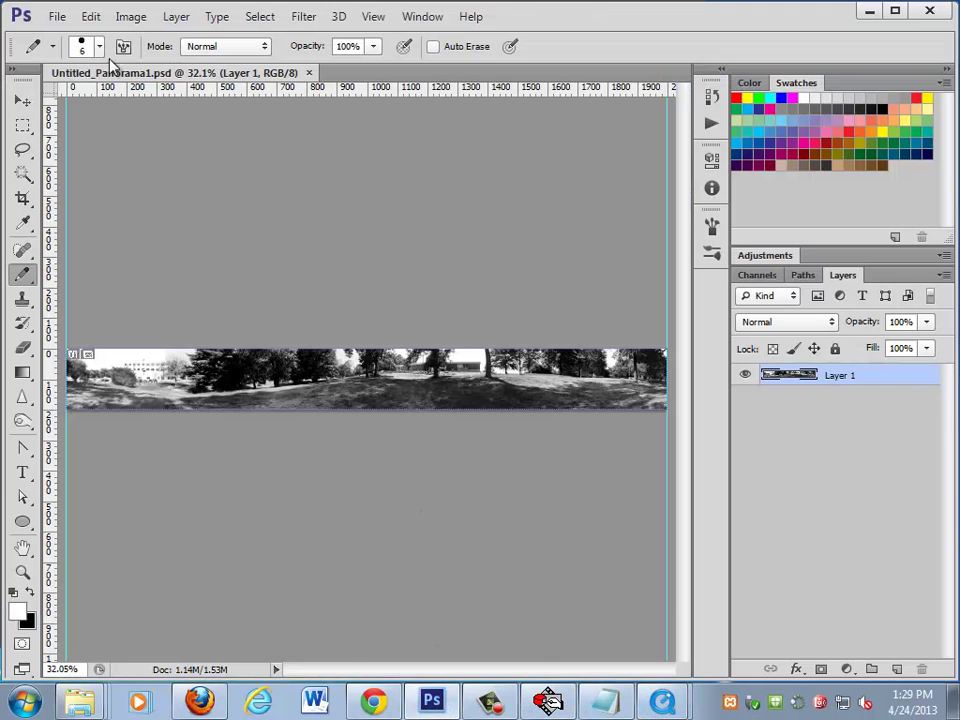
pyautogui.click(134, 17)
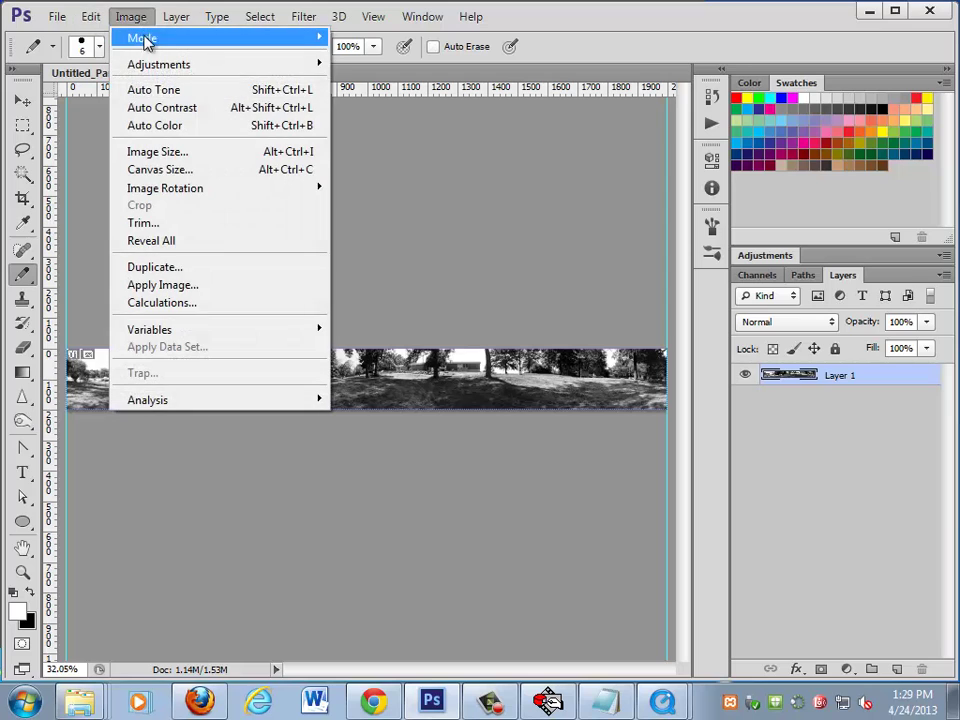
pyautogui.click(162, 153)
pyautogui.press('Escape')
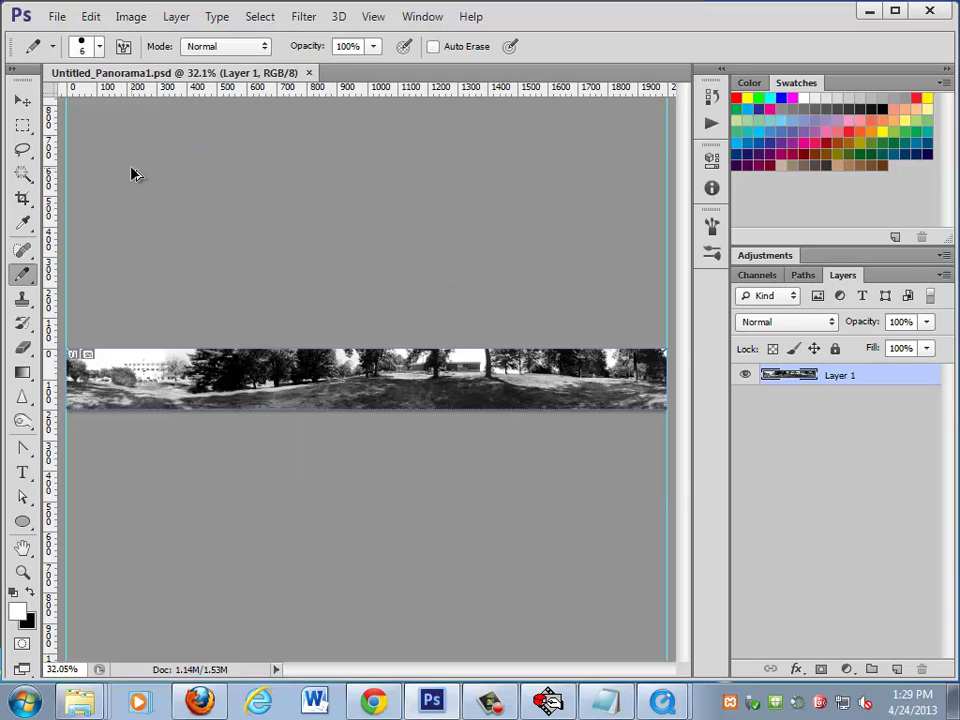
# - Save for Web as a maximum-quality JPEG replacing Untitled_Panorama1.jpg, then minimize Photoshop
pyautogui.hotkey('ctrl', 'alt', 'shift', 's')
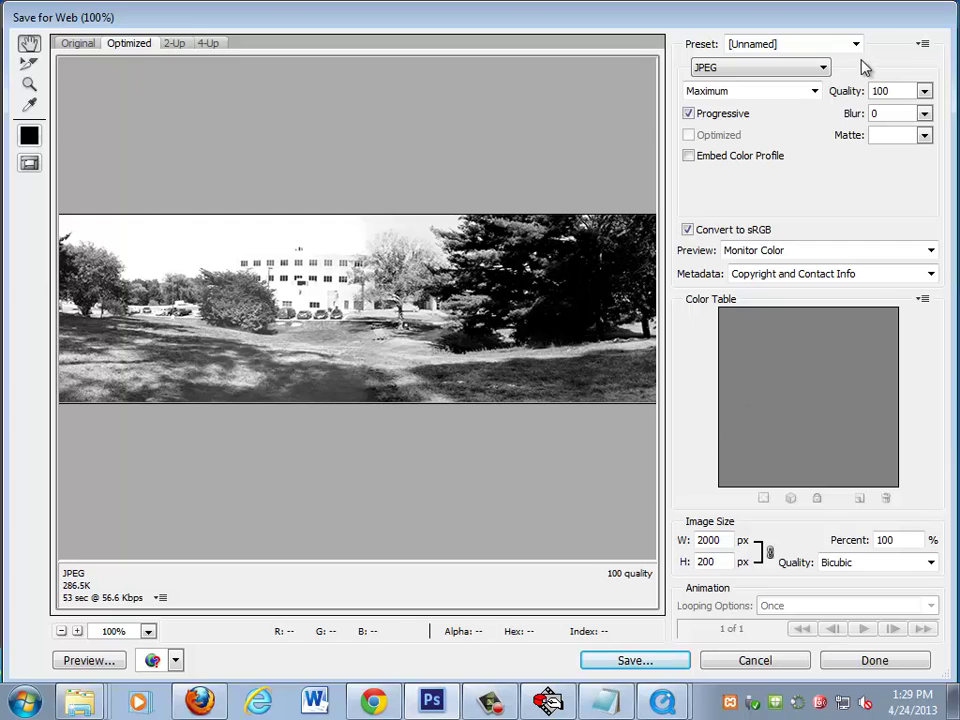
pyautogui.click(676, 664)
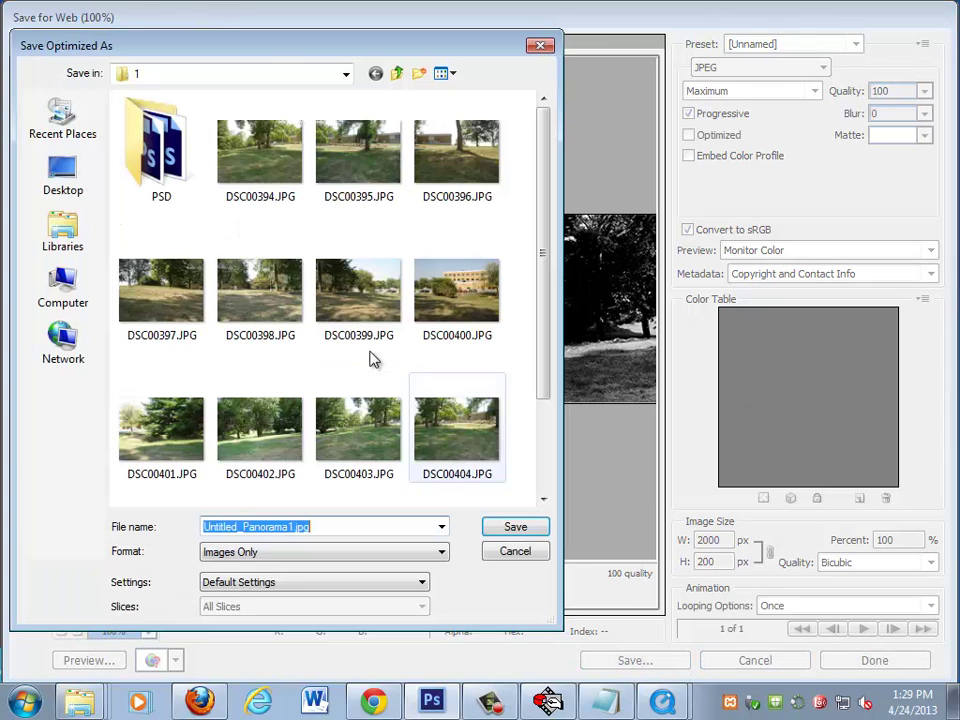
pyautogui.click(502, 527)
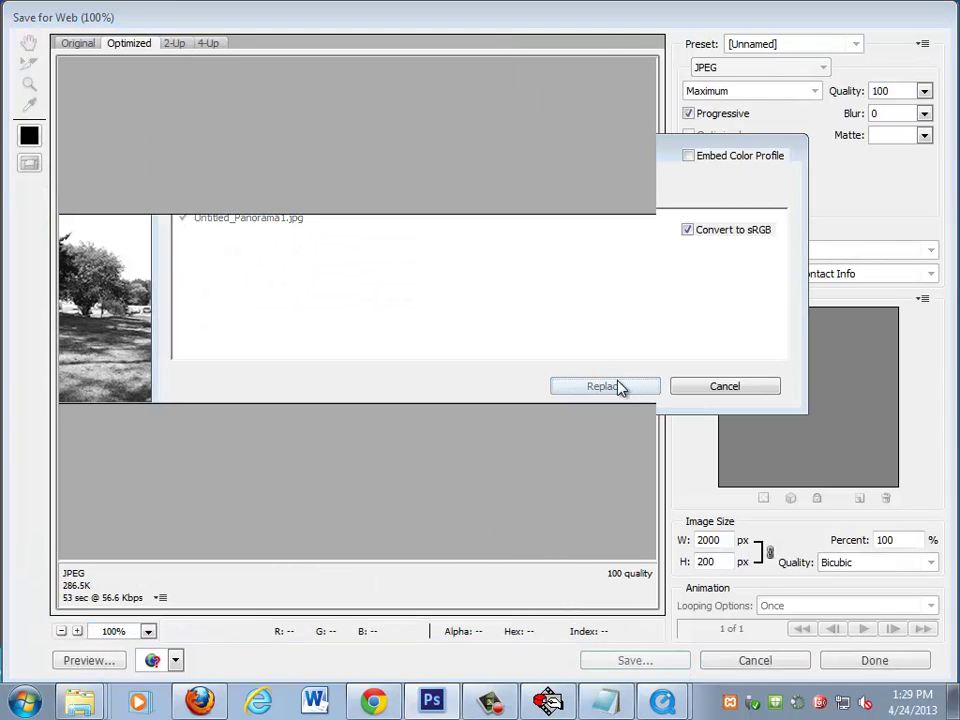
pyautogui.click(620, 388)
pyautogui.click(870, 12)
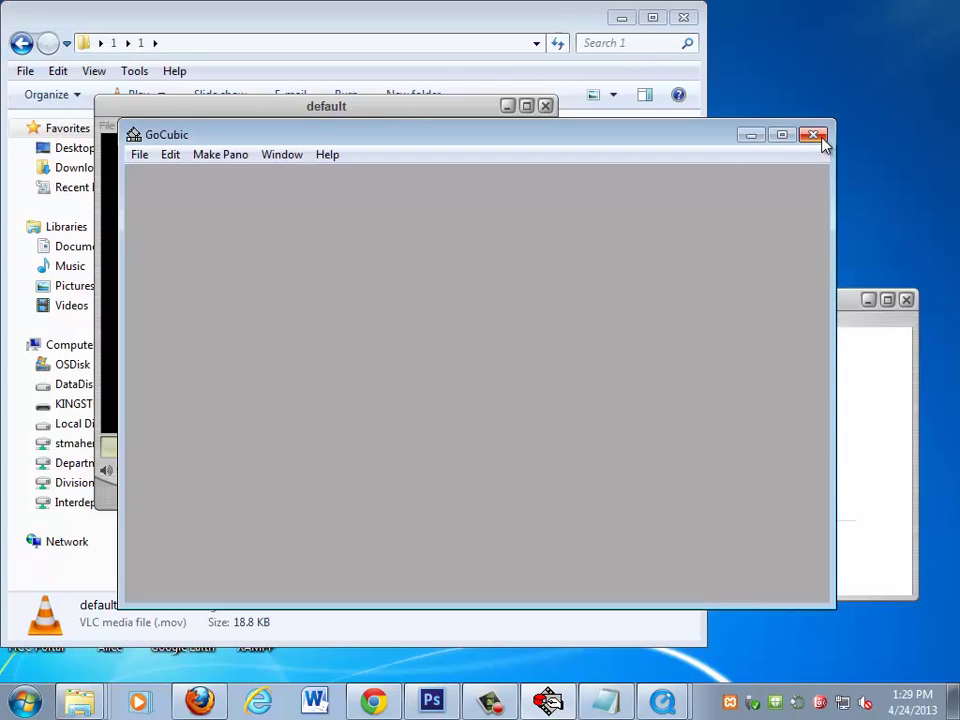
# - Close the QuickTime movie and delete the old default.mov from the photo folder
pyautogui.moveTo(814, 296); pyautogui.dragTo(310, 118)
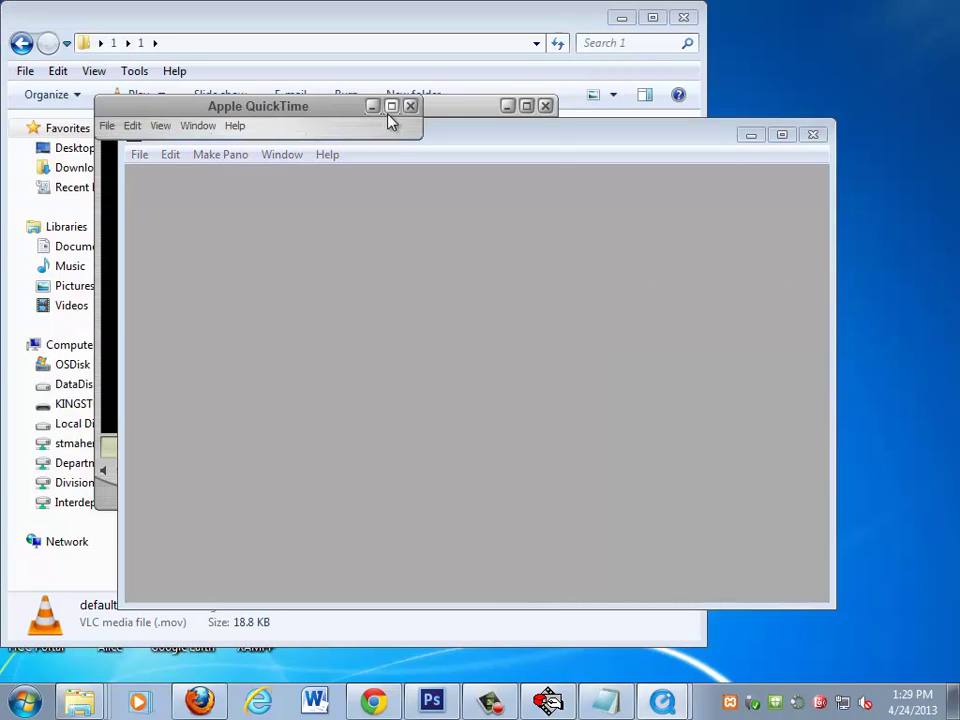
pyautogui.click(546, 106)
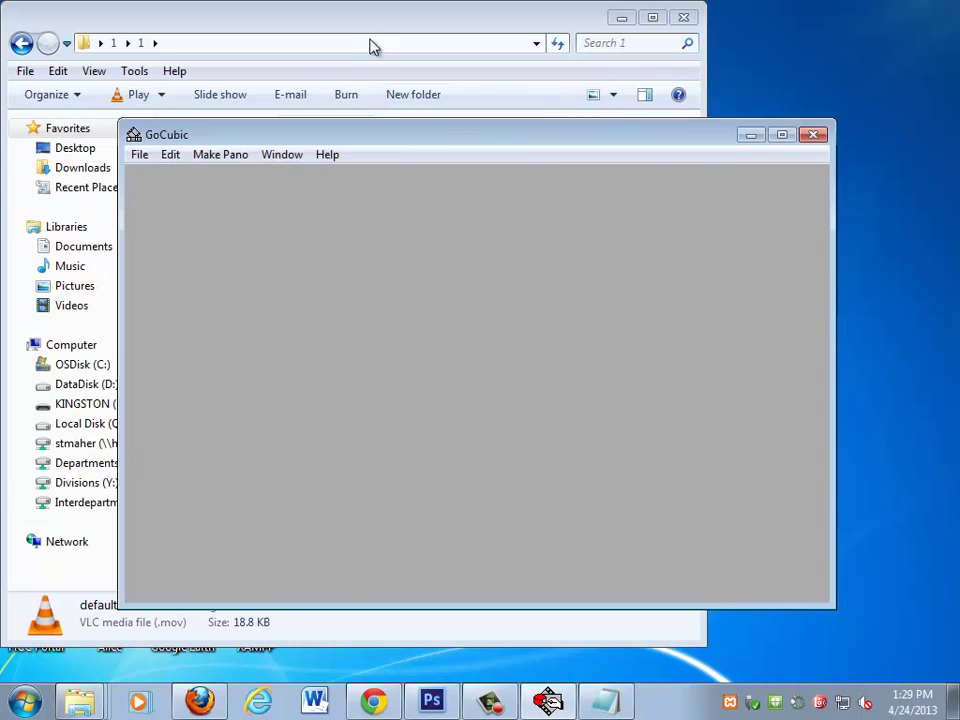
pyautogui.click(378, 70)
pyautogui.click(343, 214)
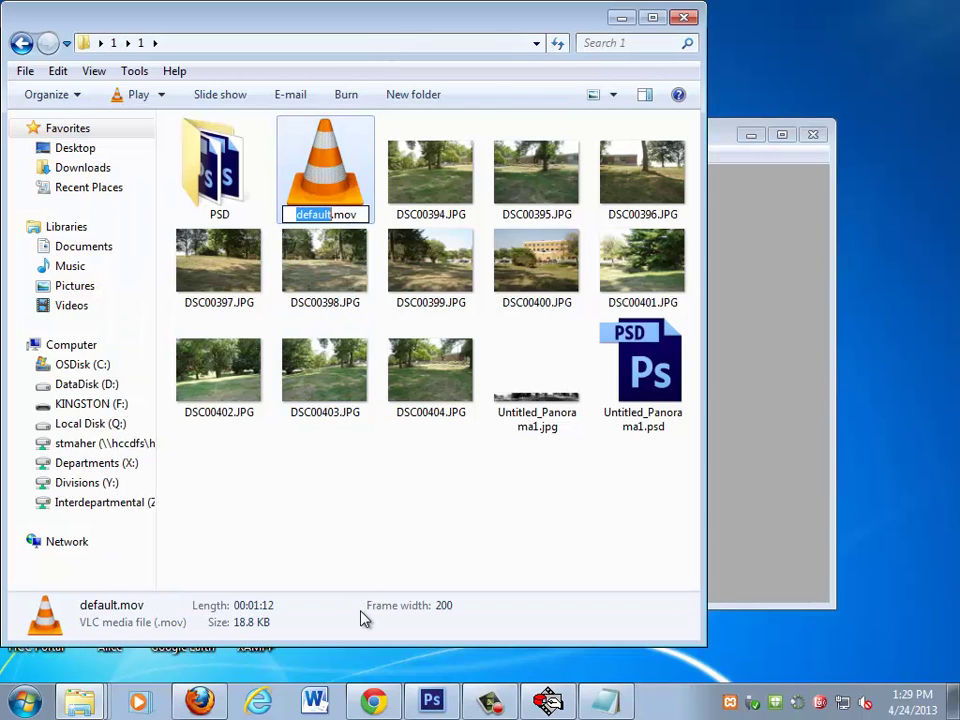
pyautogui.press('Escape')
pyautogui.press('Delete')
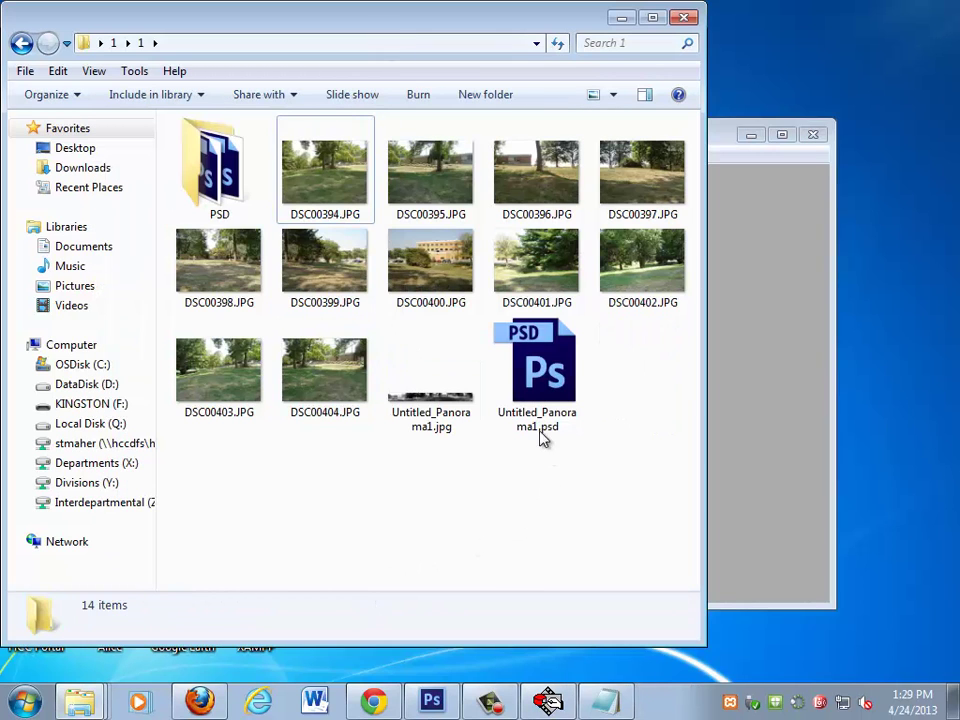
pyautogui.click(540, 428)
# - In GoCubic, make a panorama movie from the panorama JPEG and save it
pyautogui.click(712, 388)
pyautogui.click(221, 155)
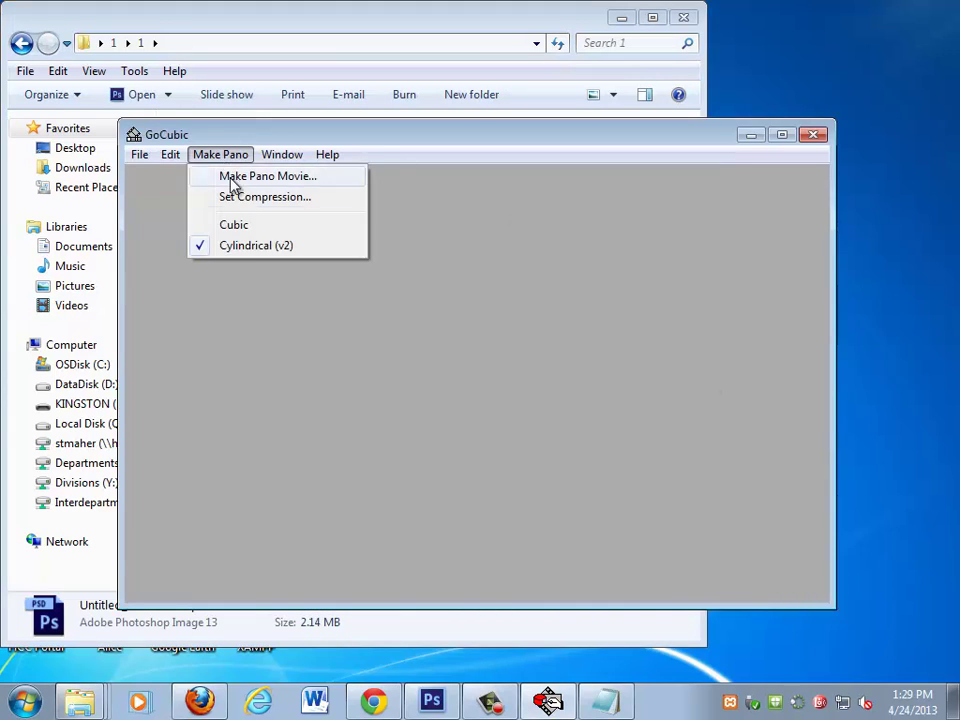
pyautogui.click(246, 177)
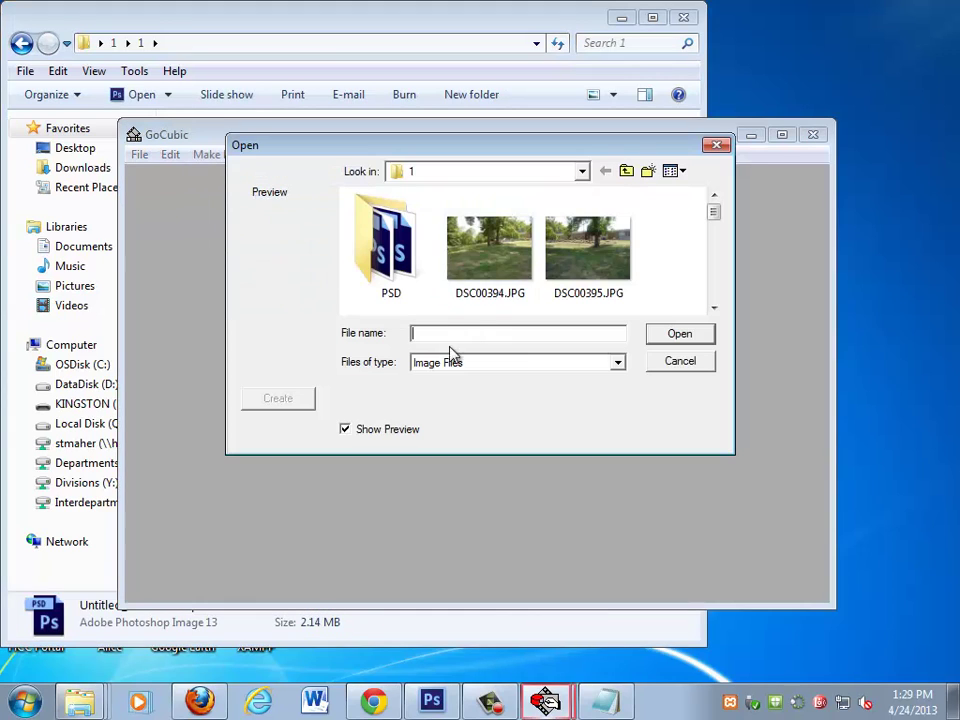
pyautogui.click(489, 255)
pyautogui.scroll(-3, 501, 274)
pyautogui.scroll(-1, 506, 274)
pyautogui.scroll(-2, 490, 300)
pyautogui.doubleClick(407, 293)
pyautogui.click(632, 354)
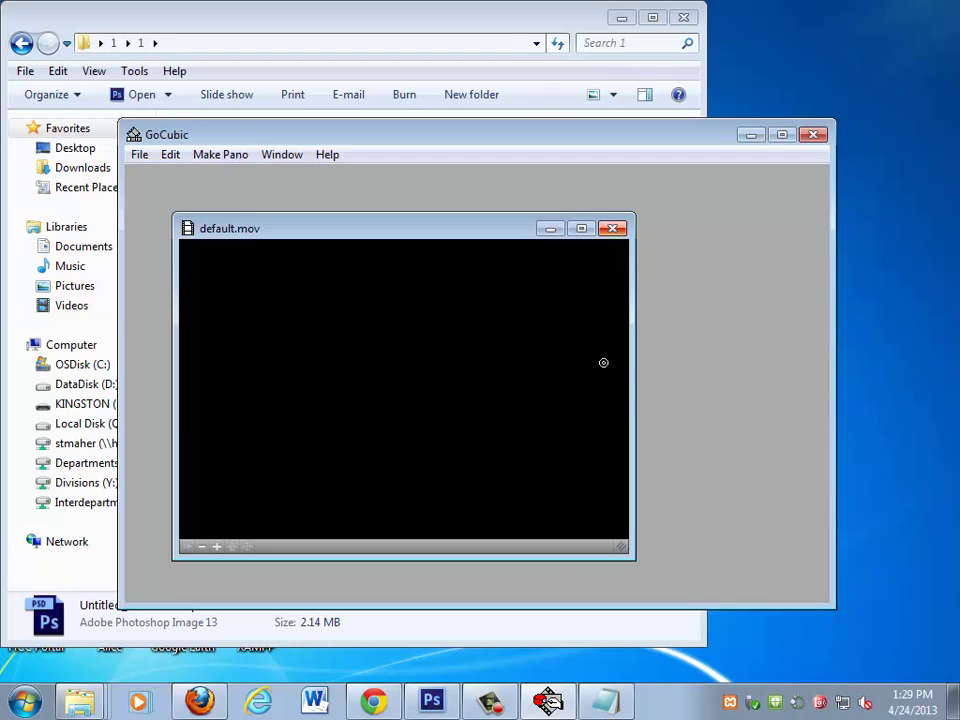
# - Re-export the panorama via Save for Web as a quality-90 JPEG, then return to the photo folder
pyautogui.click(446, 705)
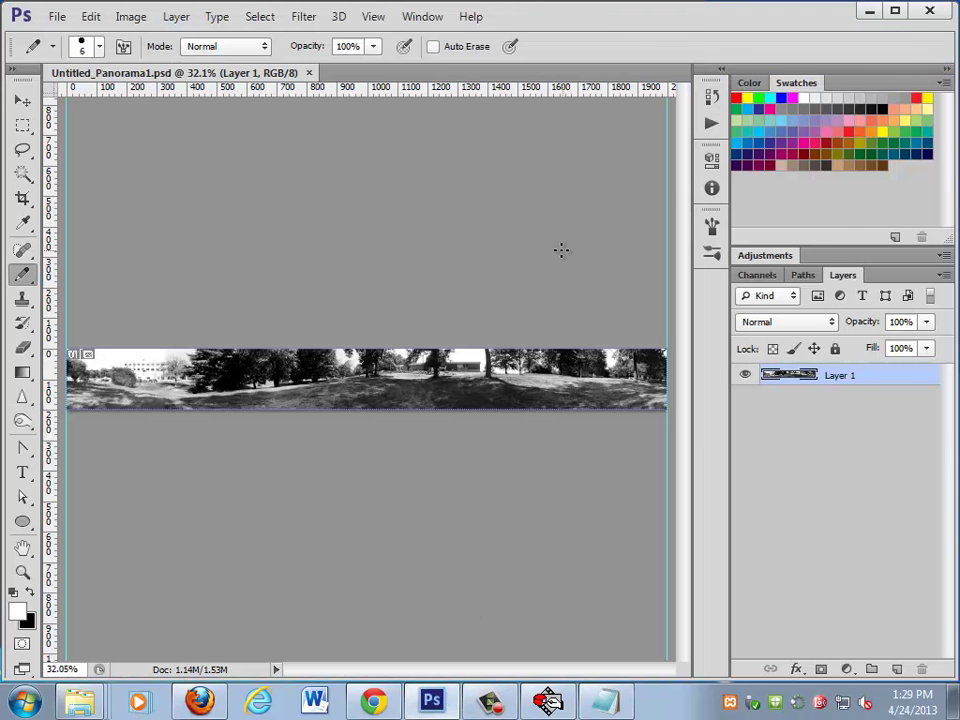
pyautogui.hotkey('ctrl', 'shift', 'alt', 's')
pyautogui.click(924, 91)
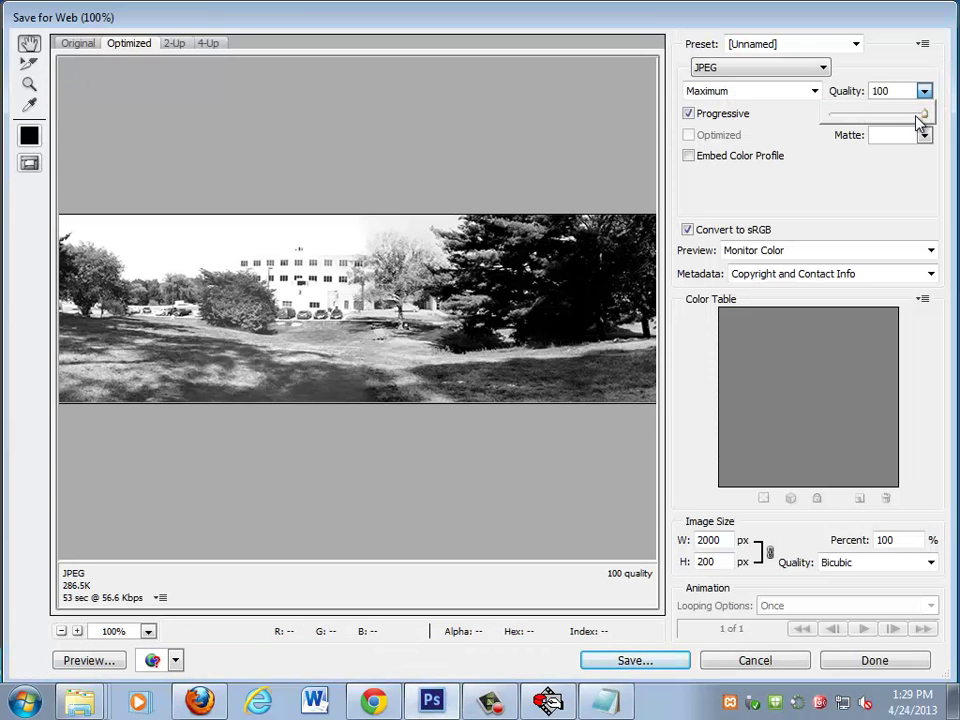
pyautogui.moveTo(923, 125); pyautogui.dragTo(919, 122)
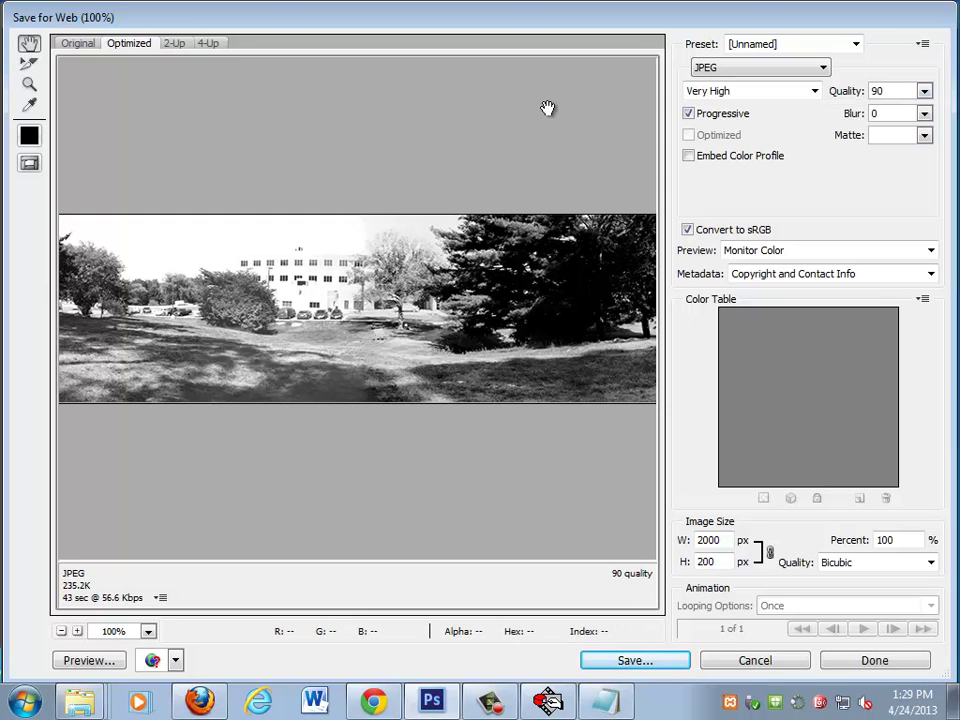
pyautogui.click(675, 660)
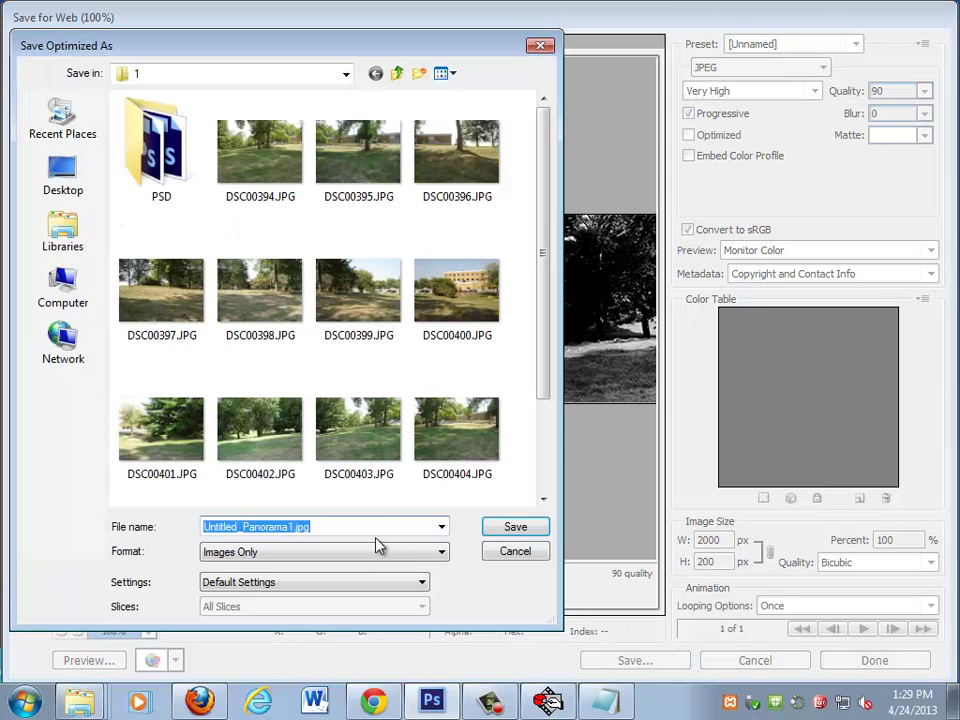
pyautogui.write('1')
pyautogui.press('Return')
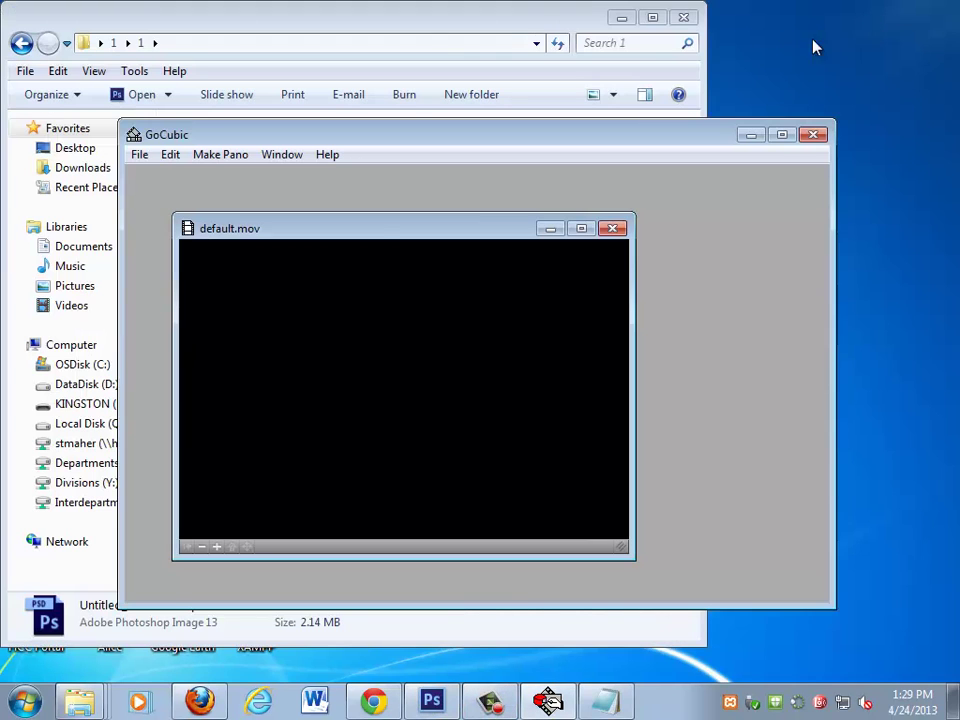
pyautogui.click(426, 24)
pyautogui.click(420, 512)
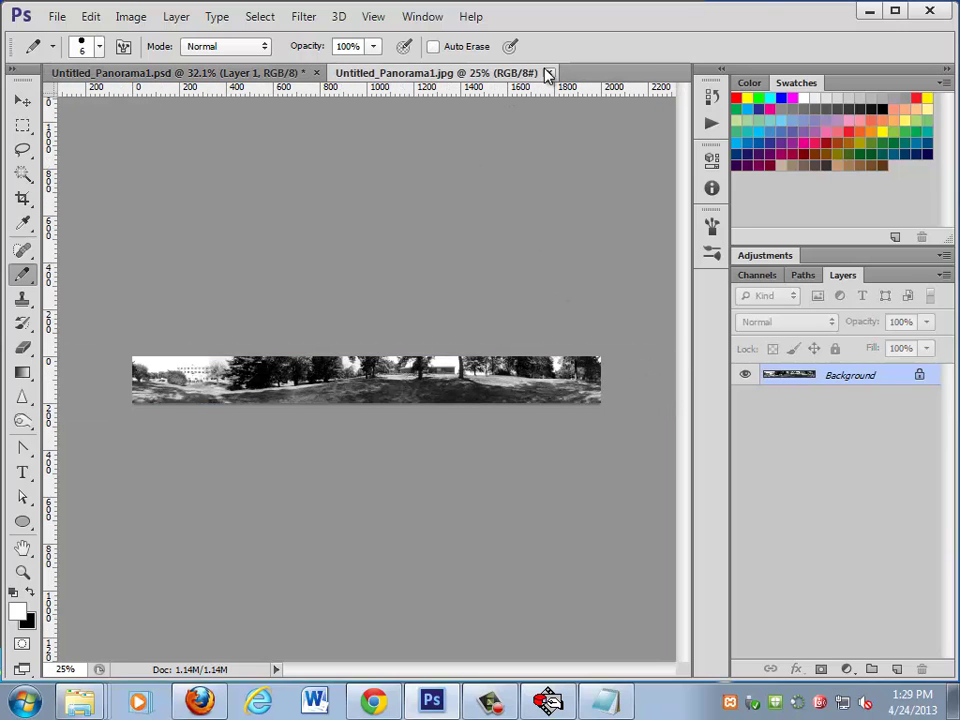
# - Close the exported JPEG and delete default.mov, closing GoCubic to release the file
pyautogui.click(548, 73)
pyautogui.click(870, 12)
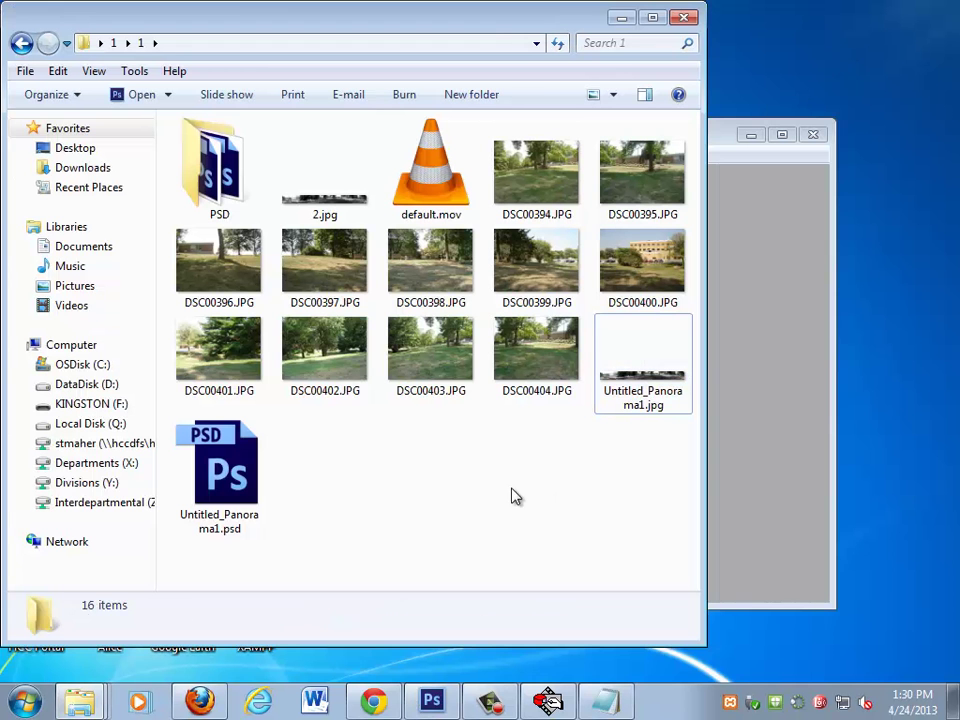
pyautogui.click(435, 205)
pyautogui.press('Delete')
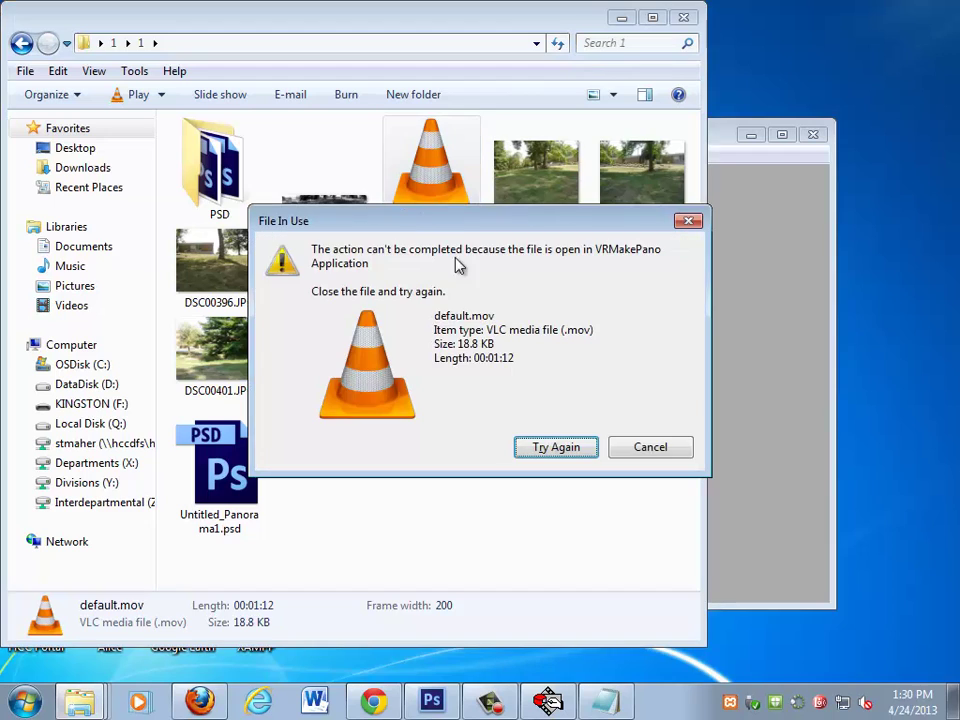
pyautogui.click(553, 447)
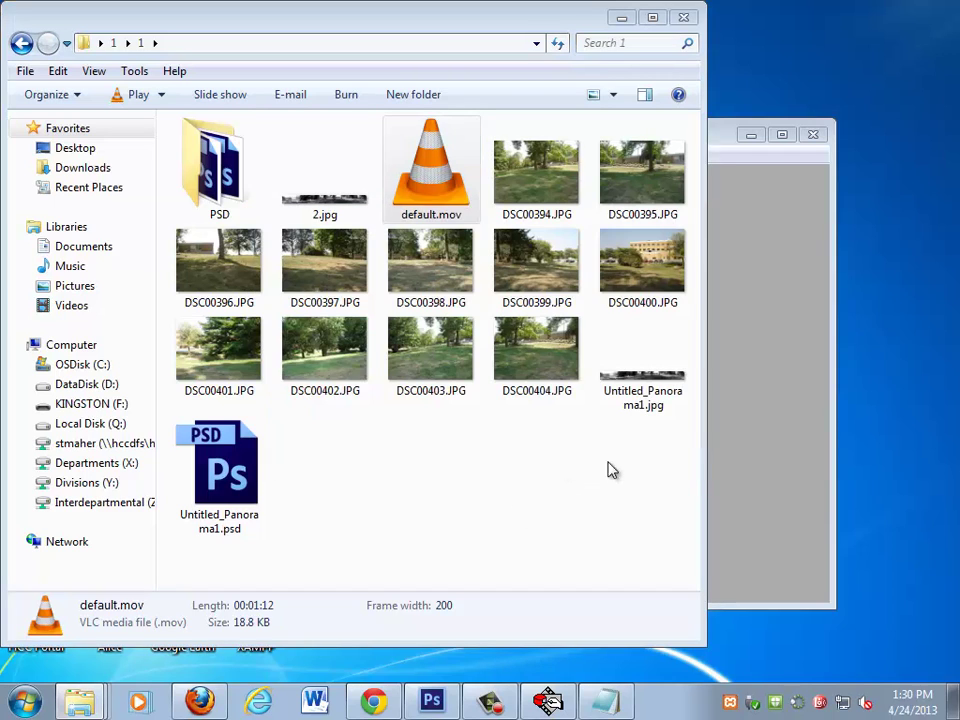
pyautogui.click(812, 138)
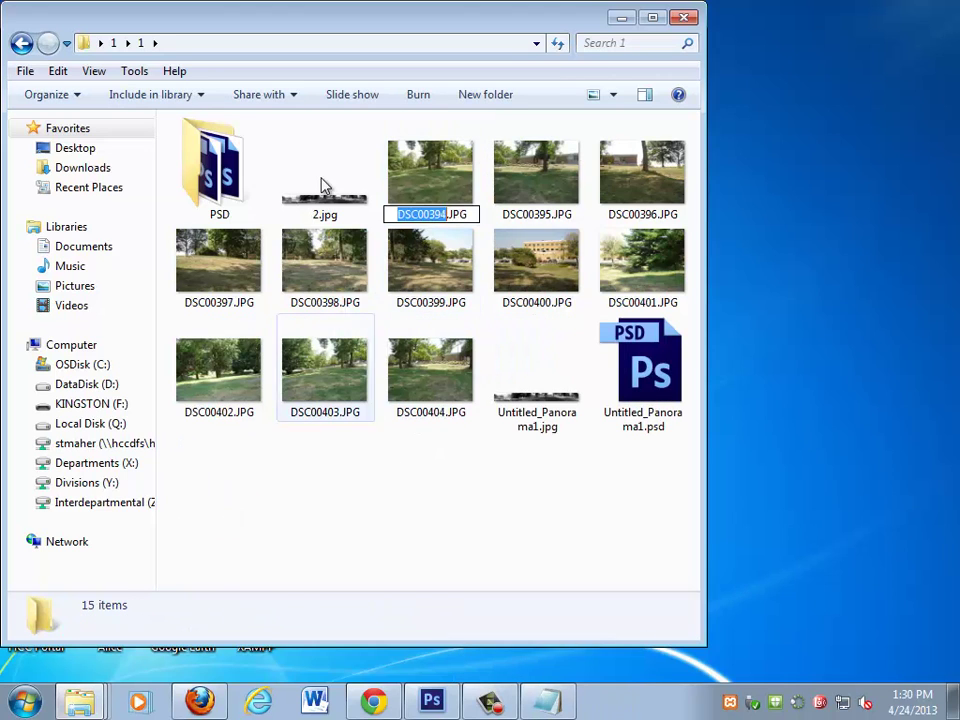
# - Open 2.jpg in Photoshop, close it, and return to the folder
pyautogui.doubleClick(321, 178)
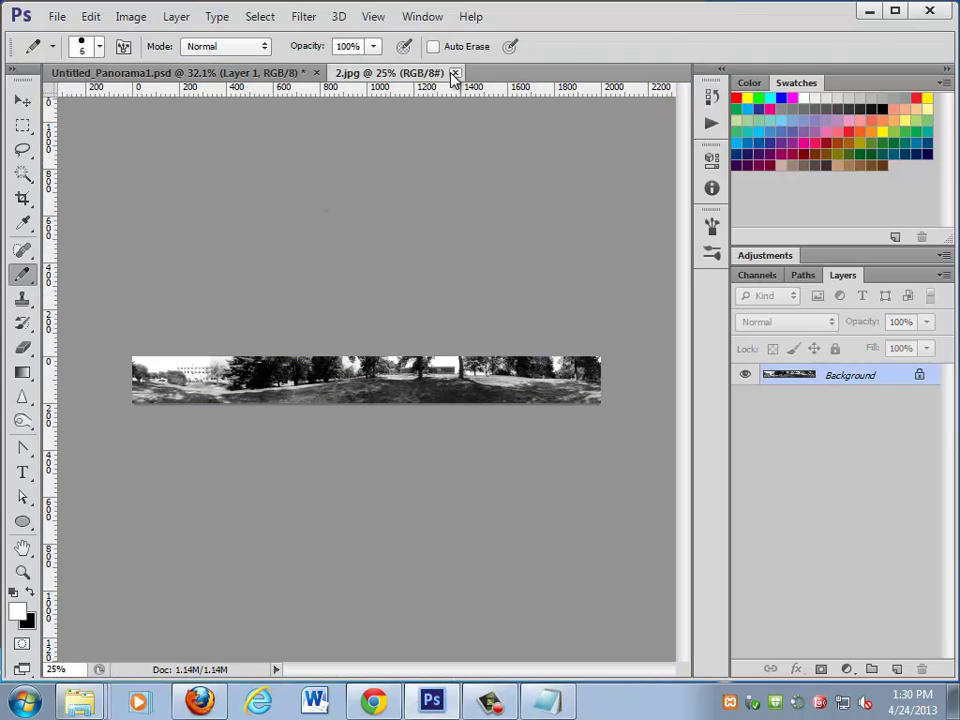
pyautogui.click(454, 73)
pyautogui.click(868, 10)
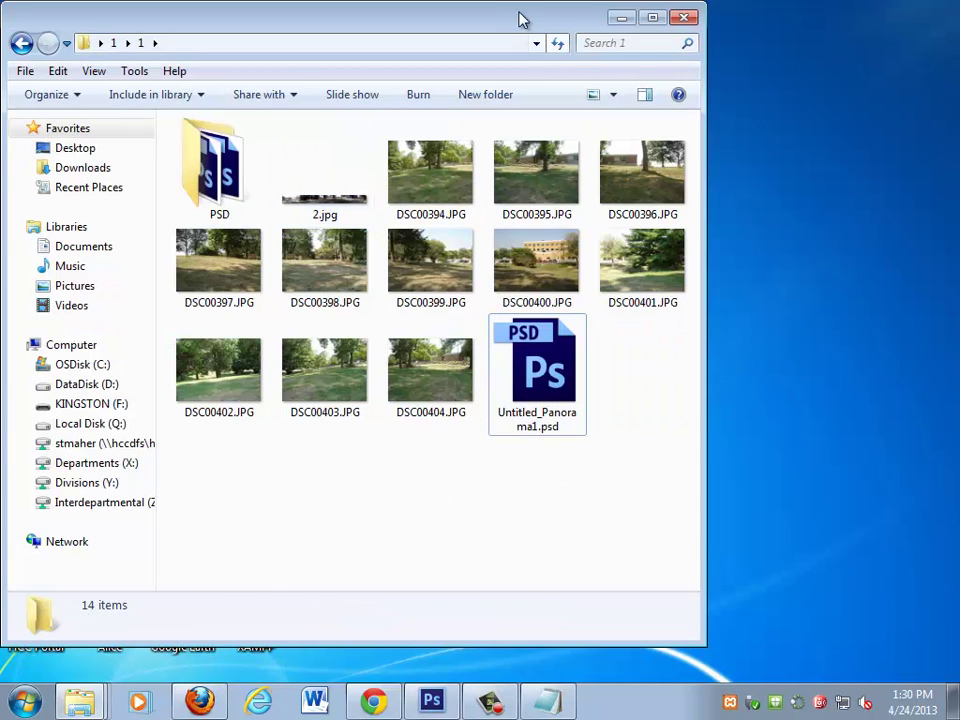
# - Dock the photo folder on the right and launch GoCubic from the Gocubic folder
pyautogui.moveTo(518, 16); pyautogui.dragTo(959, 16)
pyautogui.doubleClick(321, 430)
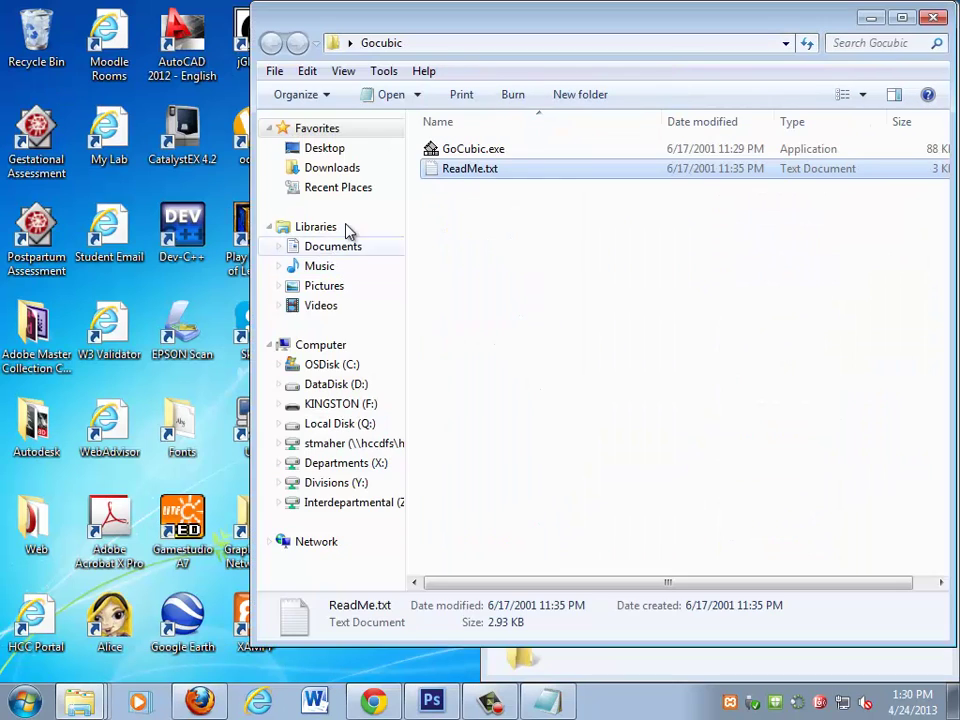
pyautogui.doubleClick(464, 152)
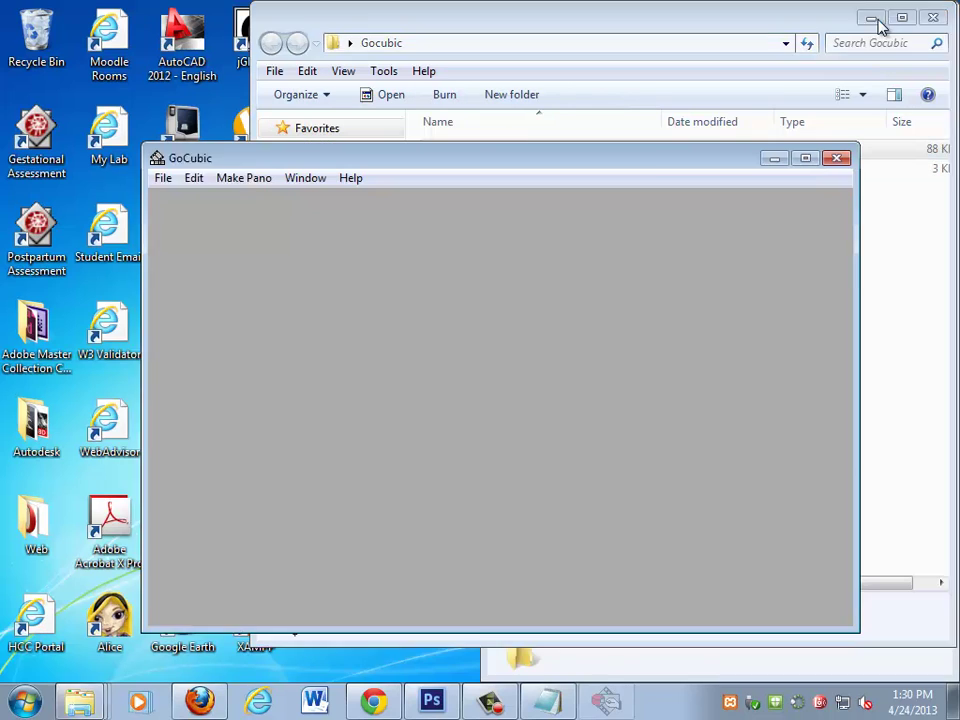
pyautogui.click(872, 18)
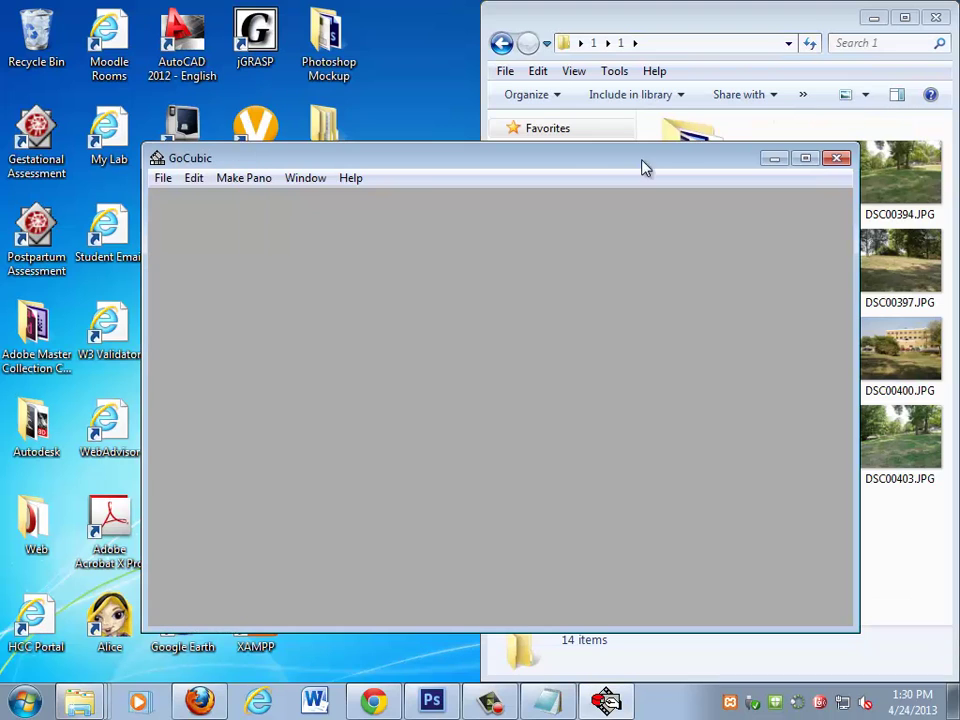
# - Make a cylindrical panorama movie from 2.jpg and save it as default.mov
pyautogui.click(250, 178)
pyautogui.click(268, 270)
pyautogui.click(251, 178)
pyautogui.click(268, 201)
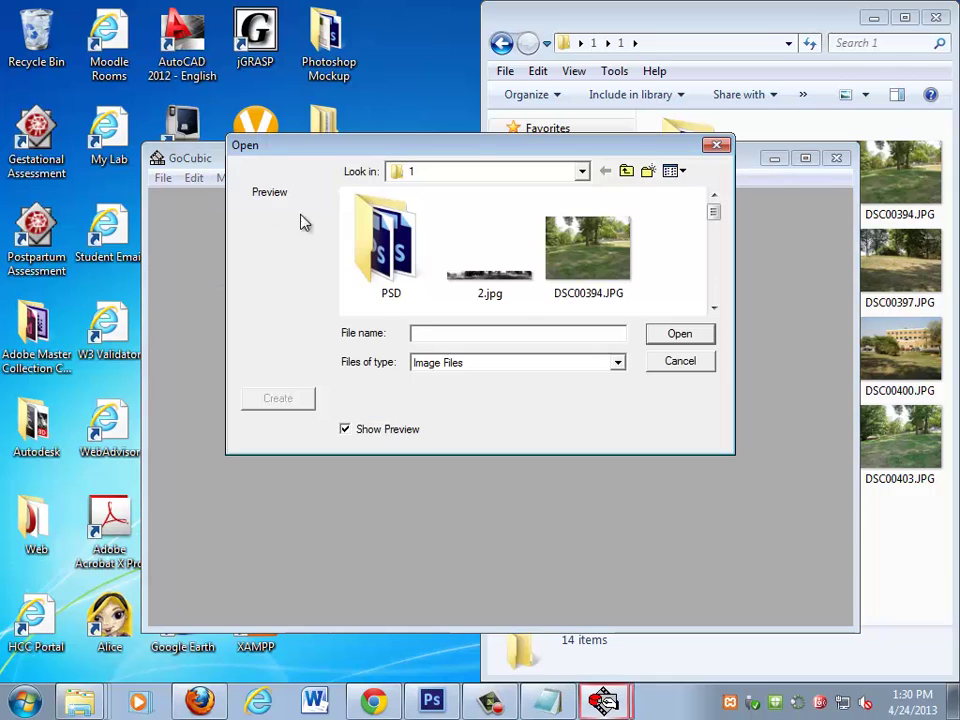
pyautogui.doubleClick(514, 272)
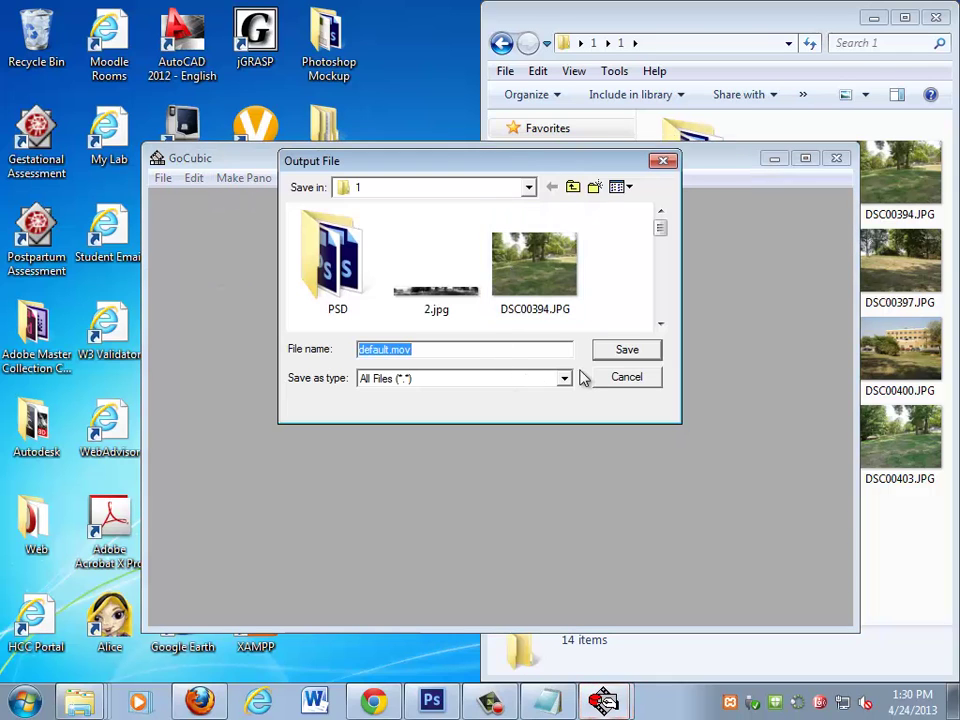
pyautogui.click(618, 356)
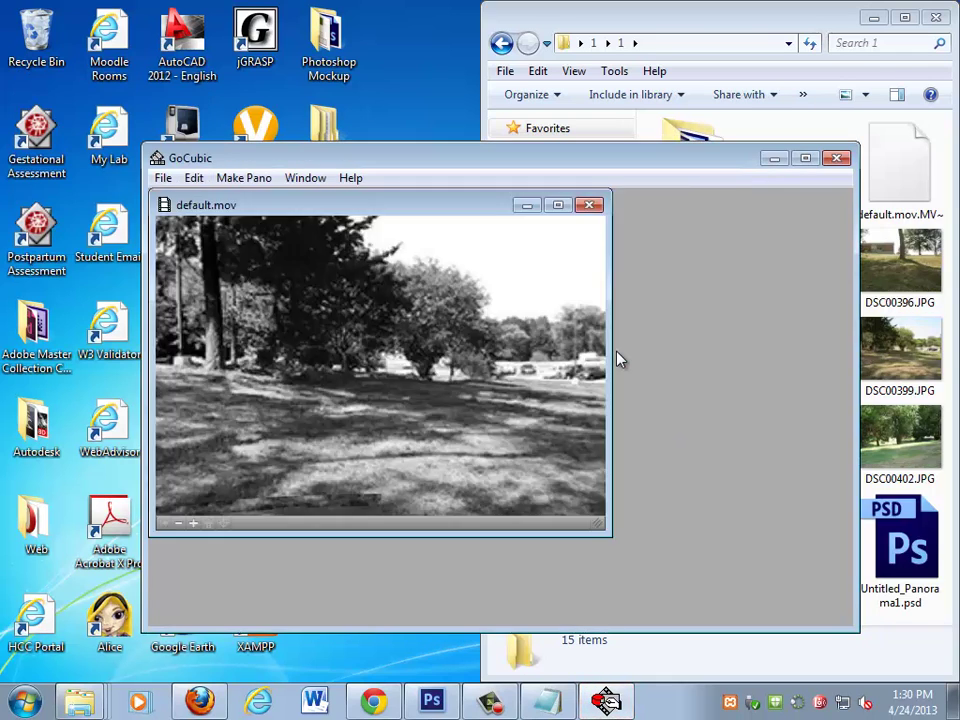
# - Pan the panorama toward the tree trunks and park bench, then start Dreamweaver
pyautogui.moveTo(414, 374)
pyautogui.mouseDown()
pyautogui.moveTo(330, 398)
pyautogui.moveTo(316, 392)
pyautogui.moveTo(615, 400)
pyautogui.moveTo(268, 396)
pyautogui.moveTo(378, 467)
pyautogui.mouseUp()
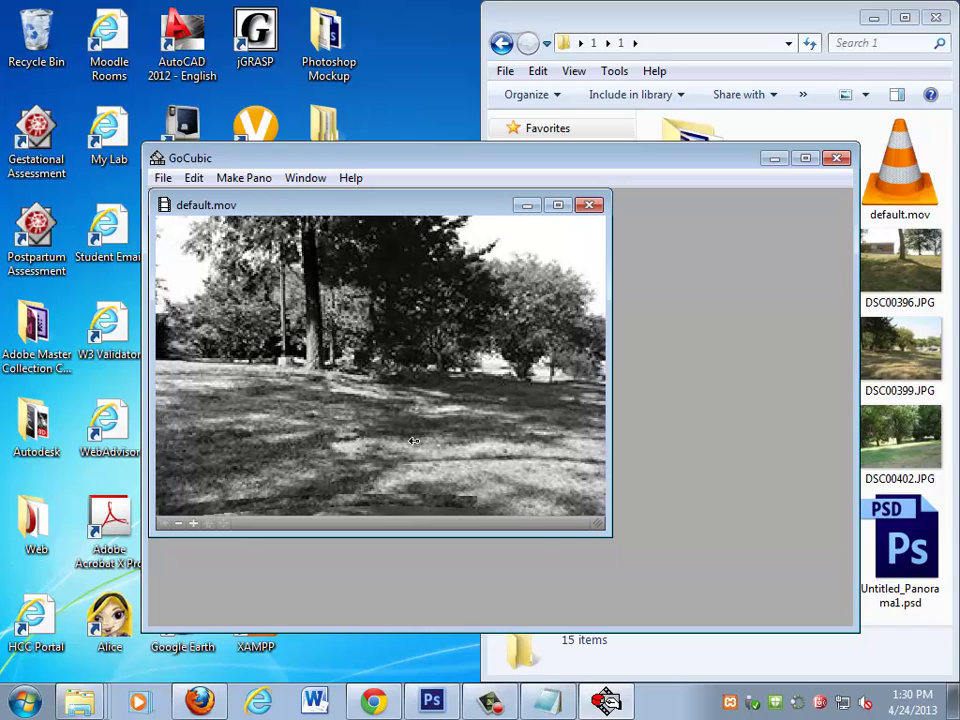
pyautogui.moveTo(438, 443); pyautogui.dragTo(415, 531)
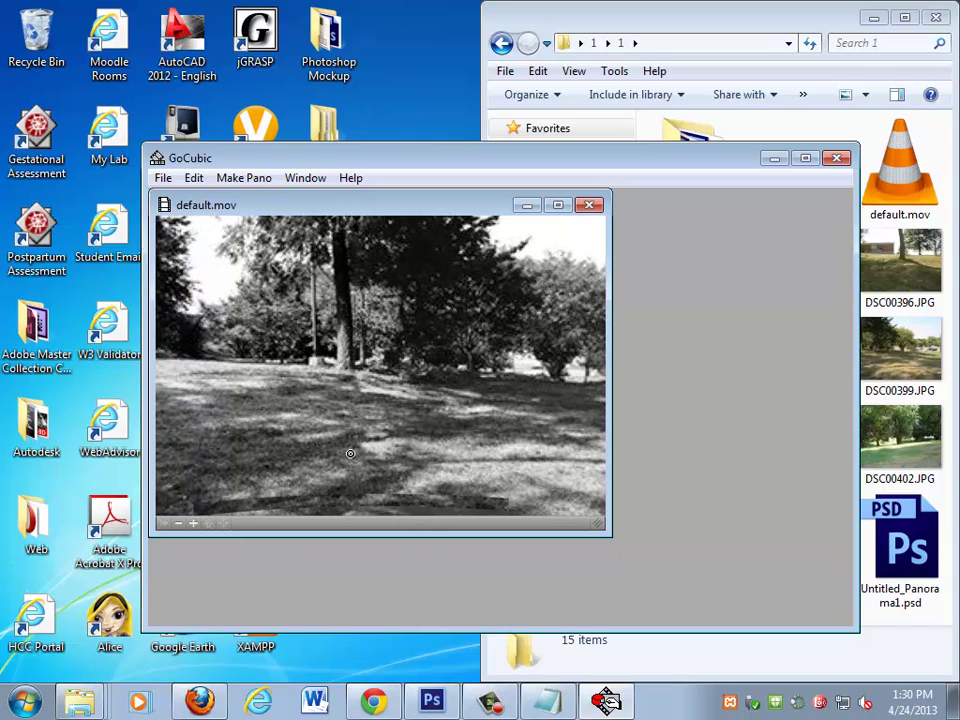
pyautogui.moveTo(376, 371)
pyautogui.mouseDown()
pyautogui.moveTo(503, 402)
pyautogui.moveTo(229, 400)
pyautogui.moveTo(286, 393)
pyautogui.mouseUp()
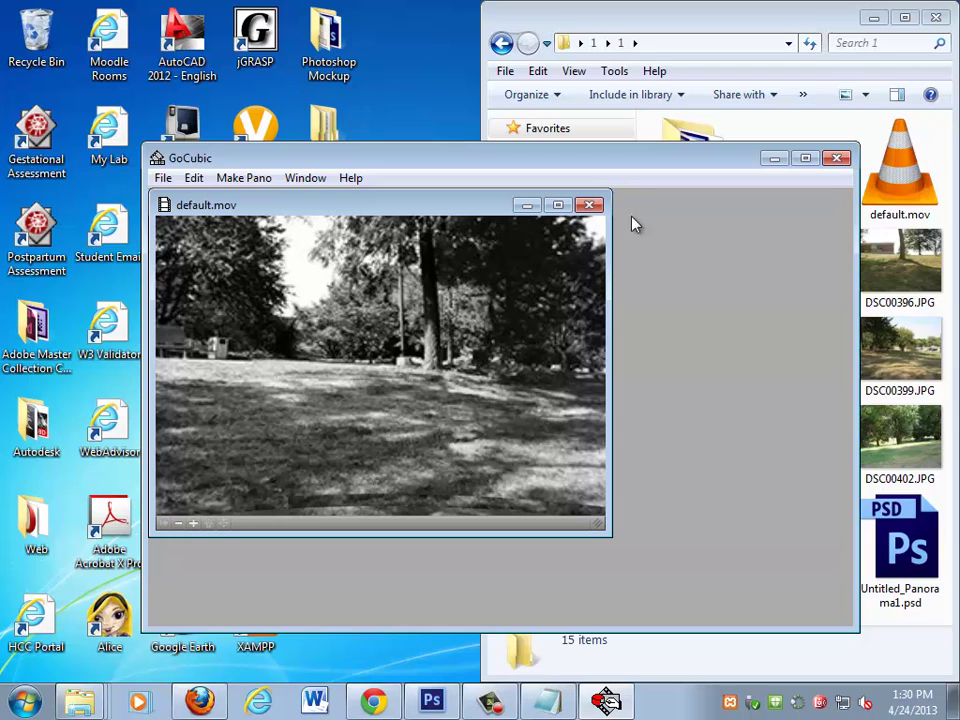
pyautogui.click(25, 700)
pyautogui.click(85, 300)
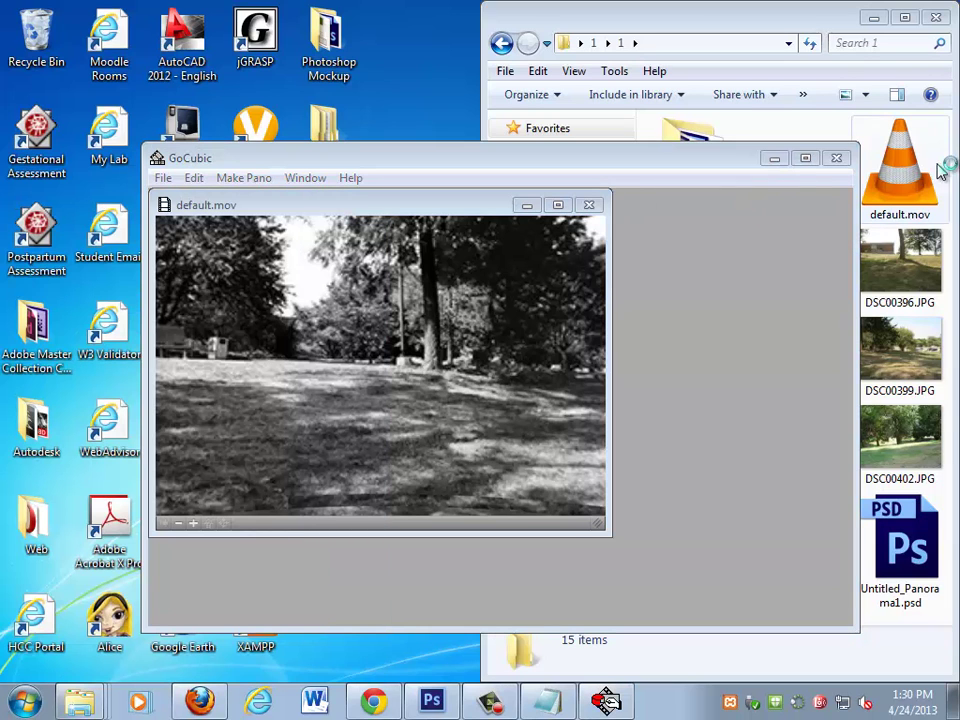
# - Minimize GoCubic, check the new default.mov in the folder, and bring Dreamweaver forward
pyautogui.click(774, 158)
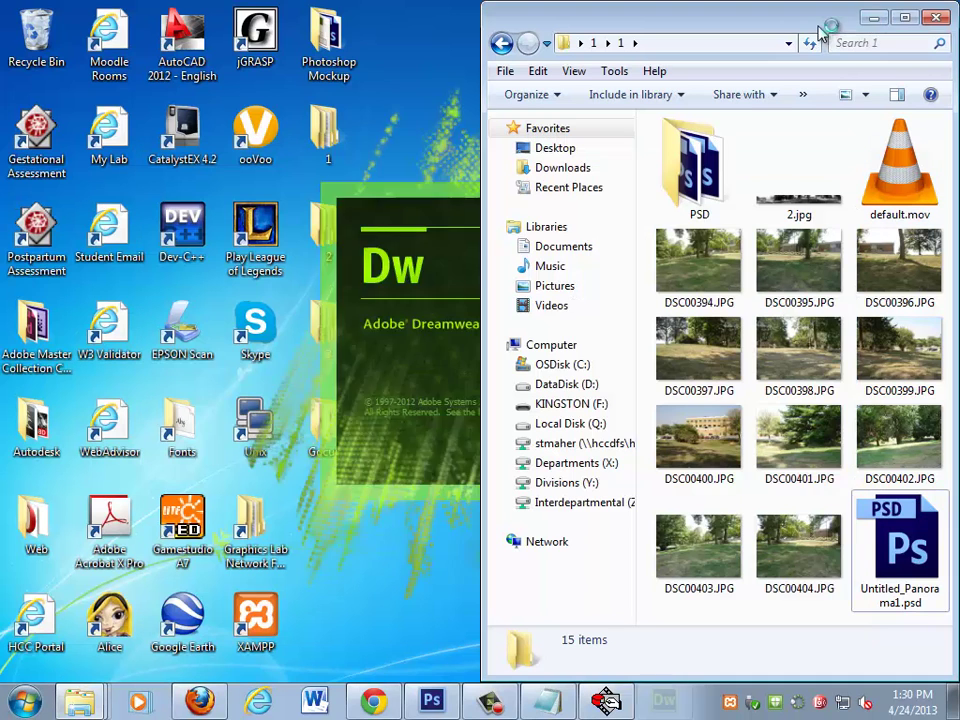
pyautogui.moveTo(800, 15); pyautogui.dragTo(745, 15)
pyautogui.click(840, 197)
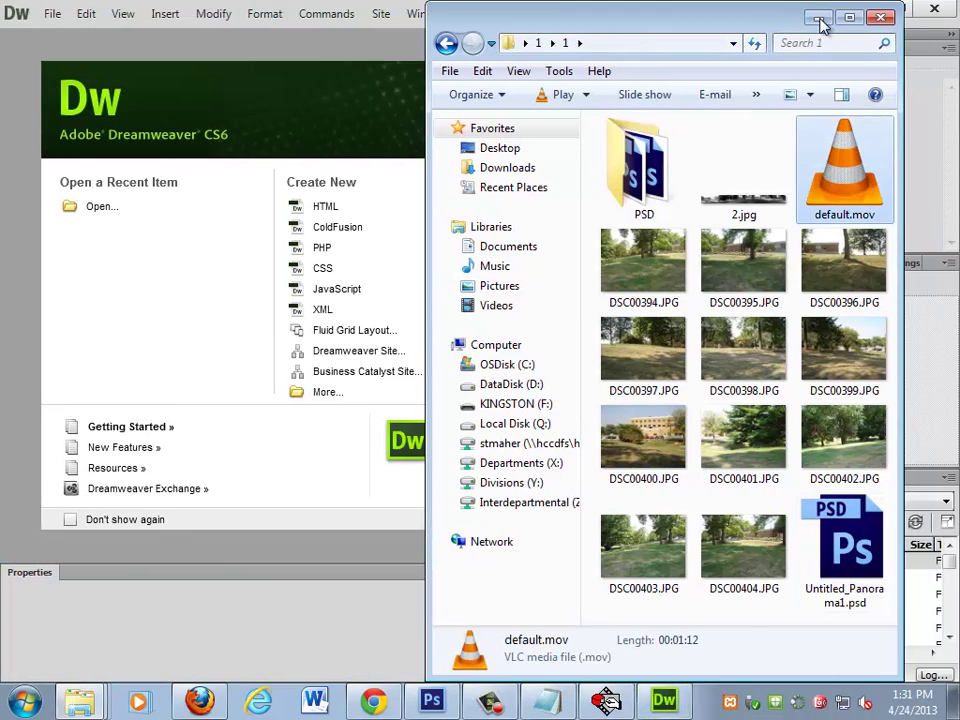
pyautogui.click(819, 19)
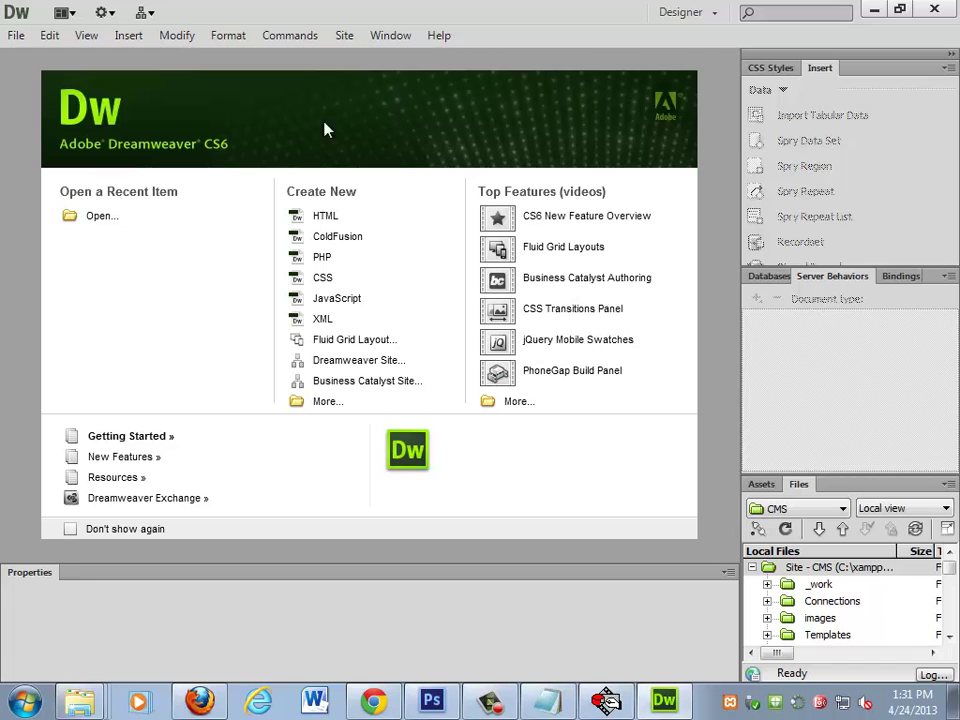
# - Create a new blank page and save it into Desktop folder 1
pyautogui.click(16, 35)
pyautogui.click(46, 50)
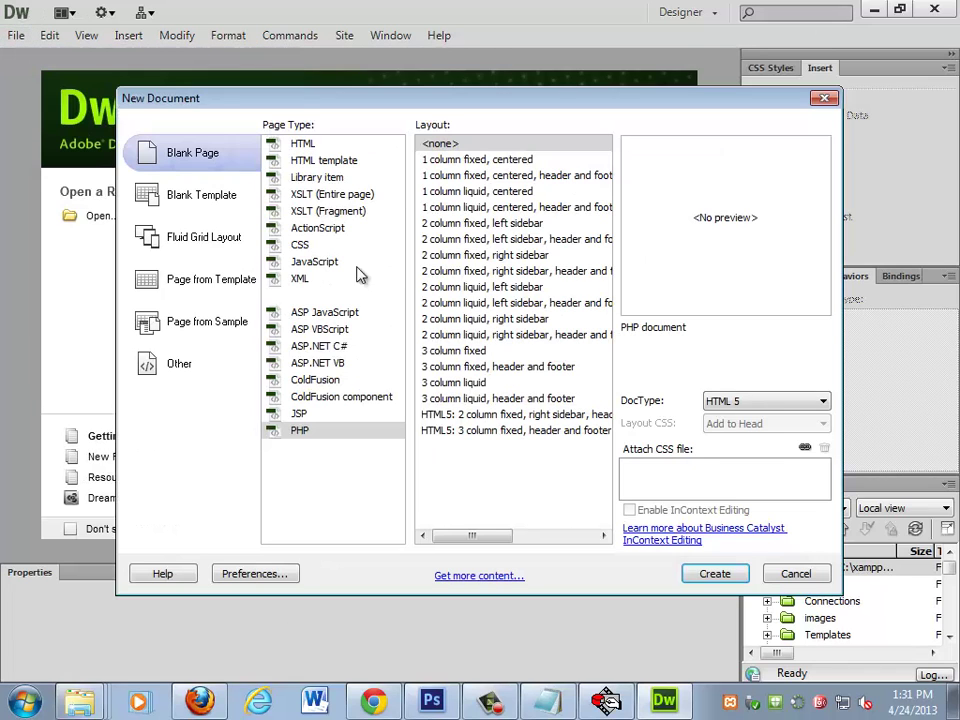
pyautogui.click(705, 578)
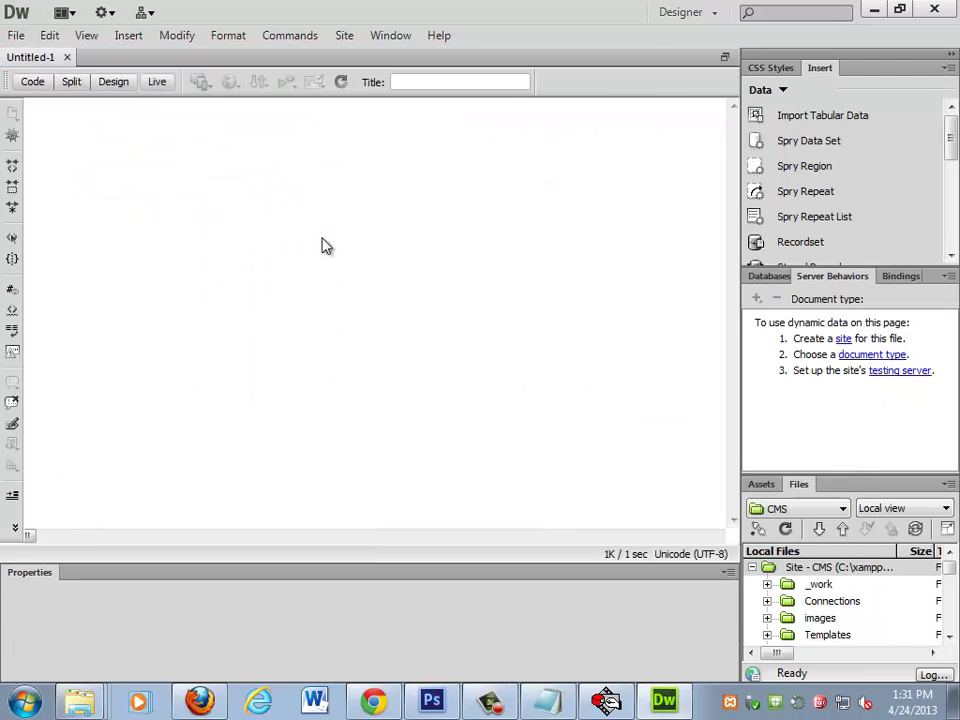
pyautogui.hotkey('ctrl', 's')
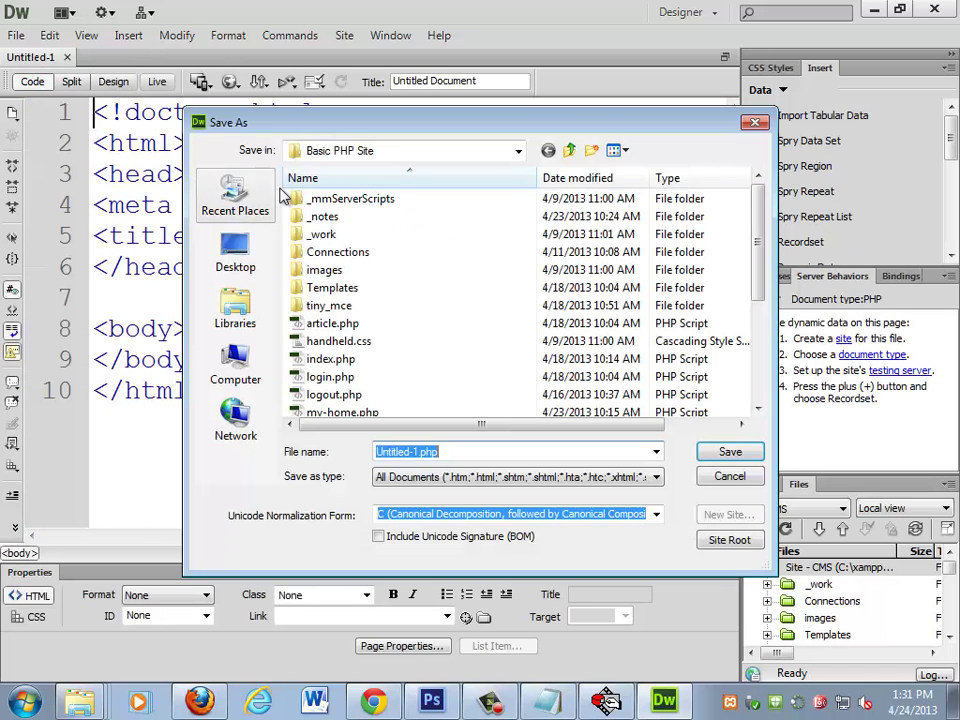
pyautogui.click(230, 245)
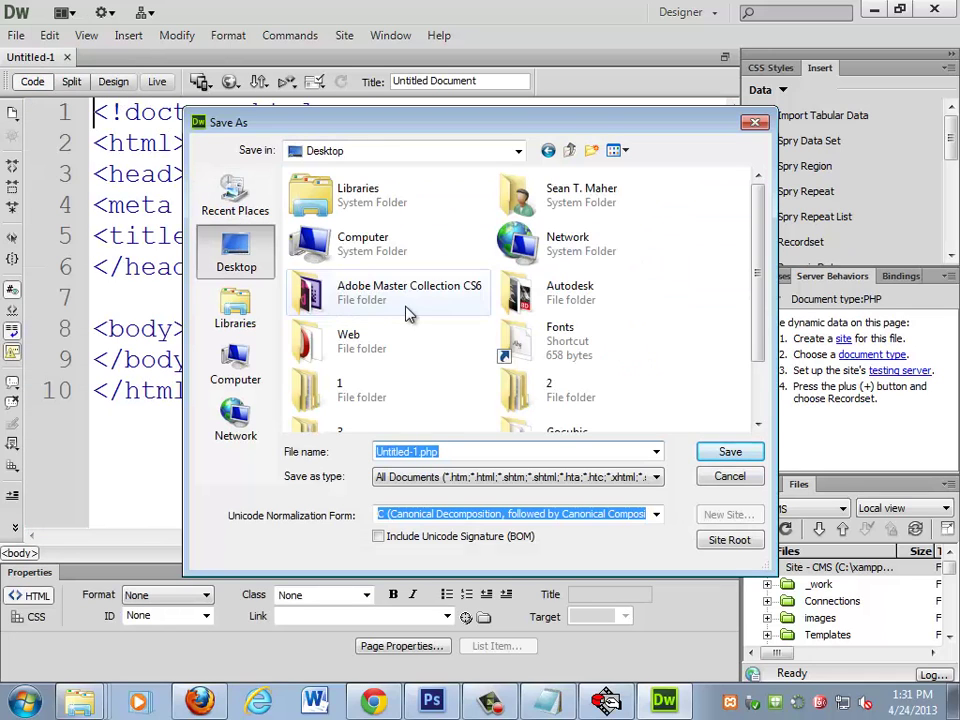
pyautogui.doubleClick(362, 395)
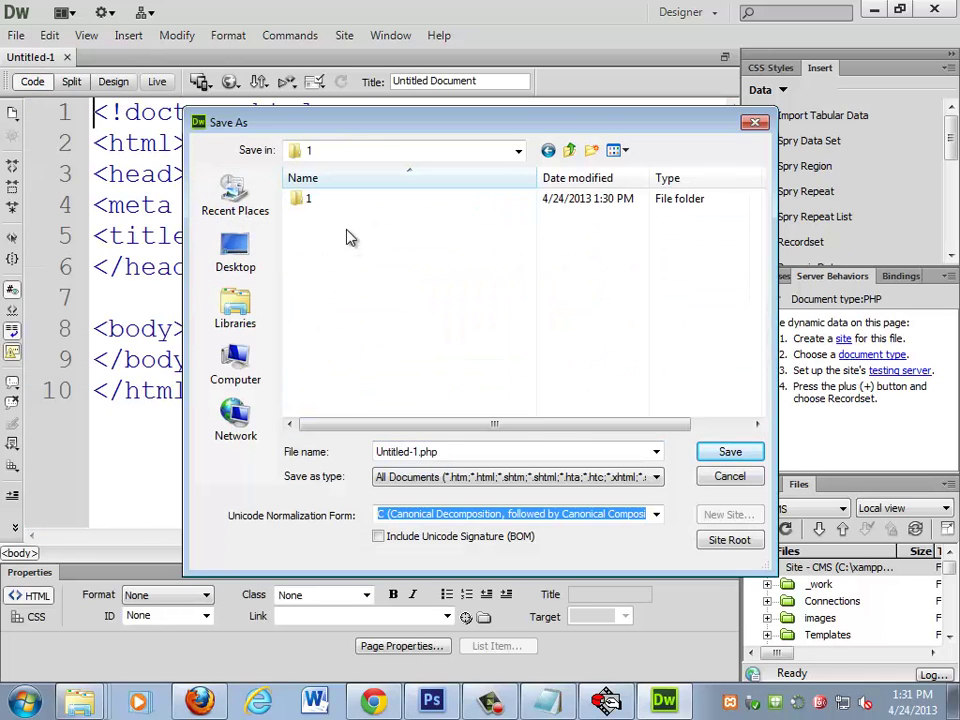
pyautogui.click(730, 453)
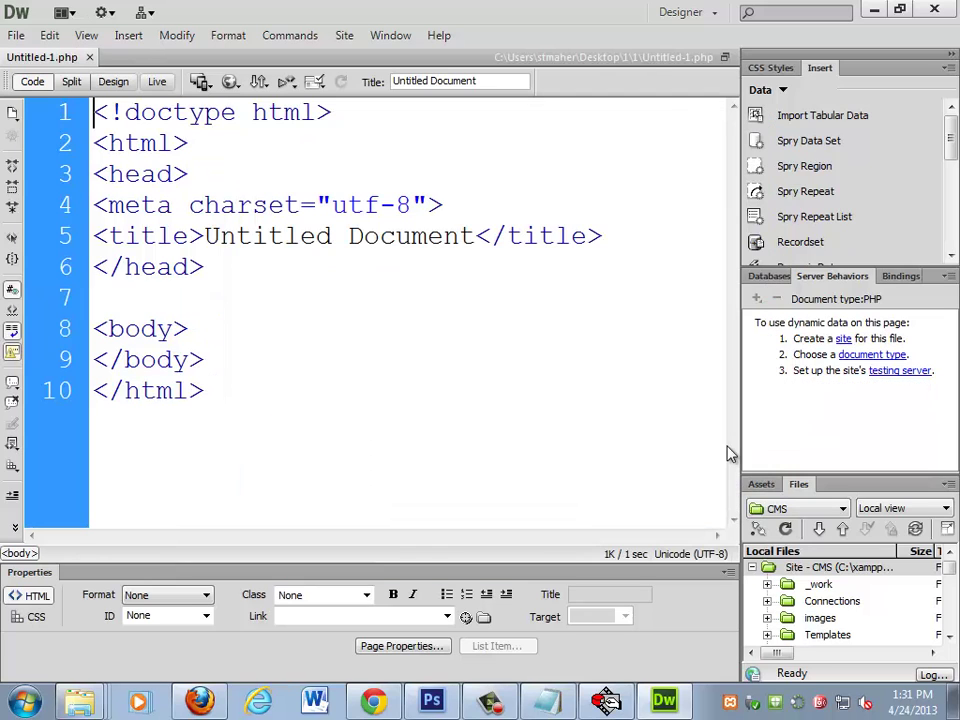
# - Save the page again under the name index.html
pyautogui.click(16, 36)
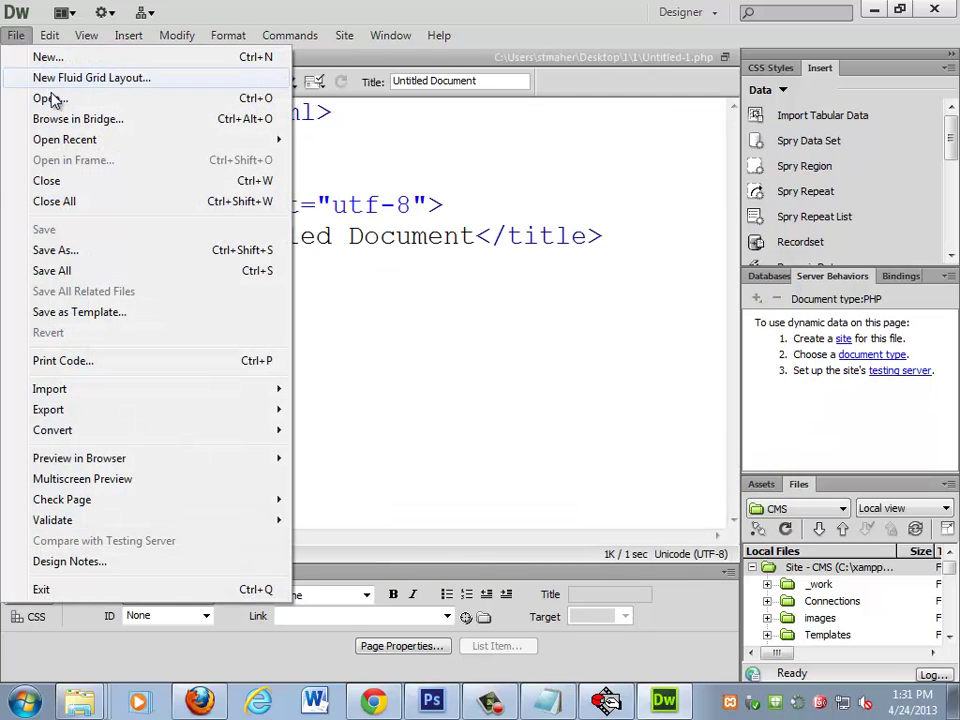
pyautogui.click(58, 252)
pyautogui.write('index.html')
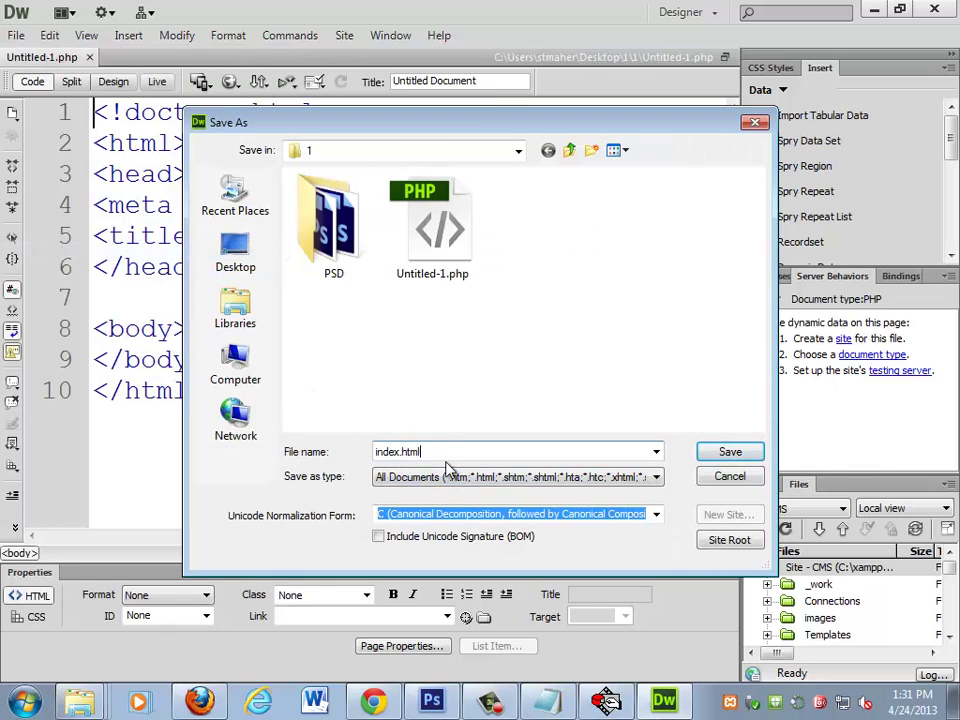
pyautogui.press('Return')
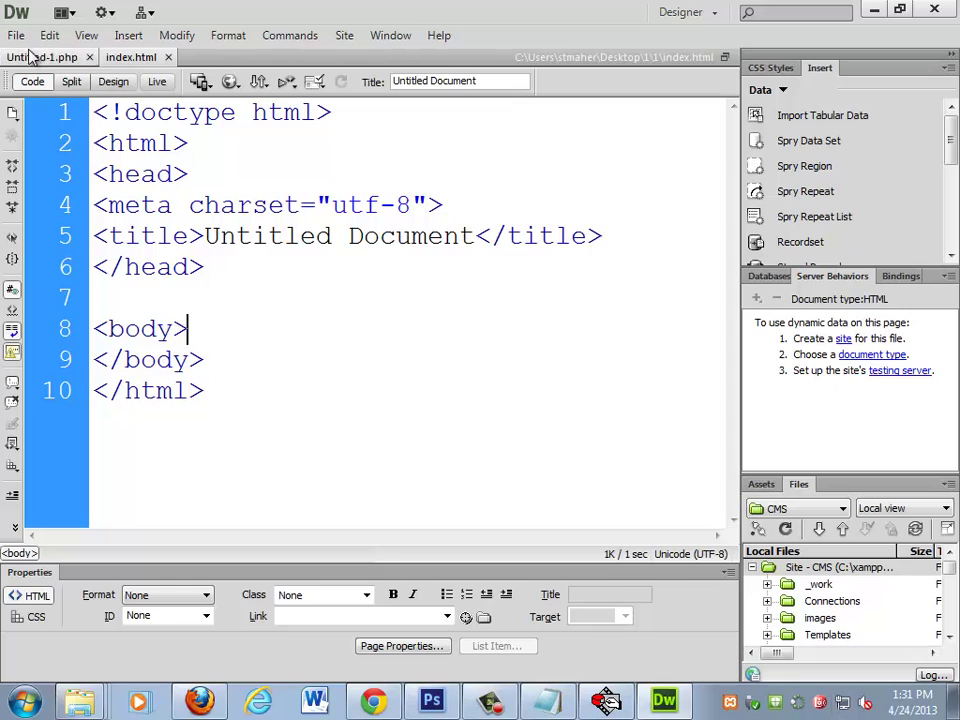
# - In Design view, insert default.mov as a plugin and resize it to 363 × 258
pyautogui.click(105, 82)
pyautogui.click(128, 35)
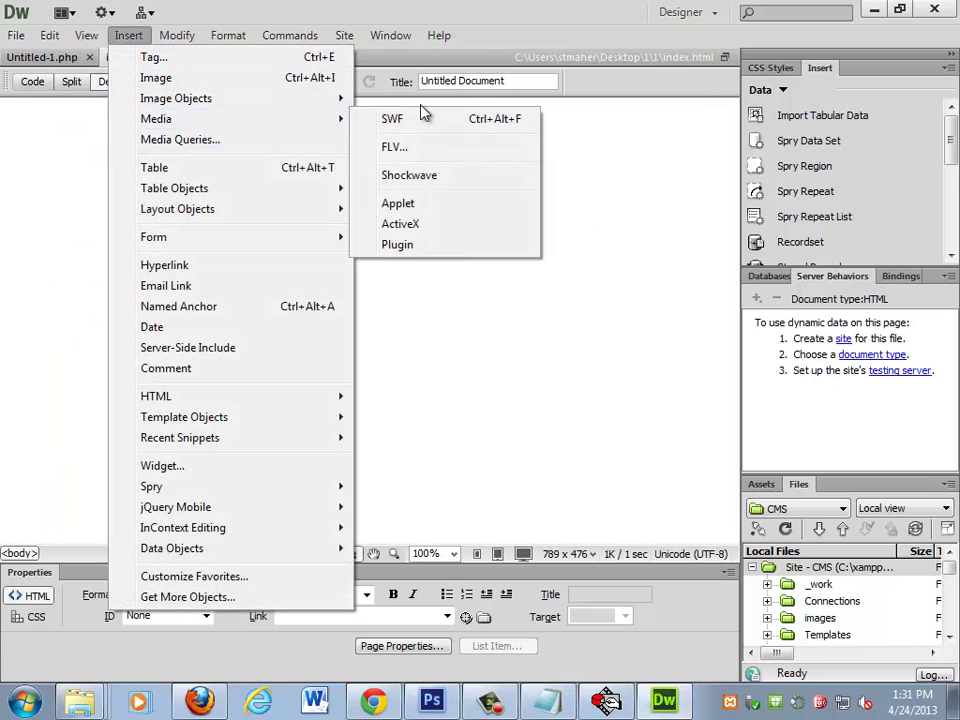
pyautogui.click(410, 245)
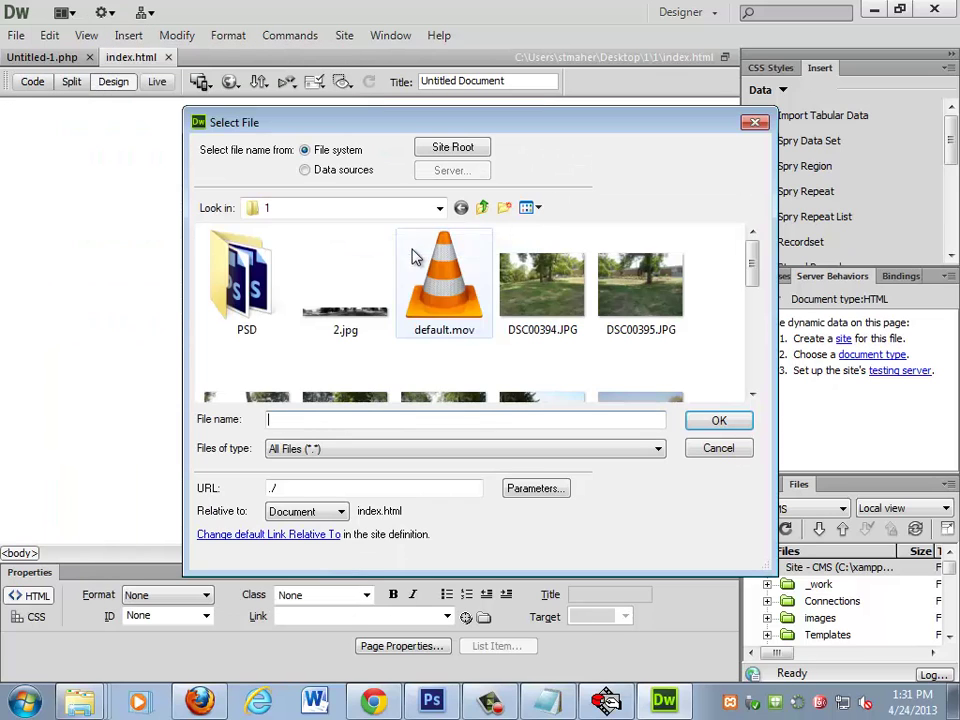
pyautogui.doubleClick(443, 323)
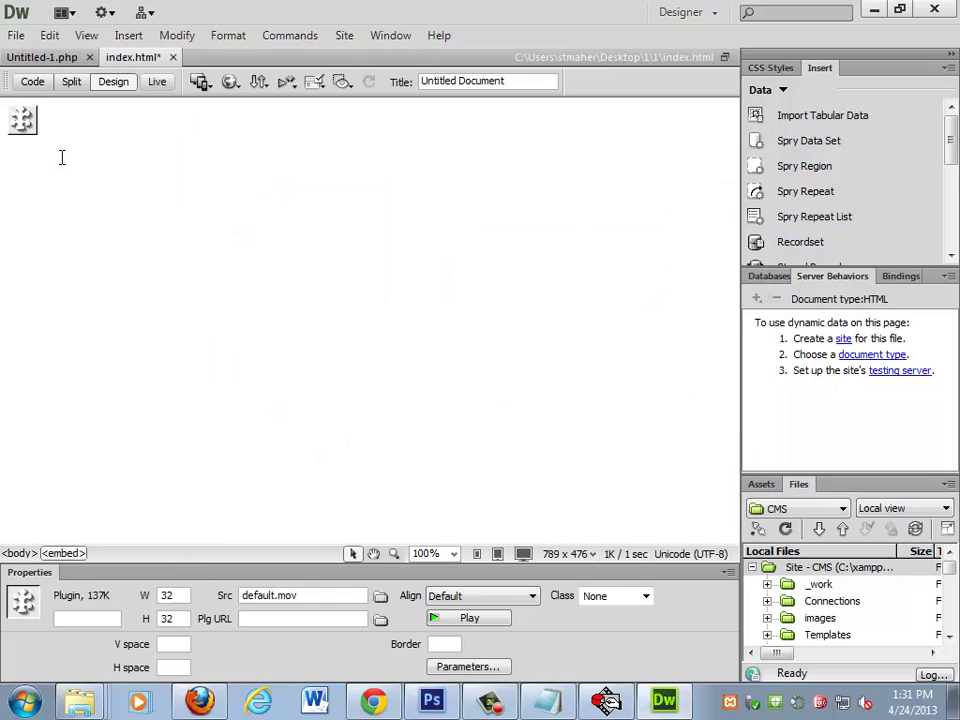
pyautogui.moveTo(37, 135); pyautogui.dragTo(347, 345)
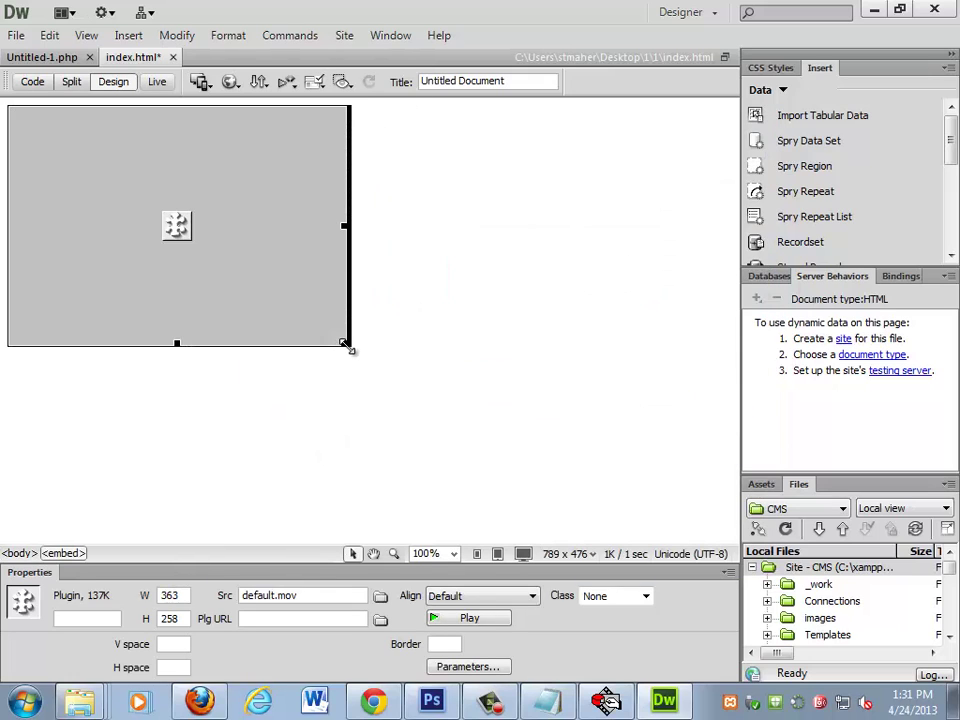
pyautogui.click(443, 460)
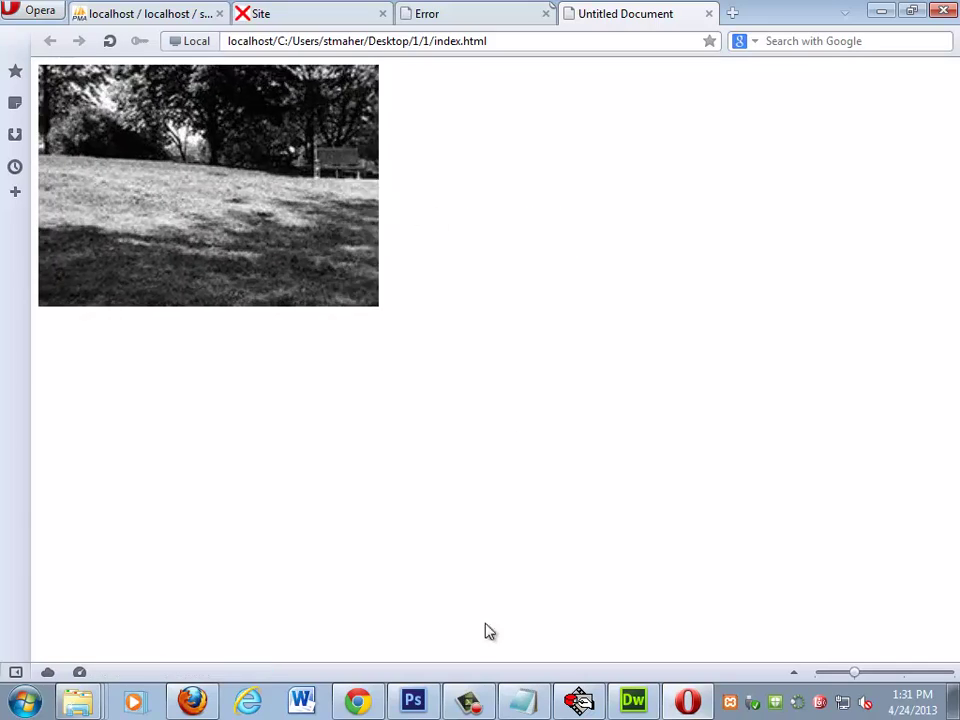
# - Add a 'controls' parameter with value TRUE to the plugin and reload the browser preview
pyautogui.click(635, 703)
pyautogui.click(216, 309)
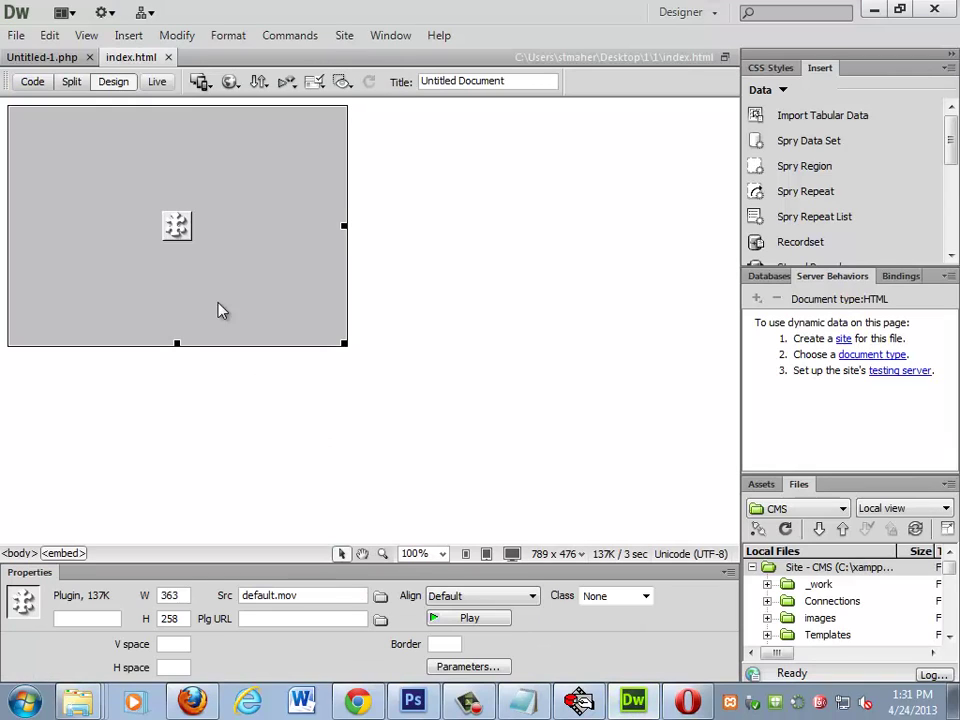
pyautogui.click(460, 666)
pyautogui.write('controls')
pyautogui.press('Tab')
pyautogui.write('TRUE')
pyautogui.press('Return')
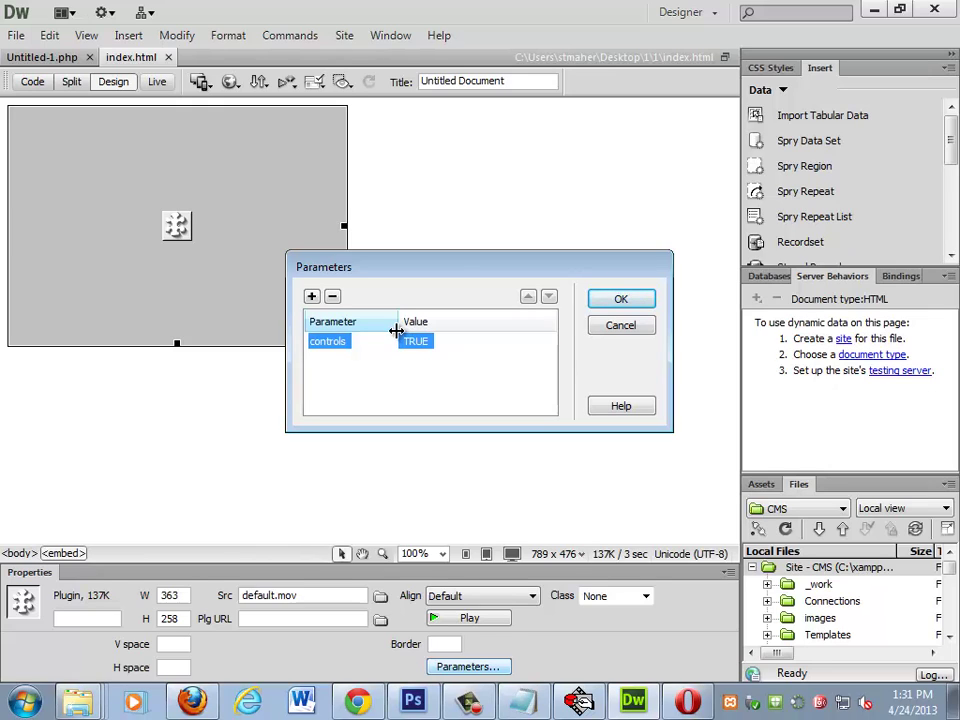
pyautogui.click(645, 302)
pyautogui.click(471, 311)
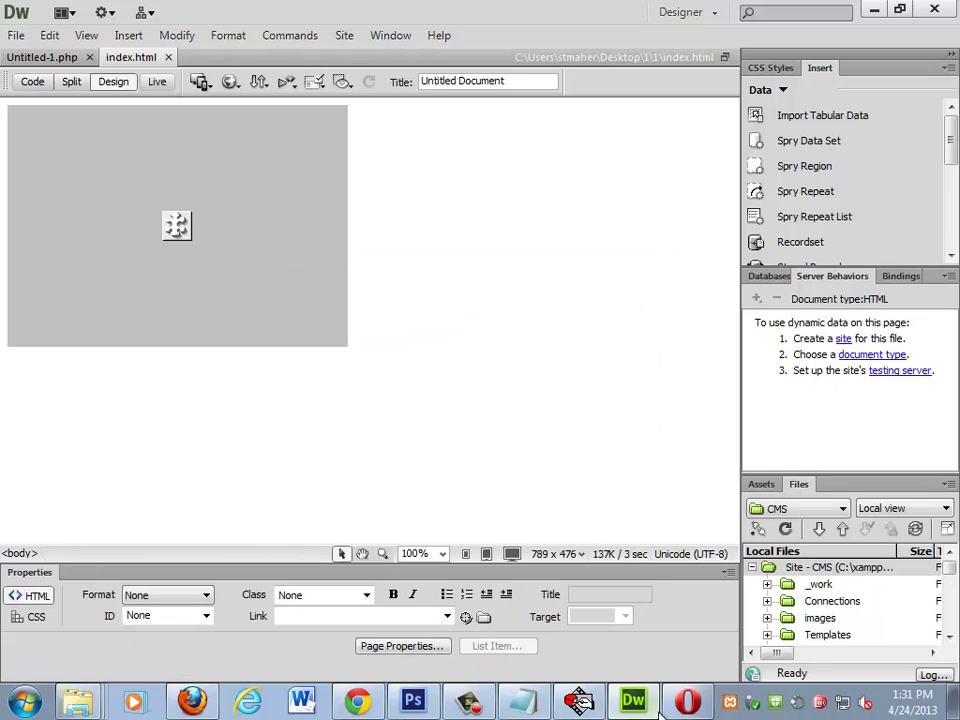
pyautogui.click(690, 702)
pyautogui.press('F5')
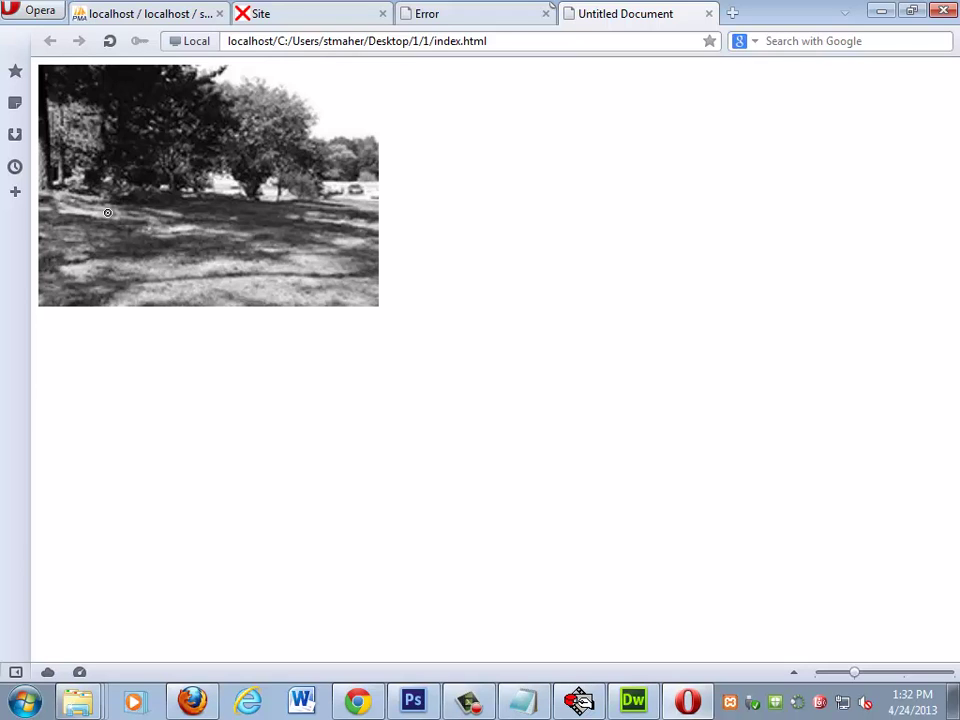
# - Change the parameter name to CONTROLLER and add SCALE with value TOFIT
pyautogui.click(634, 701)
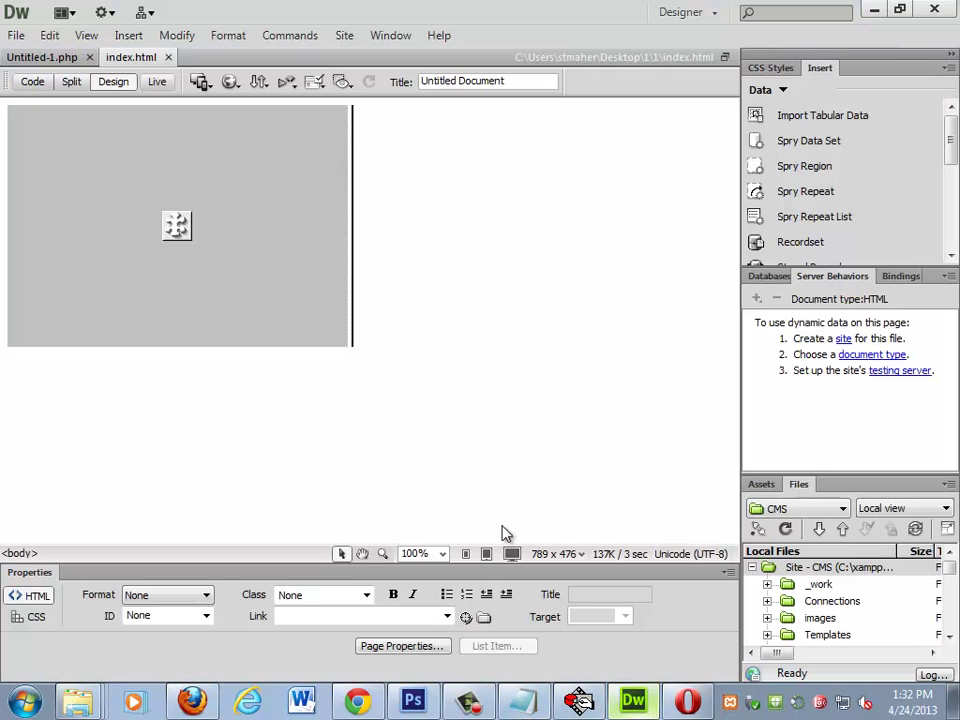
pyautogui.click(240, 296)
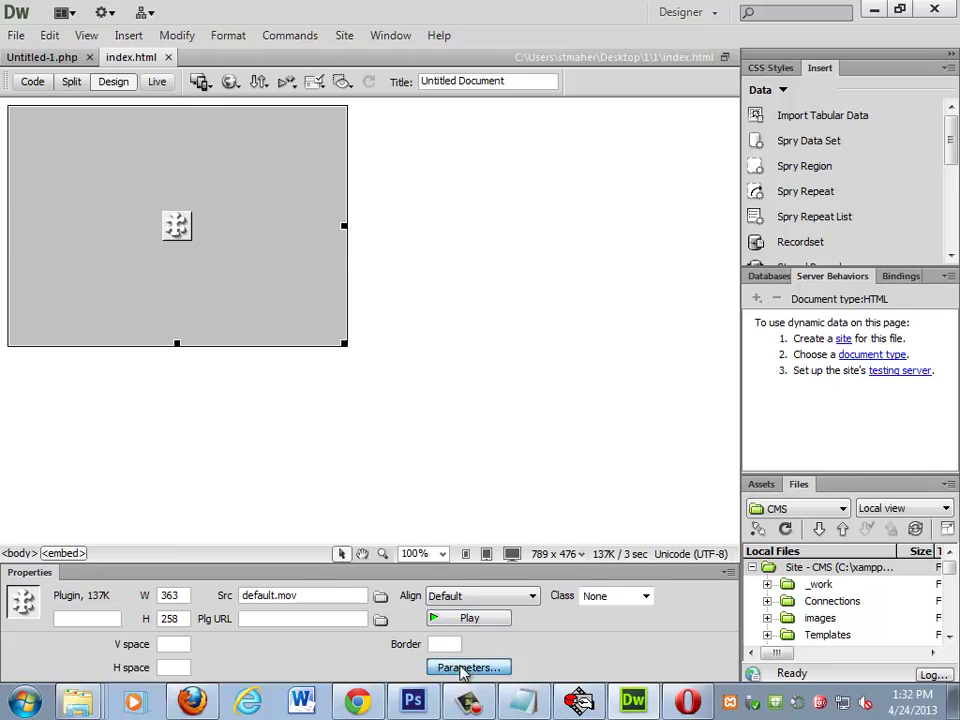
pyautogui.click(461, 668)
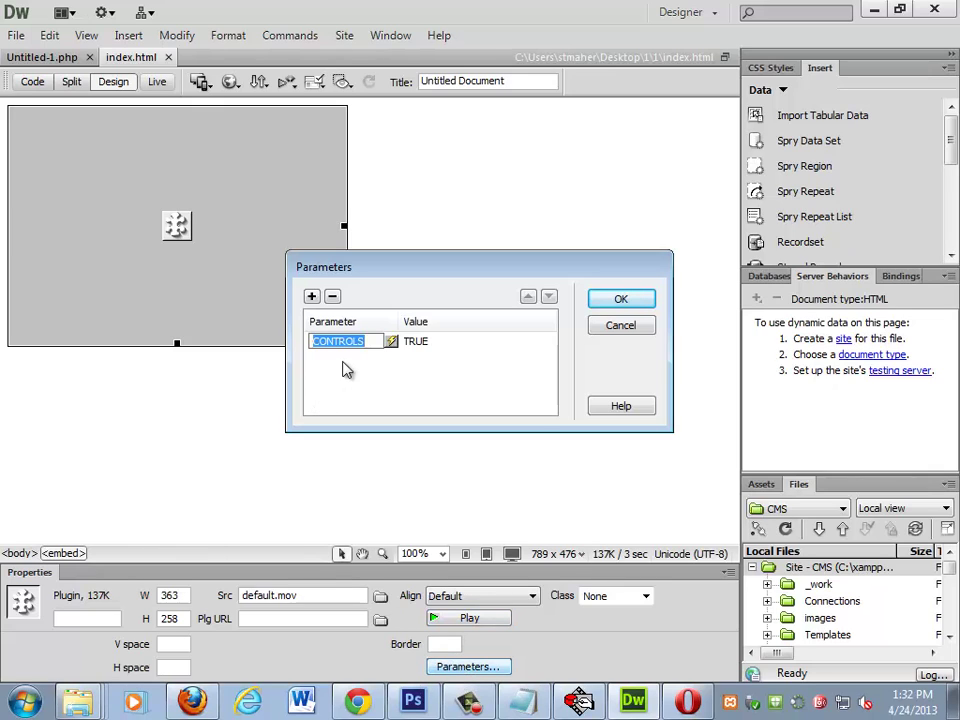
pyautogui.write('CONTROLLER')
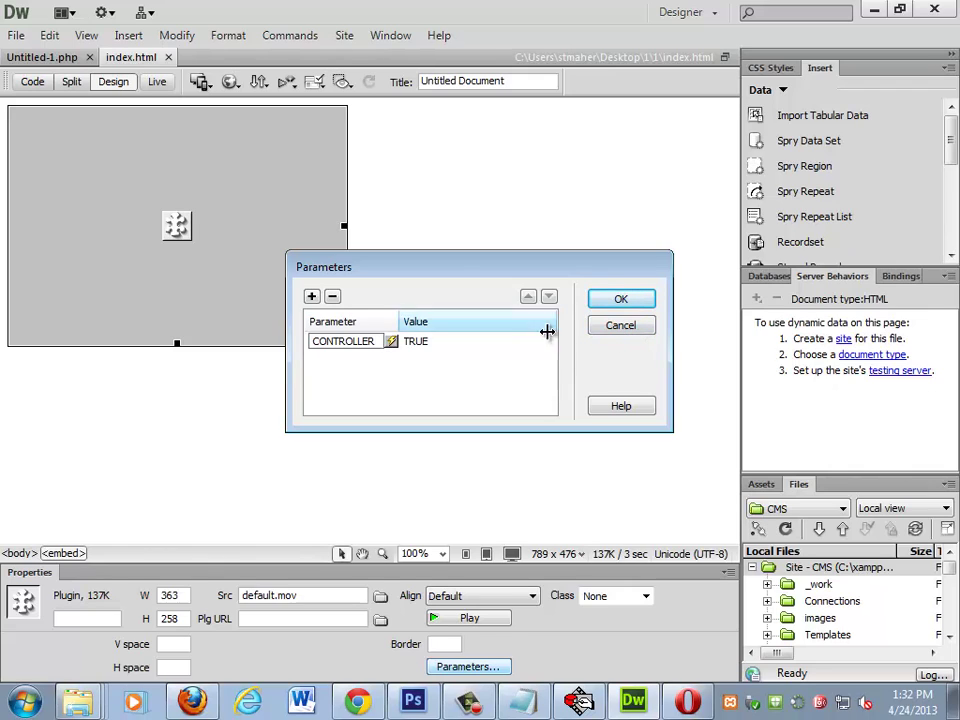
pyautogui.click(478, 341)
pyautogui.press('Tab')
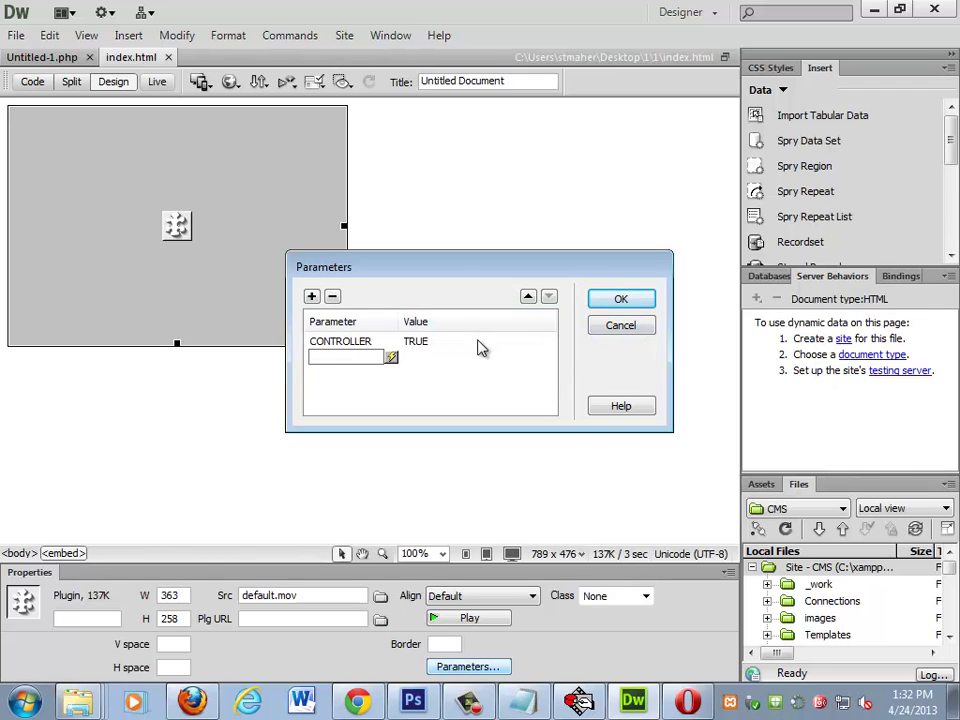
pyautogui.write('SCALE')
pyautogui.press('Tab')
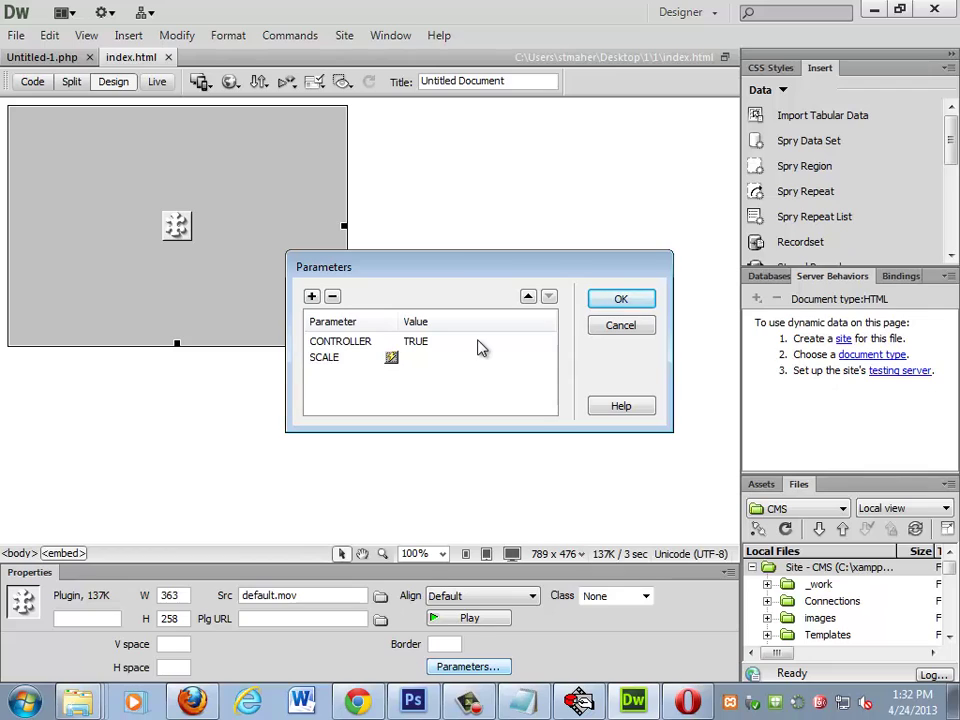
pyautogui.write('TOFIT')
pyautogui.click(612, 302)
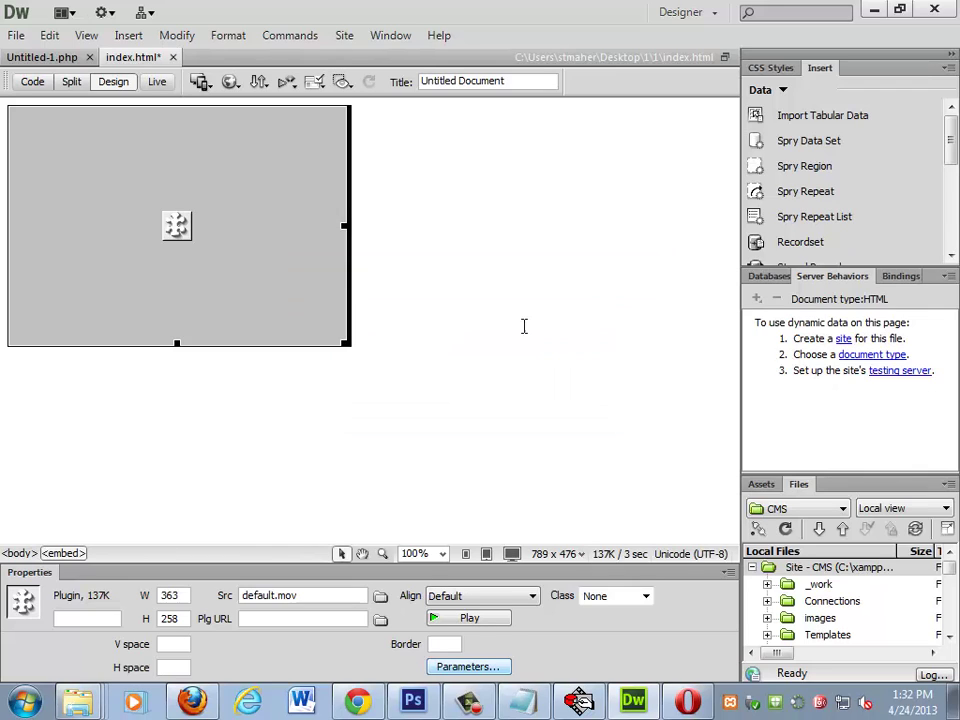
# - Preview index.html in Opera with the QuickTime panorama activated, then go back to Photoshop
pyautogui.click(688, 702)
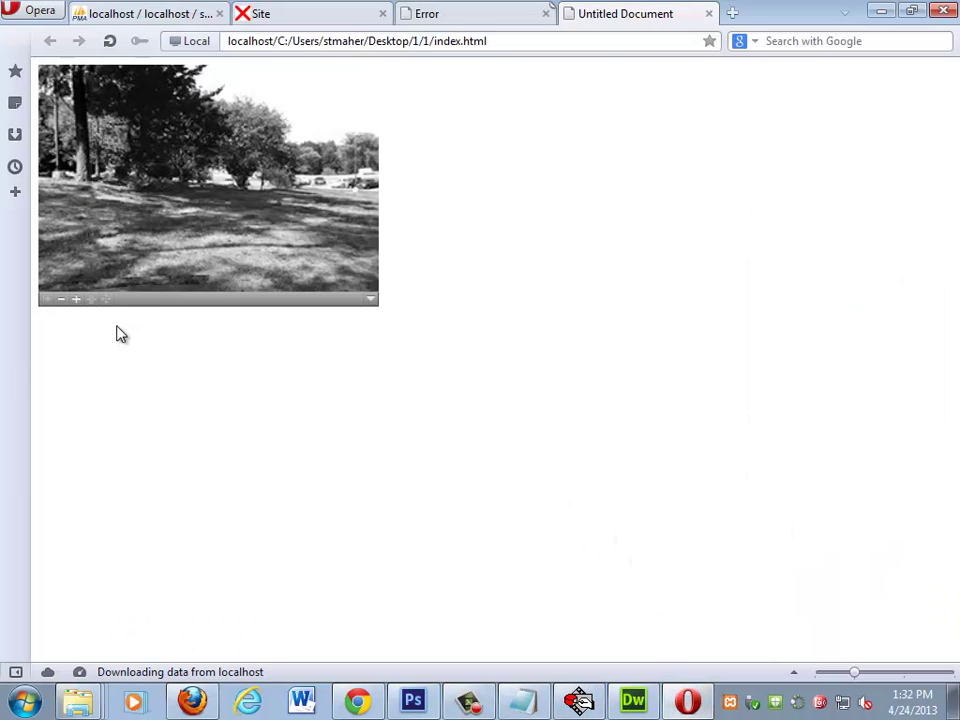
pyautogui.click(235, 195)
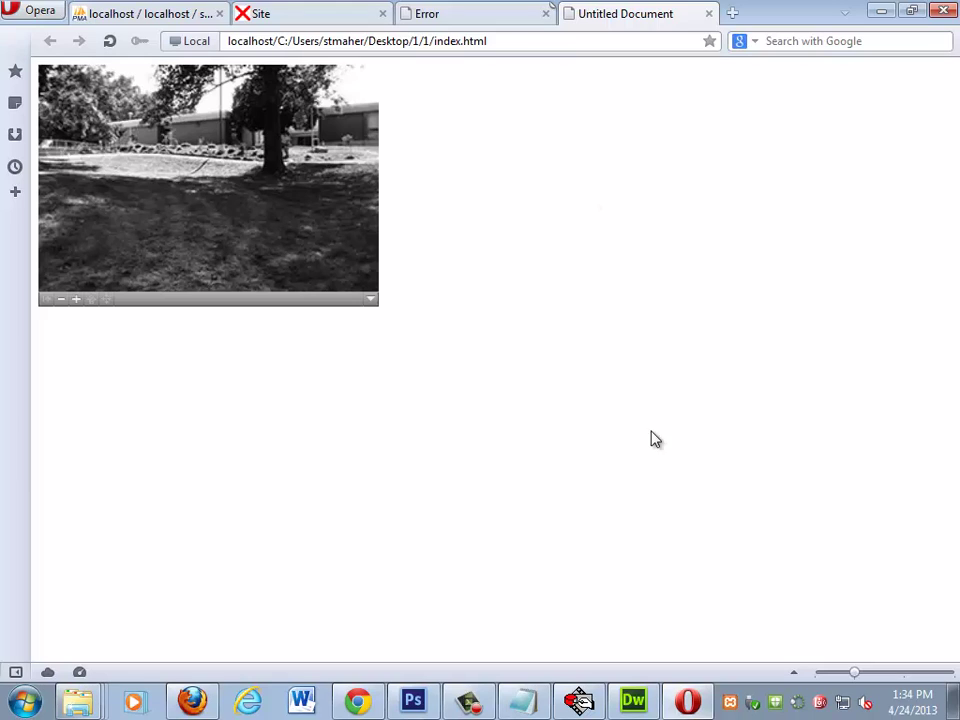
pyautogui.click(413, 700)
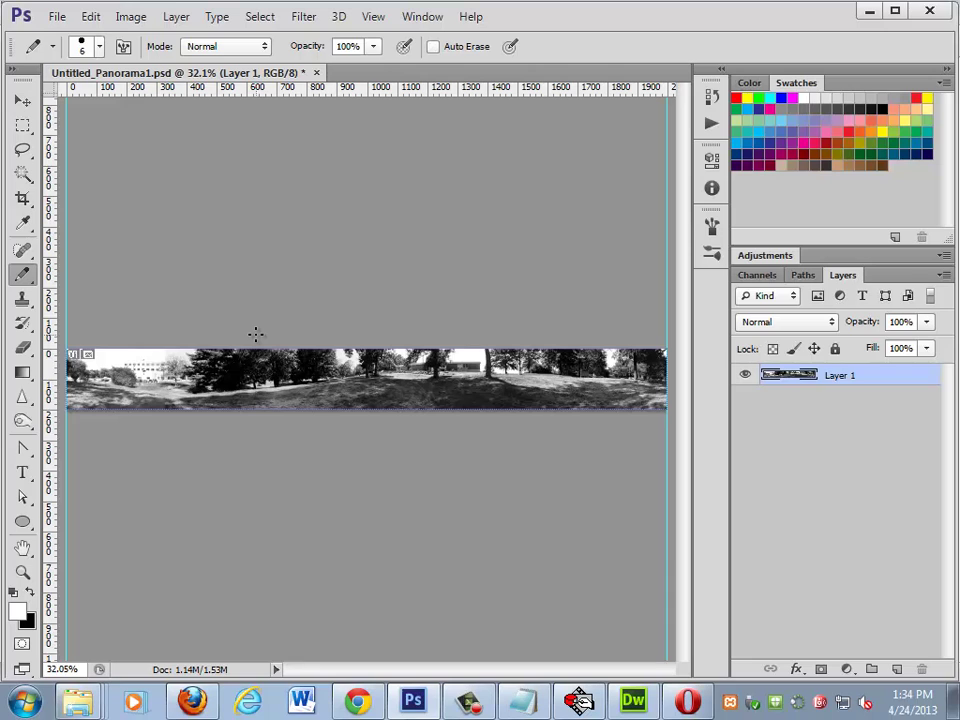
# - Expand the Actions panel and collapse the Vignette (selection) and Color Correction actions
pyautogui.click(717, 70)
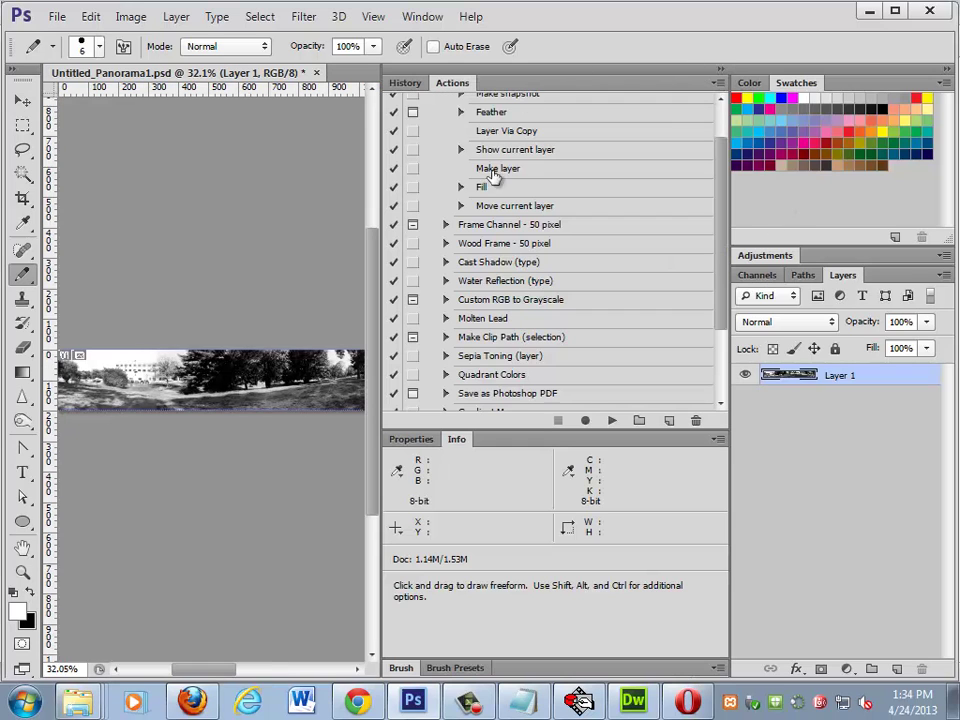
pyautogui.scroll(2, 490, 180)
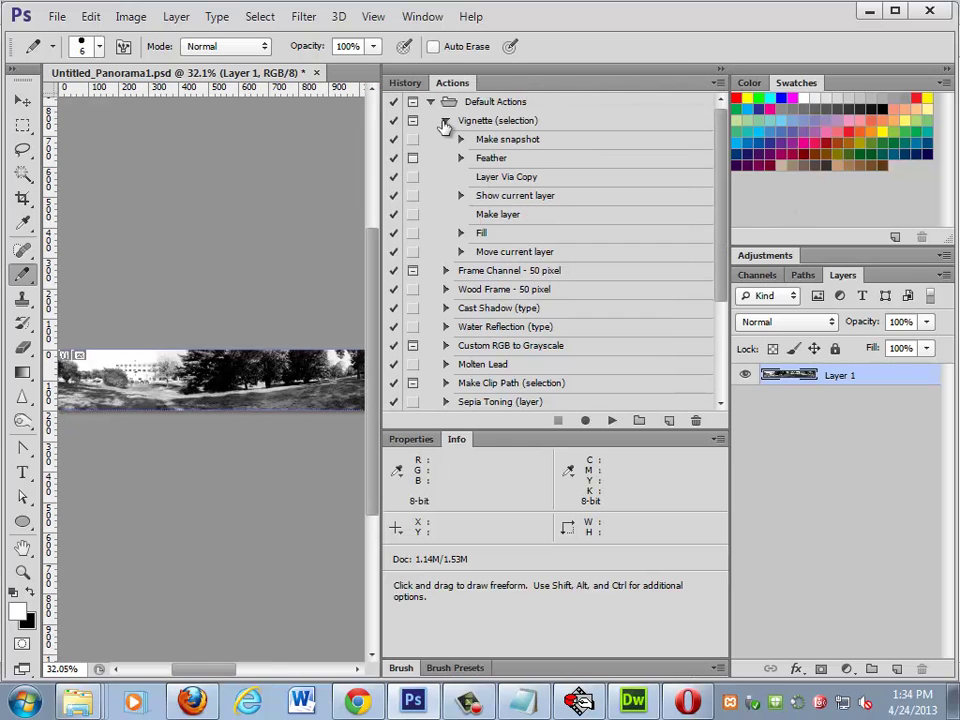
pyautogui.click(445, 121)
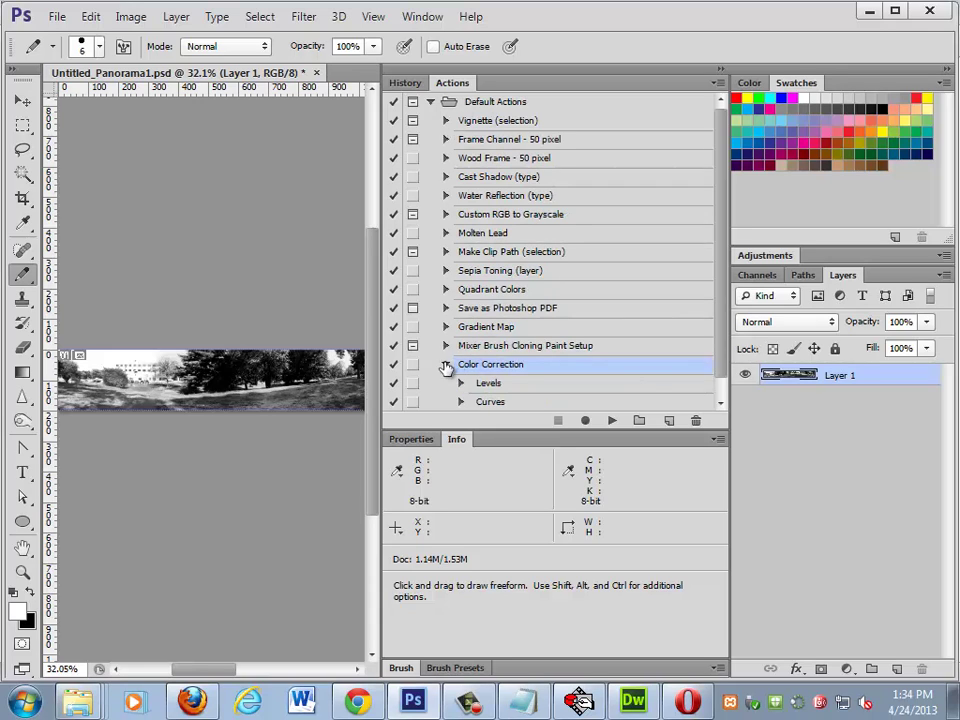
pyautogui.click(446, 365)
# - Record a new Action 1 while browsing the View, Window and Edit menus, then stop recording
pyautogui.click(667, 421)
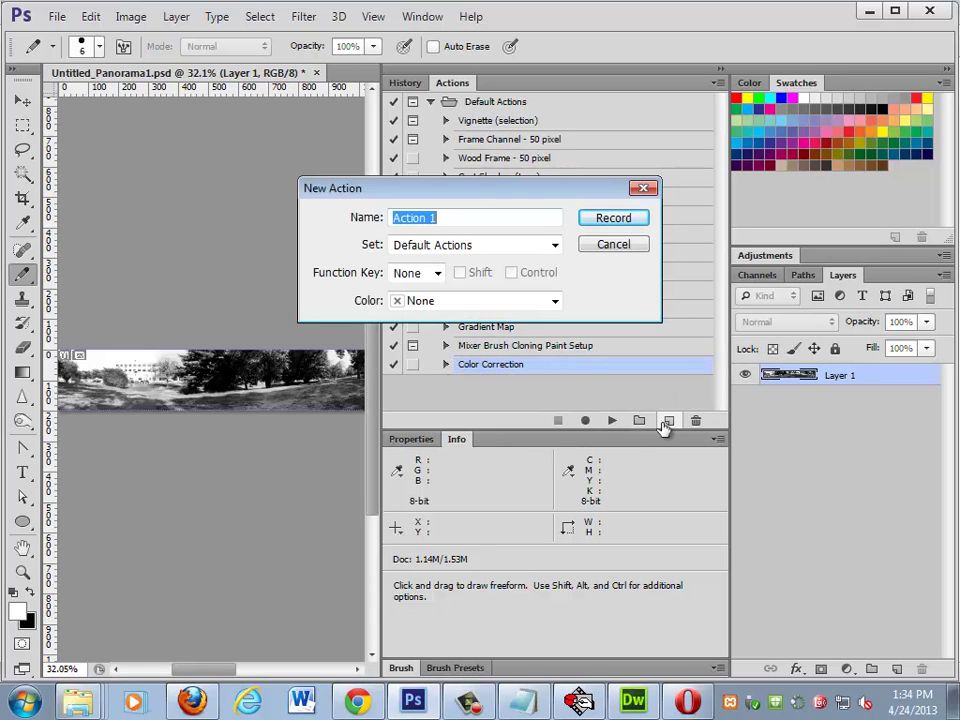
pyautogui.click(612, 219)
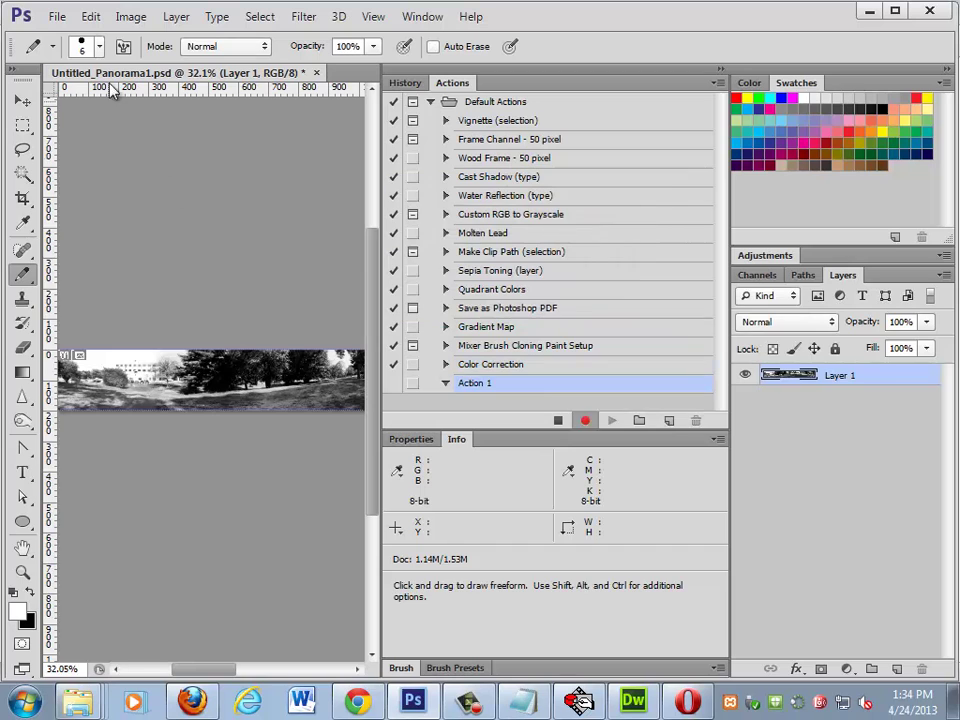
pyautogui.click(92, 18)
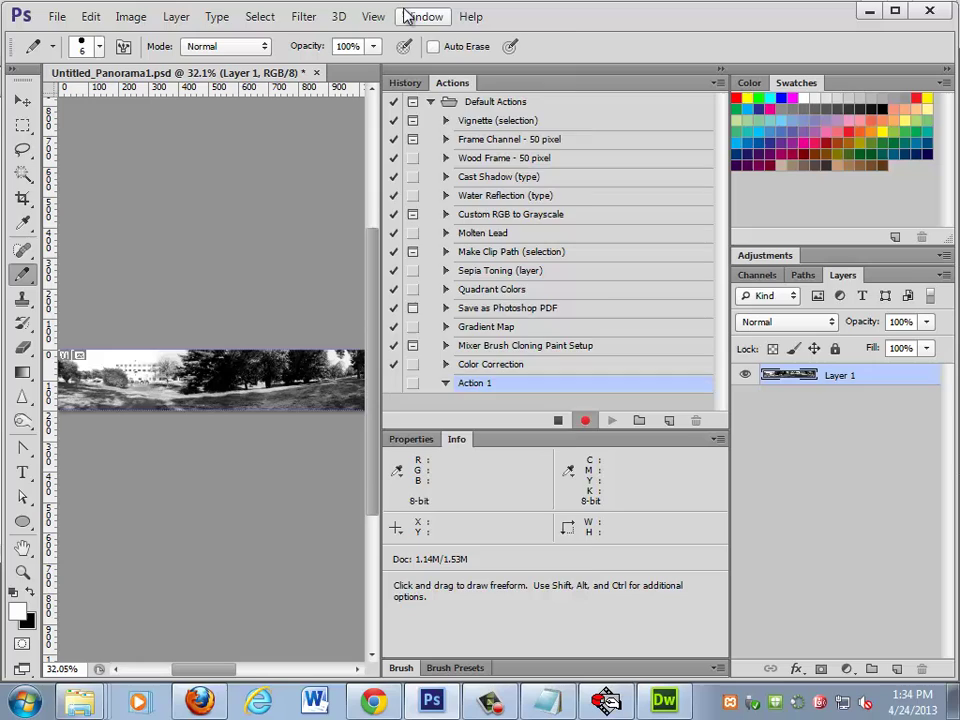
pyautogui.click(370, 17)
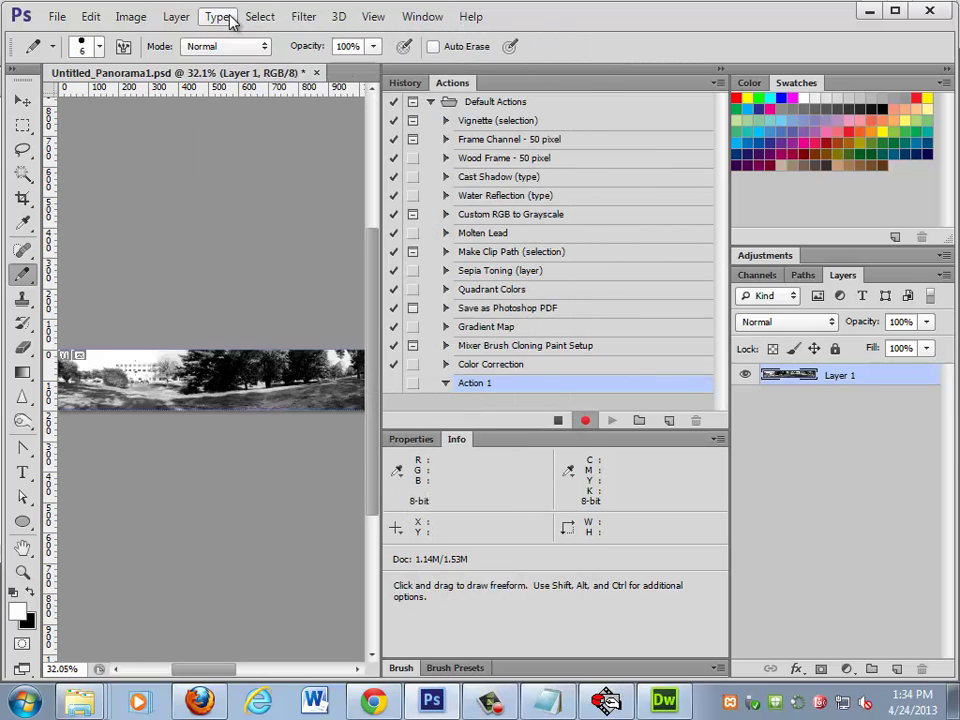
pyautogui.click(415, 15)
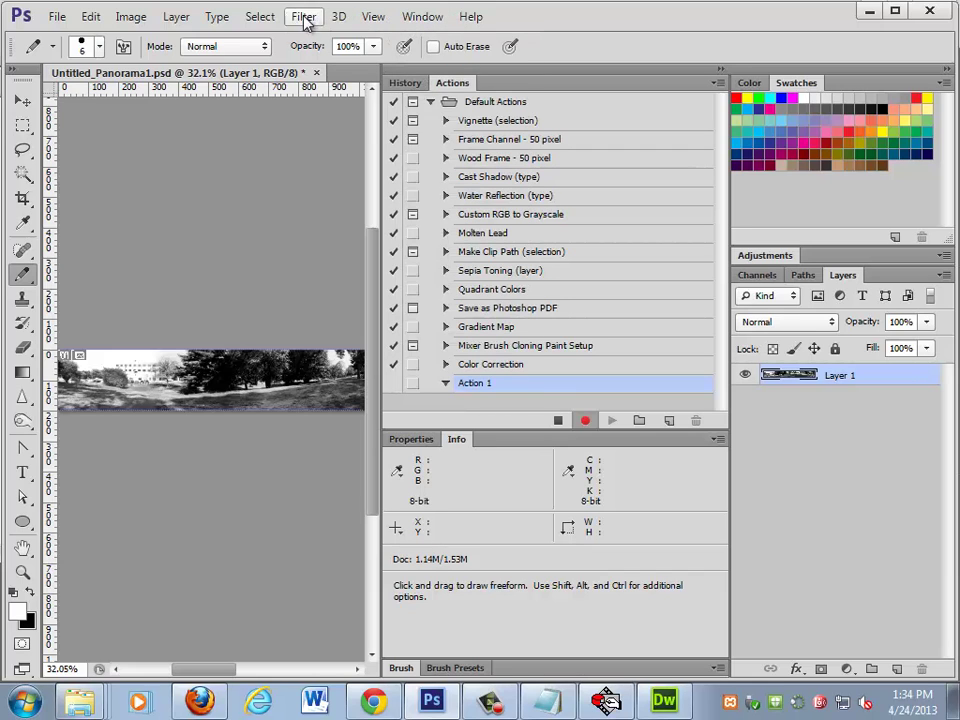
pyautogui.click(126, 17)
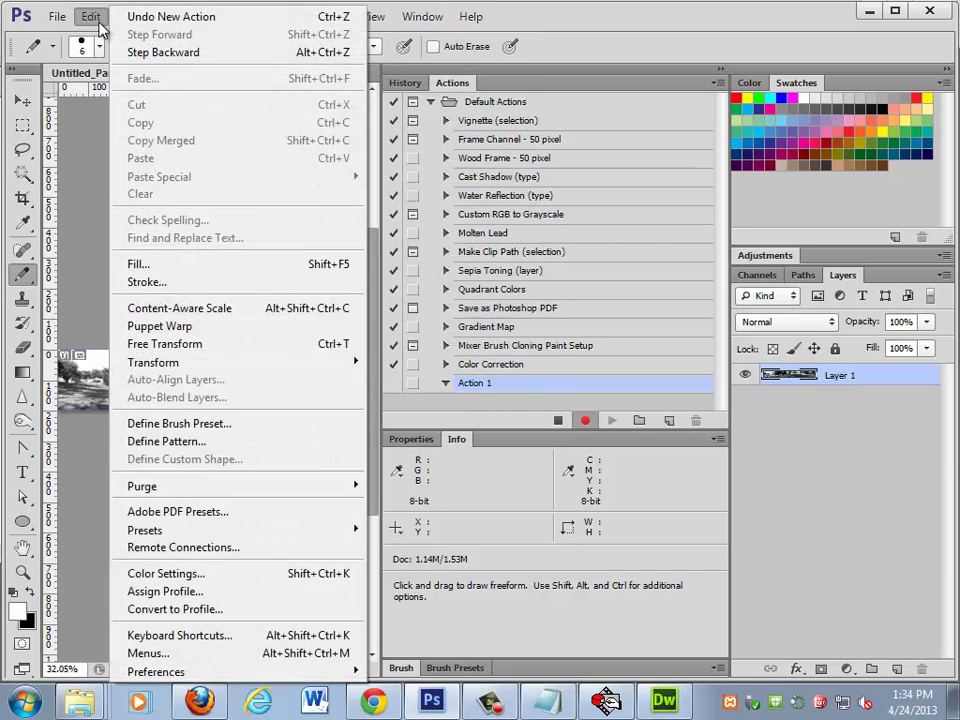
pyautogui.click(97, 204)
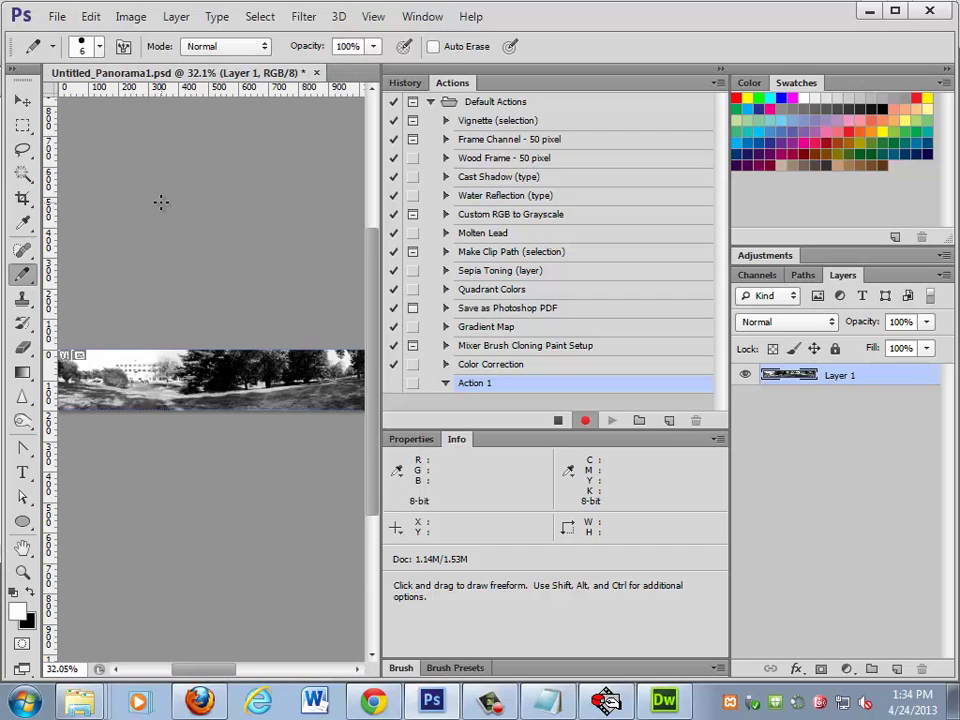
pyautogui.click(557, 420)
# - Delete Action 1 and expand the Color Correction action to inspect its Levels step
pyautogui.moveTo(480, 388); pyautogui.dragTo(696, 418)
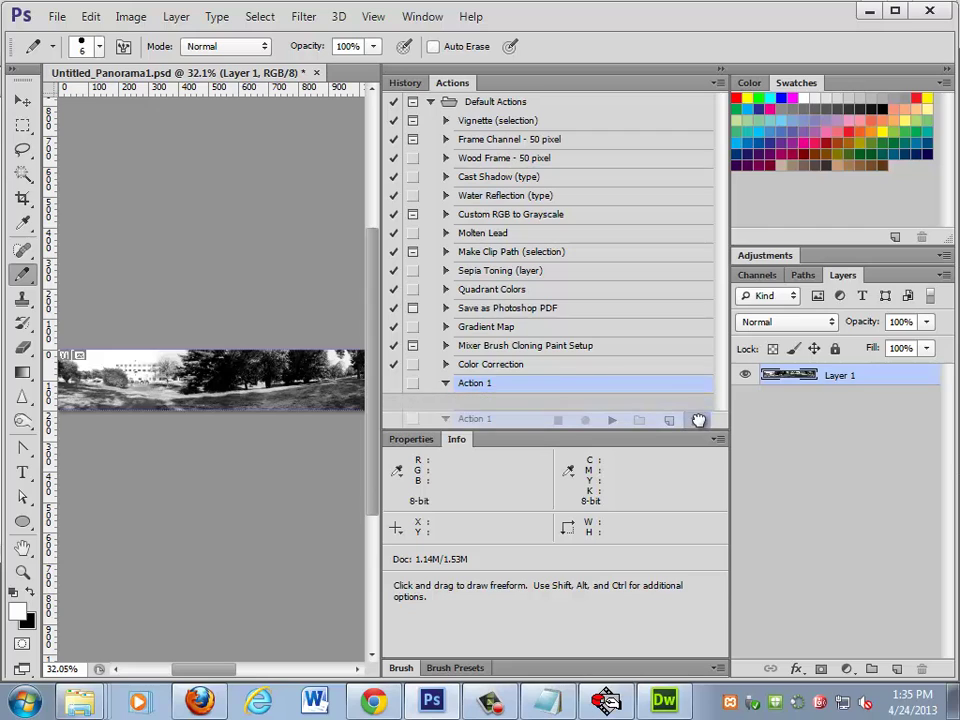
pyautogui.click(446, 364)
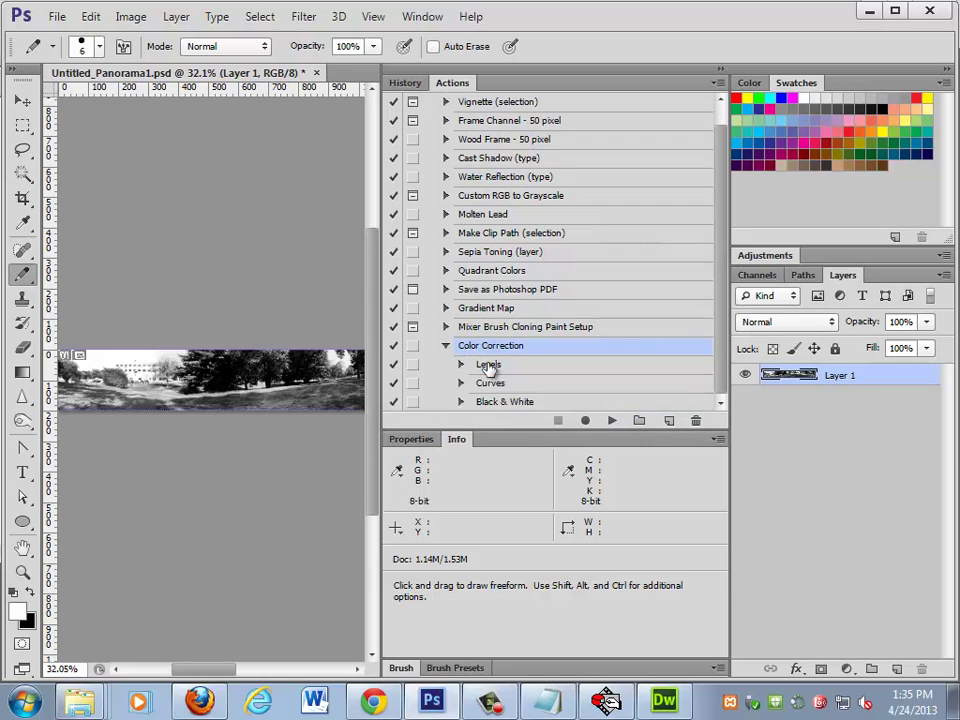
pyautogui.click(461, 363)
pyautogui.scroll(-1, 495, 370)
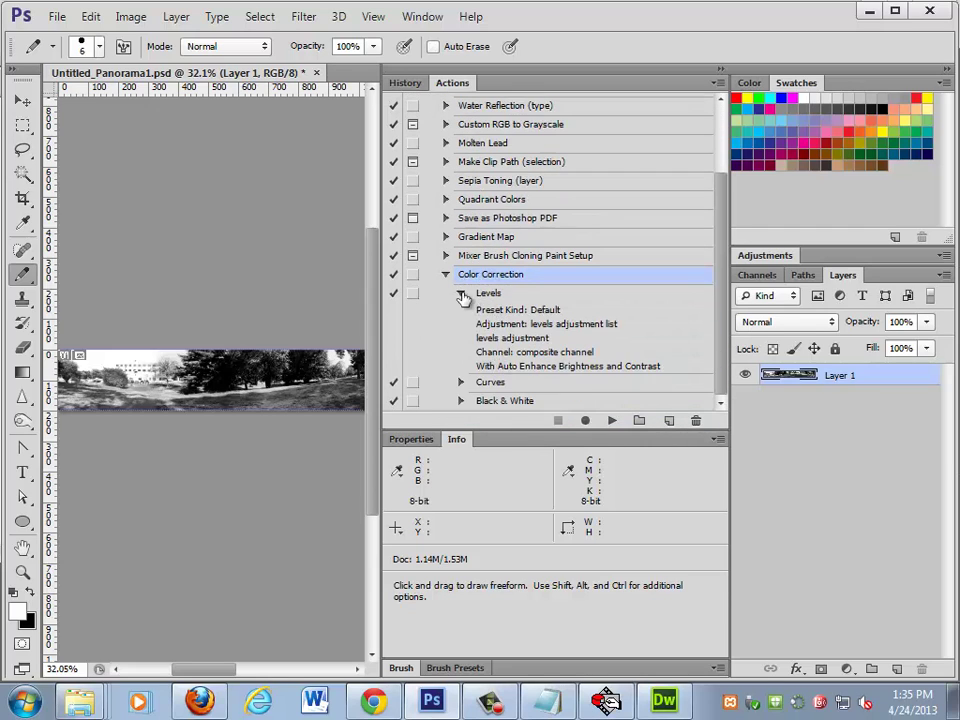
pyautogui.click(461, 290)
# - Try toggling dialogs for Color Correction, cancel the warning, and open the File automation commands
pyautogui.click(57, 16)
pyautogui.moveTo(76, 410)
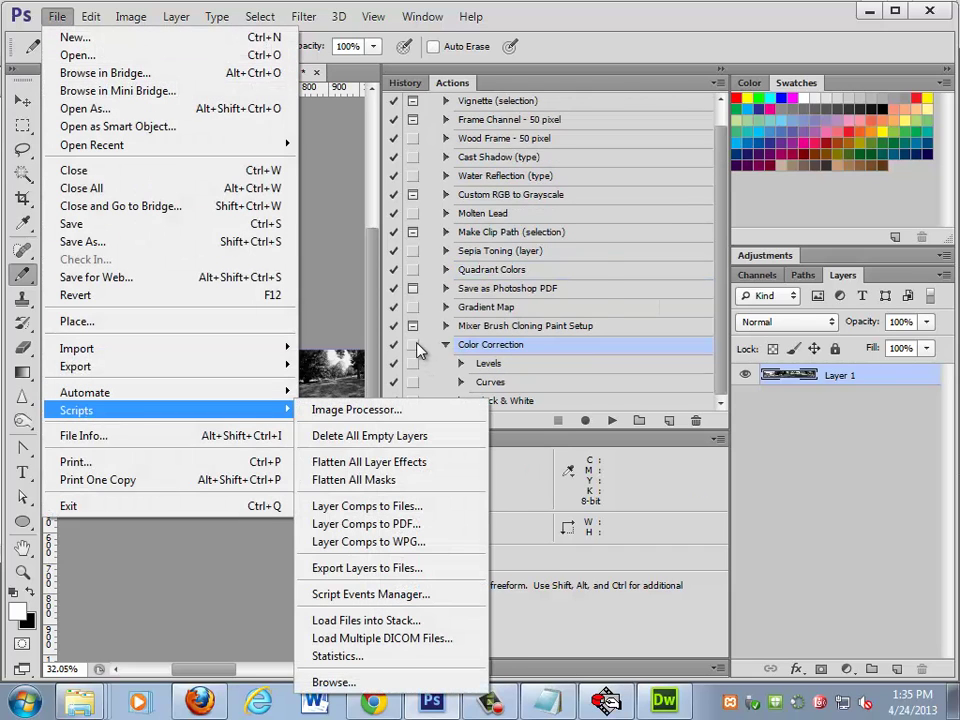
pyautogui.click(413, 343)
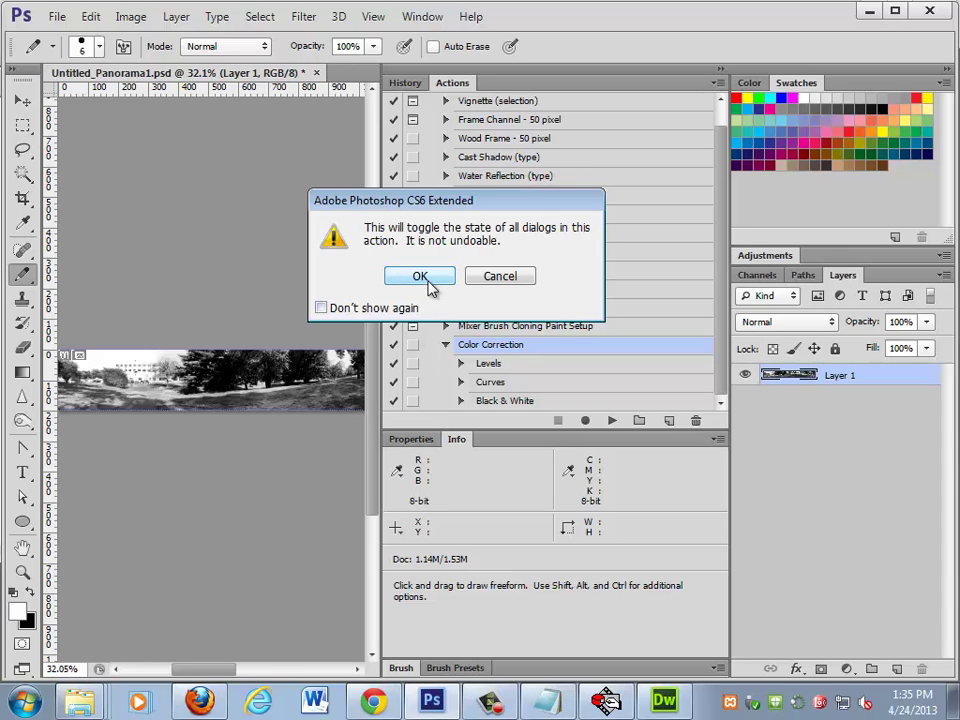
pyautogui.click(492, 282)
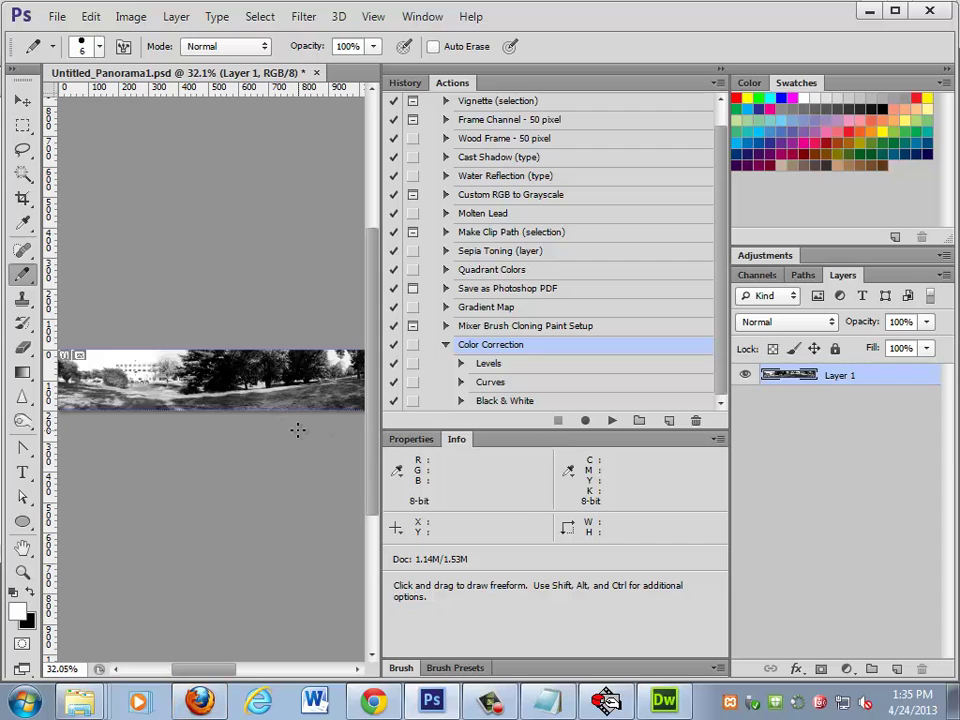
pyautogui.click(57, 17)
pyautogui.moveTo(85, 392)
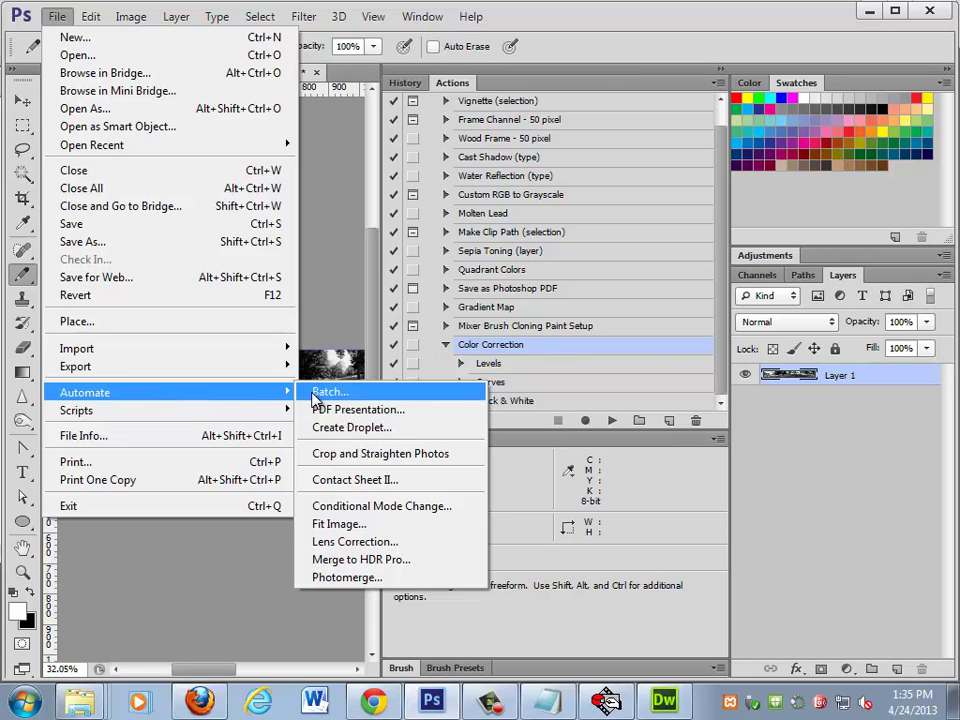
pyautogui.click(322, 392)
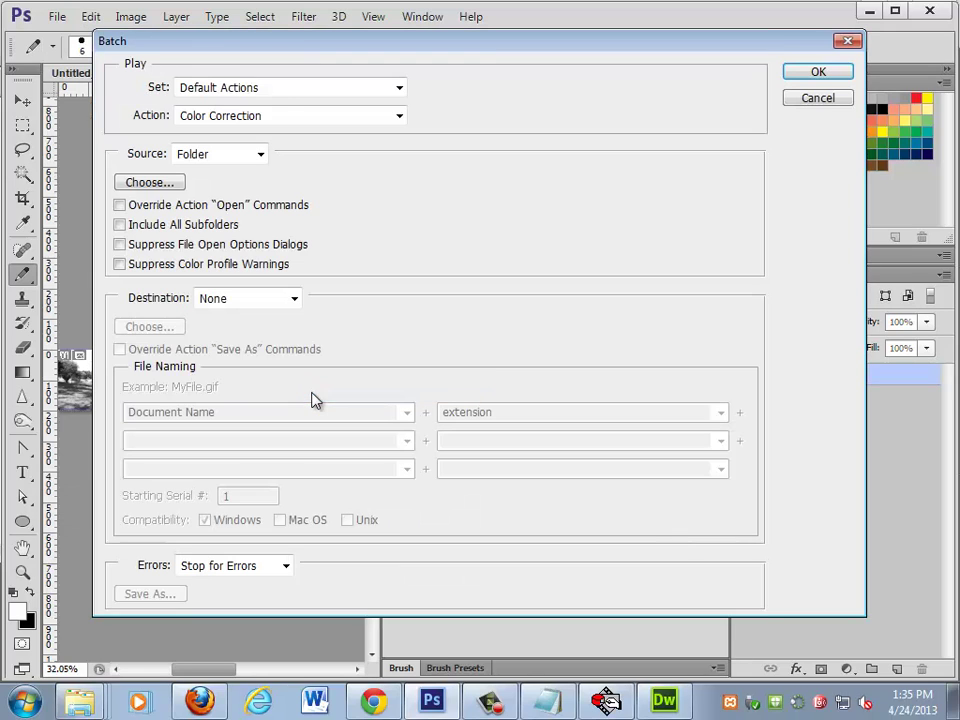
pyautogui.click(259, 90)
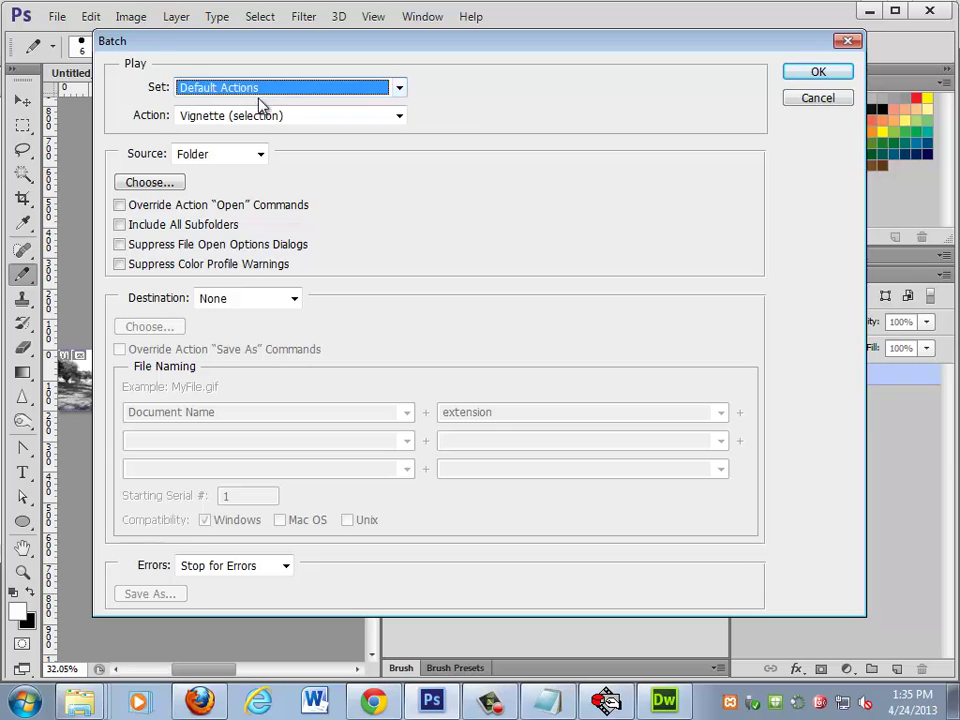
pyautogui.click(259, 117)
pyautogui.click(257, 330)
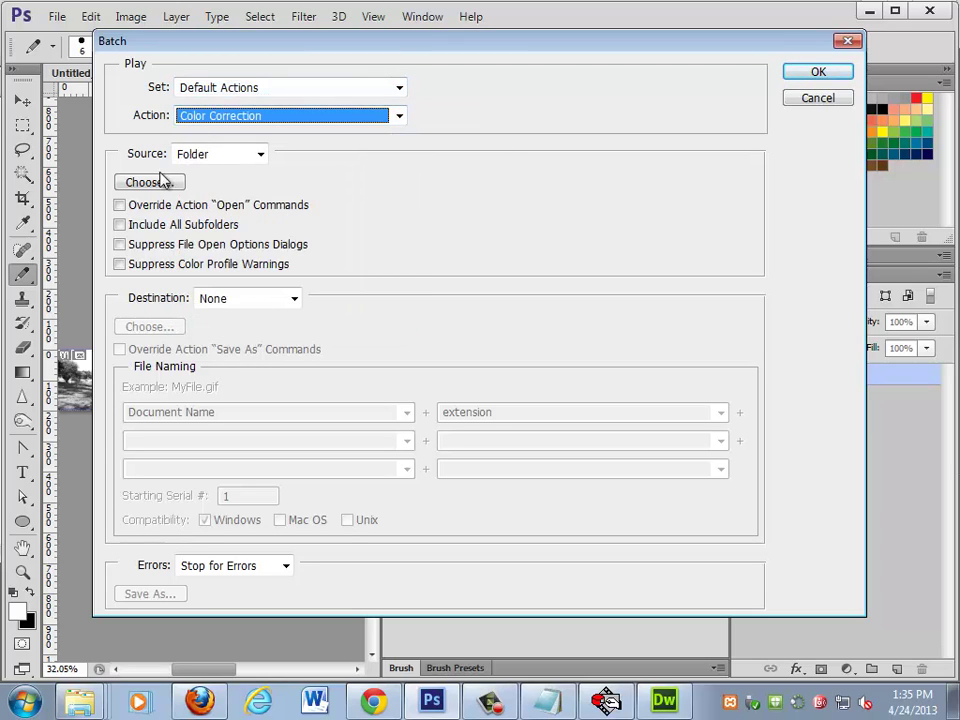
pyautogui.click(817, 97)
pyautogui.click(57, 17)
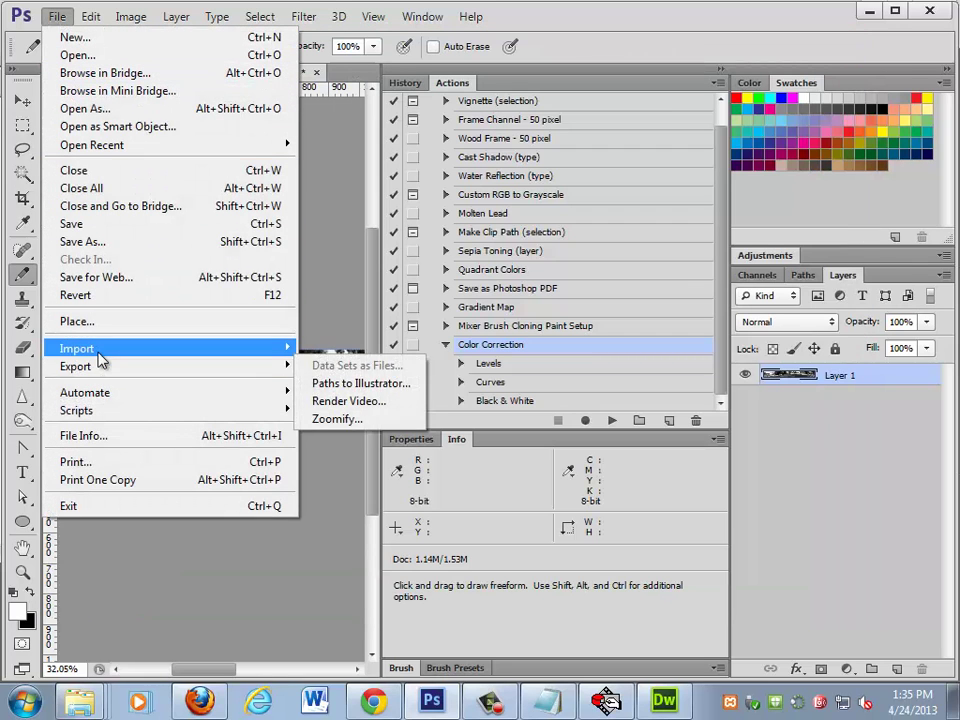
pyautogui.moveTo(76, 410)
pyautogui.click(370, 411)
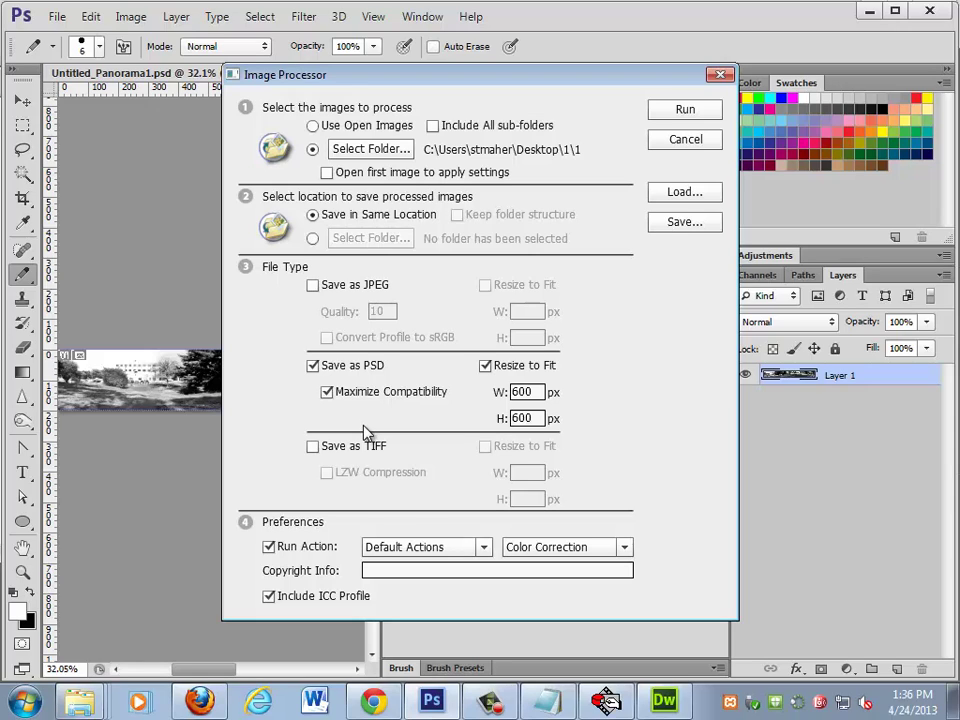
pyautogui.click(624, 547)
pyautogui.click(611, 671)
# - Close the Image Processor and show the Actions panel menu with Load, Replace and Reset Actions
pyautogui.click(688, 140)
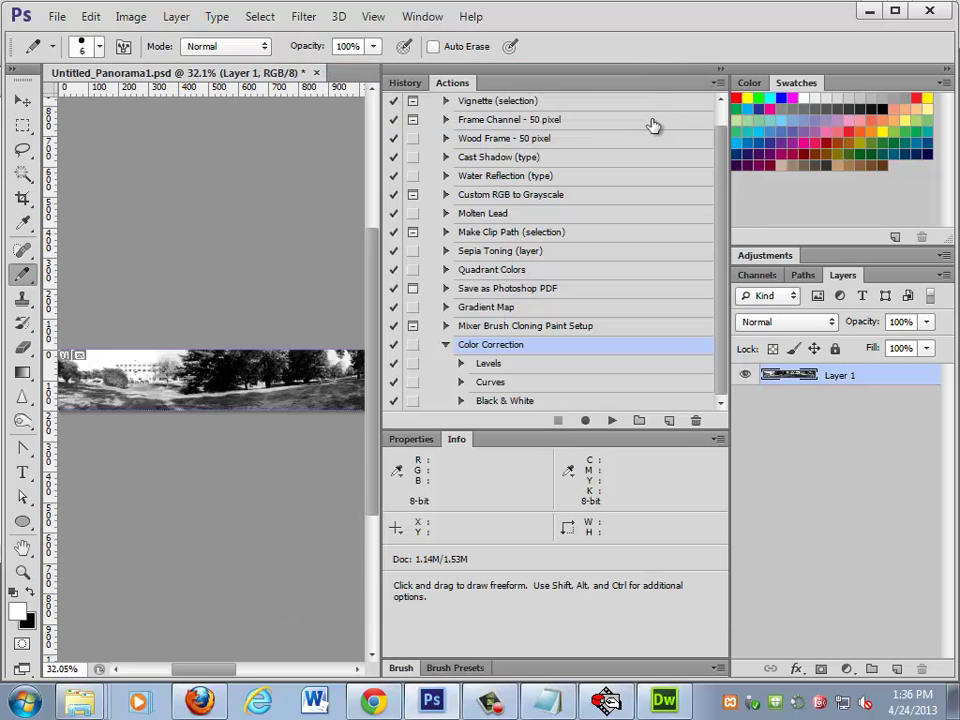
pyautogui.click(718, 83)
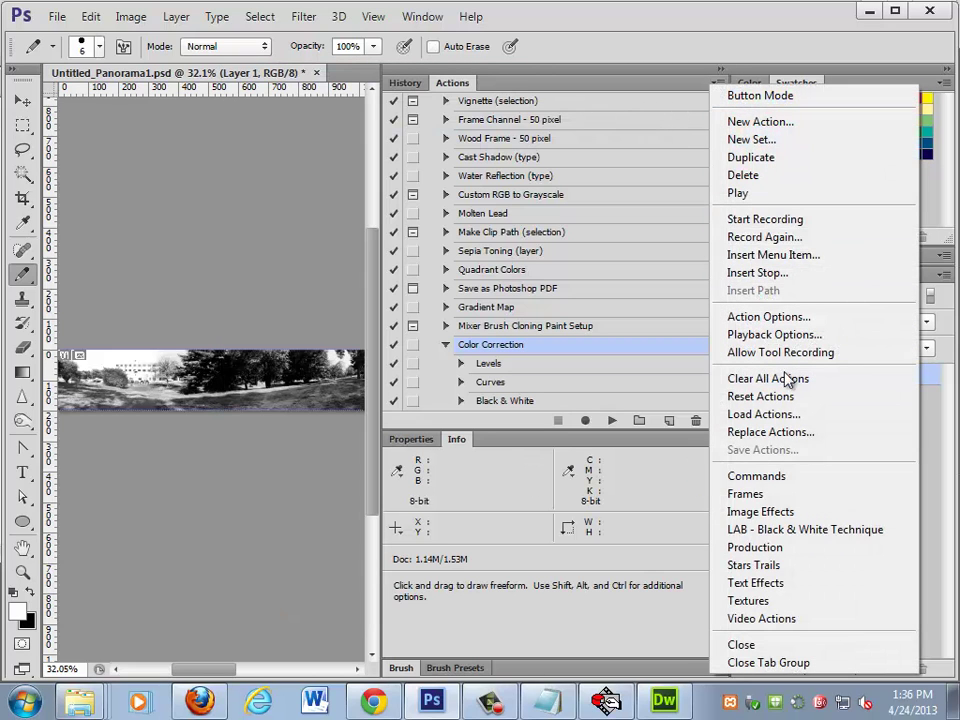